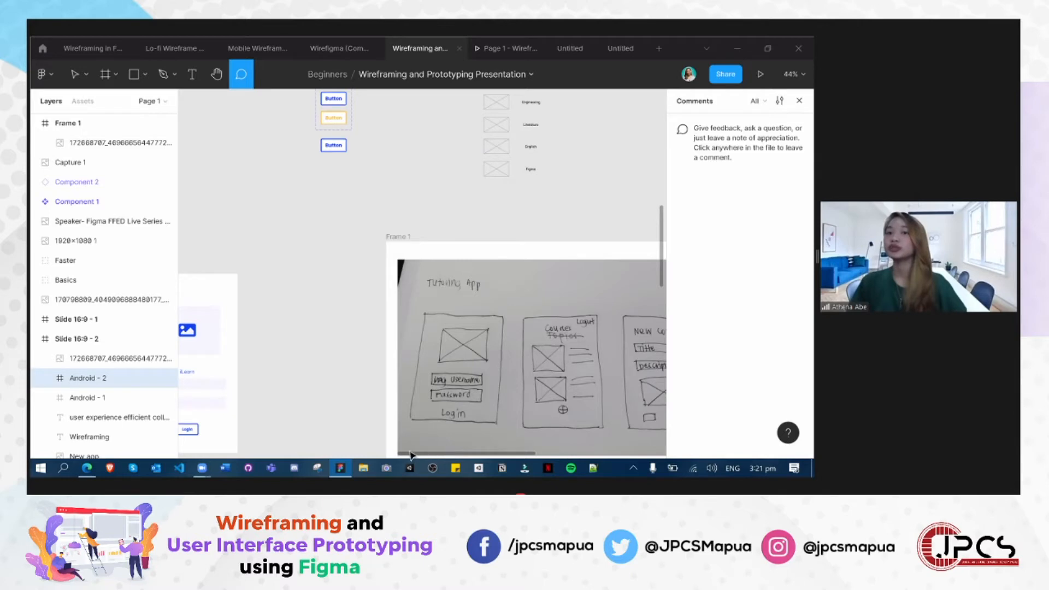
- Examine the Black and Blue iLearn login wireframes side by side on the canvas
scroll(303, 344, "down", 1)
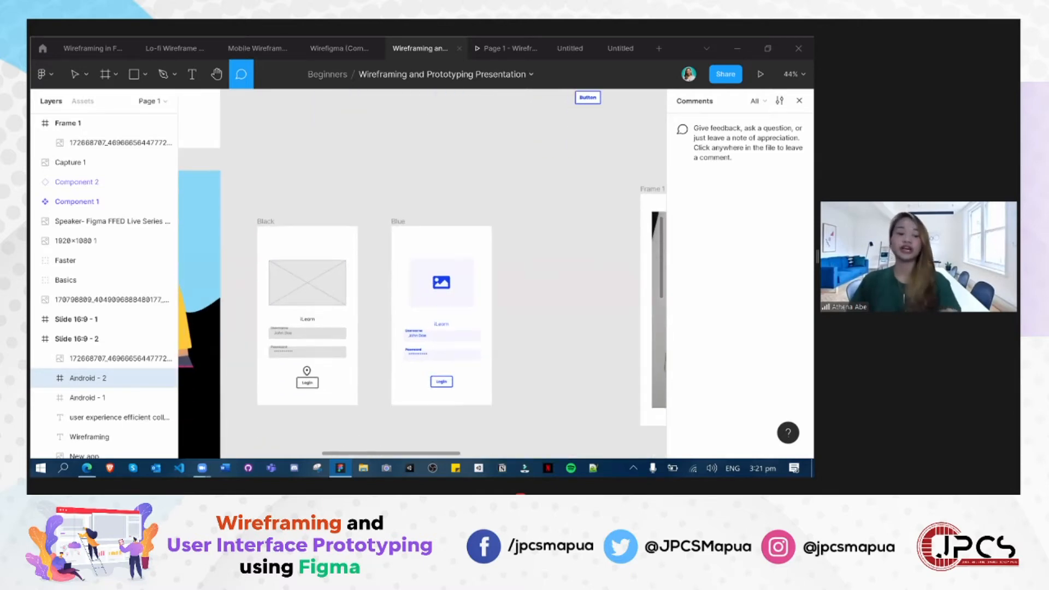
scroll(295, 364, "up", 3)
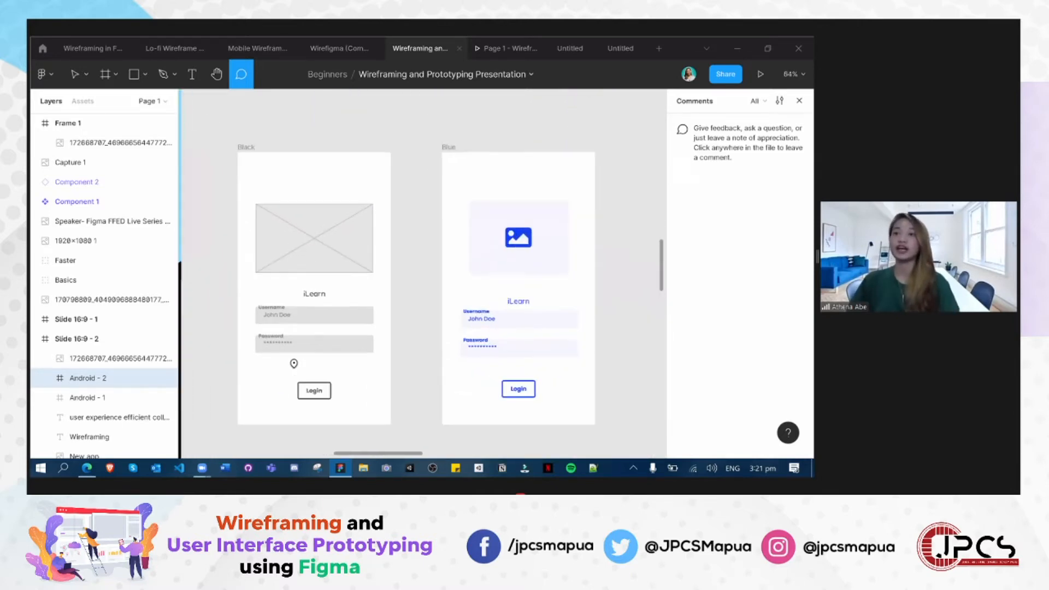
scroll(398, 376, "up", 1)
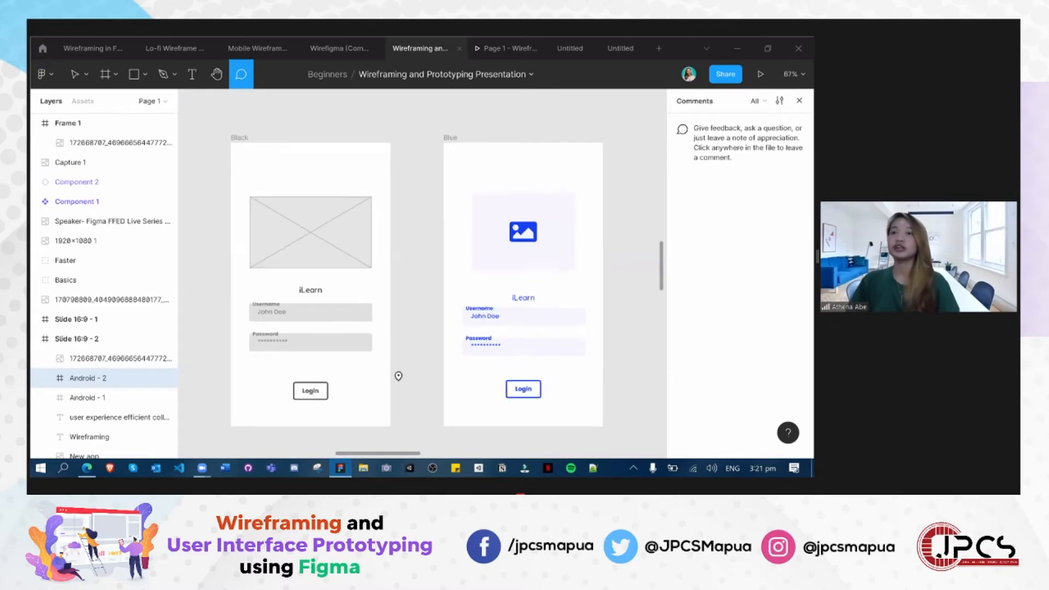
left_click(268, 214)
left_click(264, 160)
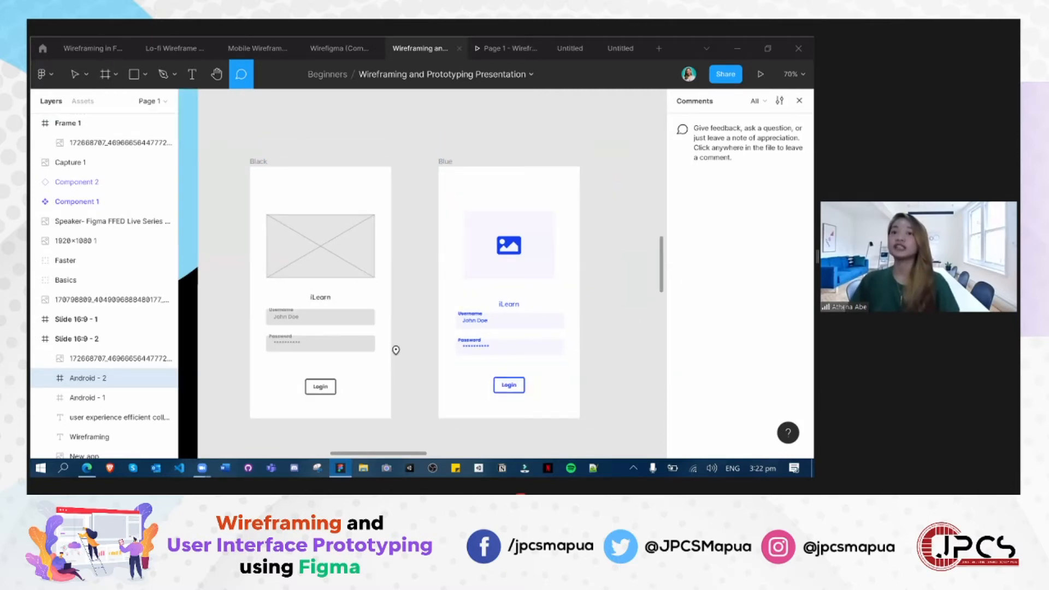
scroll(395, 349, "down", 5)
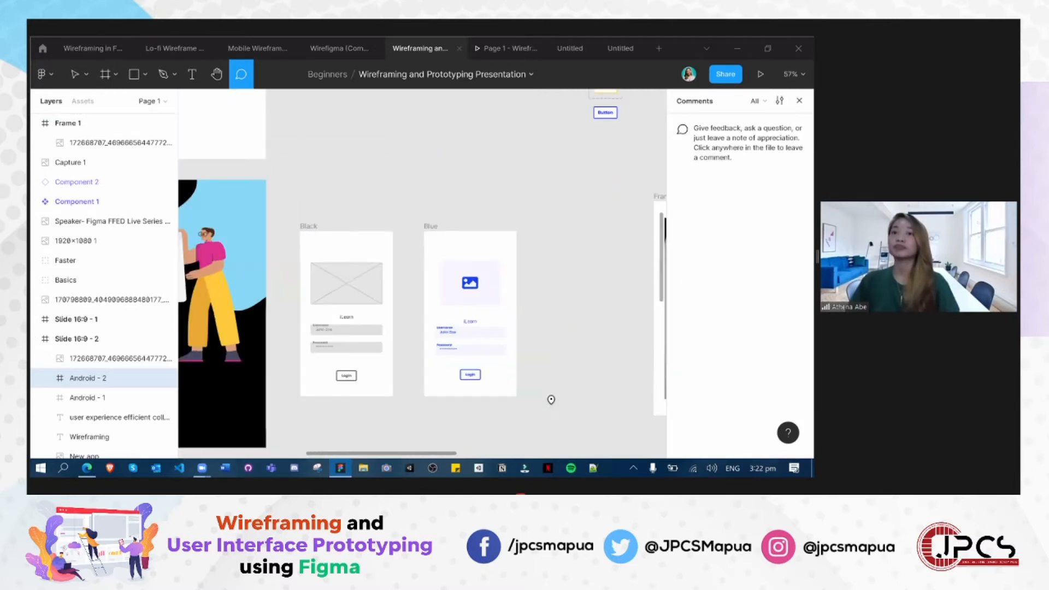
left_click(539, 388)
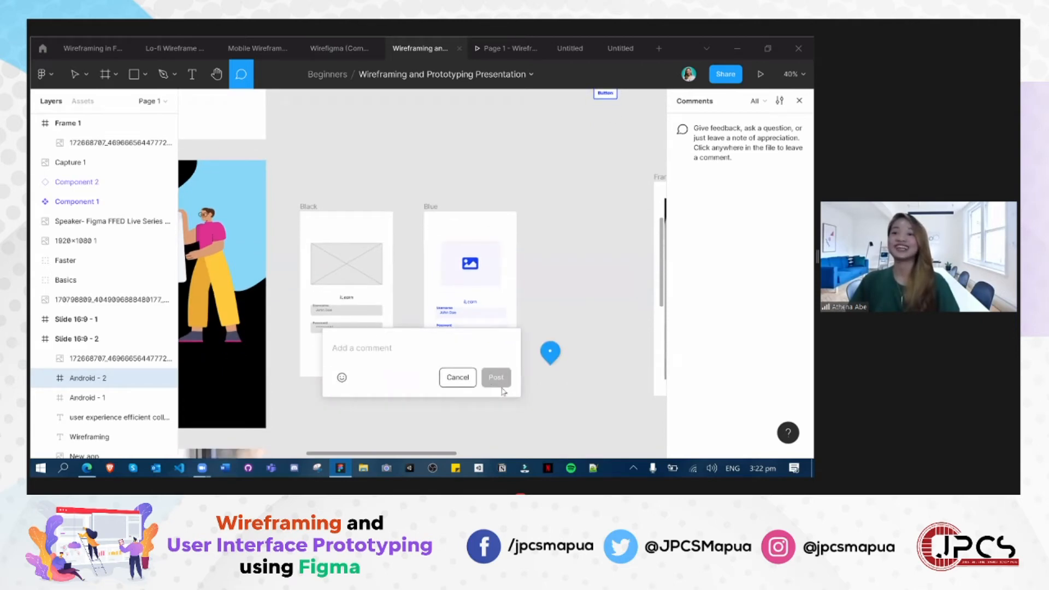
key("Escape")
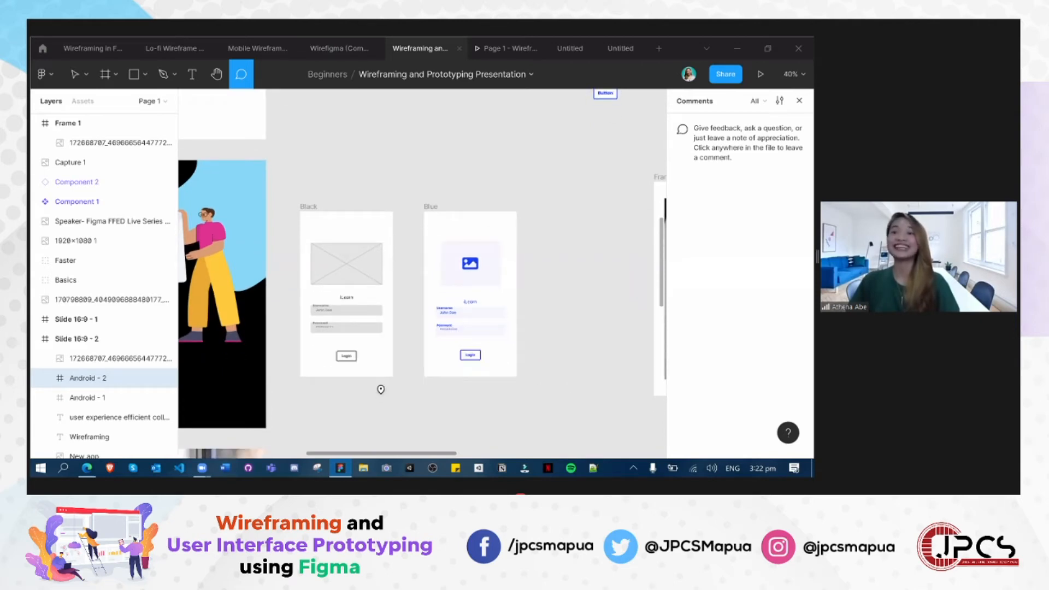
scroll(380, 394, "down", 4)
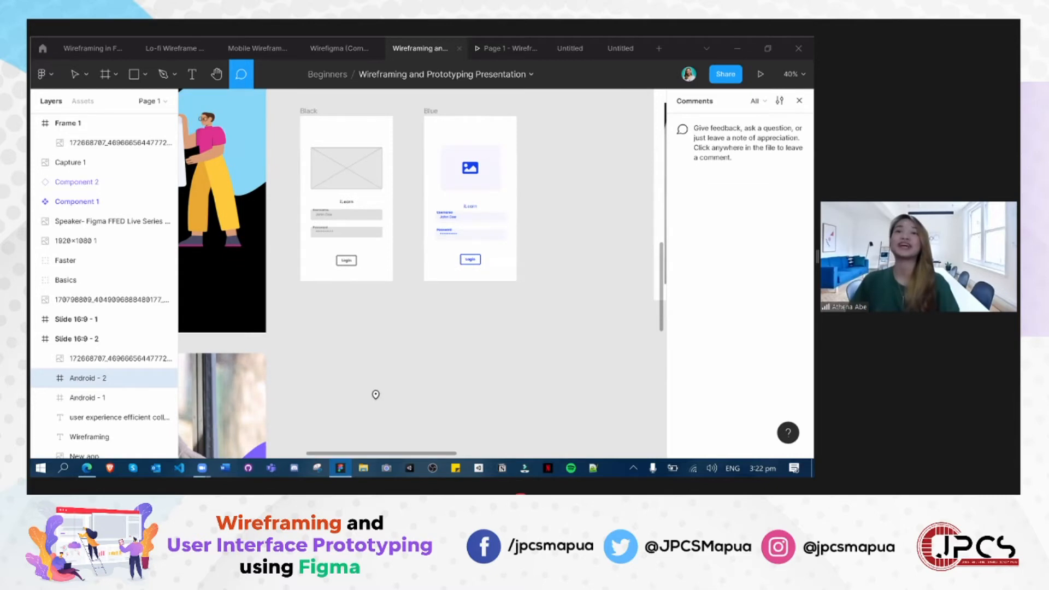
scroll(376, 394, "down", 3)
scroll(375, 395, "up", 3)
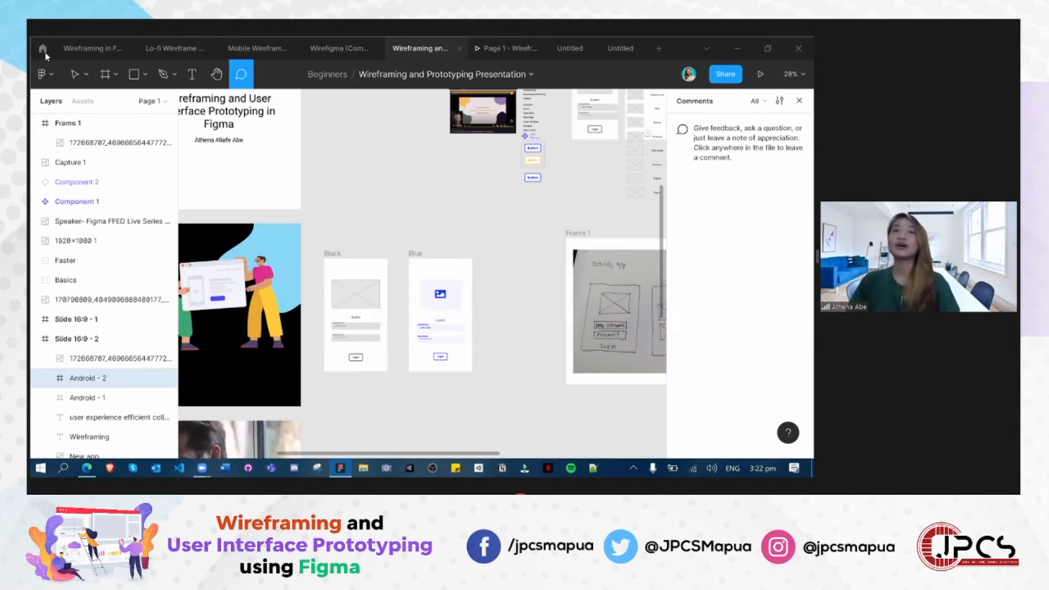
- Return to the Figma Community page and browse the UI kits
left_click(44, 50)
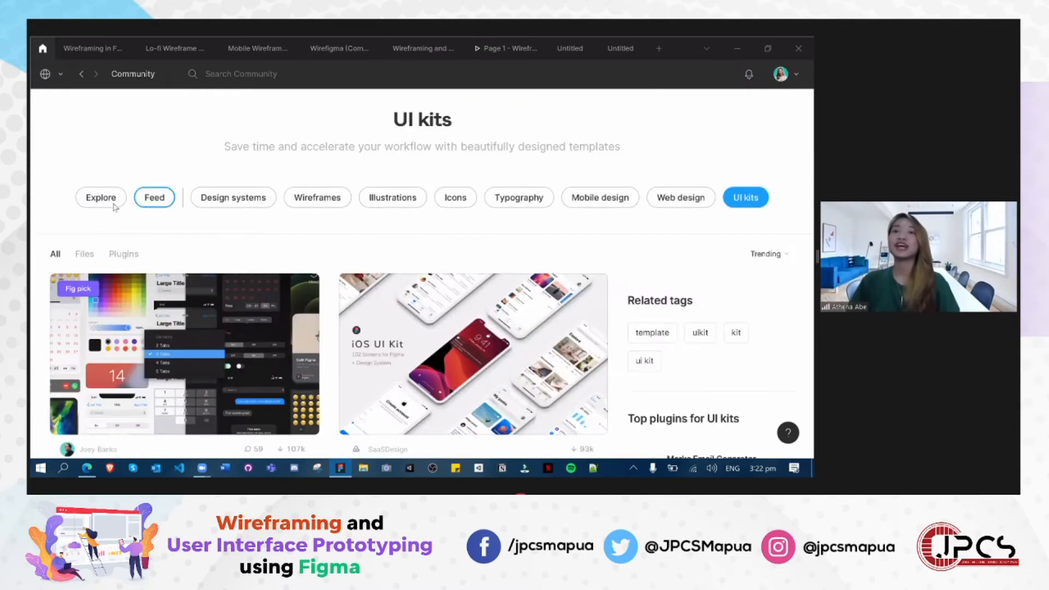
scroll(428, 298, "down", 5)
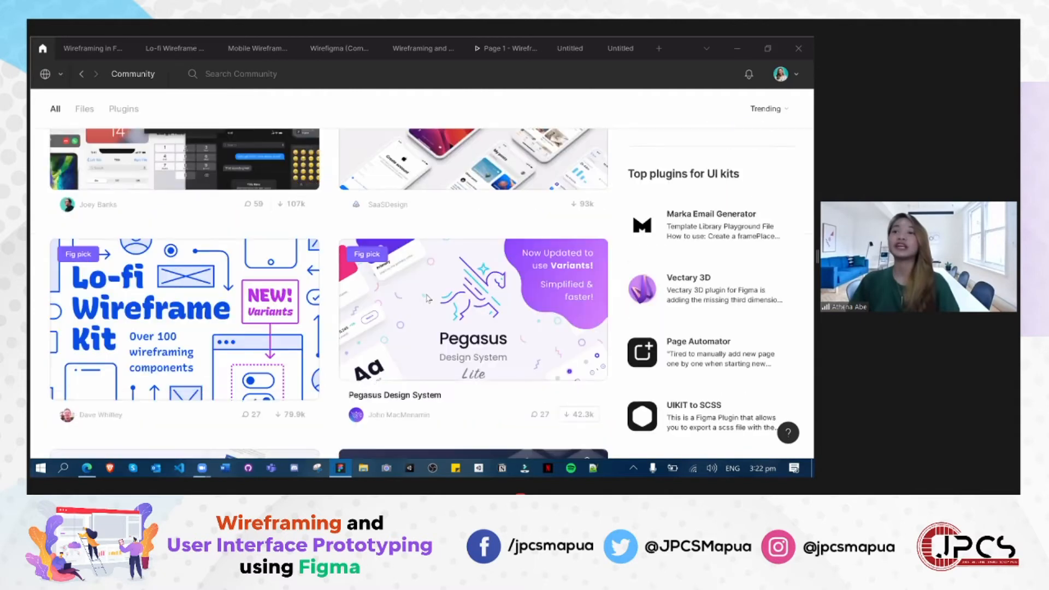
scroll(119, 299, "up", 5)
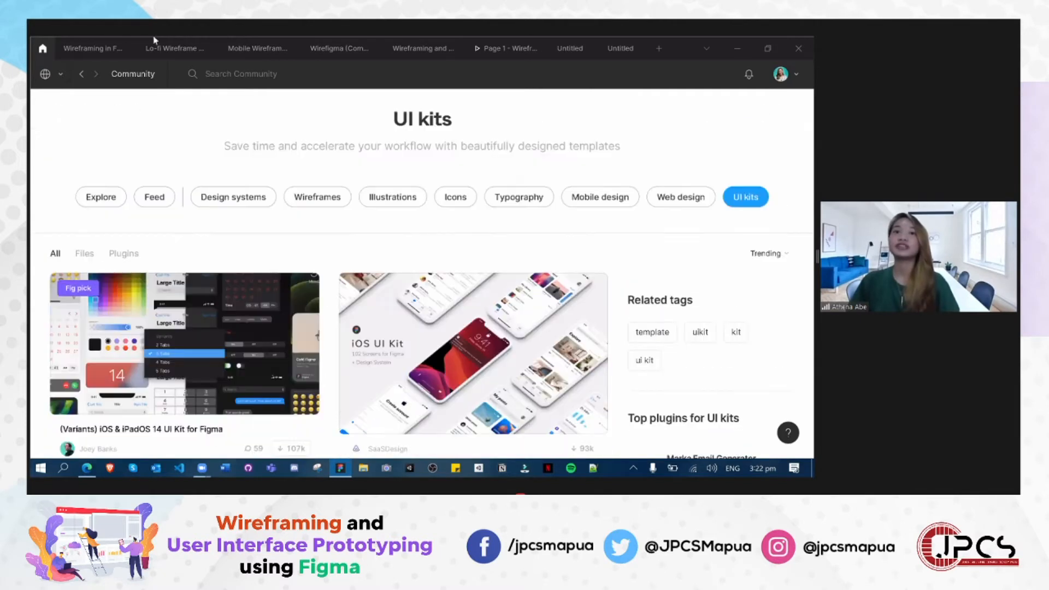
- Open the Wireframing in Figma file and look through its section layouts from Footer back to the Sample Wireframe
left_click(66, 50)
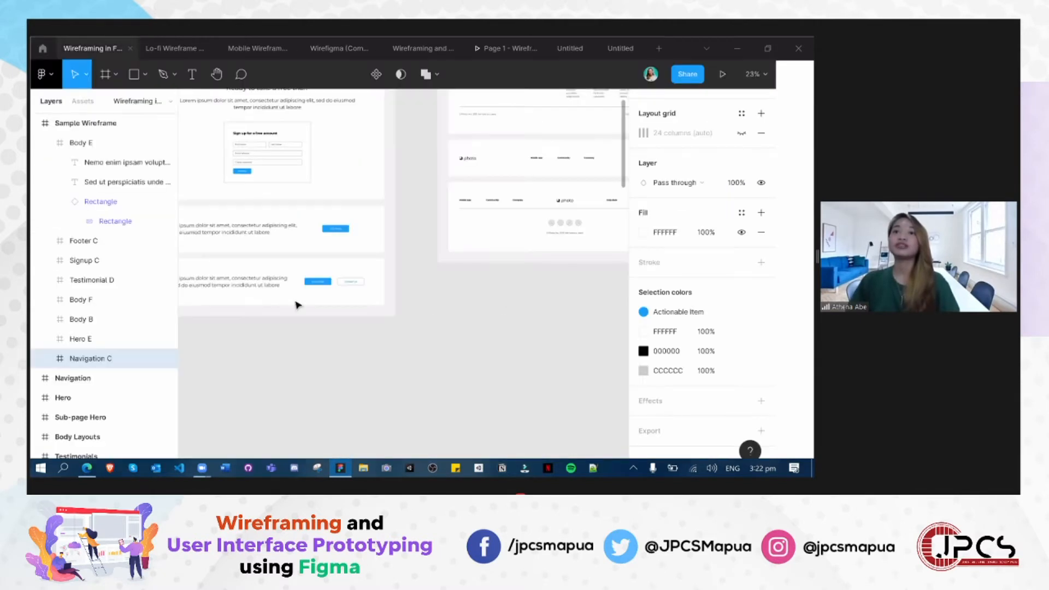
scroll(295, 304, "down", 3)
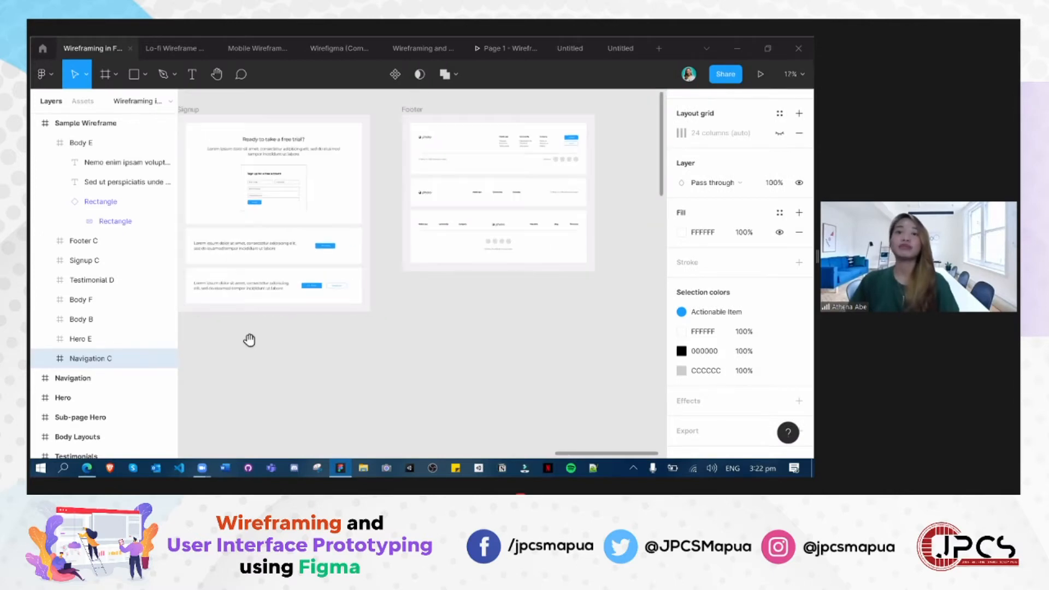
scroll(511, 421, "left", 8)
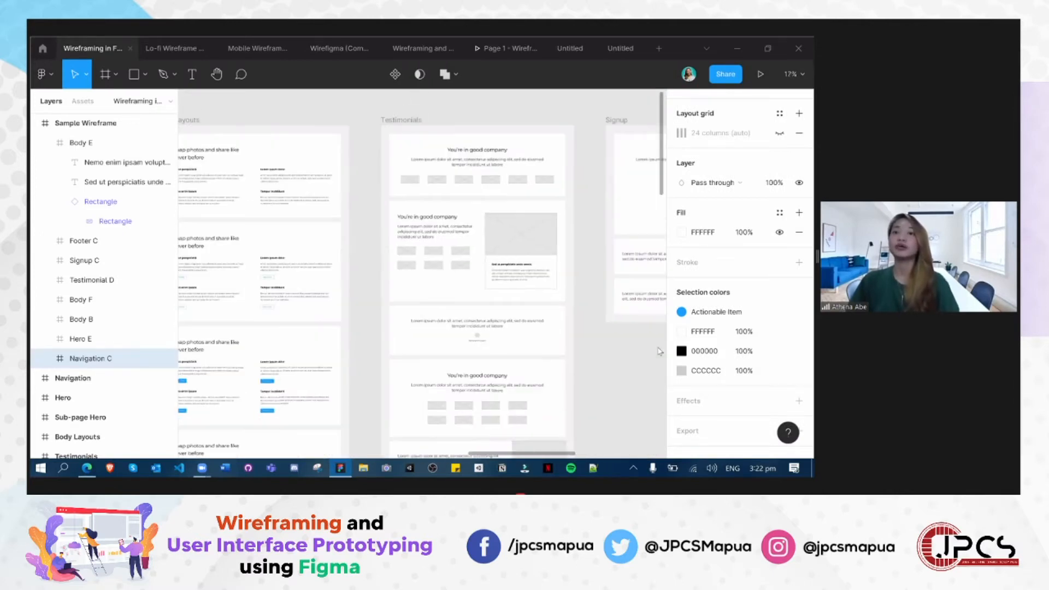
scroll(290, 329, "left", 3)
scroll(289, 329, "down", 2)
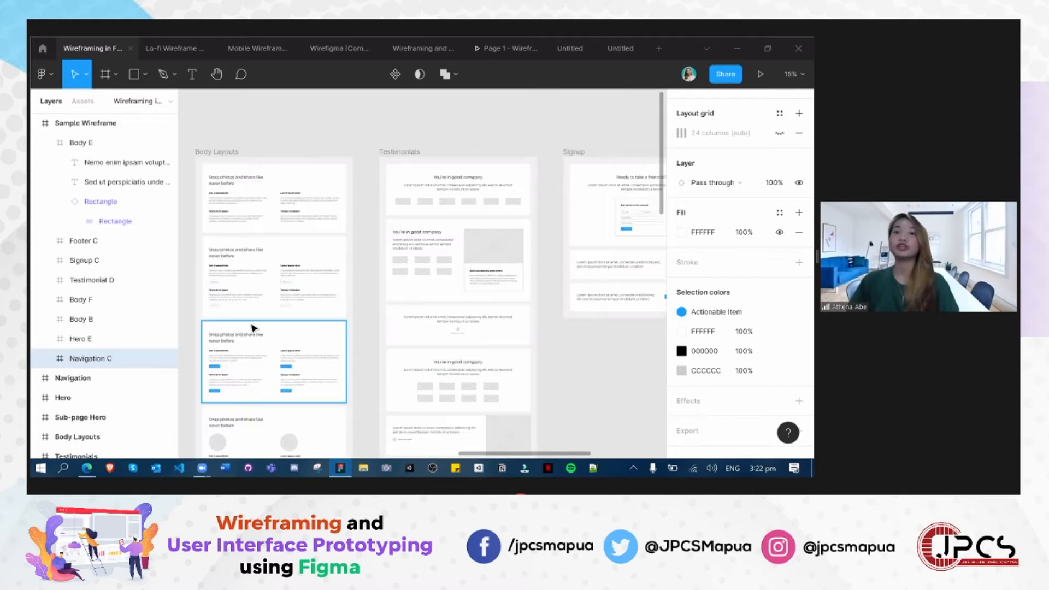
scroll(207, 331, "down", 2)
scroll(376, 281, "left", 4)
scroll(376, 281, "down", 2)
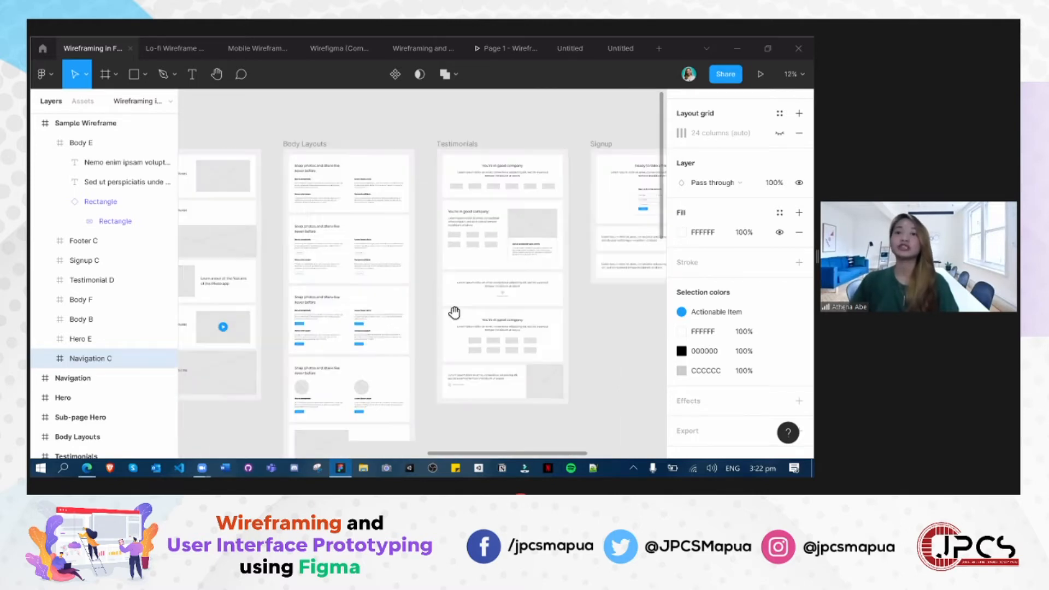
scroll(474, 301, "left", 4)
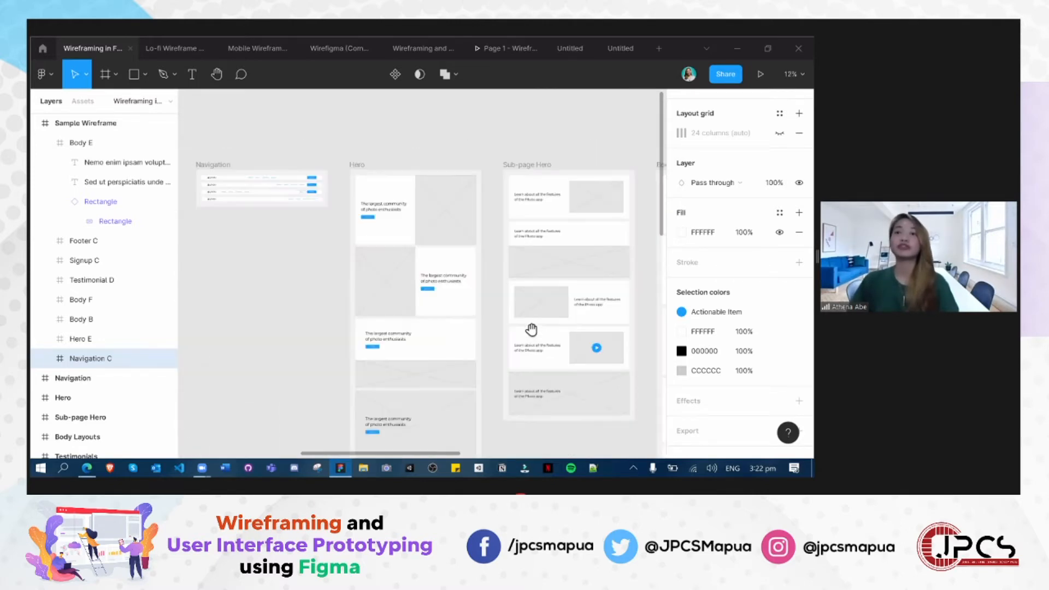
scroll(563, 272, "left", 20)
scroll(562, 272, "up", 3)
scroll(276, 296, "left", 10)
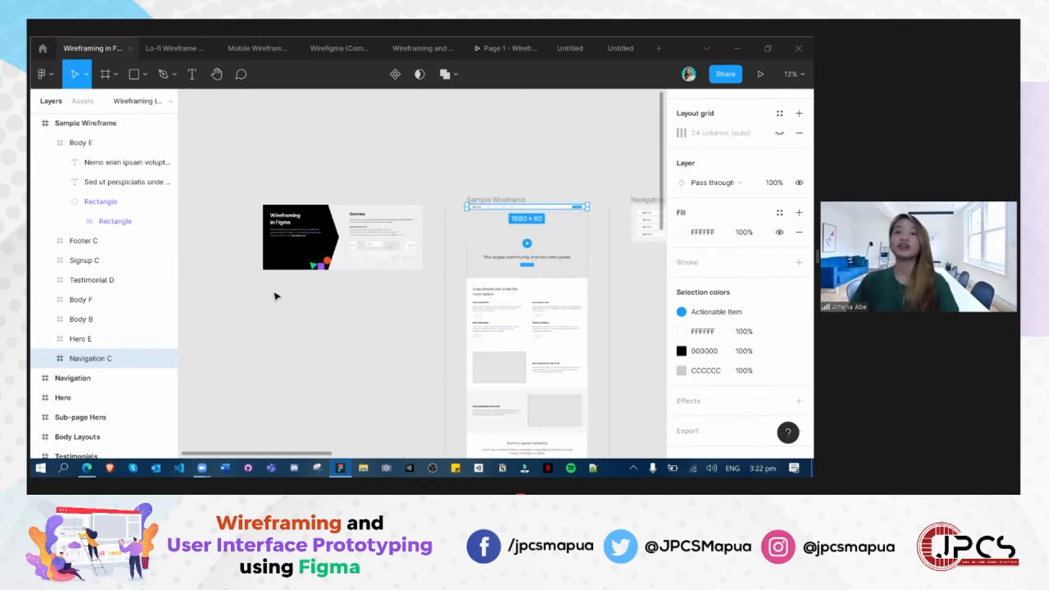
- Examine the file's cover and Overview, deselect the navigation bar, and view the hero area of the Sample Wireframe
scroll(355, 316, "up", 3)
left_click_drag(355, 316, 432, 333)
left_click_drag(356, 253, 299, 347)
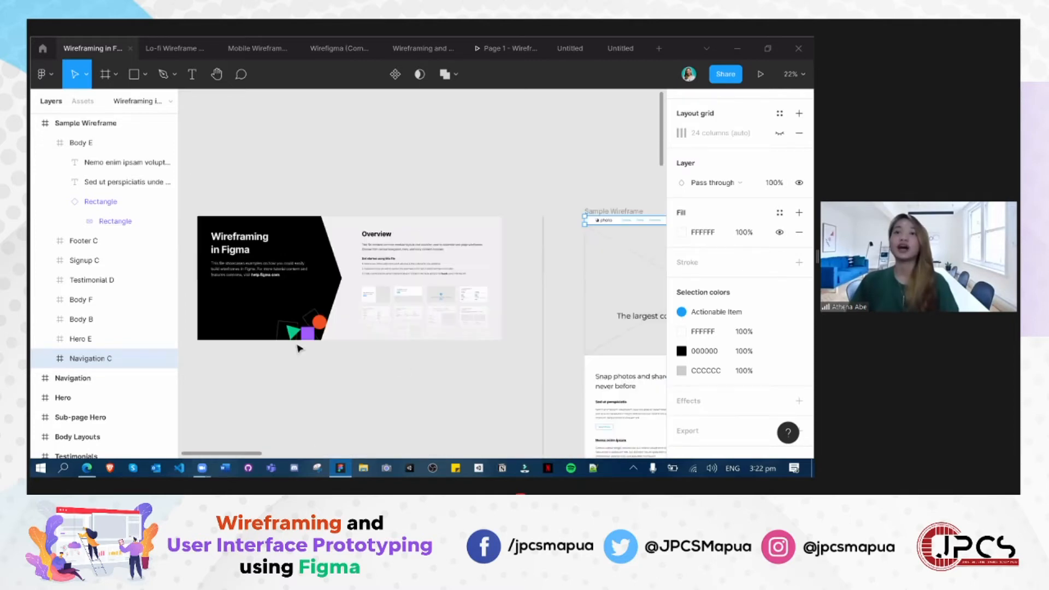
scroll(293, 366, "up", 1)
left_click_drag(448, 382, 274, 353)
left_click(535, 386)
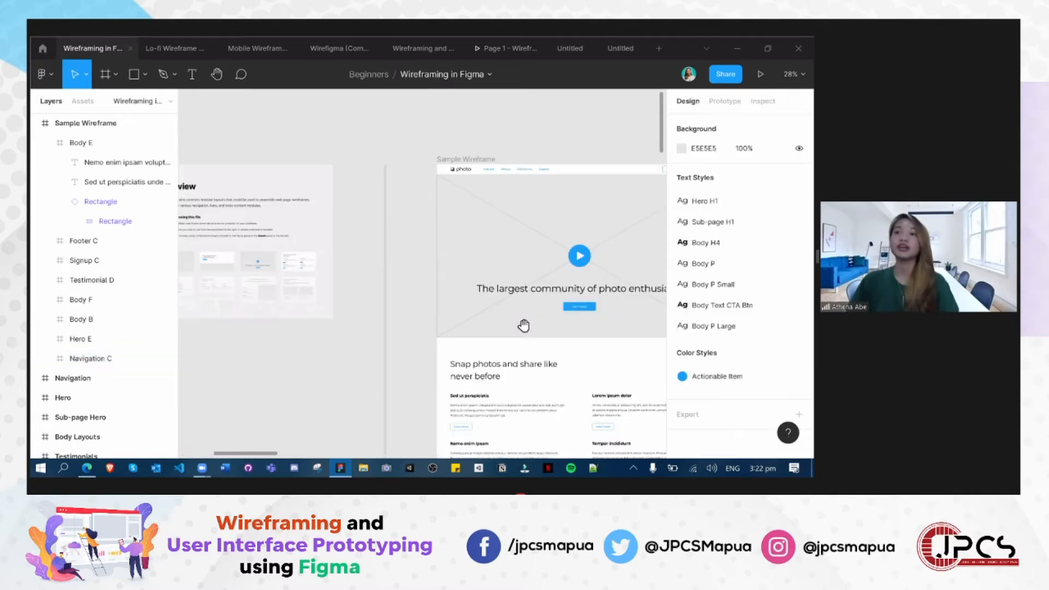
left_click_drag(511, 315, 378, 309)
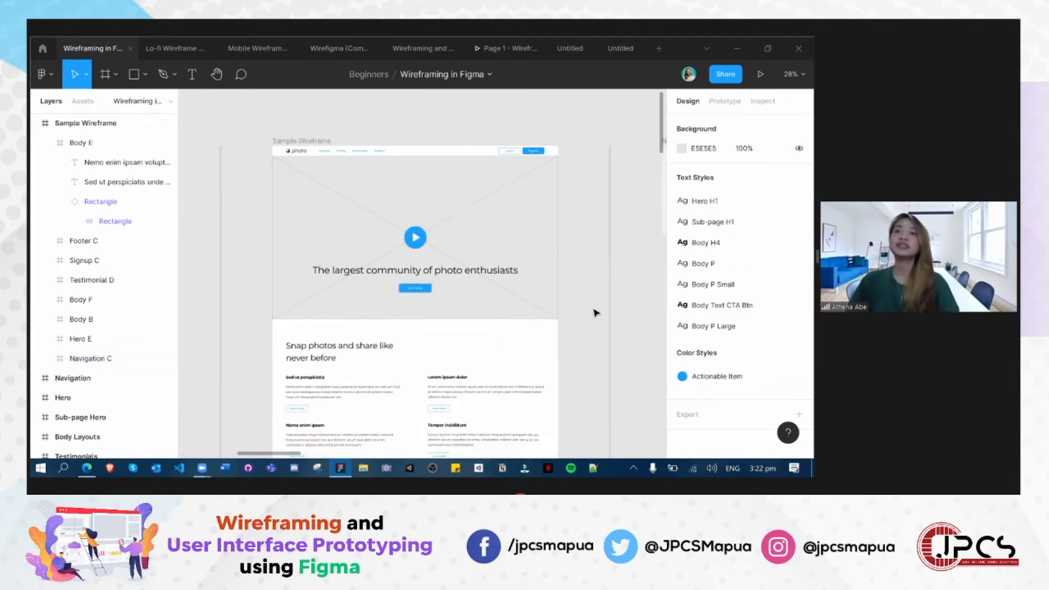
scroll(602, 366, "down", 2)
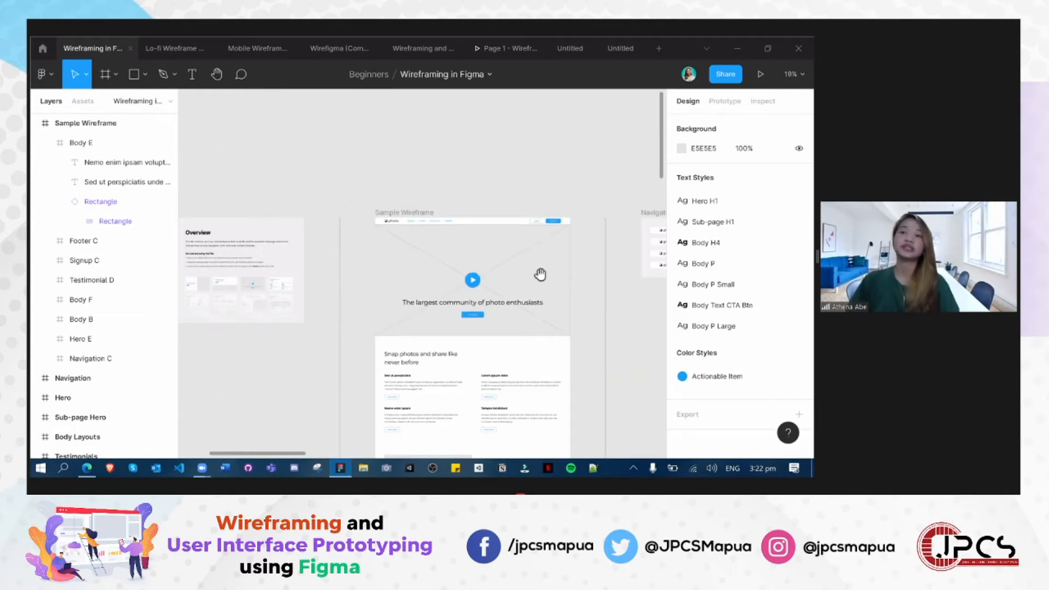
- Compare the Sample Wireframe with the Navigation variants next to it
scroll(523, 316, "right", 3)
scroll(516, 318, "down", 2)
scroll(467, 247, "right", 2)
scroll(467, 247, "down", 1)
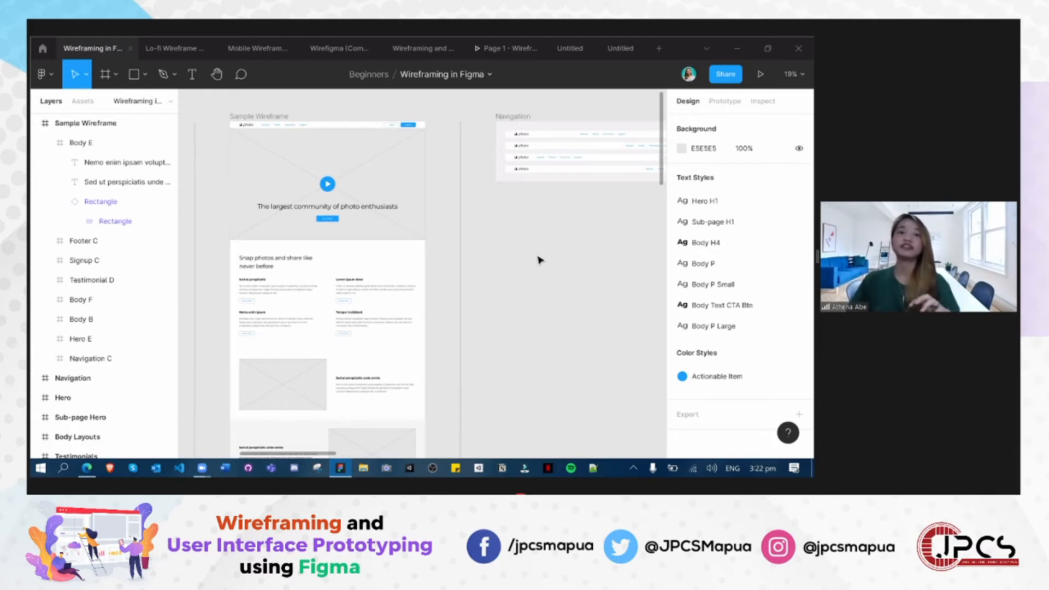
left_click_drag(575, 263, 501, 280)
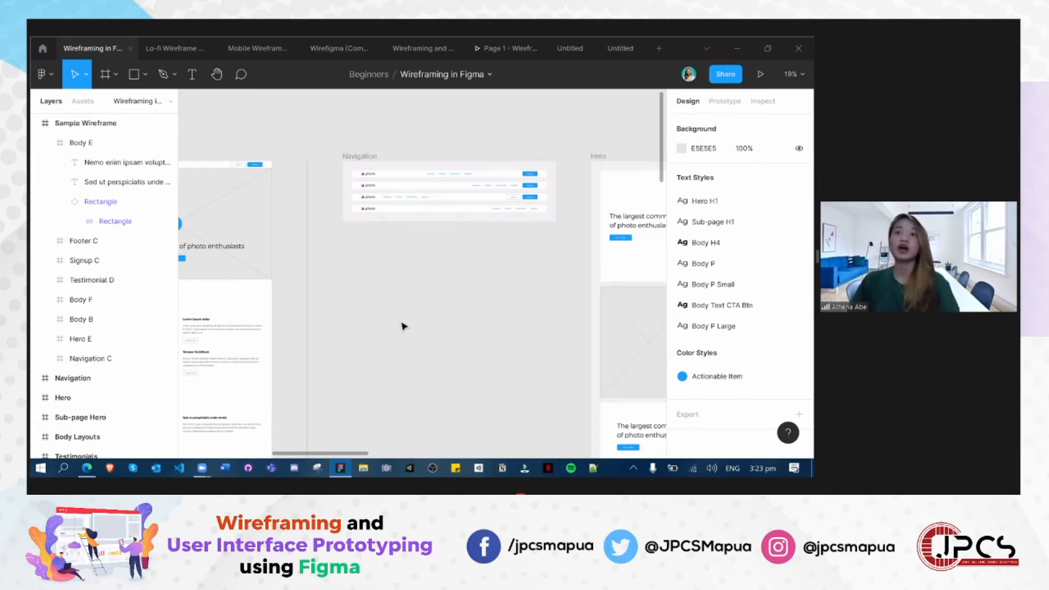
scroll(416, 326, "down", 5)
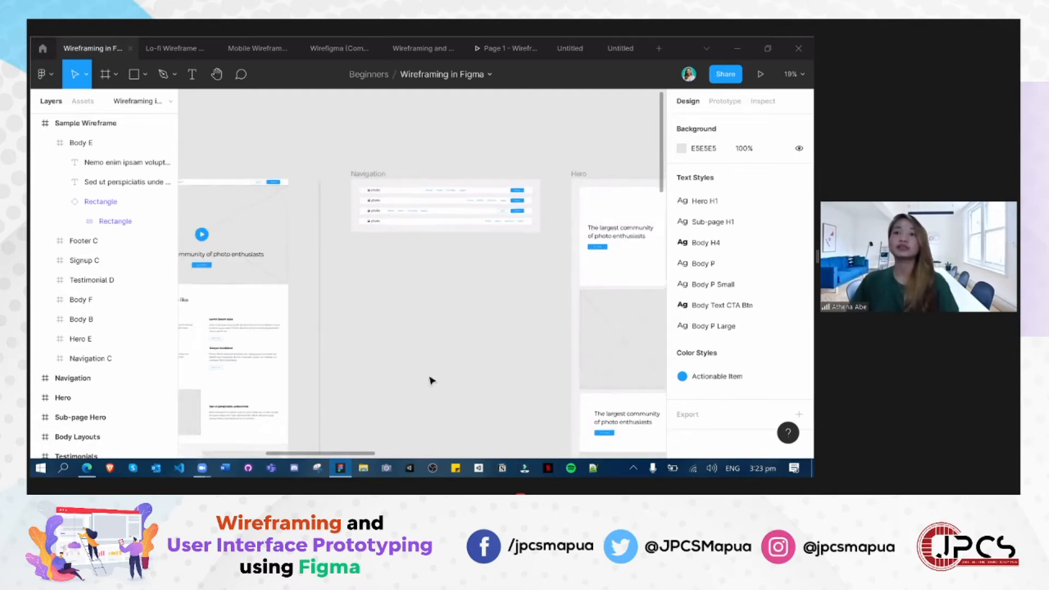
scroll(424, 221, "down", 3)
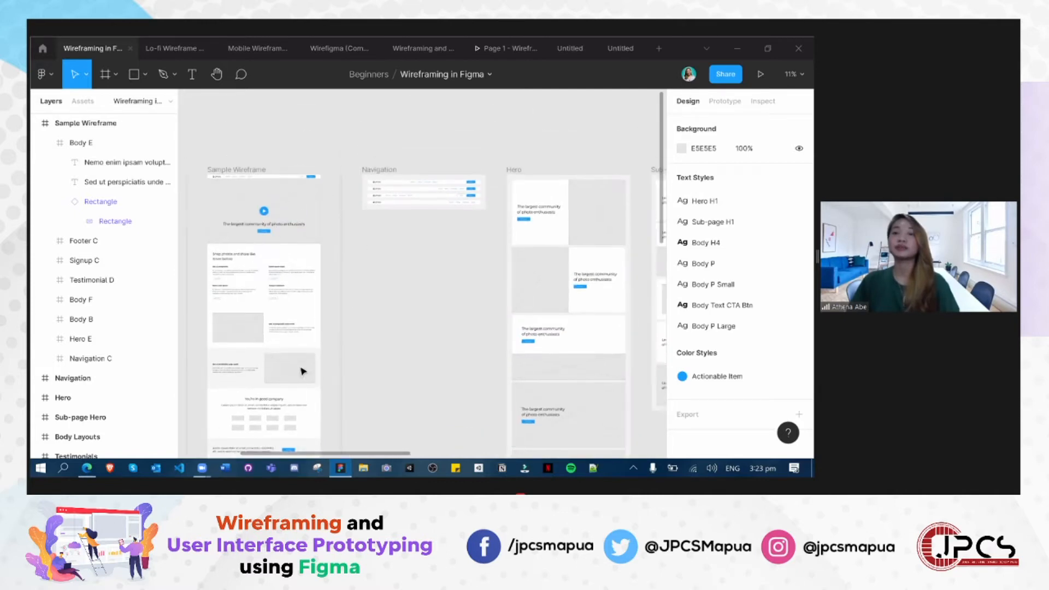
- Review the Hero, Sub-page Hero, Body Layouts, Testimonials, Signup and Footer component frames
left_click_drag(455, 302, 255, 295)
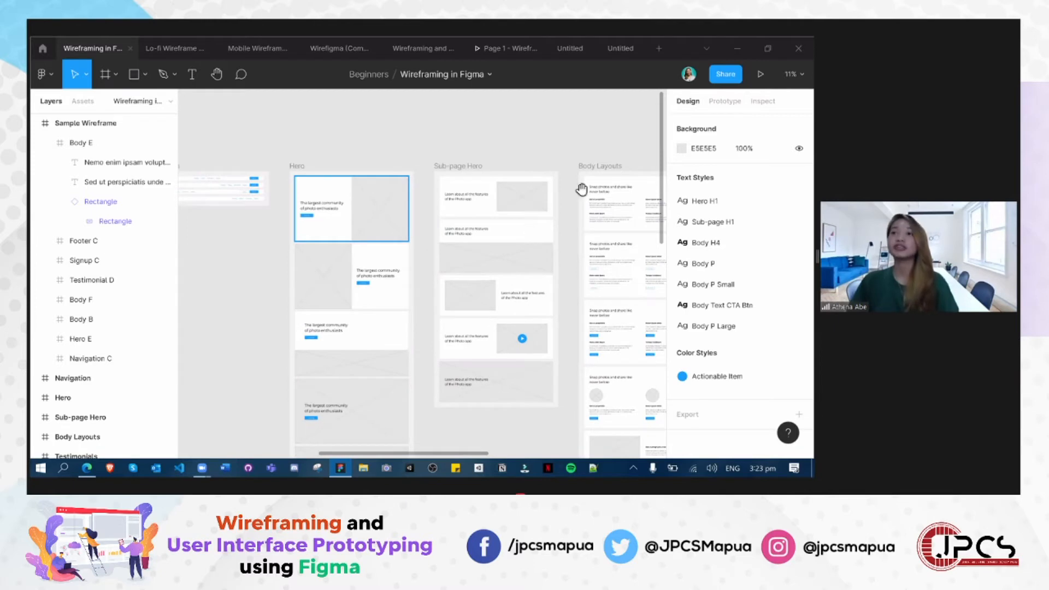
left_click_drag(616, 164, 430, 147)
left_click_drag(466, 236, 269, 243)
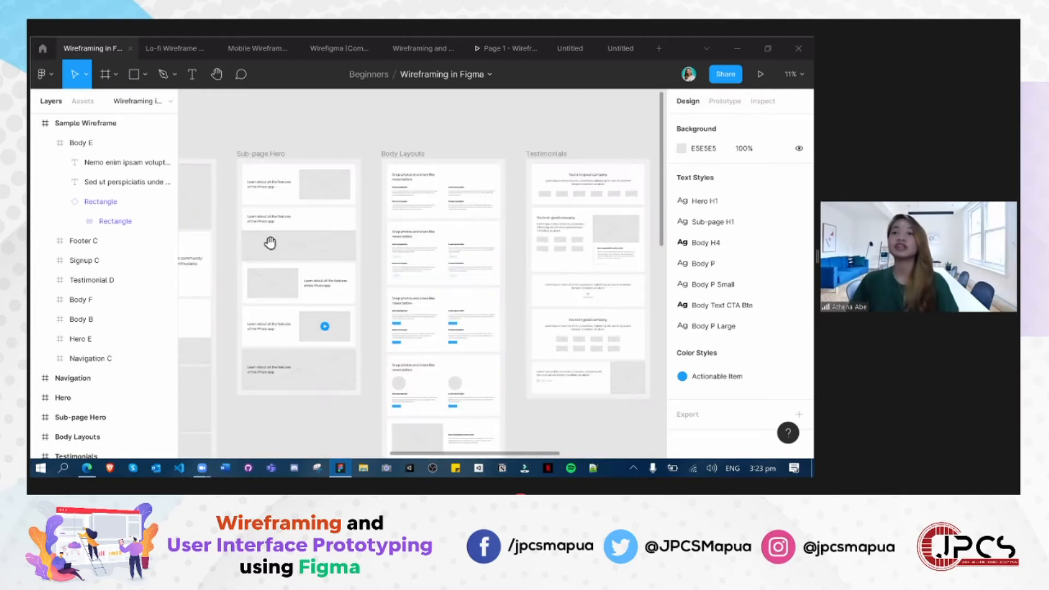
left_click_drag(411, 243, 323, 243)
left_click_drag(514, 245, 322, 244)
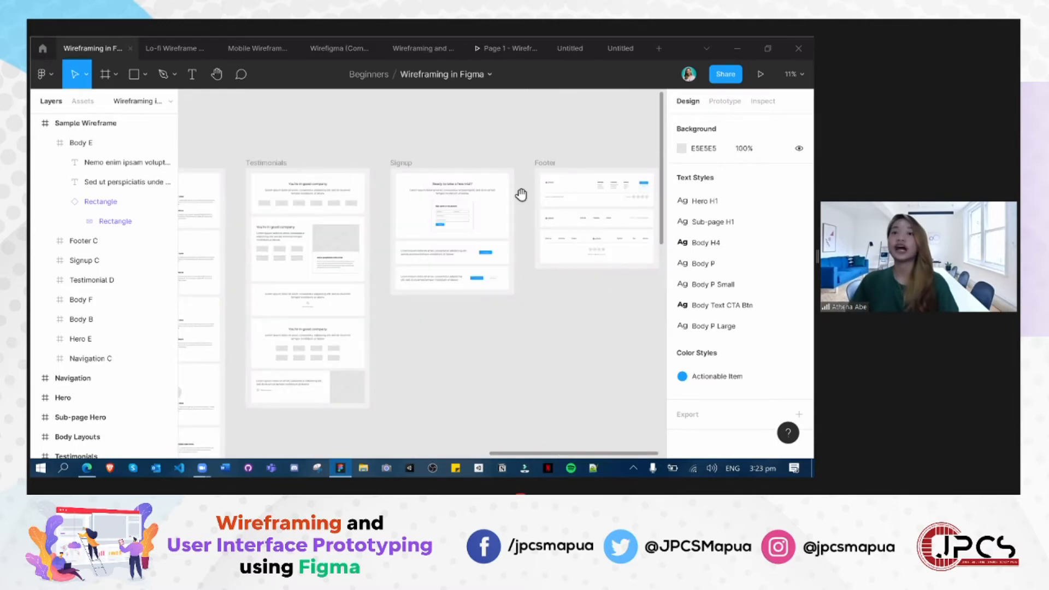
left_click_drag(520, 195, 552, 195)
left_click_drag(225, 390, 533, 386)
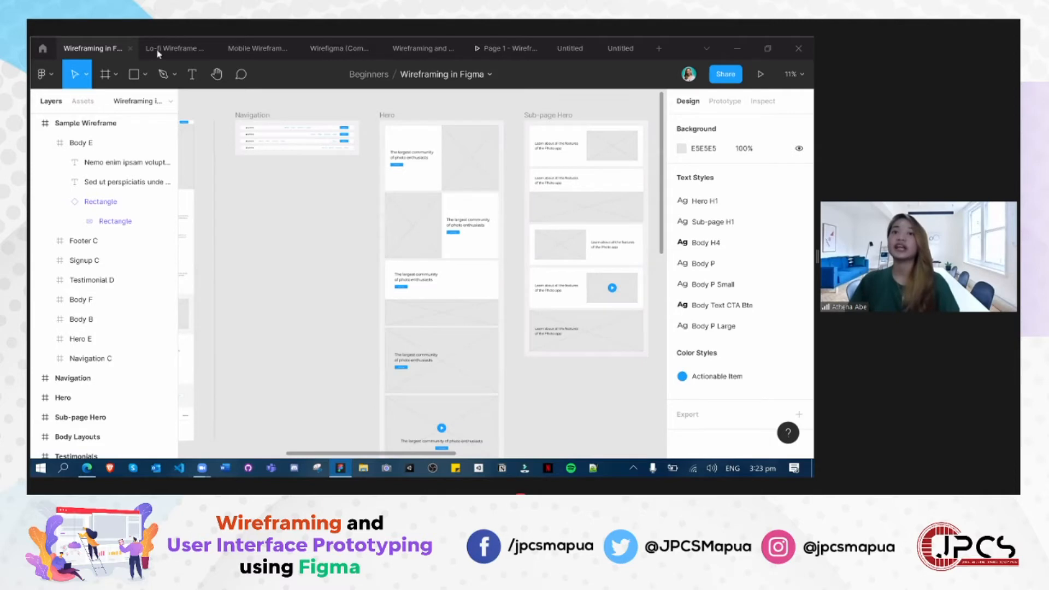
- Switch to the Lo-fi Wireframe file and survey the frames on its Components page
left_click(156, 51)
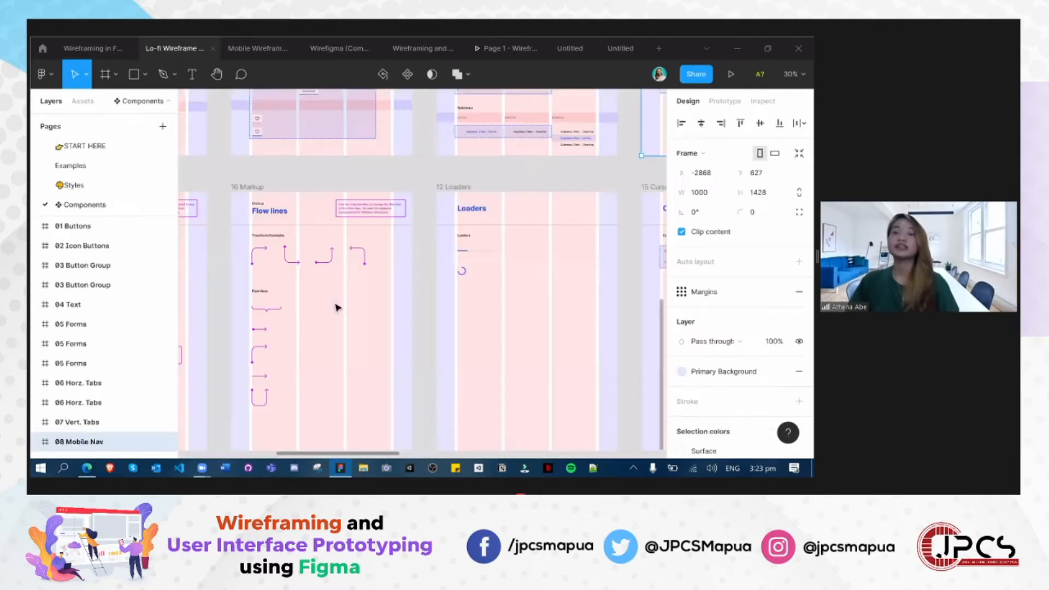
scroll(344, 312, "down", 1)
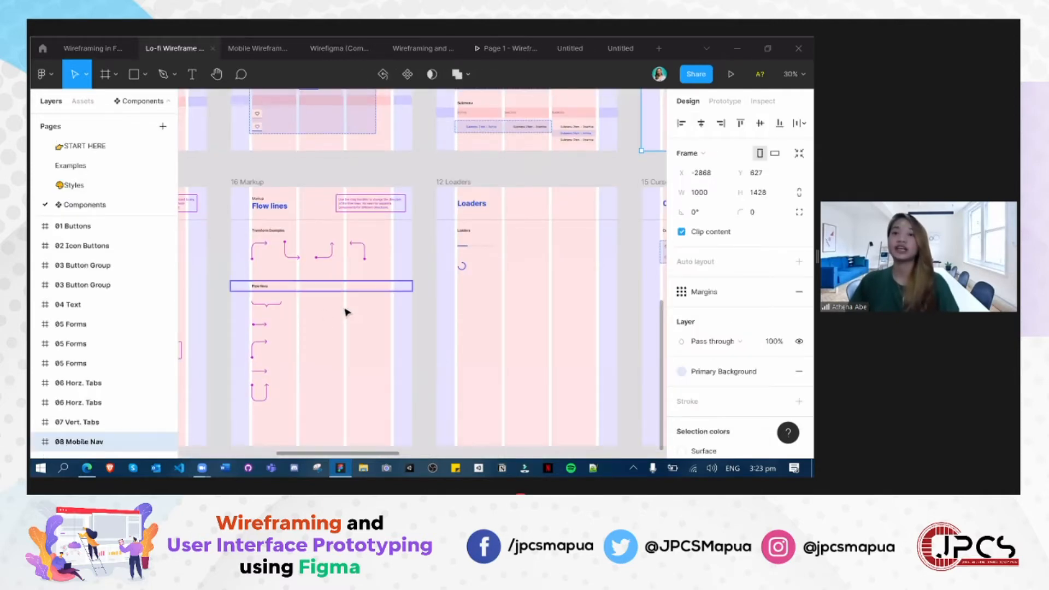
scroll(344, 308, "down", 3)
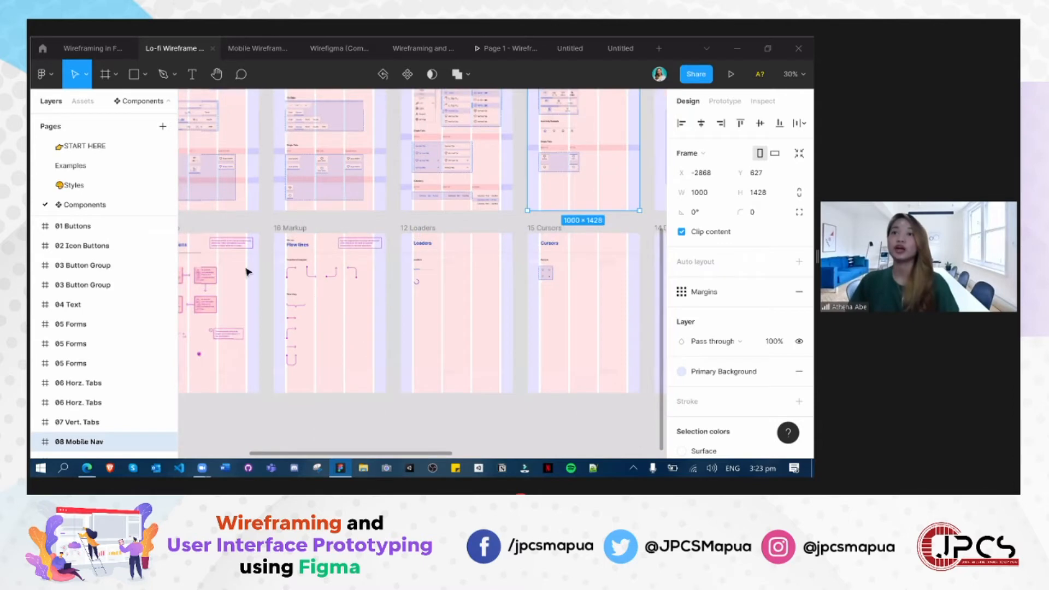
scroll(251, 273, "down", 5)
scroll(262, 272, "up", 3)
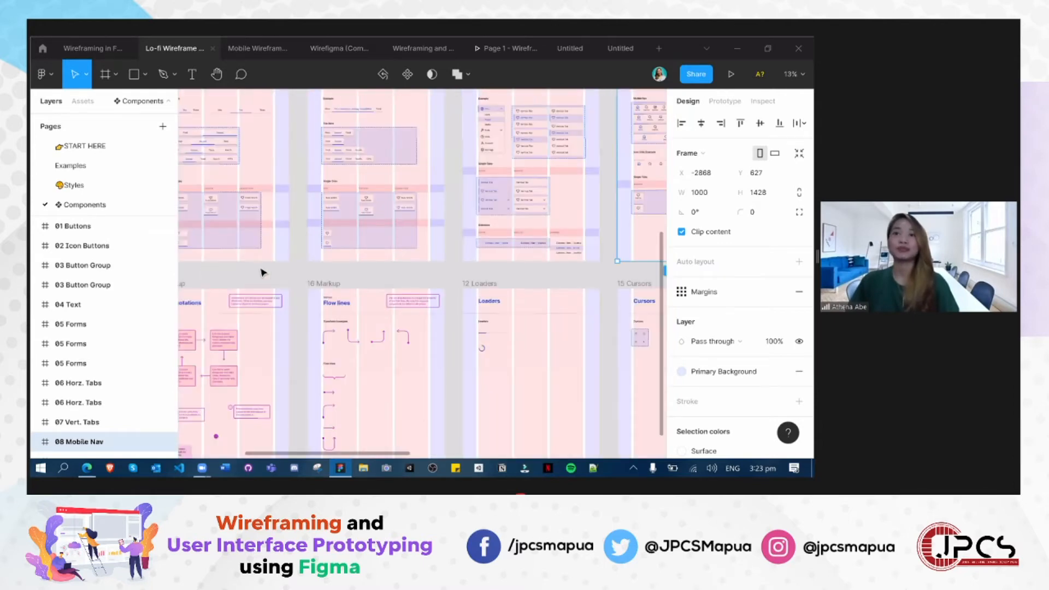
- Examine the Icons, Buttons and Icon Buttons frames of the Lo-fi Wireframe Kit and deselect the Mobile Nav frame
scroll(262, 272, "up", 5)
left_click_drag(466, 168, 494, 169)
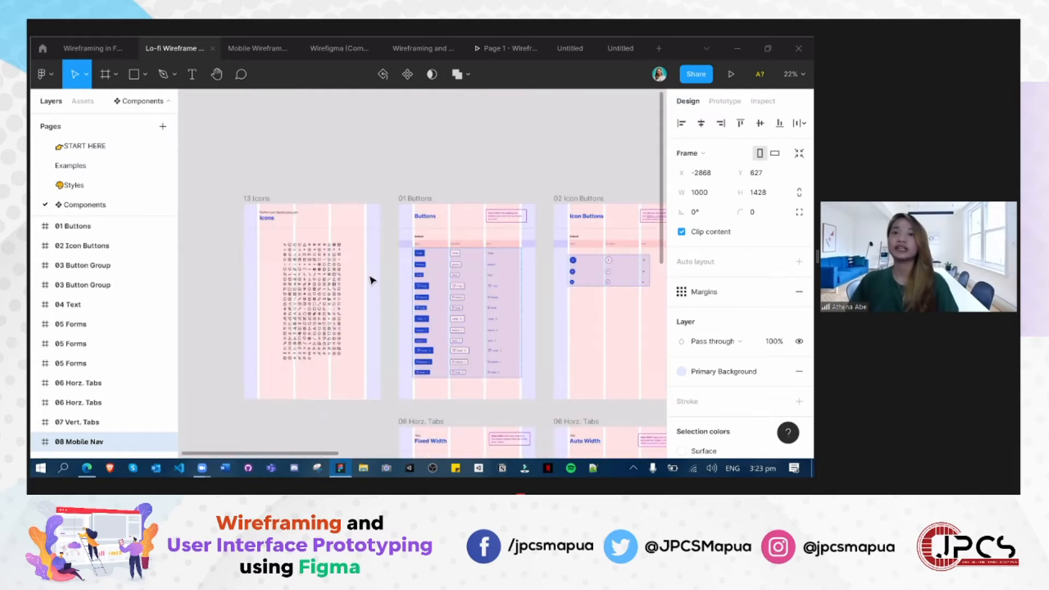
scroll(371, 281, "left", 2)
scroll(409, 232, "up", 2)
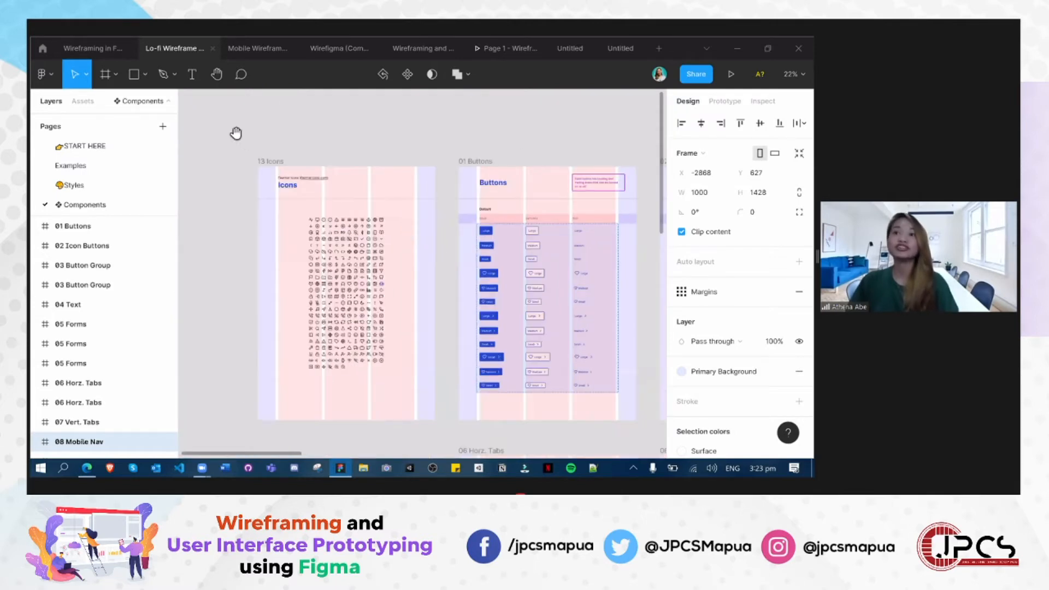
scroll(449, 146, "right", 5)
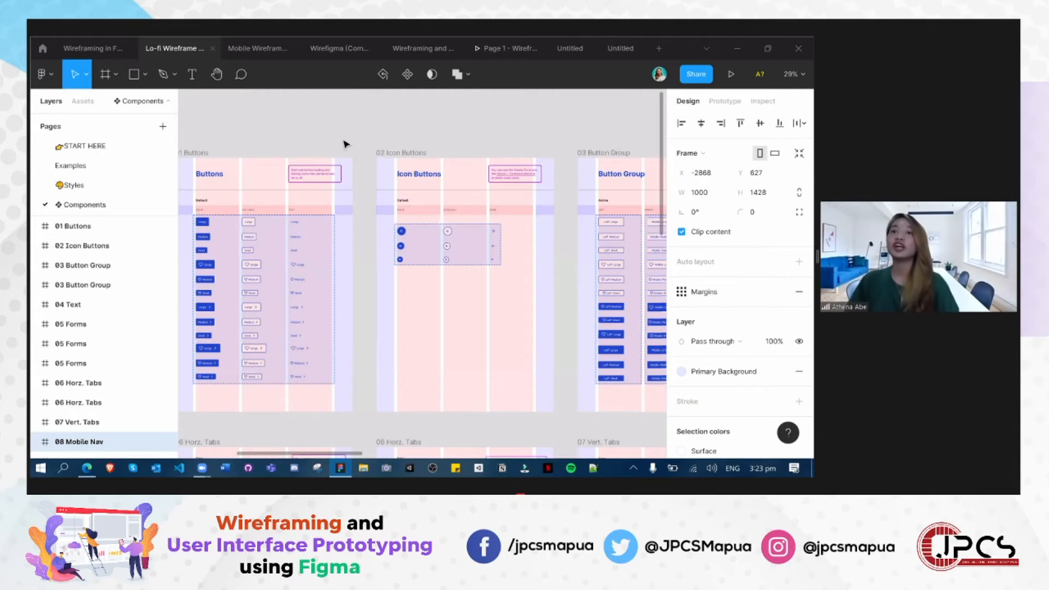
scroll(344, 144, "right", 3)
left_click(293, 140)
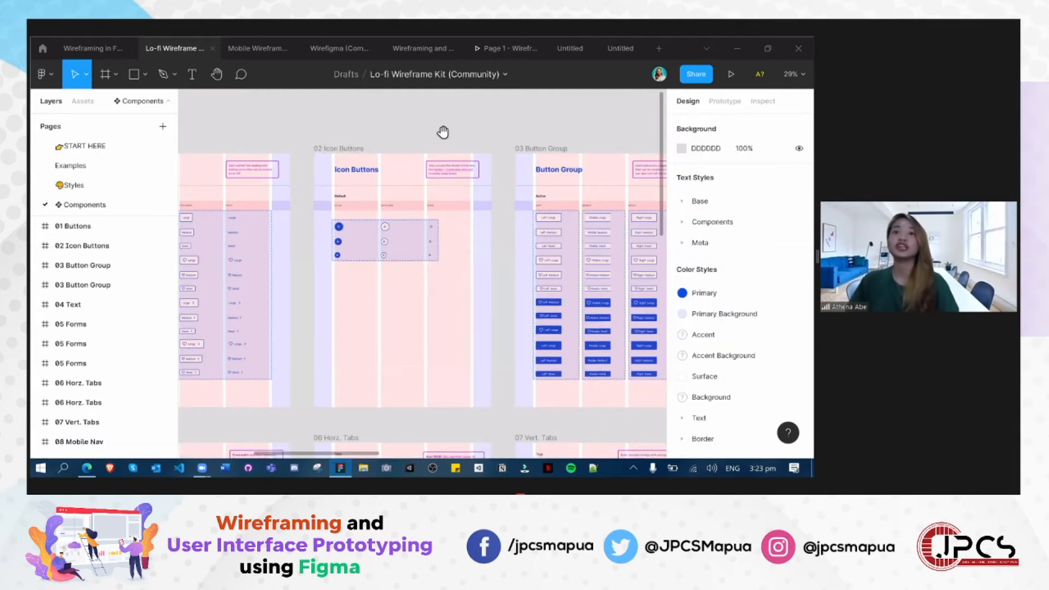
scroll(435, 145, "left", 5)
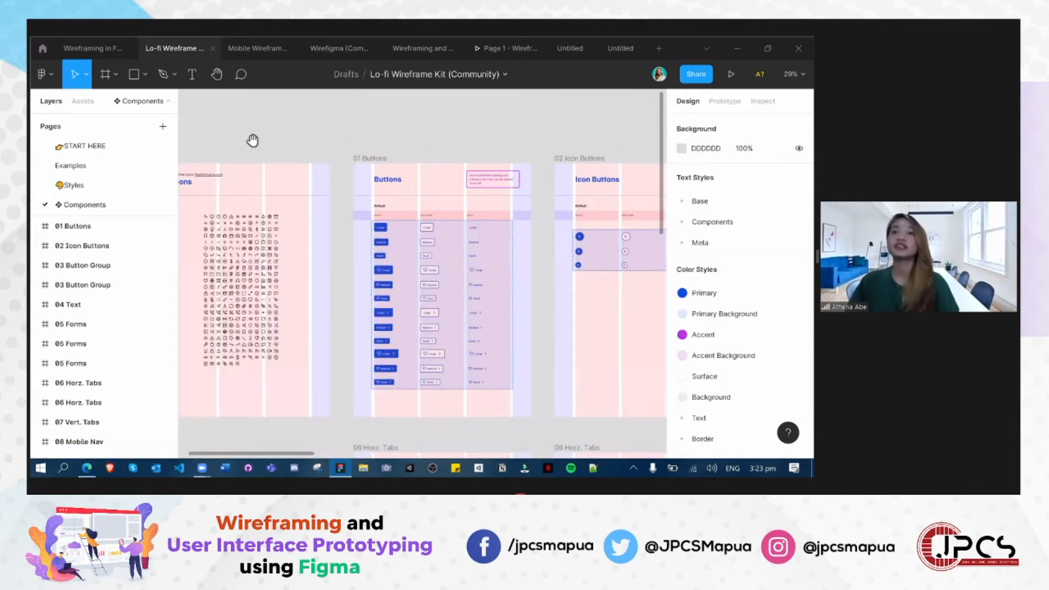
scroll(257, 137, "left", 1)
scroll(263, 132, "left", 4)
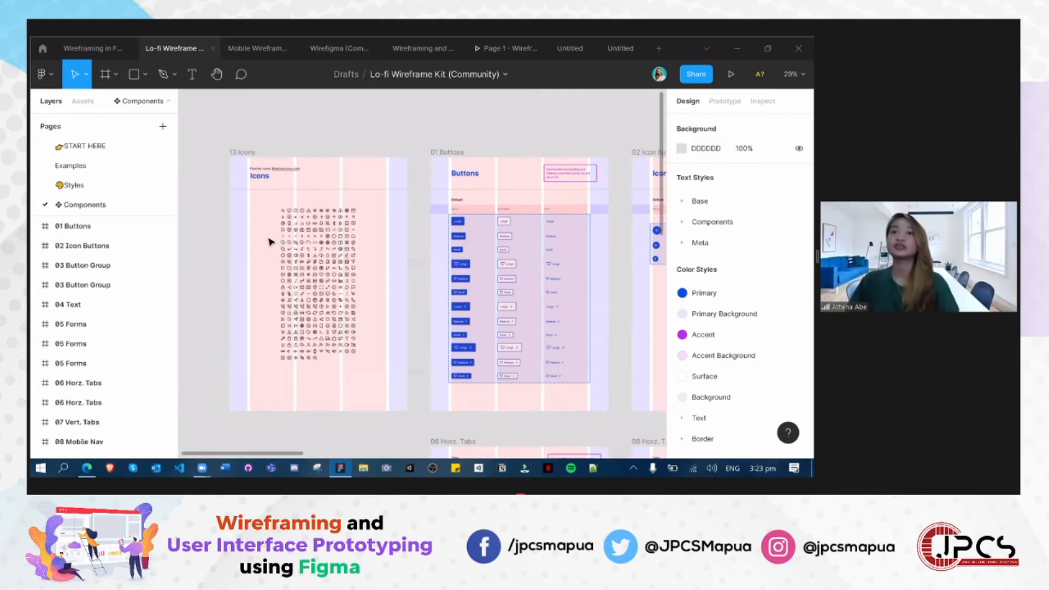
scroll(261, 377, "right", 2)
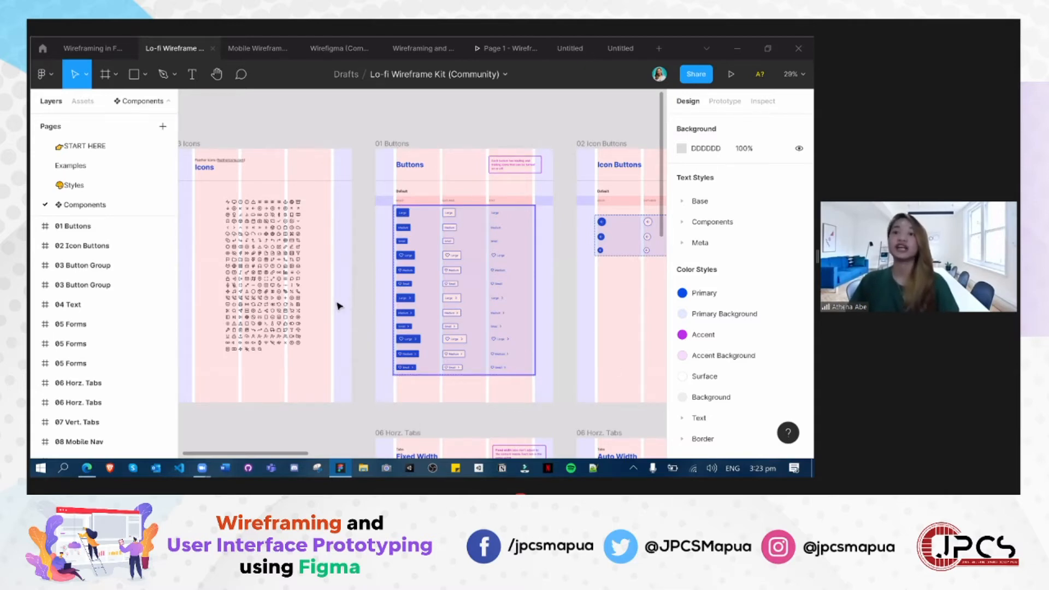
- Survey the kit's remaining component frames, from Button Group and Text through Mobile Nav and Pills down to Devices
scroll(339, 306, "down", 3)
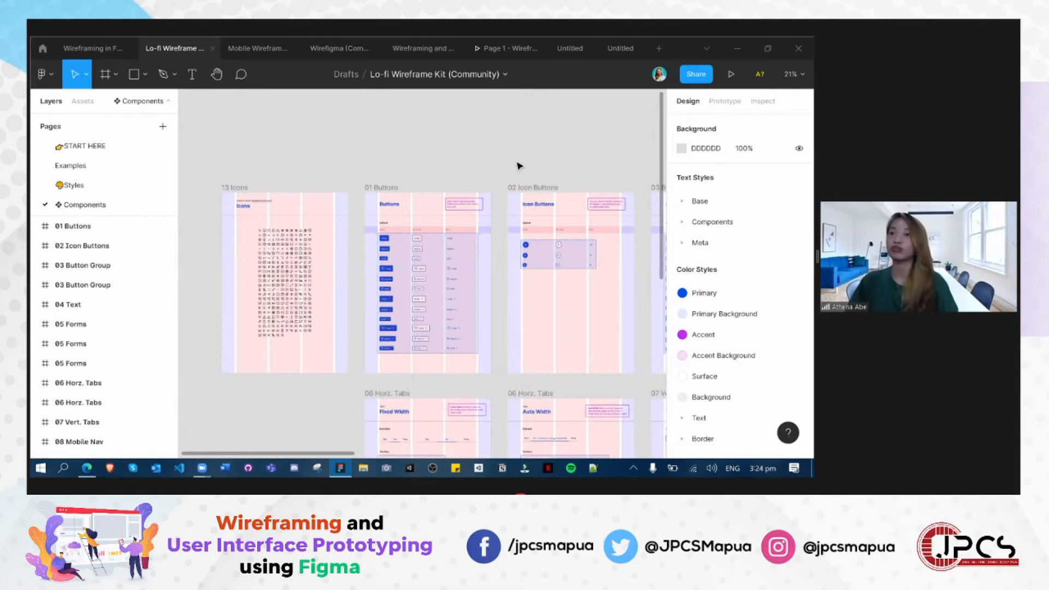
left_click_drag(544, 166, 279, 129)
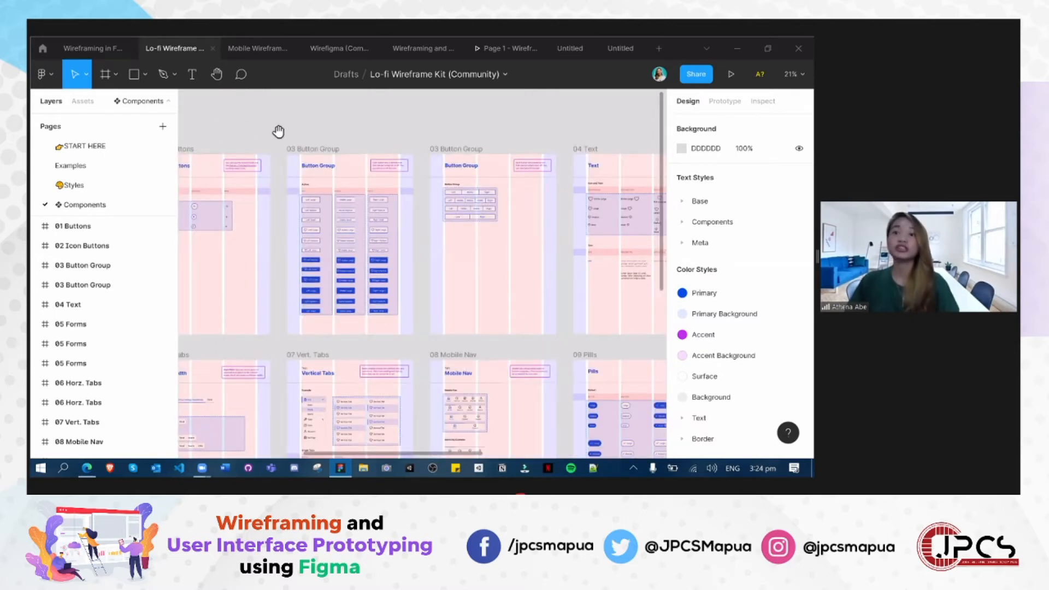
left_click_drag(658, 174, 524, 215)
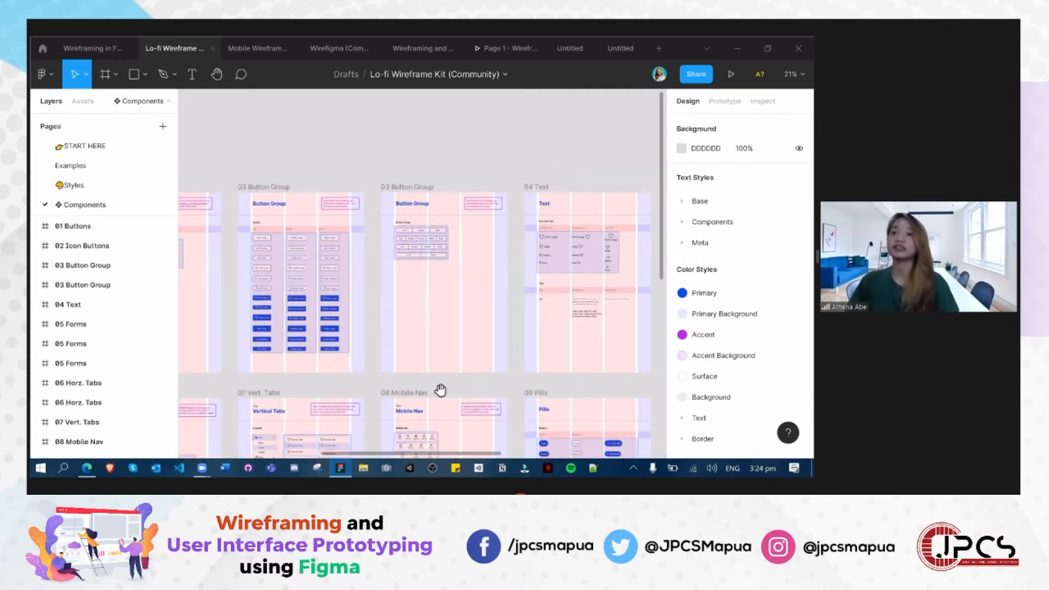
scroll(441, 389, "down", 5)
left_click_drag(548, 247, 256, 218)
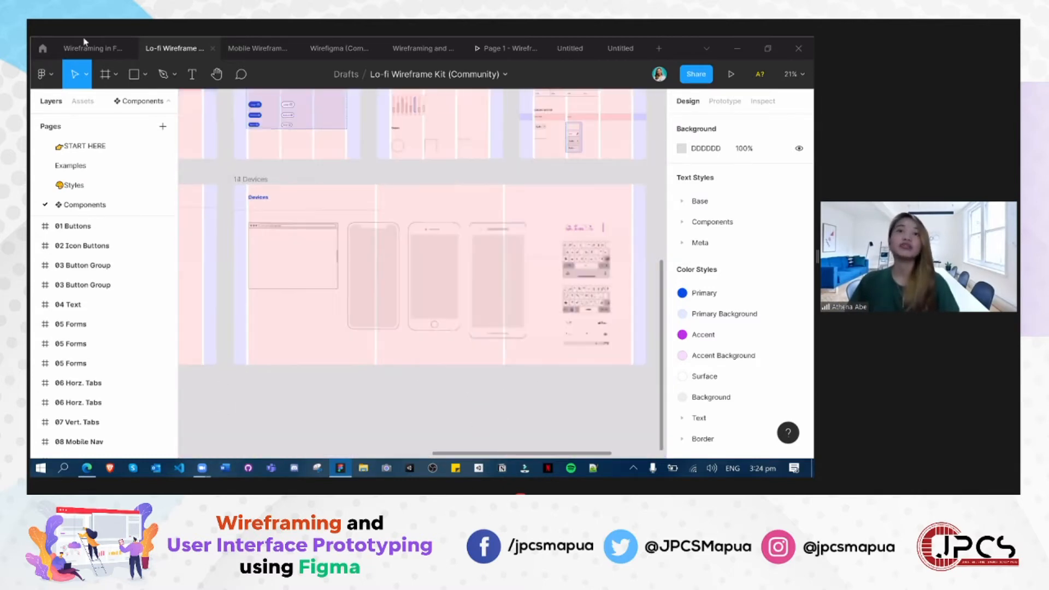
scroll(601, 271, "down", 1)
- Revisit the Sample Wireframe in the Wireframing in Figma file and return to the Lo-fi Wireframe Kit
key("ctrl+shift+Tab")
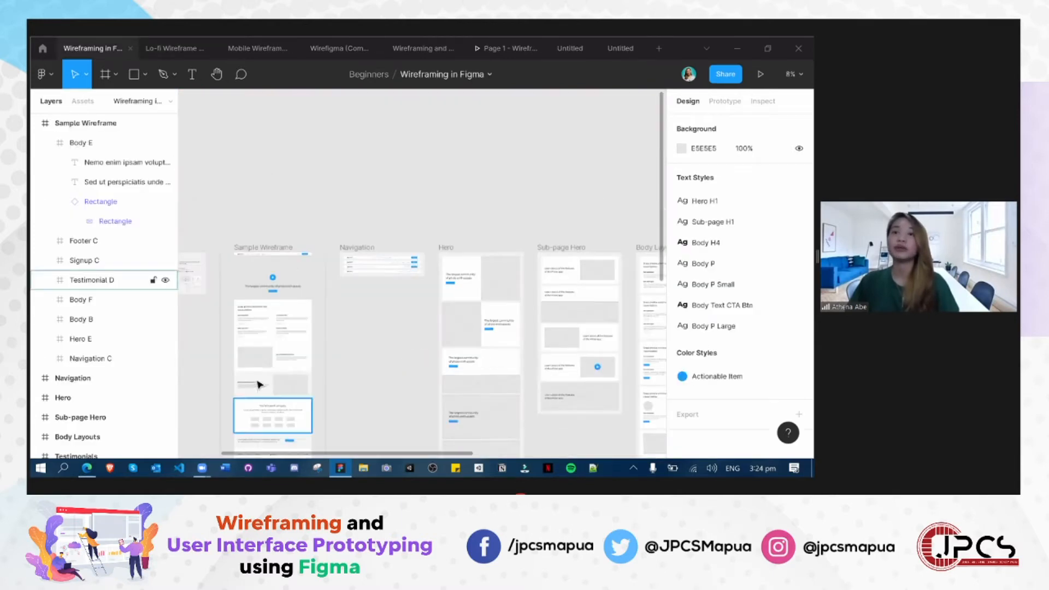
scroll(507, 195, "down", 3)
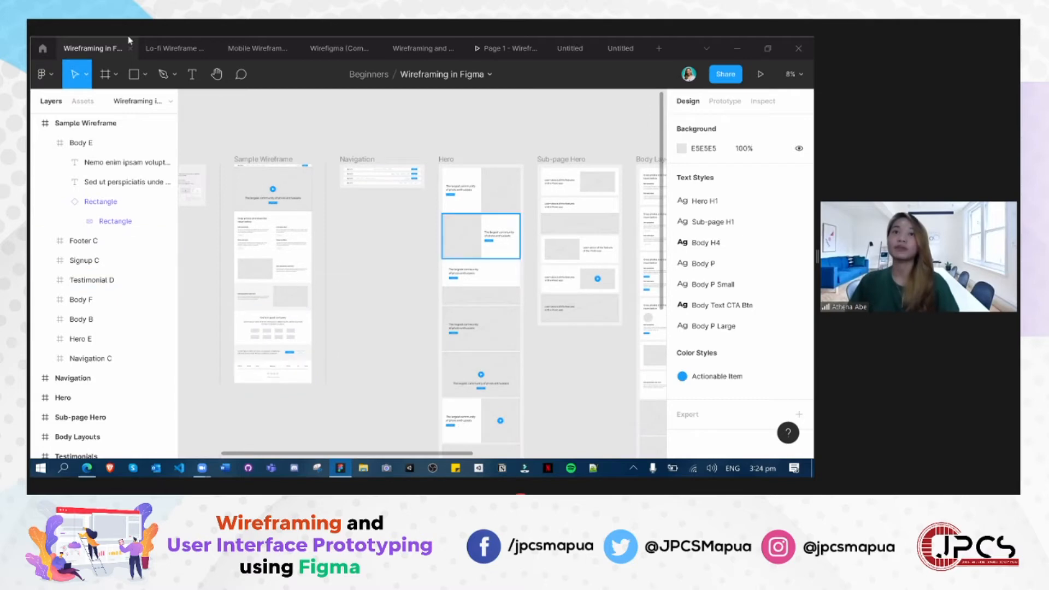
left_click(164, 52)
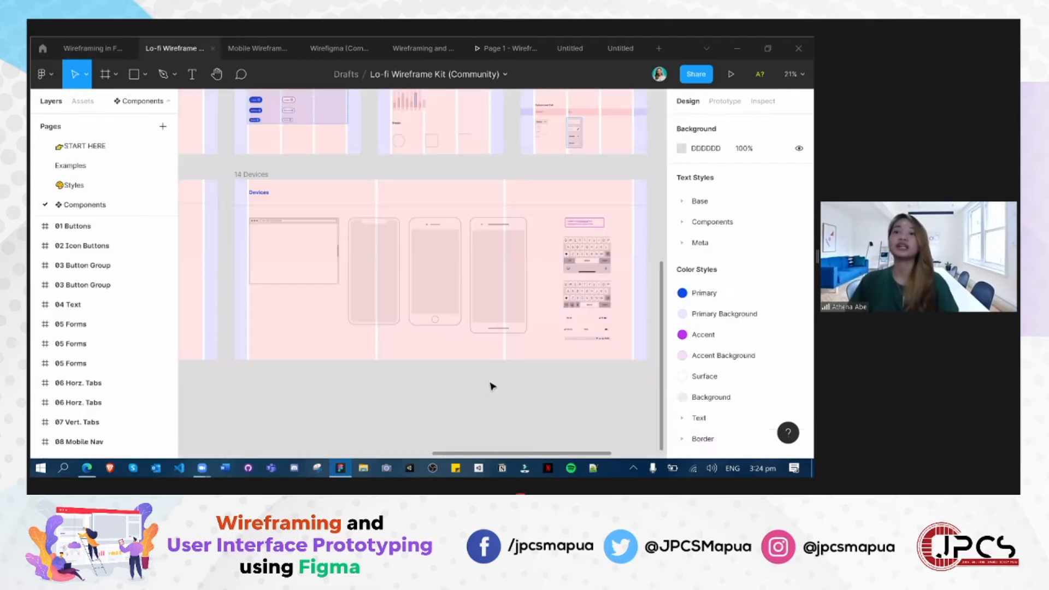
- Inspect the browser window, phone outlines, keyboards and status bars in the Devices frame
scroll(490, 387, "up", 3)
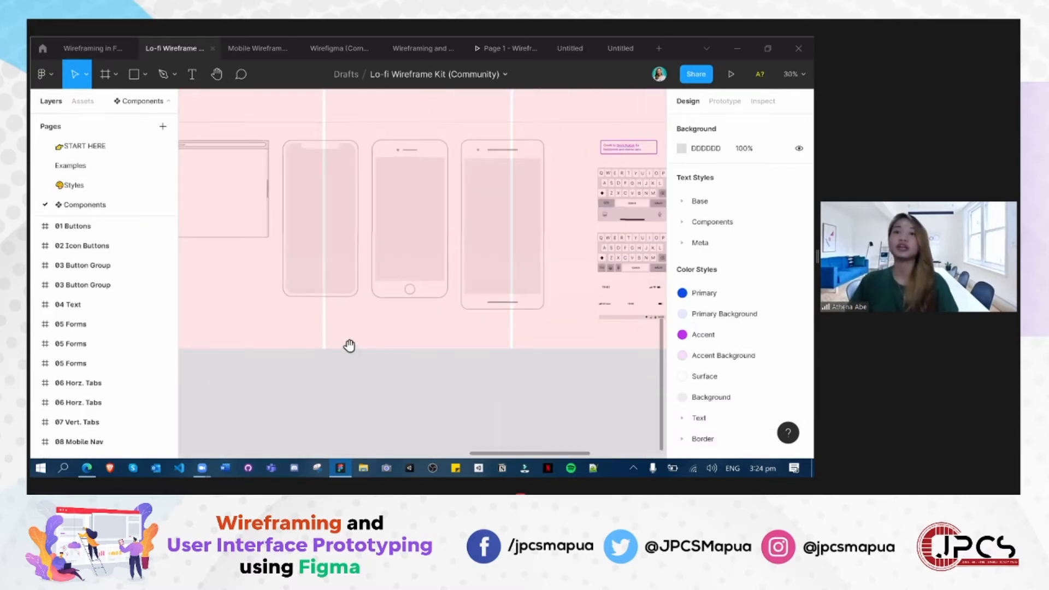
scroll(328, 251, "left", 4)
scroll(328, 252, "up", 2)
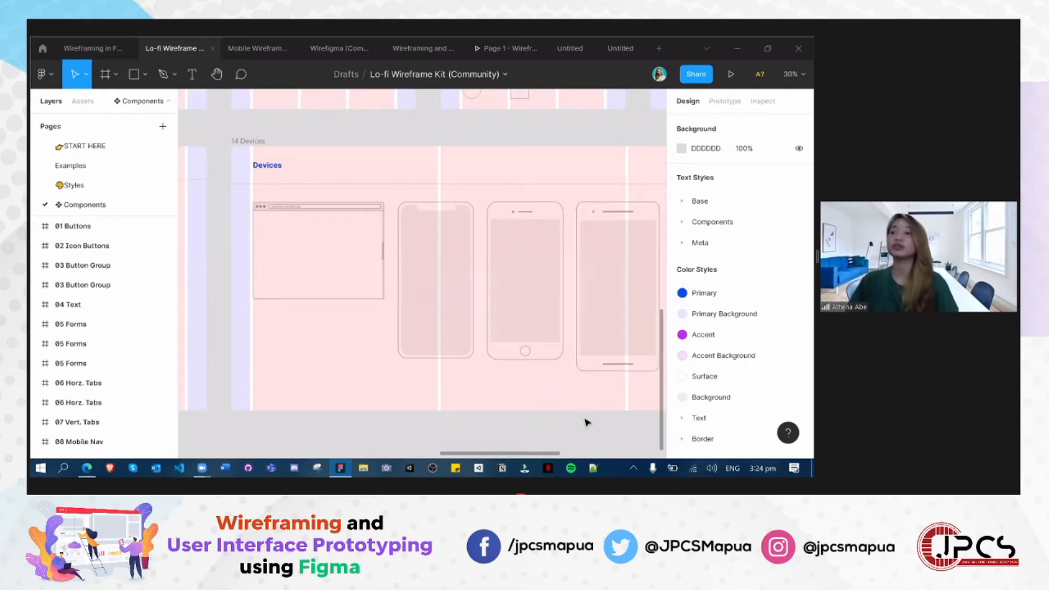
scroll(211, 360, "right", 6)
scroll(211, 361, "down", 1)
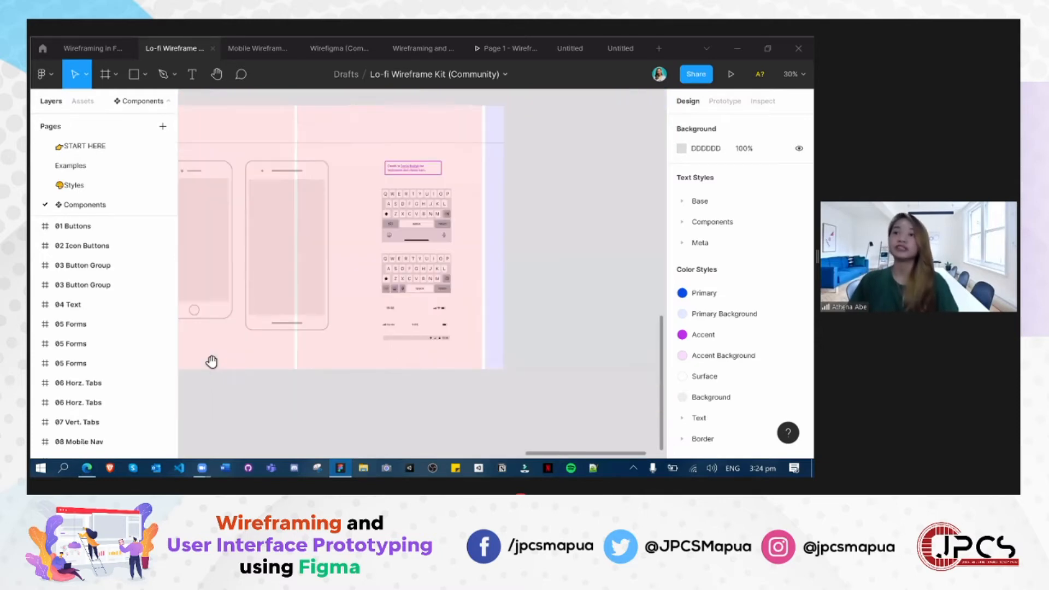
scroll(473, 249, "left", 2)
scroll(473, 250, "up", 1)
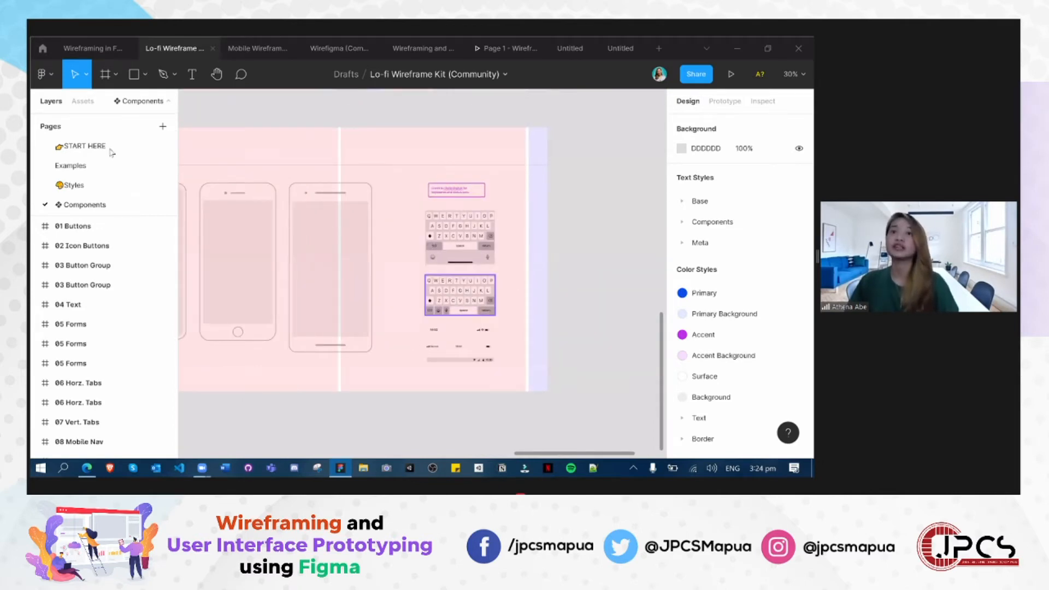
- Switch to the Mobile Wireframe UI Kit file and survey the component frames on its Android page
key("ctrl+Tab")
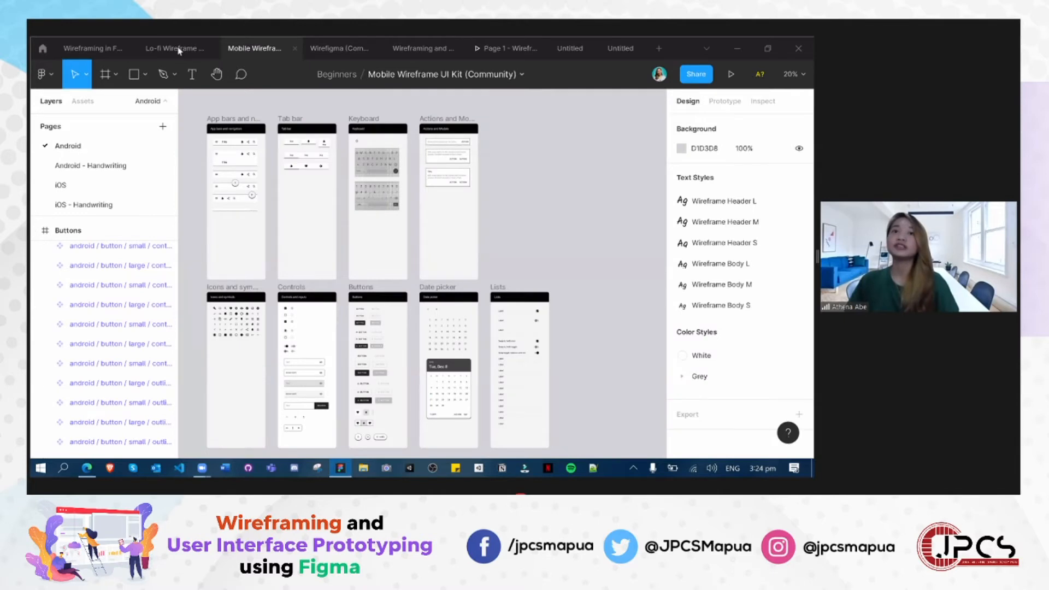
left_click(193, 48)
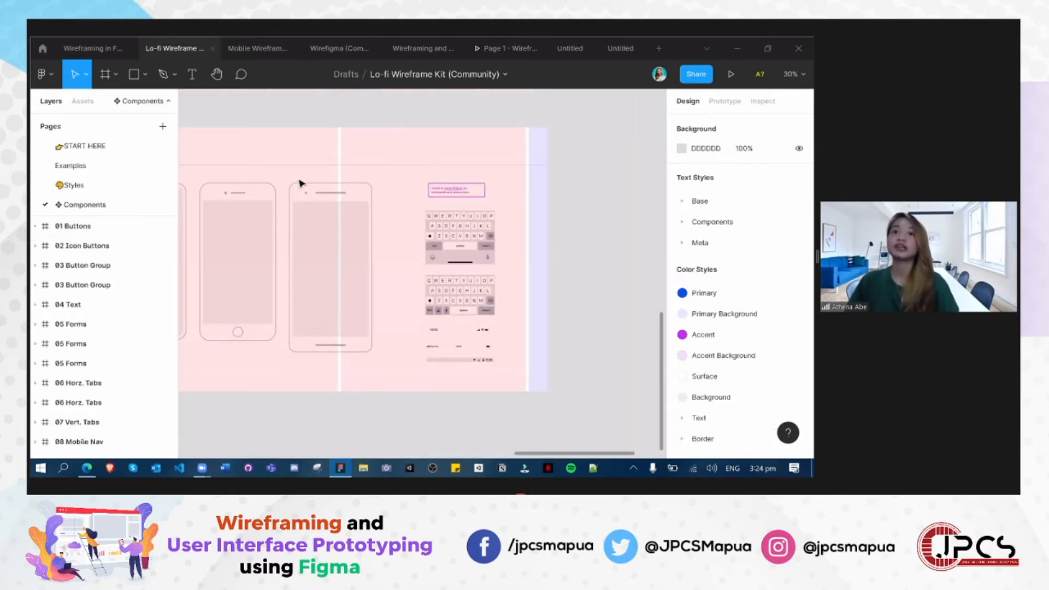
key("ctrl+Tab")
scroll(235, 304, "up", 2)
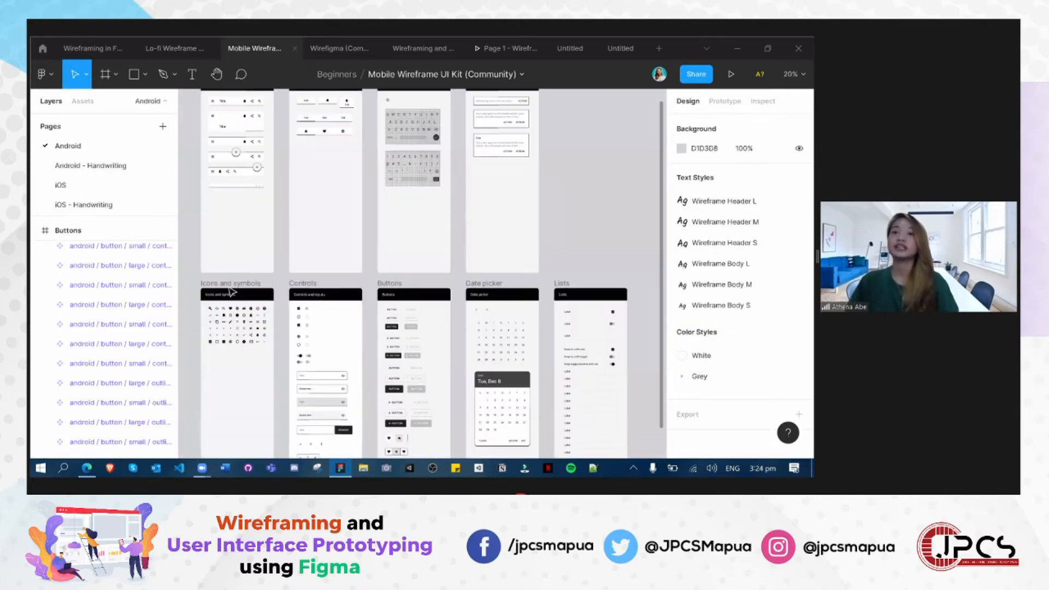
scroll(284, 287, "up", 5)
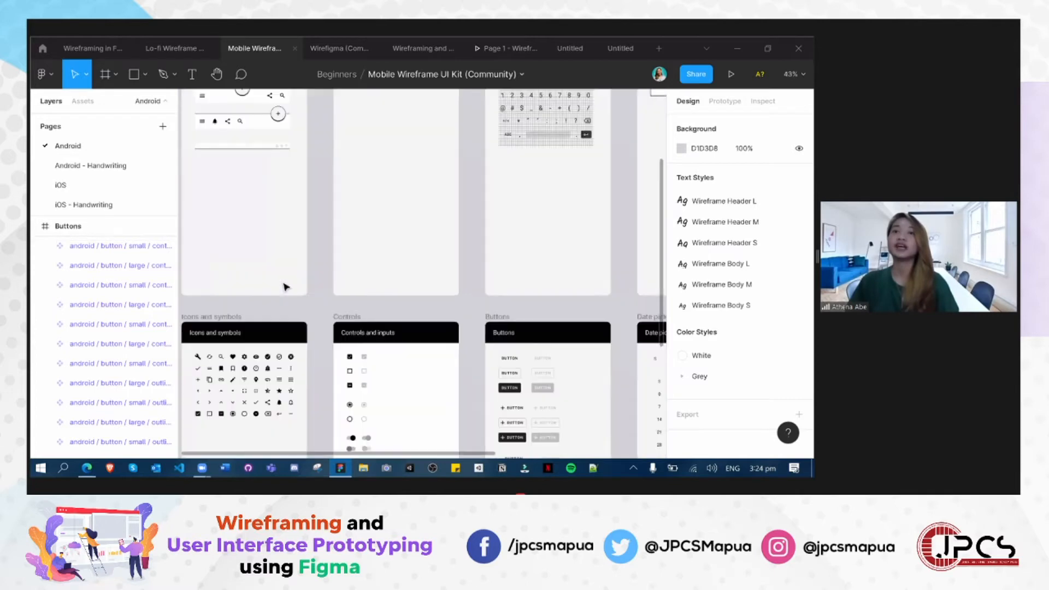
scroll(203, 339, "down", 1)
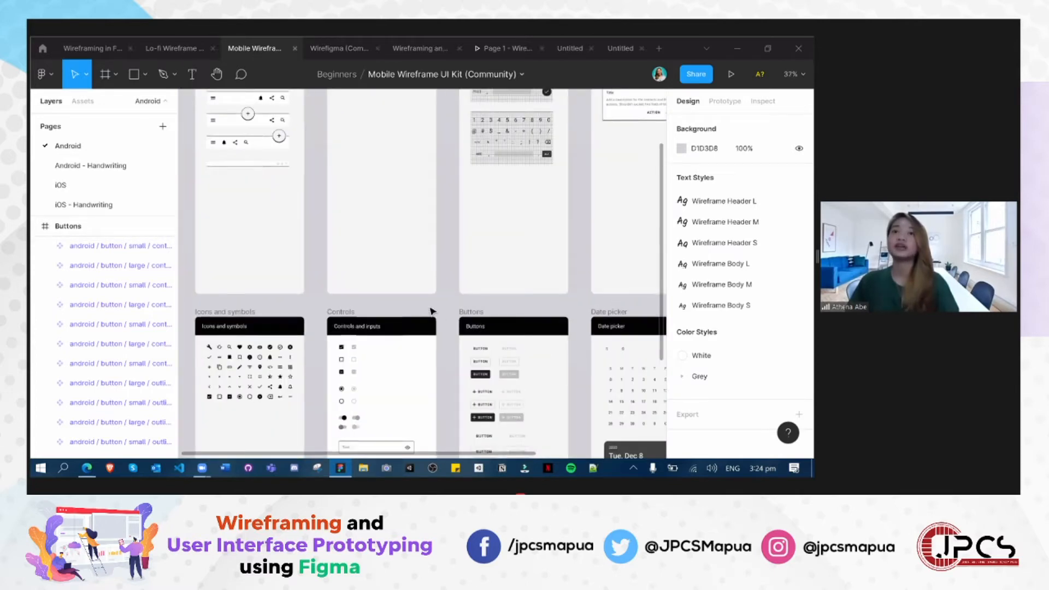
scroll(515, 312, "up", 3)
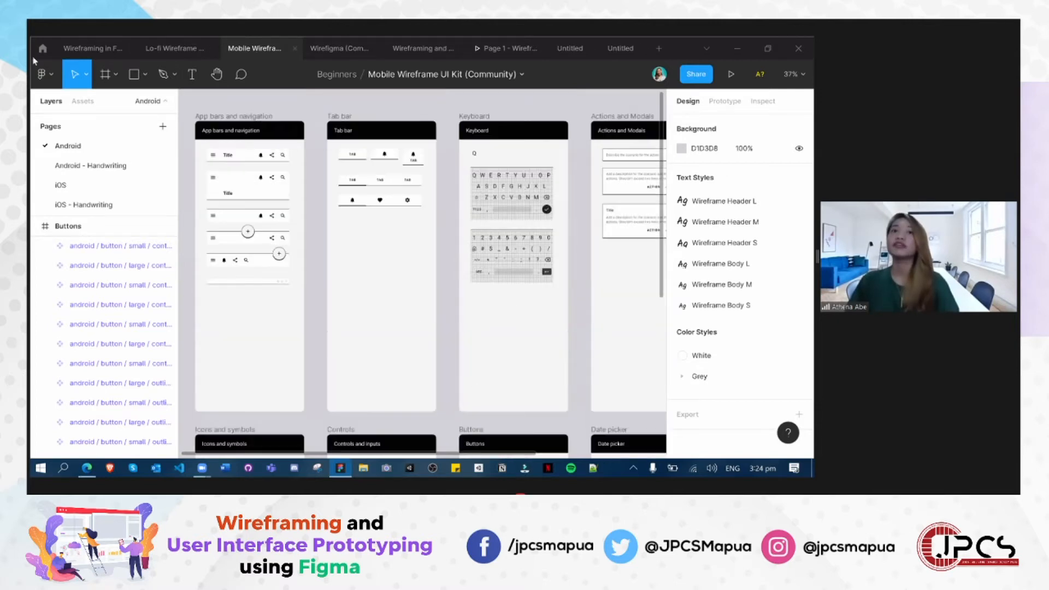
scroll(426, 274, "up", 1)
- Browse the Wireframes category in the Figma Community and open the Lo-fi Wireframe Kit page
left_click(42, 49)
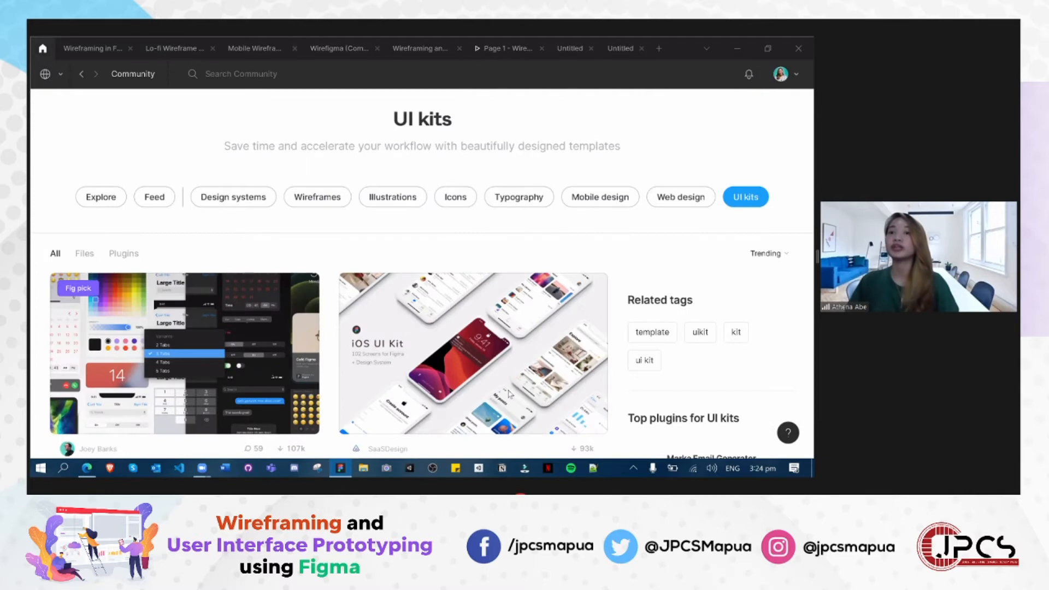
scroll(578, 227, "down", 8)
scroll(579, 227, "up", 8)
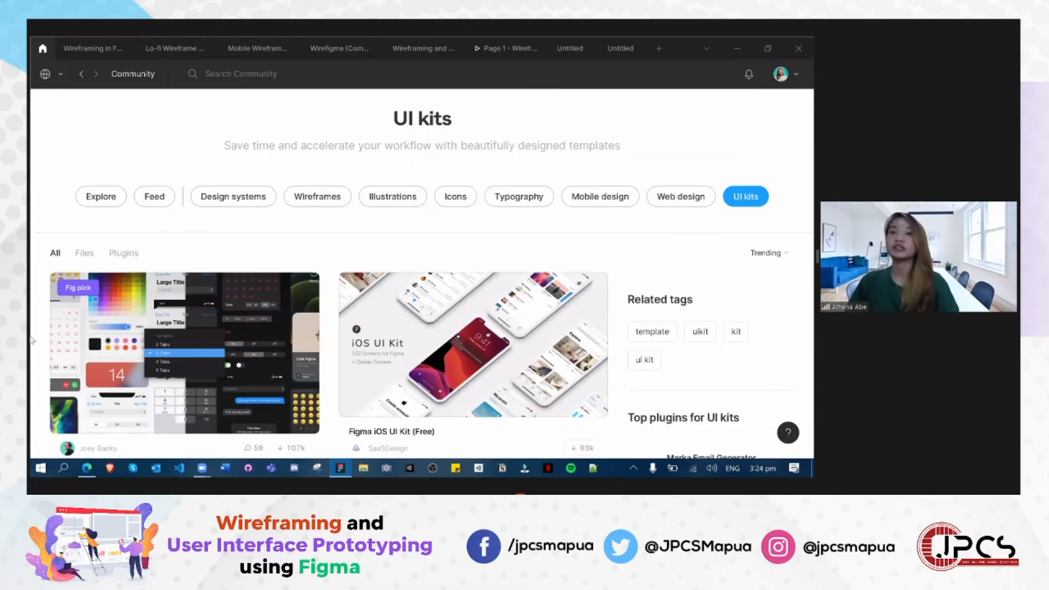
left_click(317, 197)
left_click(248, 271)
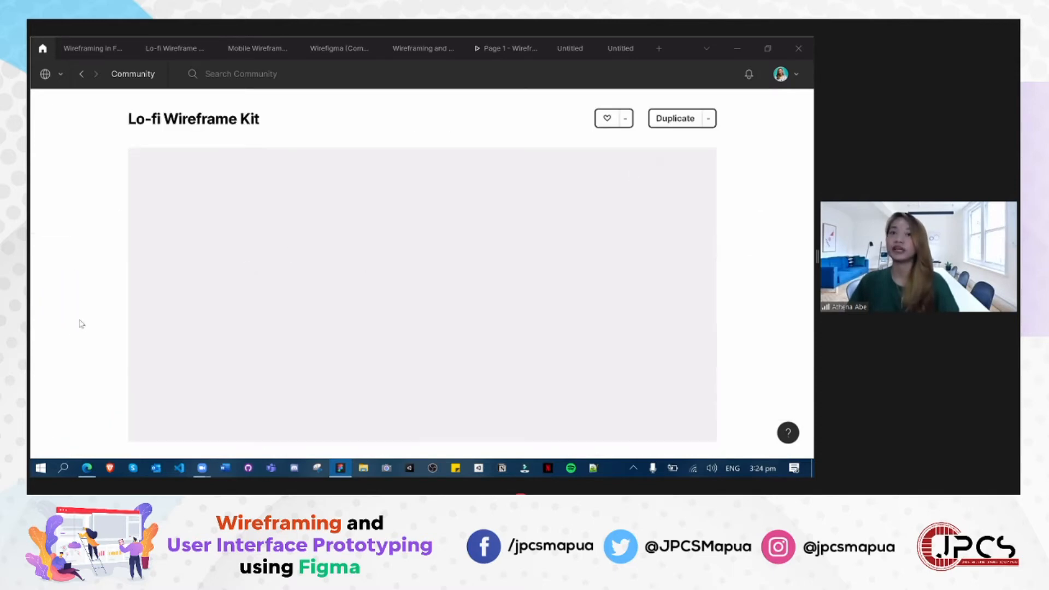
- Return to the Mobile Wireframe UI Kit and review its navigation, keyboard, icon, control and button components
left_click(241, 50)
scroll(426, 397, "up", 1)
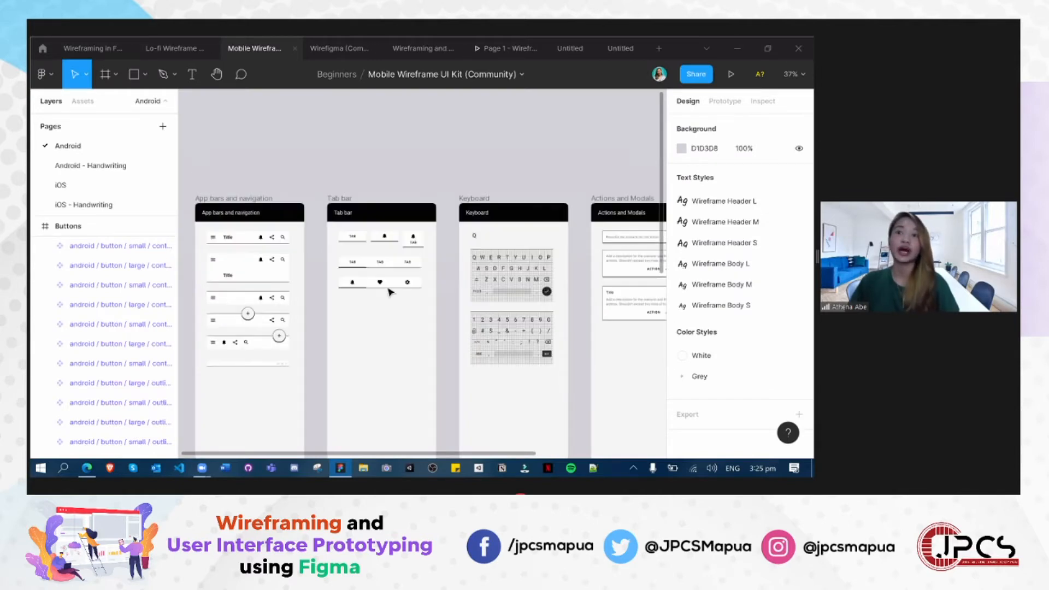
scroll(473, 391, "down", 5)
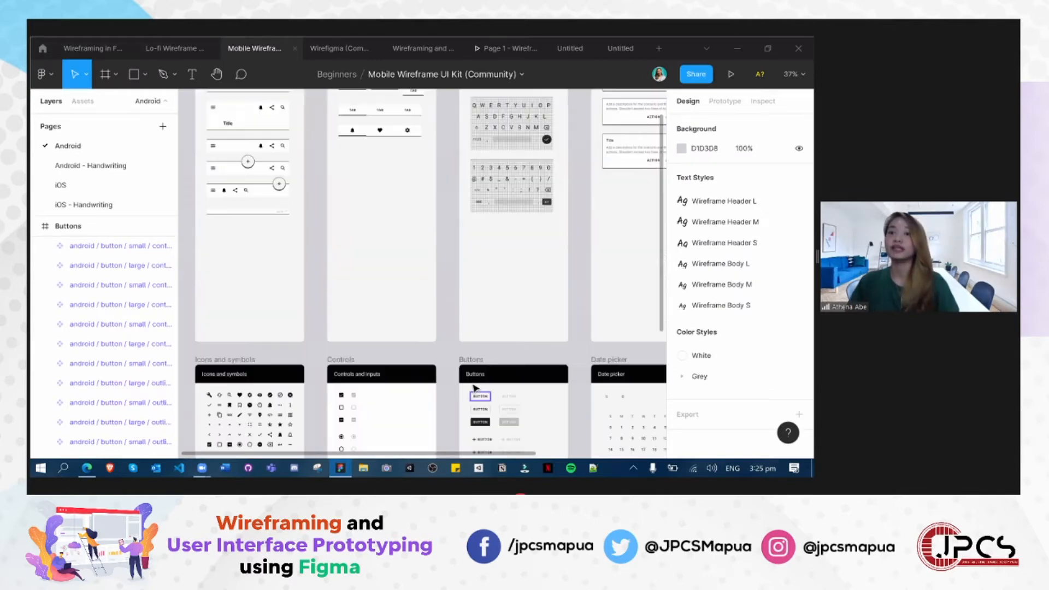
scroll(459, 388, "down", 5)
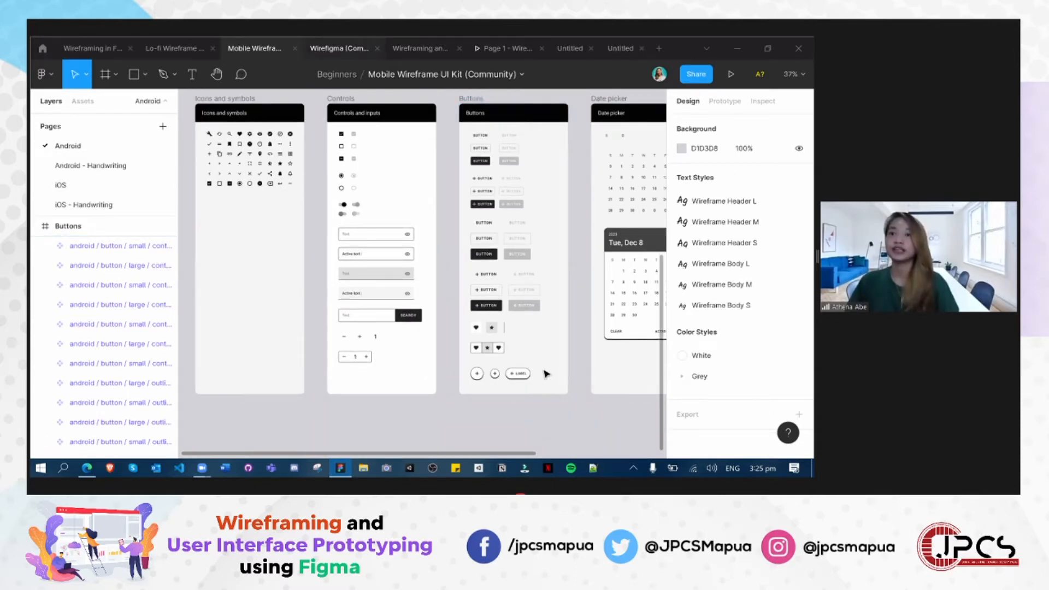
- Switch to the Wirefigma file and review its Inputs, Navigation, Data, Media and Miscellaneous component frames
key("ctrl+Tab")
scroll(282, 456, "up", 3)
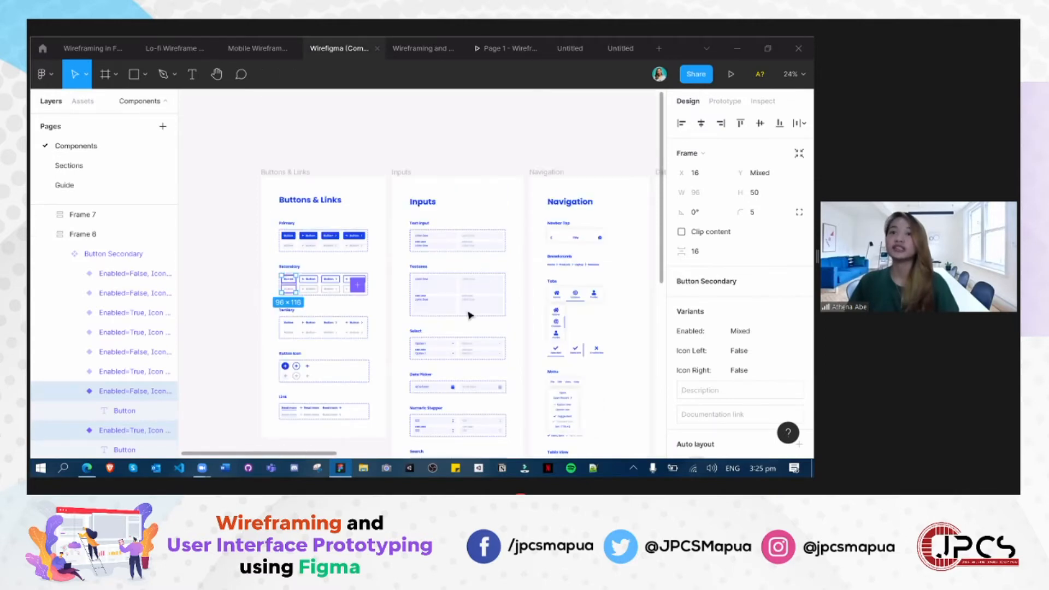
scroll(293, 434, "right", 3)
scroll(293, 434, "right", 7)
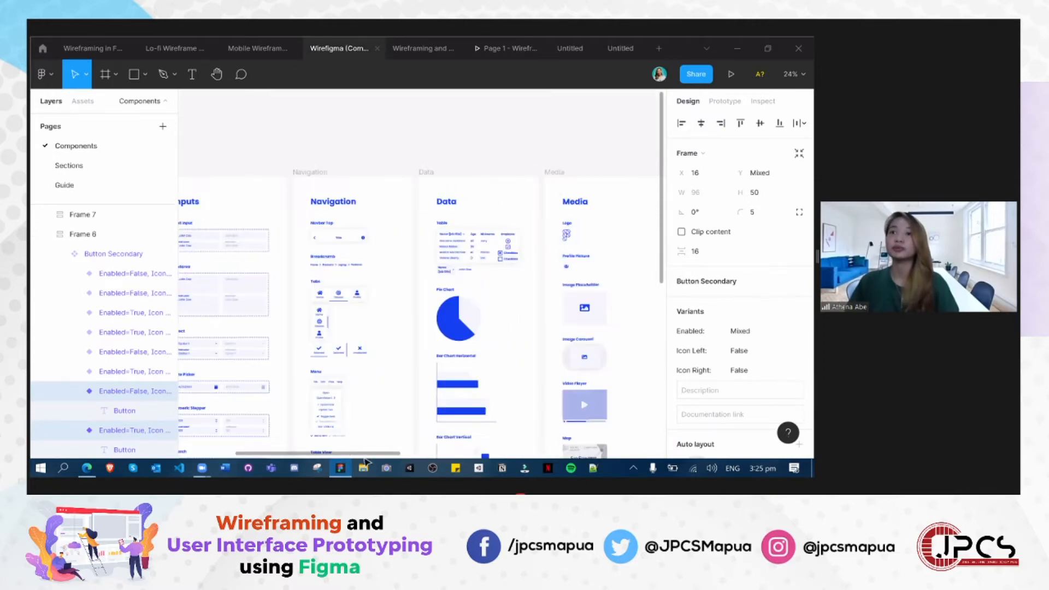
scroll(326, 382, "right", 10)
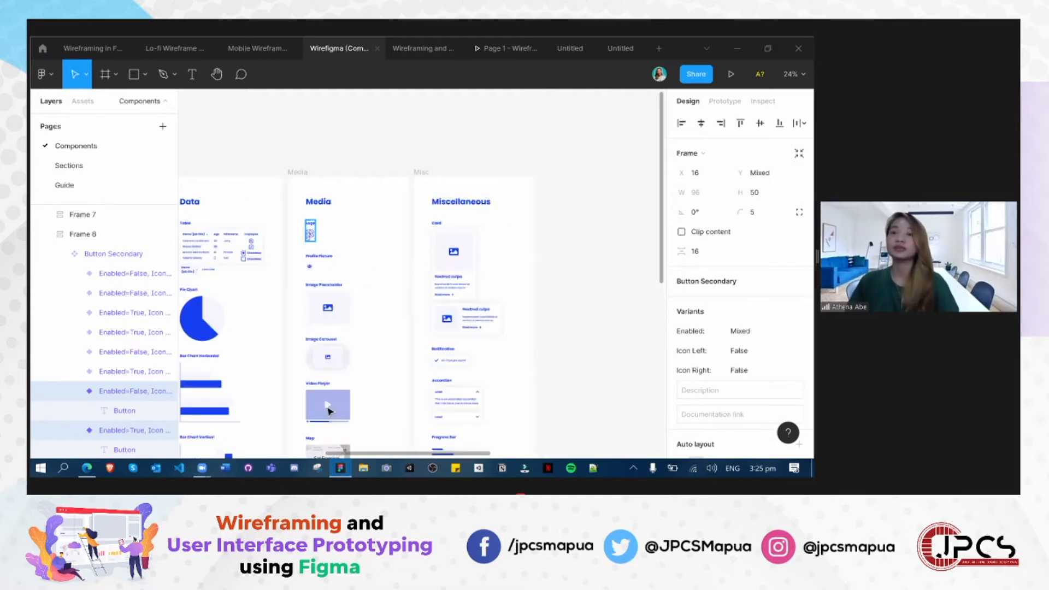
scroll(319, 385, "down", 10)
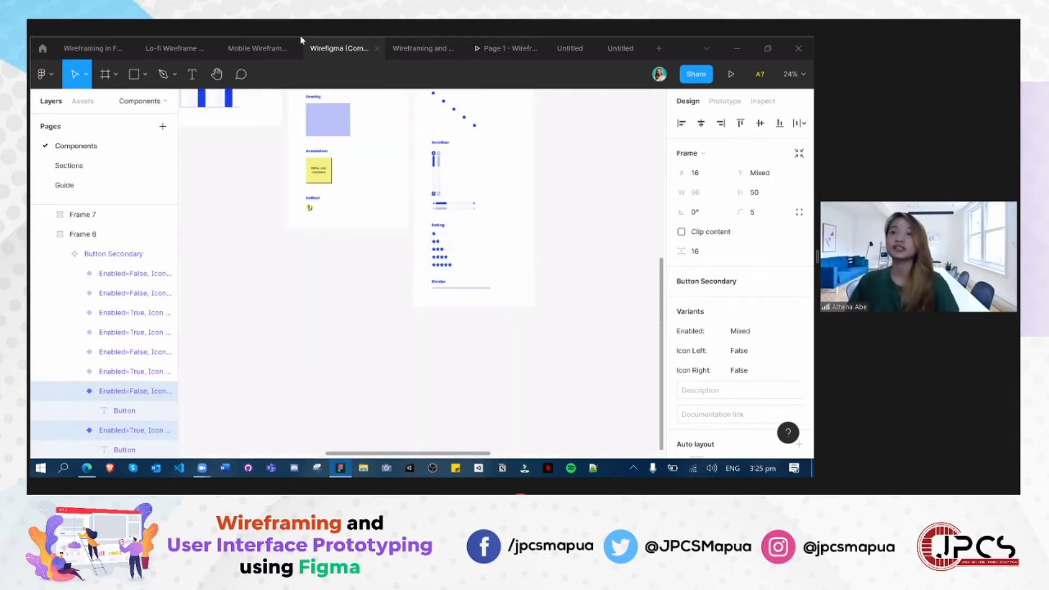
- Switch to the Wireframing and Prototyping Presentation file and compare the Black and Blue login wireframes with the hand-drawn sketch in Frame 1
left_click(431, 50)
scroll(538, 449, "right", 3)
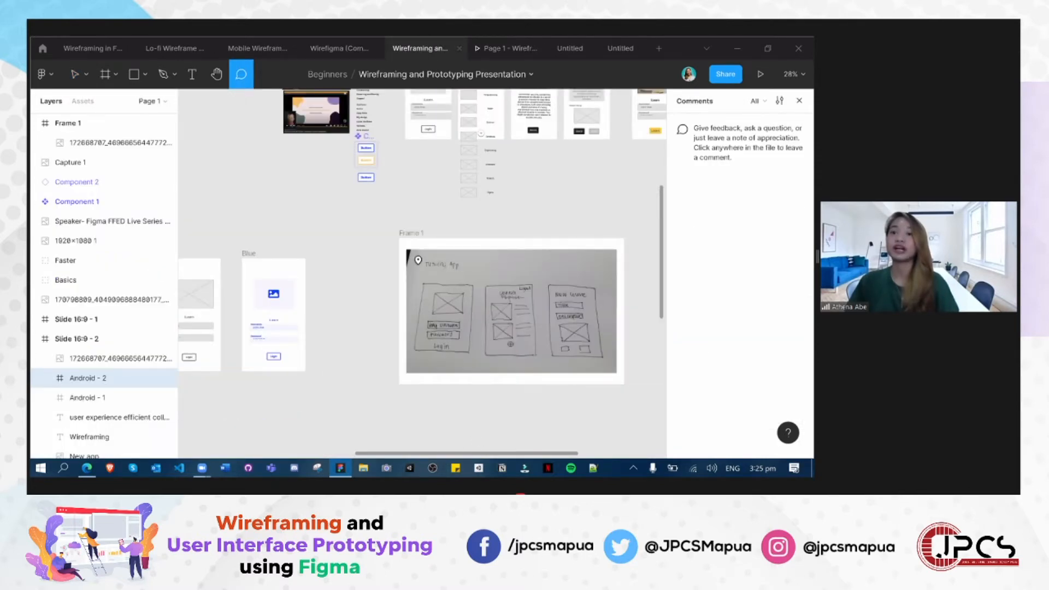
scroll(456, 447, "left", 4)
scroll(393, 453, "right", 1)
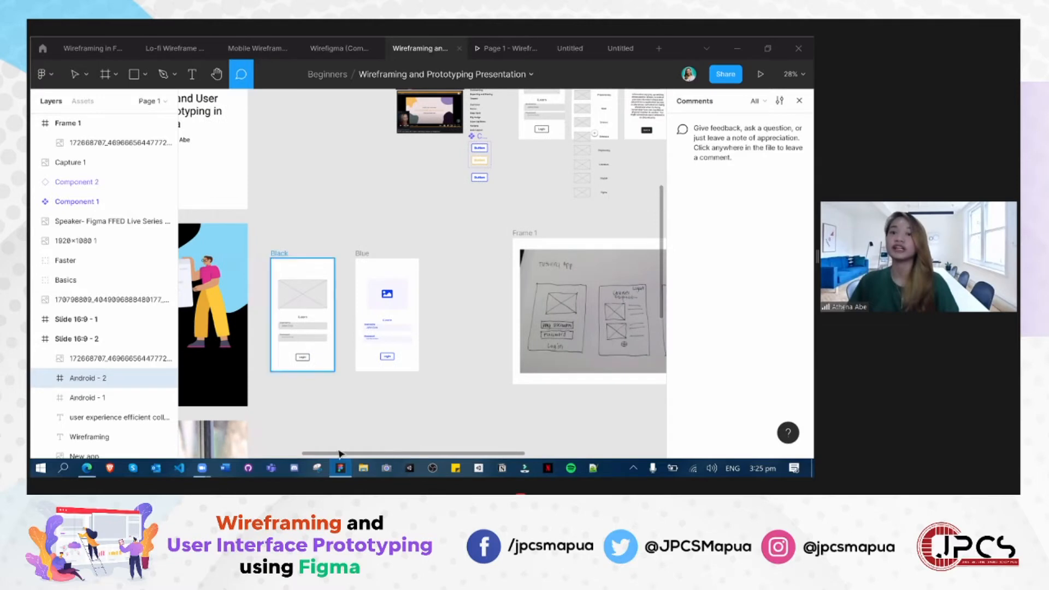
scroll(468, 437, "right", 3)
scroll(460, 392, "right", 1)
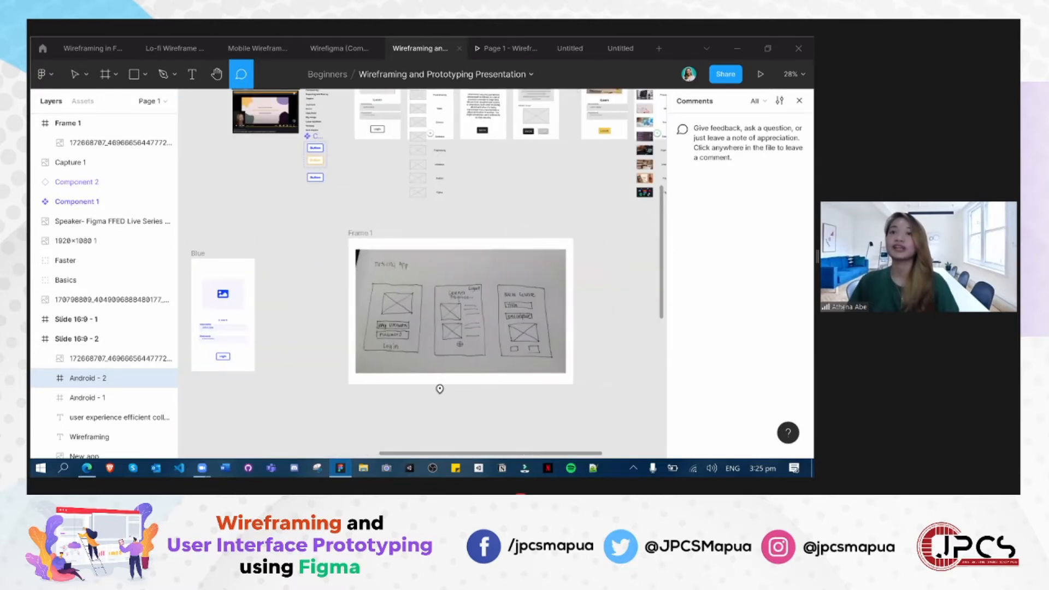
- Bring the keyboard shortcuts sheet of the presentation file into view
scroll(378, 371, "up", 2)
scroll(379, 371, "up", 8)
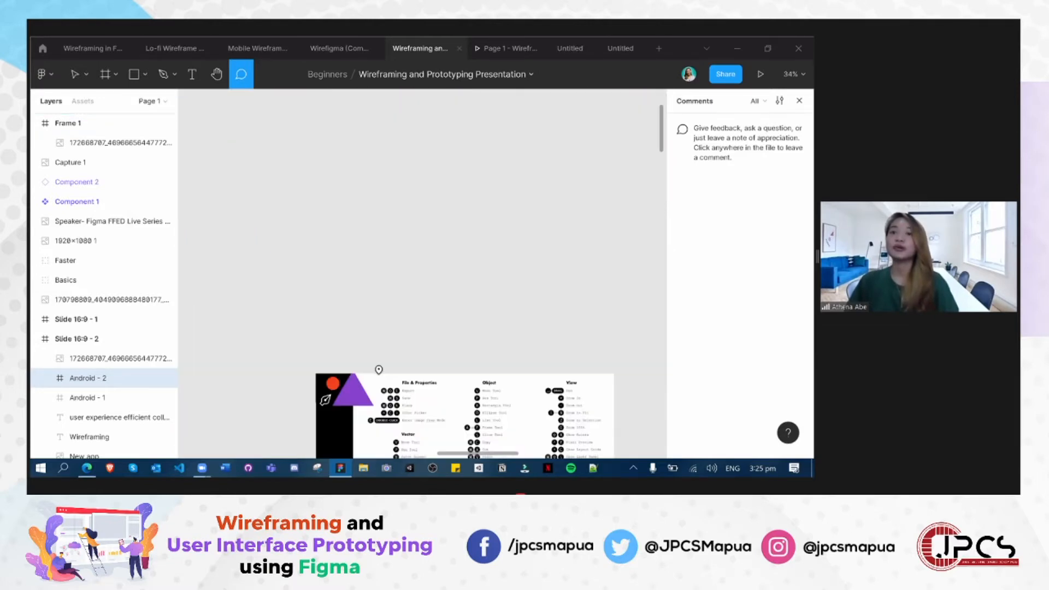
scroll(378, 370, "up", 5)
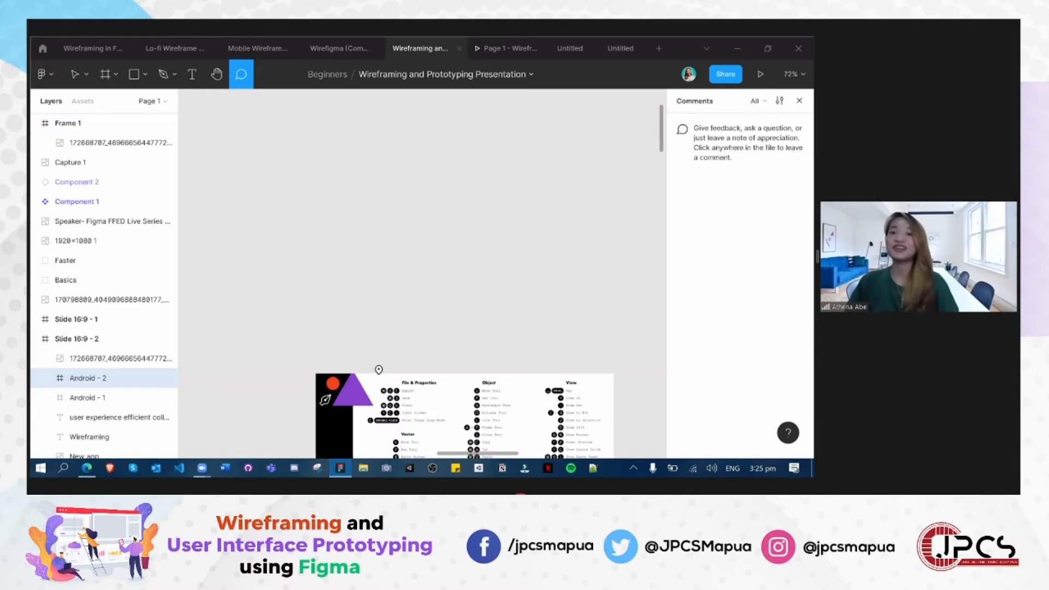
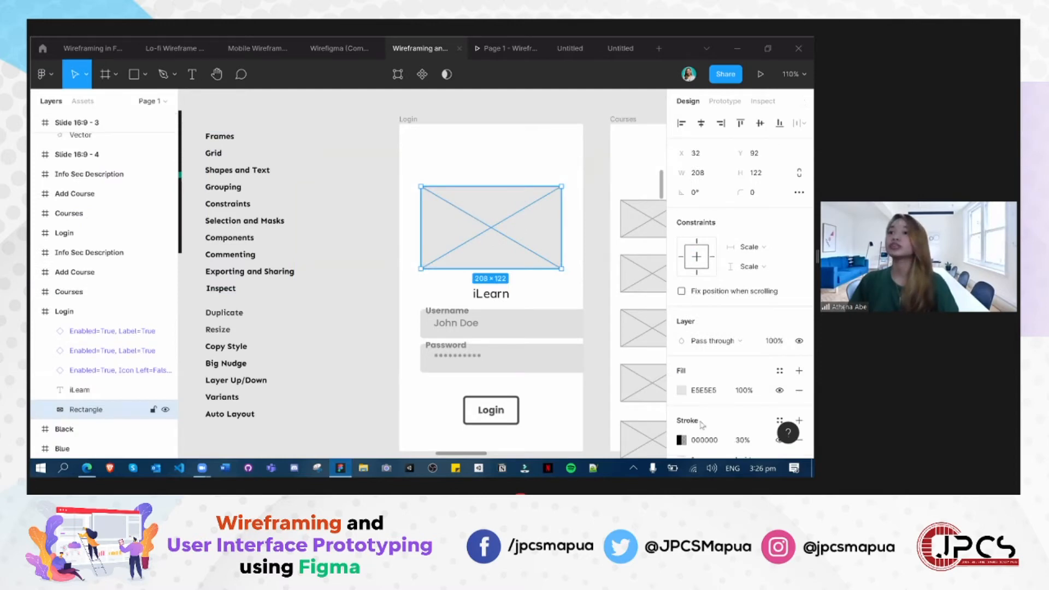
- Add a PNG export setting to the Login wireframe's image placeholder and view the other available export formats
scroll(719, 383, "down", 3)
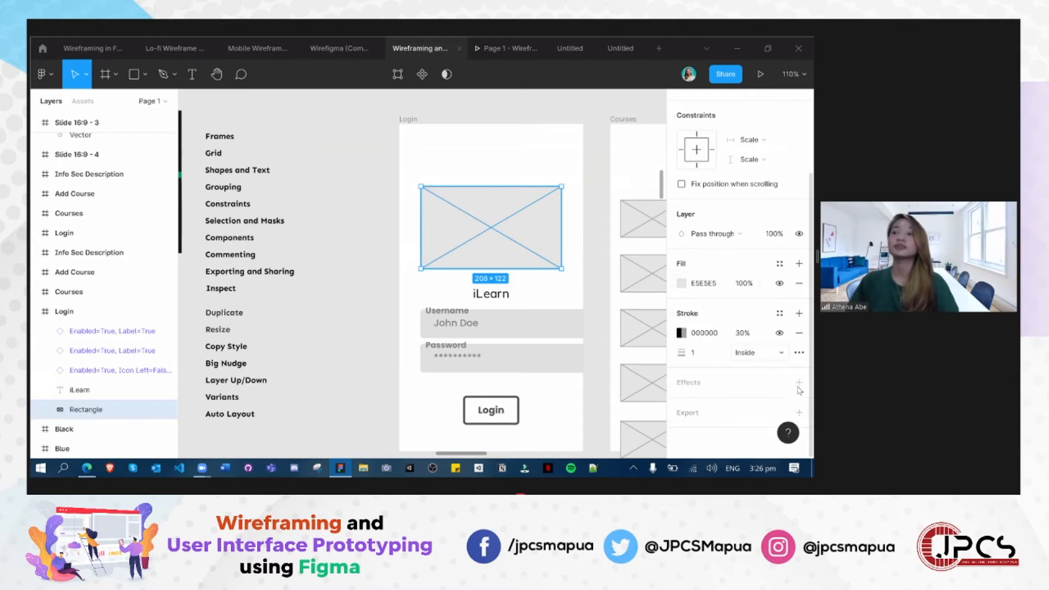
left_click(799, 413)
scroll(787, 399, "down", 2)
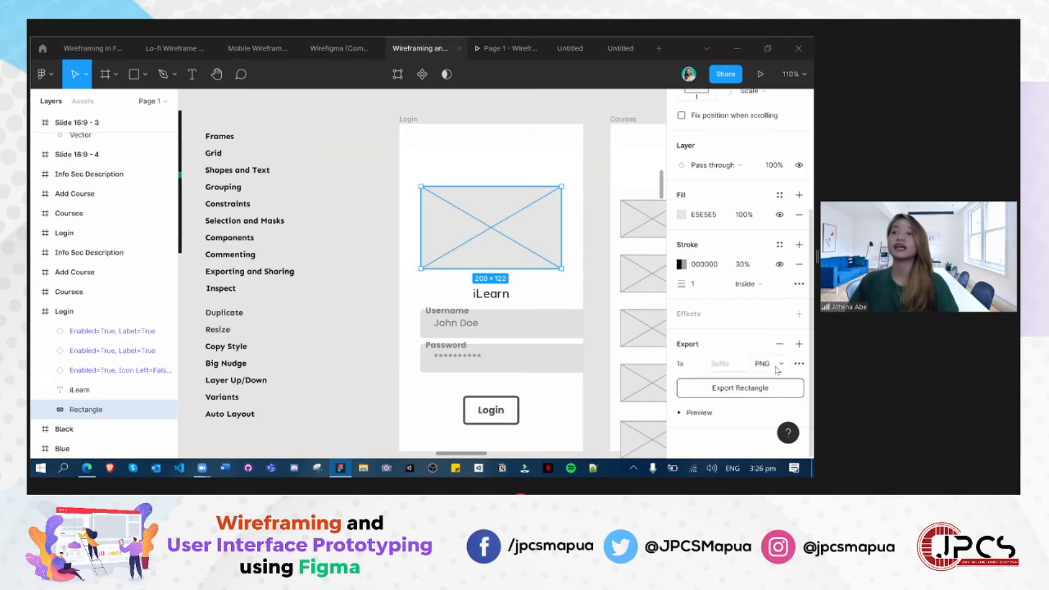
left_click(776, 370)
left_click(403, 202)
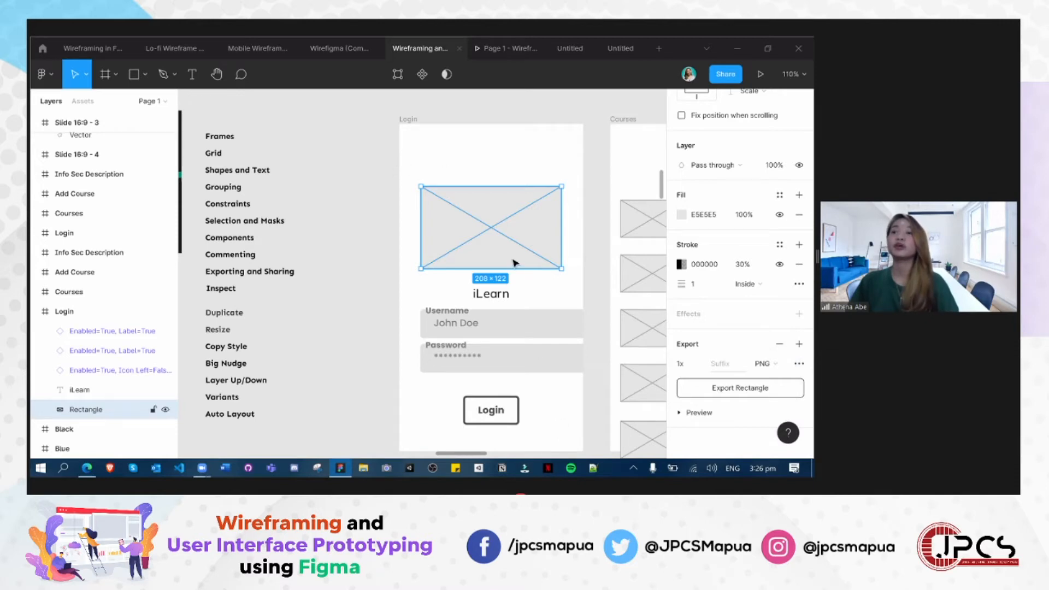
left_click(778, 370)
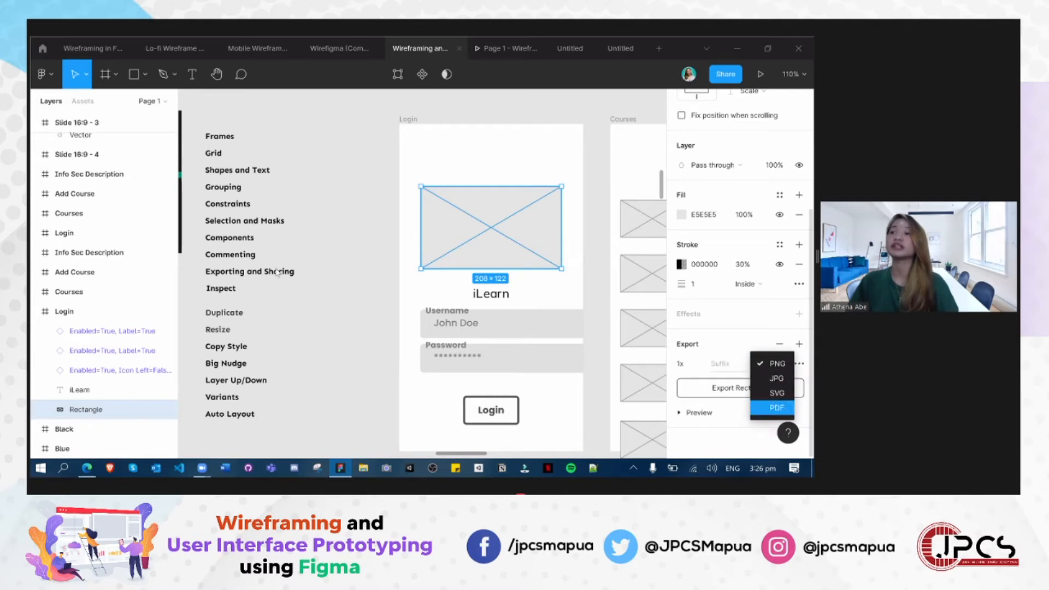
left_click(435, 315)
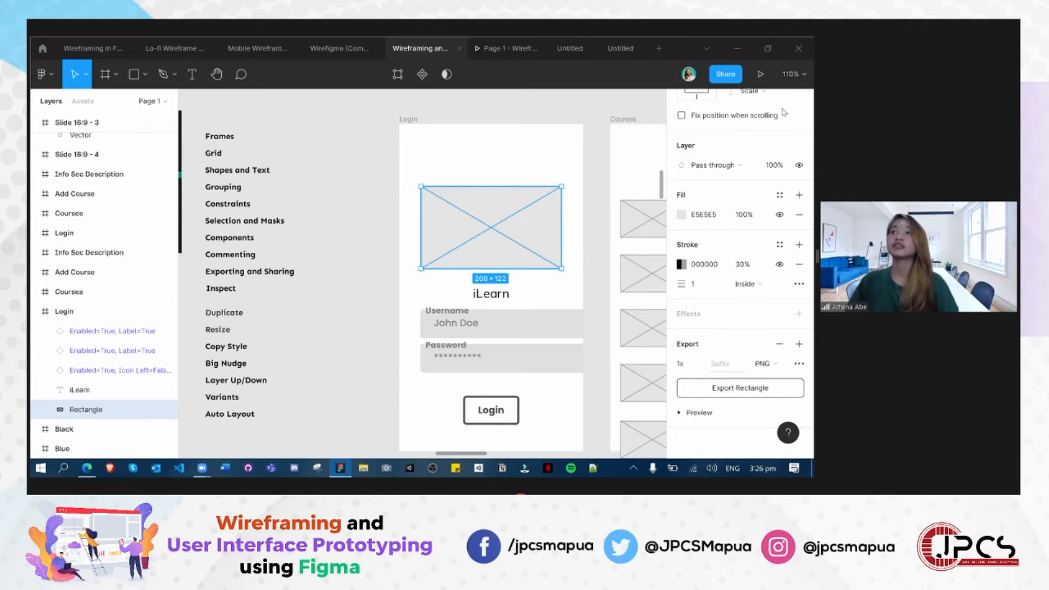
- Inspect the image placeholder's properties and select its generated CSS code
left_click(765, 101)
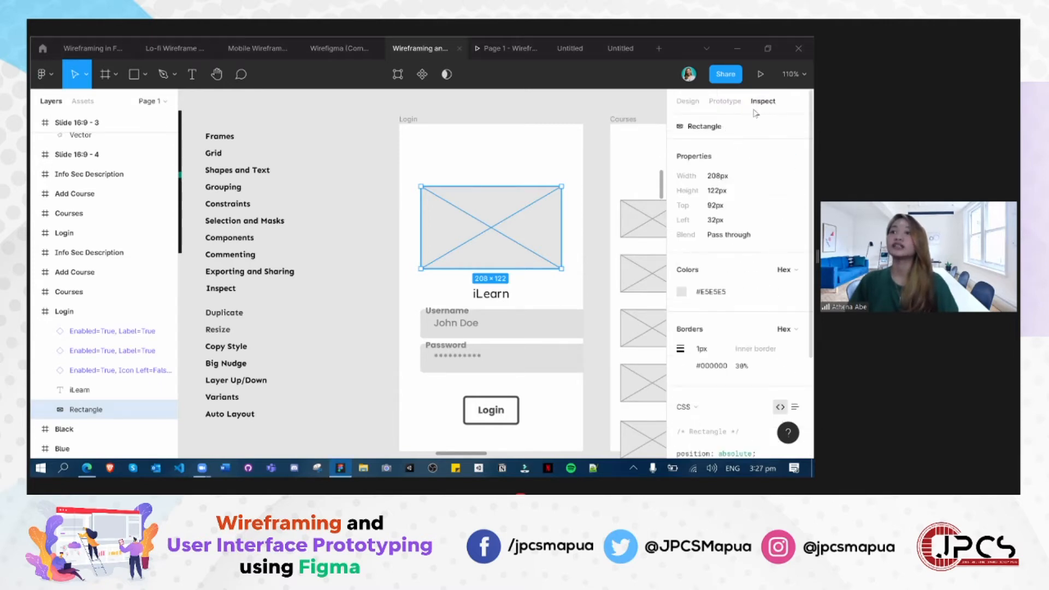
scroll(740, 375, "down", 3)
scroll(712, 421, "down", 1)
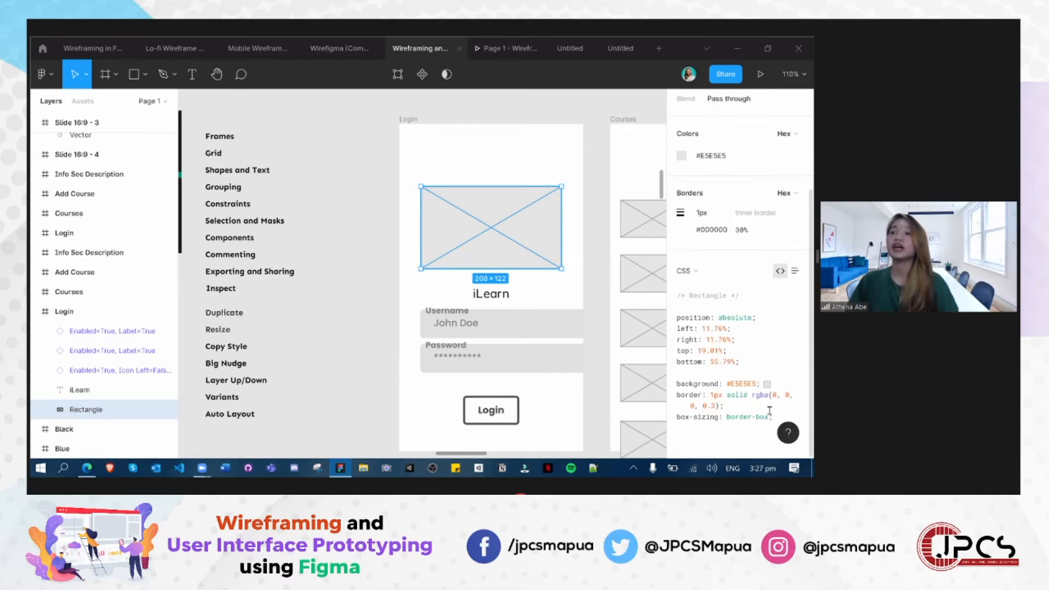
left_click_drag(779, 414, 374, 283)
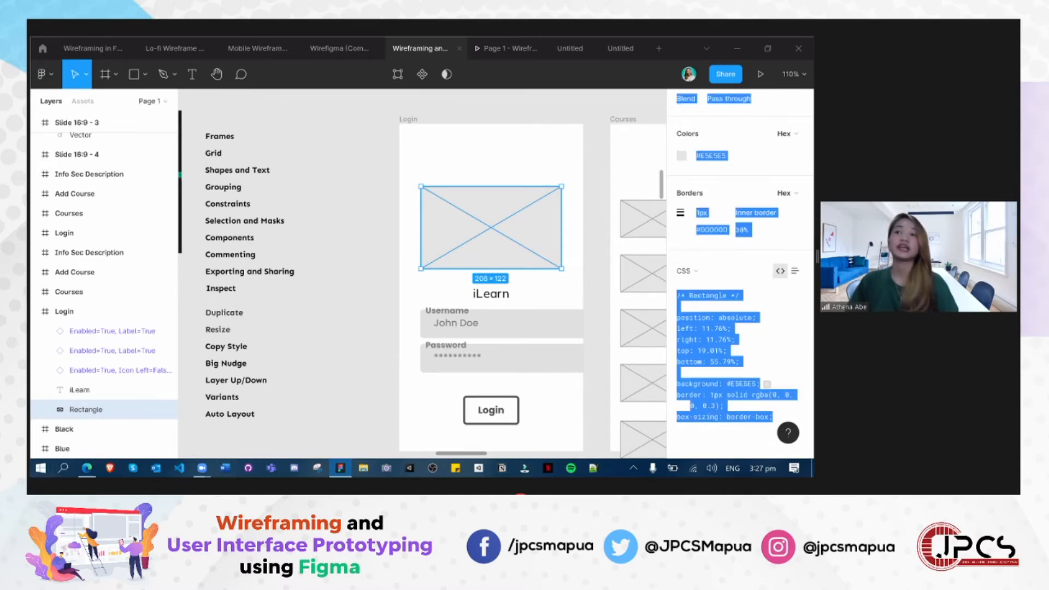
- View the placeholder's generated code as iOS and as Android, read through it, and clear the selection
left_click(685, 270)
left_click(721, 288)
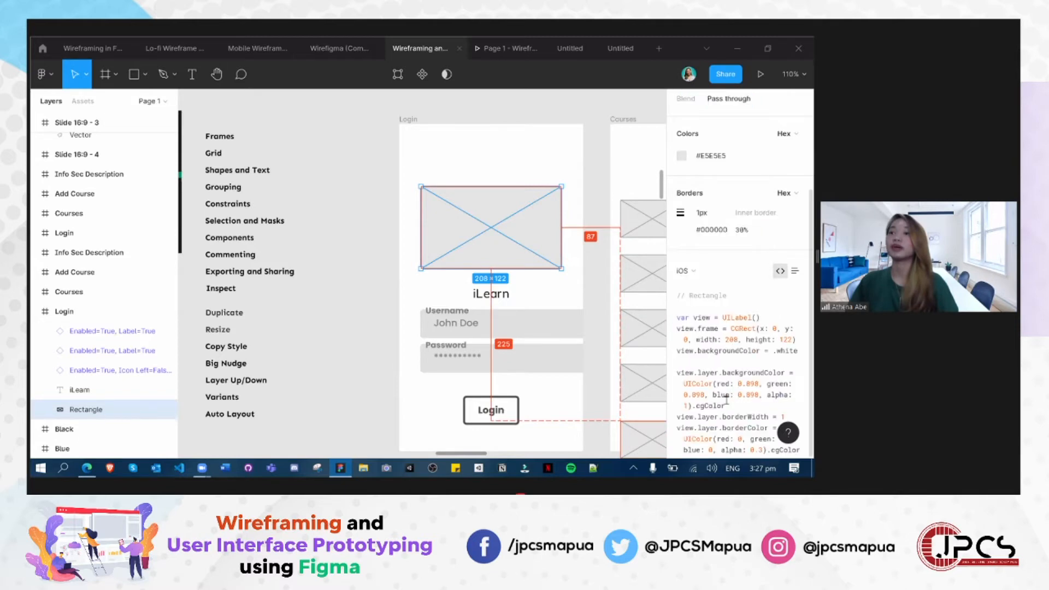
left_click(697, 273)
left_click(702, 290)
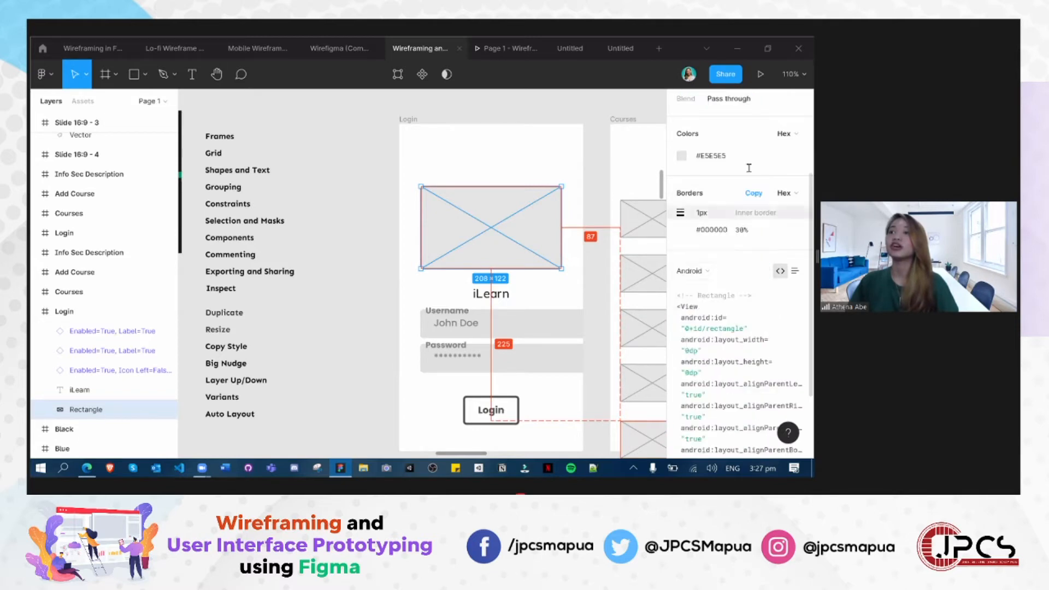
scroll(740, 298, "up", 3)
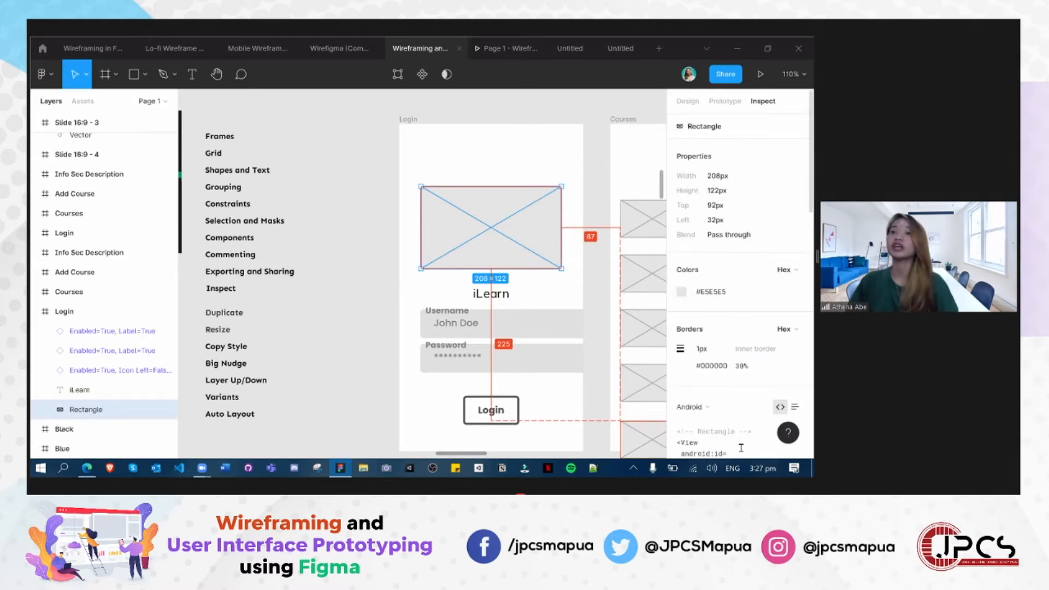
scroll(702, 403, "down", 5)
scroll(703, 401, "down", 5)
scroll(706, 401, "up", 10)
scroll(710, 400, "down", 4)
left_click(430, 301)
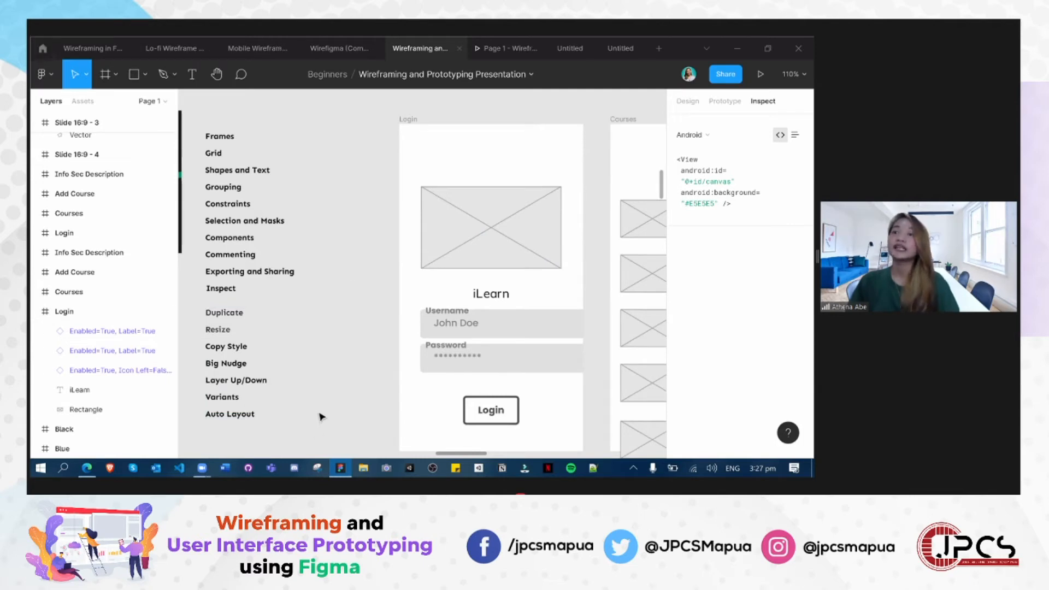
- Shift the Faster text list, from Duplicate to Auto Layout, slightly down and to the right below the basics list
scroll(344, 384, "down", 1)
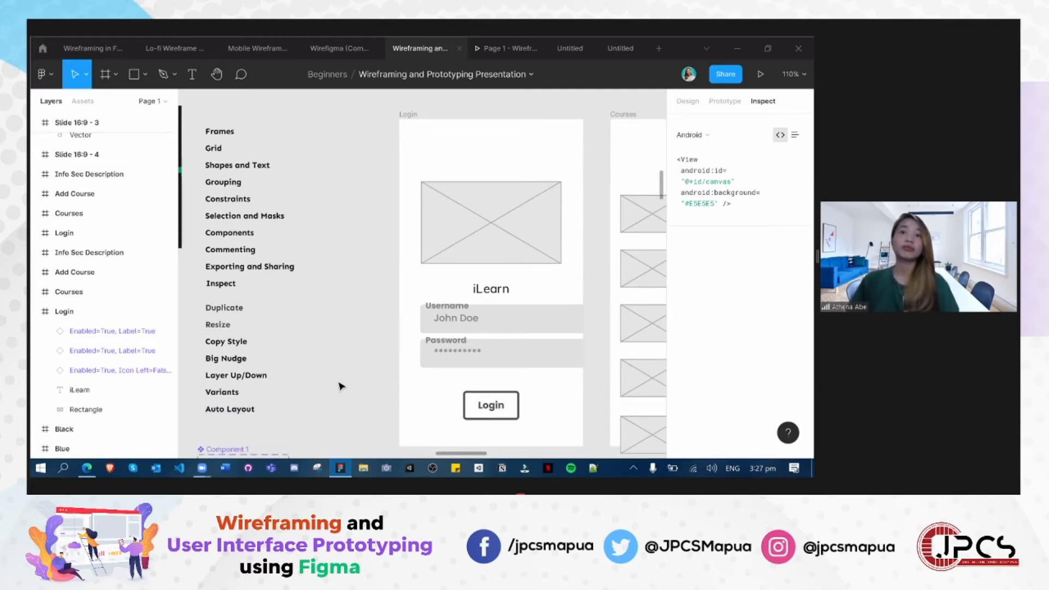
scroll(341, 386, "down", 5)
scroll(341, 383, "up", 5)
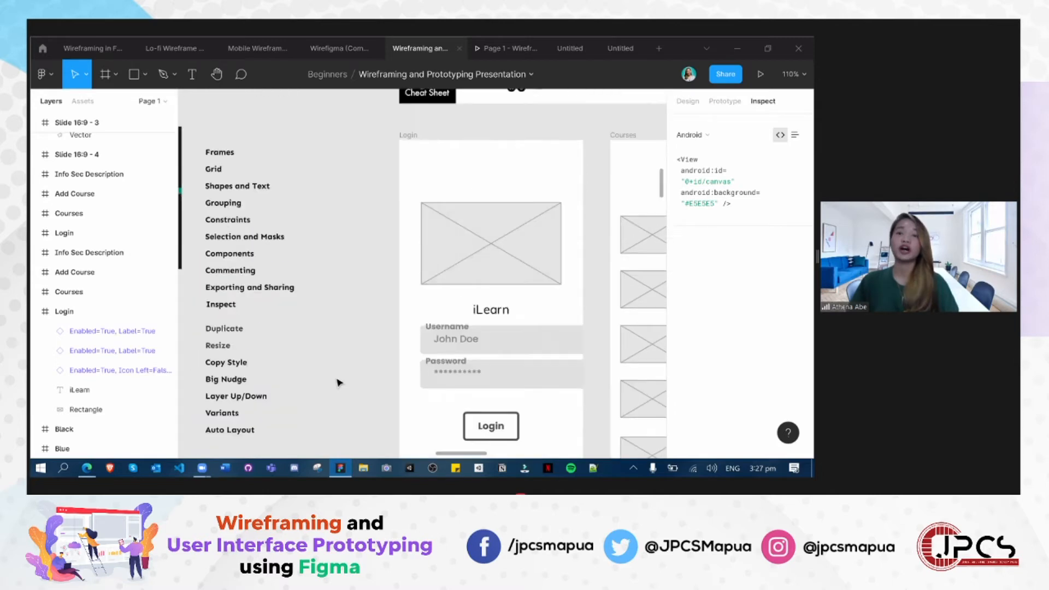
scroll(322, 373, "down", 1)
mouse_move(227, 352)
left_mouse_down()
mouse_move(230, 339)
mouse_move(225, 367)
left_mouse_up()
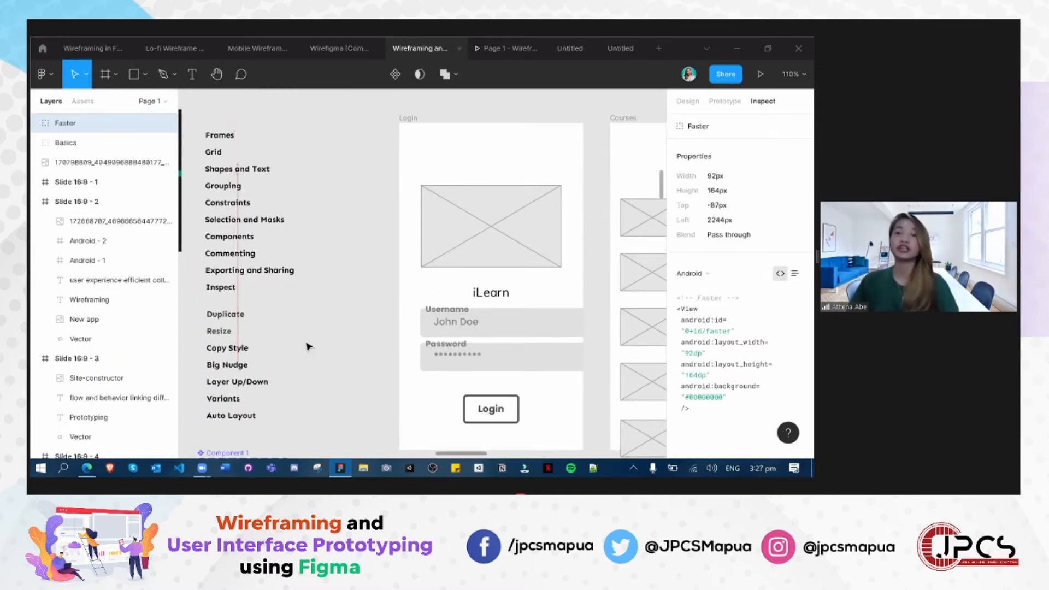
left_click(309, 347)
- Narrow the Title field of the grey Add Course wireframe so that it fits inside its frame
scroll(291, 353, "down", 1)
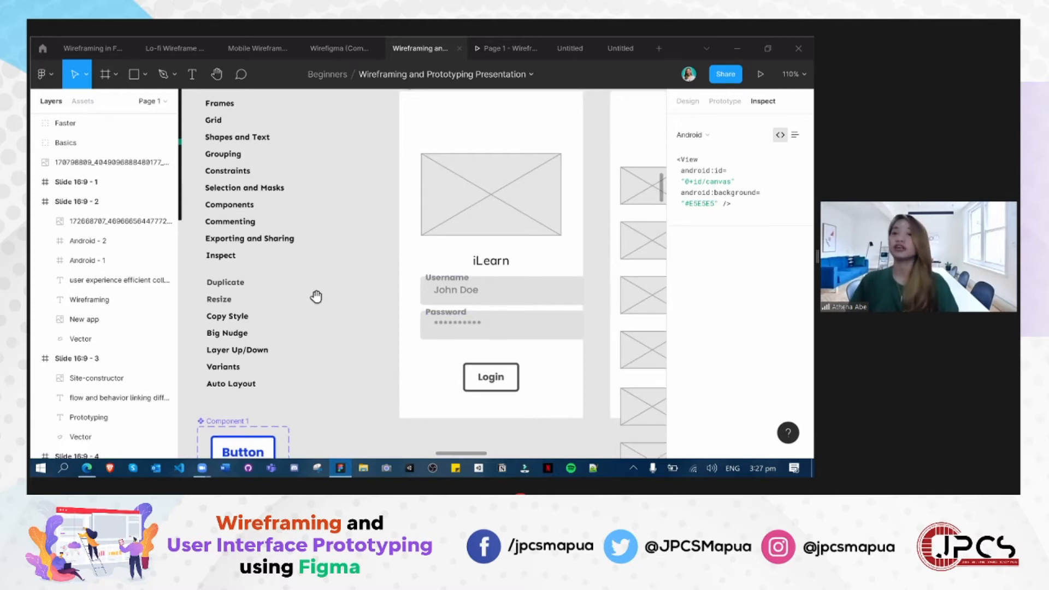
scroll(366, 323, "down", 2)
scroll(366, 325, "down", 3)
left_click_drag(468, 394, 213, 385)
left_click_drag(381, 386, 421, 383)
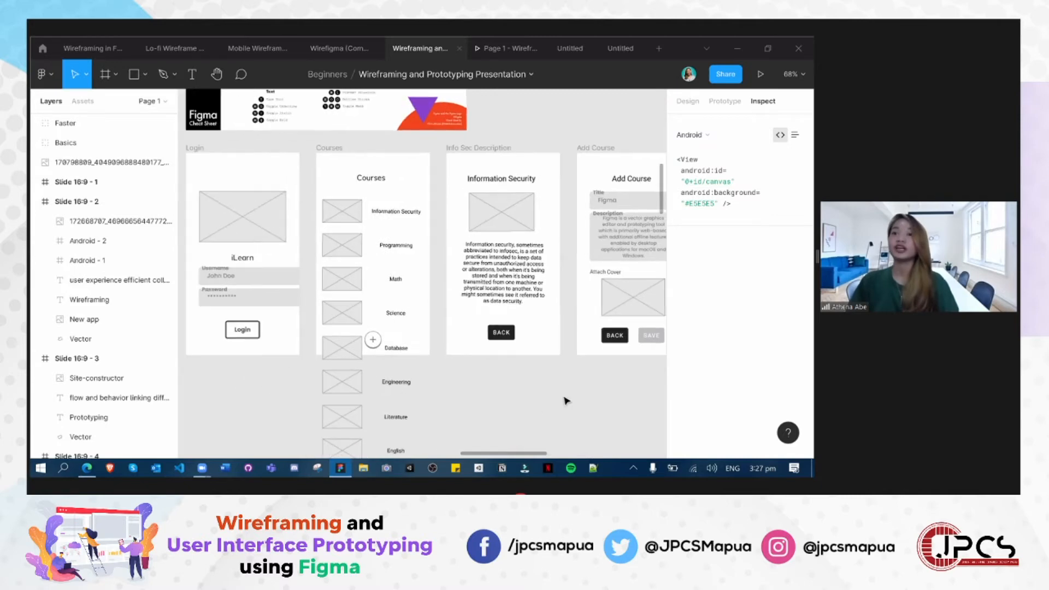
scroll(569, 398, "down", 1)
left_click_drag(591, 400, 538, 387)
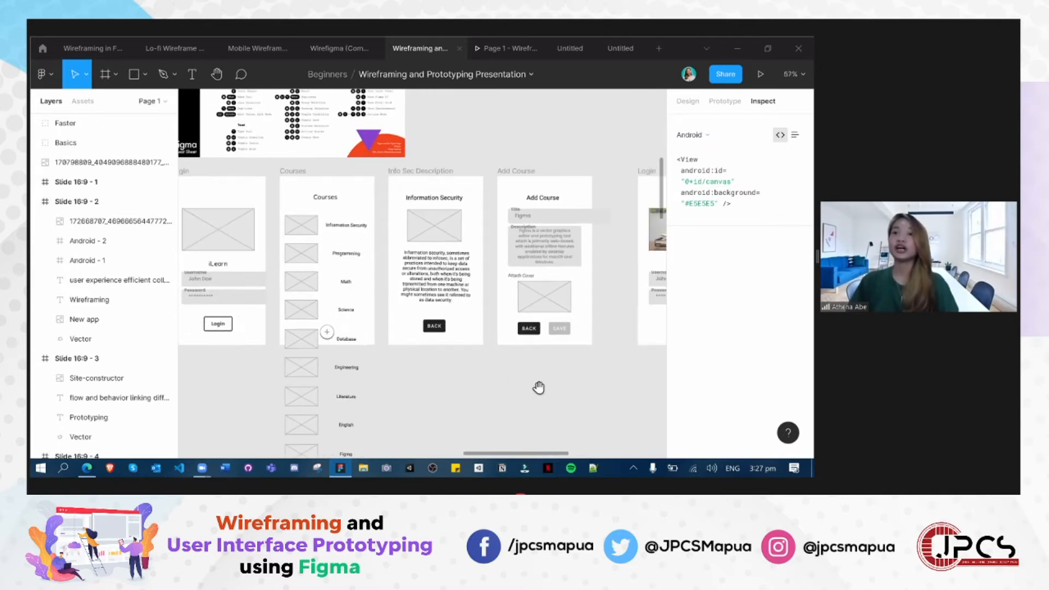
left_click(631, 219)
mouse_move(632, 210)
left_mouse_down()
mouse_move(605, 210)
mouse_move(637, 223)
left_mouse_up()
left_click(478, 351)
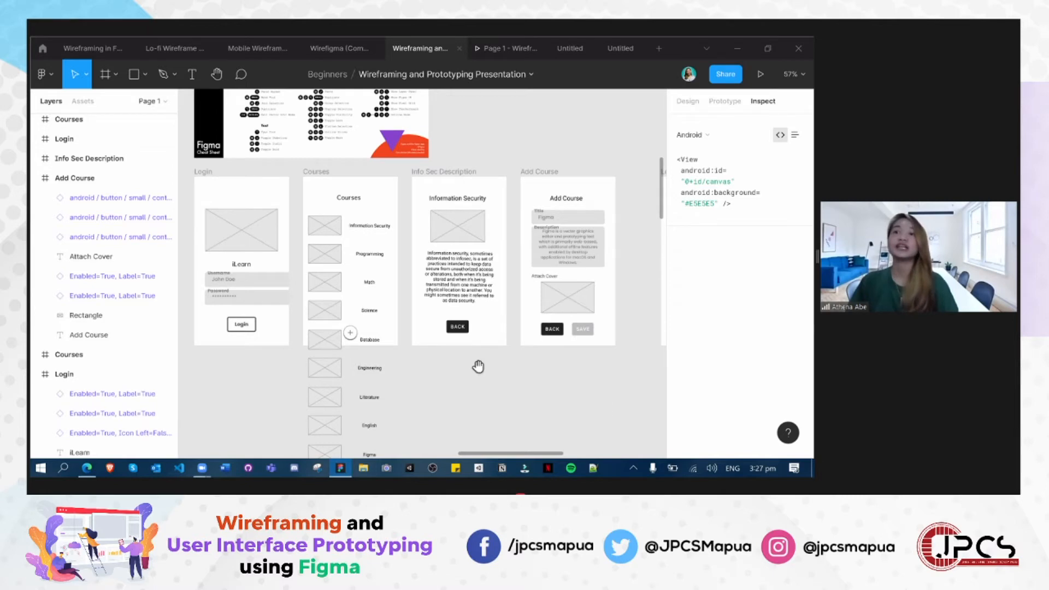
- Narrow the Title field of the coloured Add Course screen so that it fits inside its frame
scroll(478, 365, "down", 2)
left_click_drag(541, 418, 316, 356)
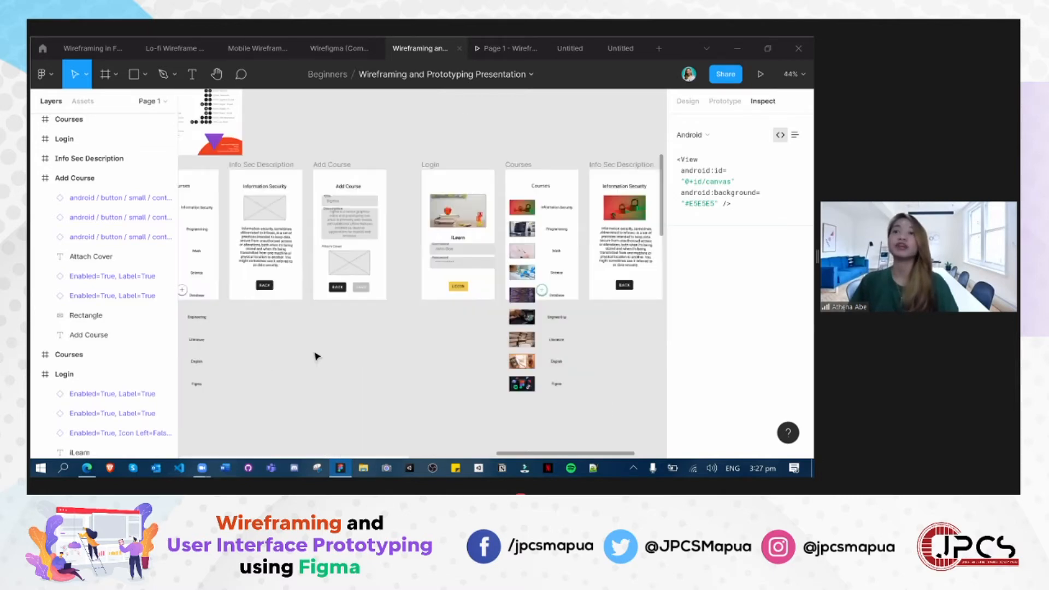
left_click_drag(607, 229, 476, 241)
left_click(611, 208)
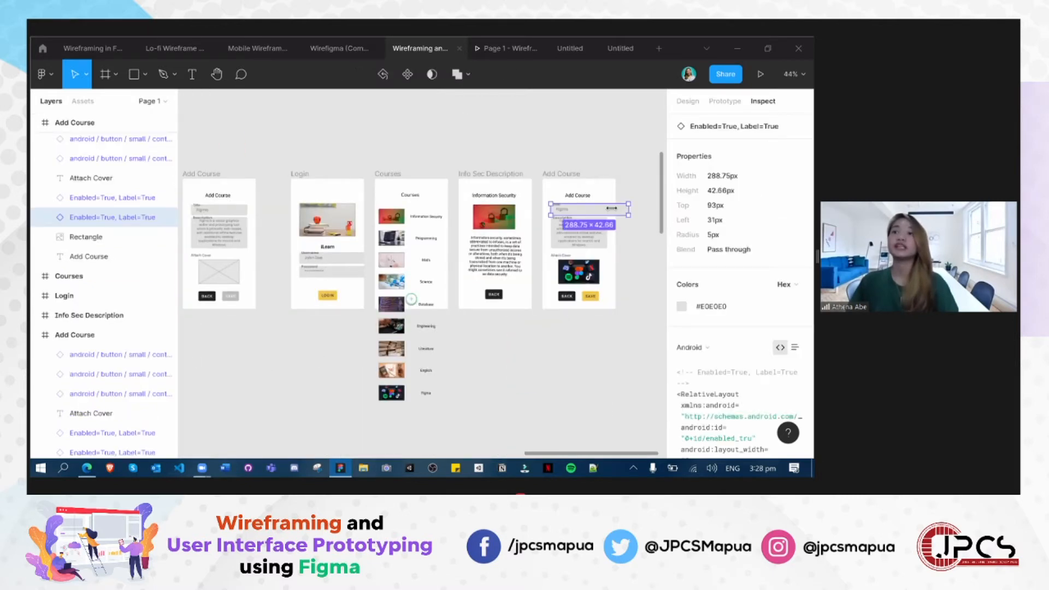
left_click_drag(608, 209, 608, 209)
left_click(224, 358)
- Narrow the grey Login wireframe's Username field to about 217 px and its Password field to about 219 px wide
left_click_drag(205, 356, 533, 366)
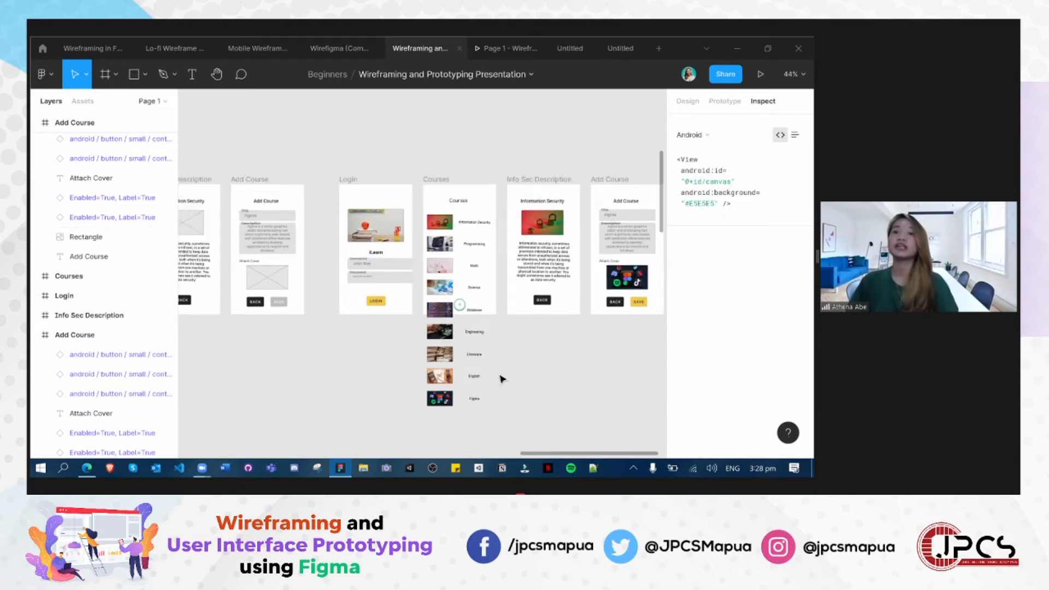
scroll(500, 377, "left", 5)
scroll(490, 378, "up", 3, "ctrl")
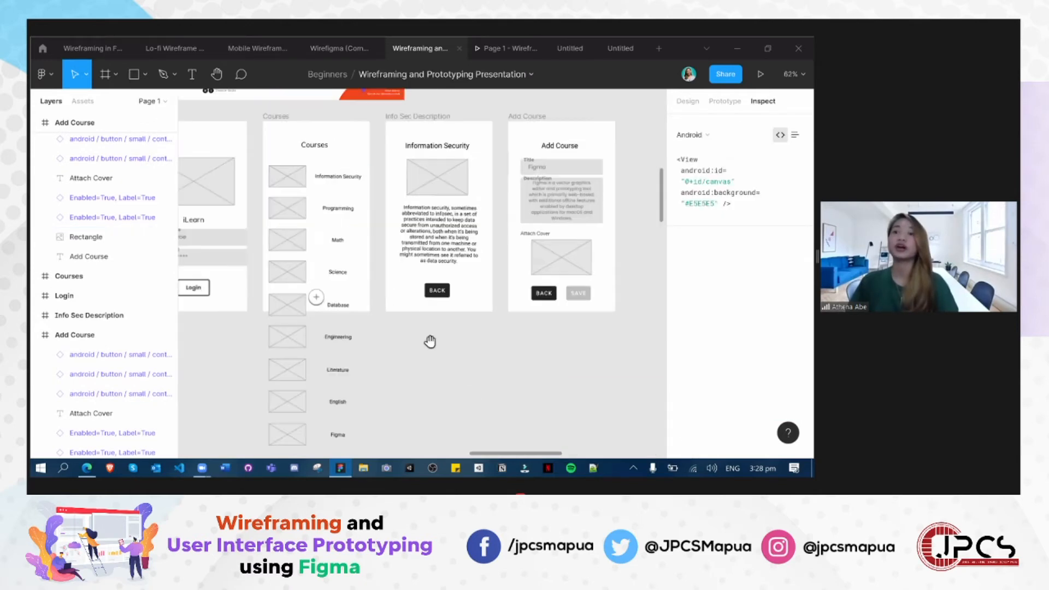
scroll(456, 352, "left", 1)
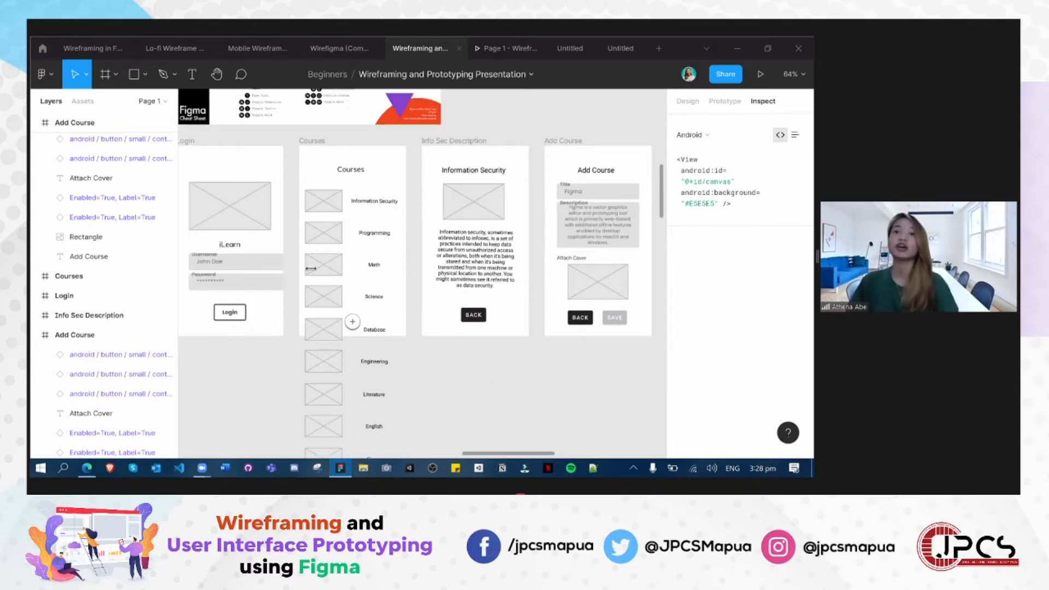
scroll(311, 268, "left", 1)
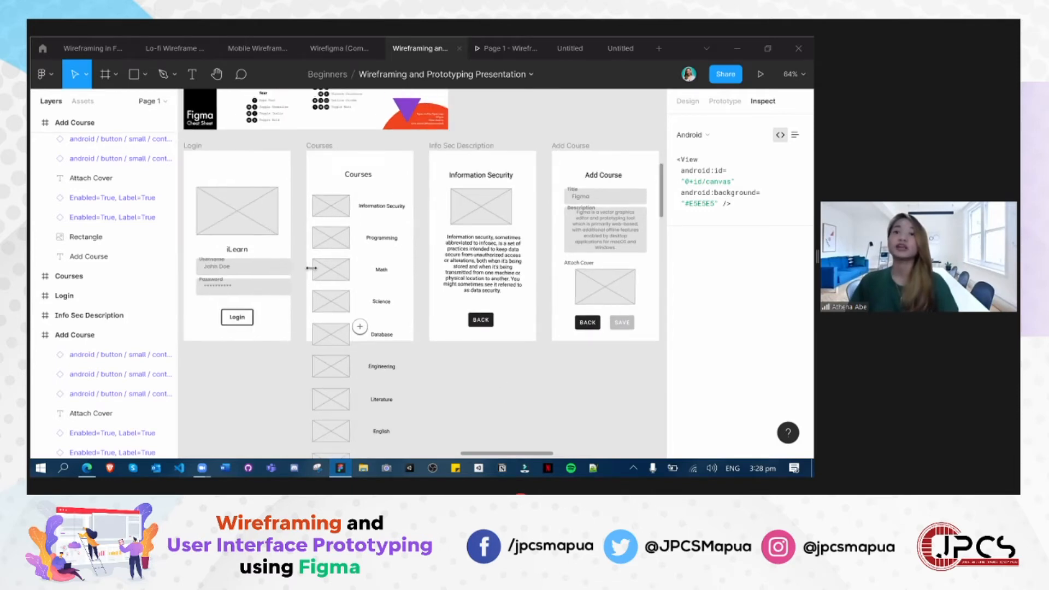
left_click(276, 269)
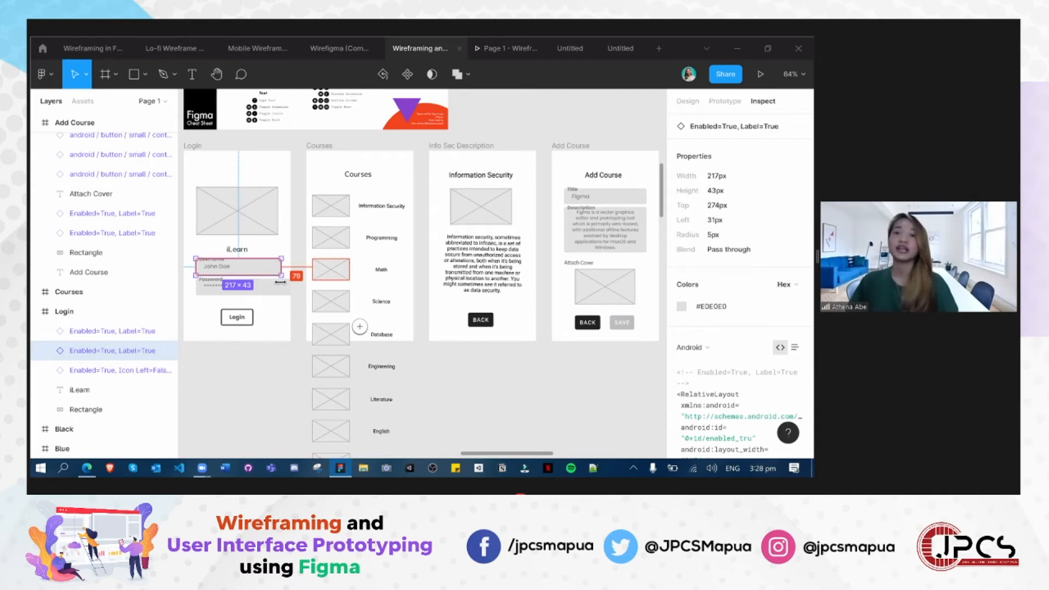
left_click(279, 286)
- Narrow the Username and Password fields of the coloured Login screen so that they fit inside its frame
left_click_drag(573, 382, 233, 382)
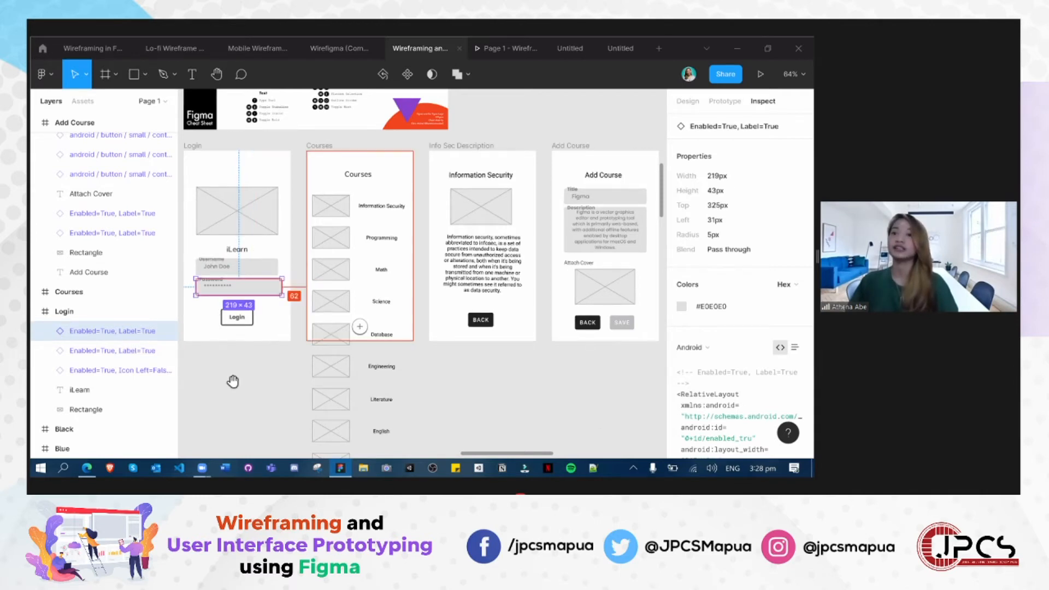
left_click(445, 263)
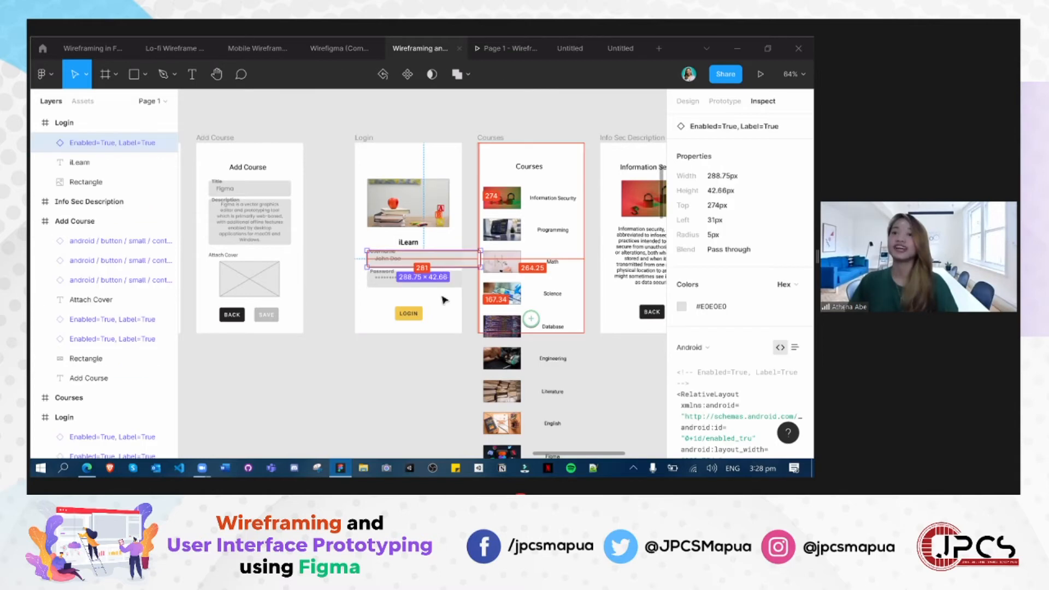
left_click(474, 278)
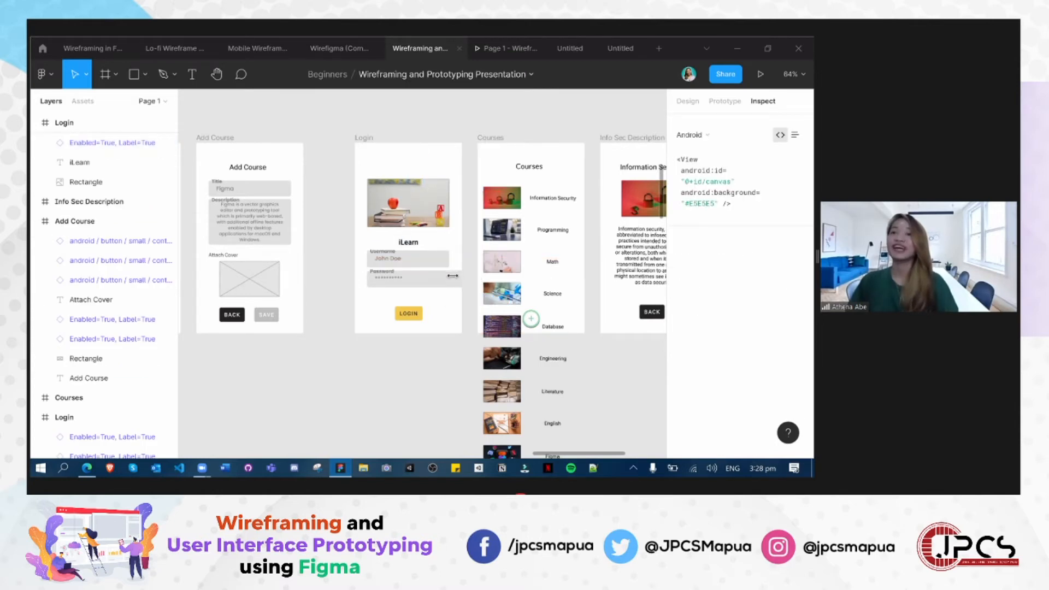
left_click(452, 276)
left_click(233, 363)
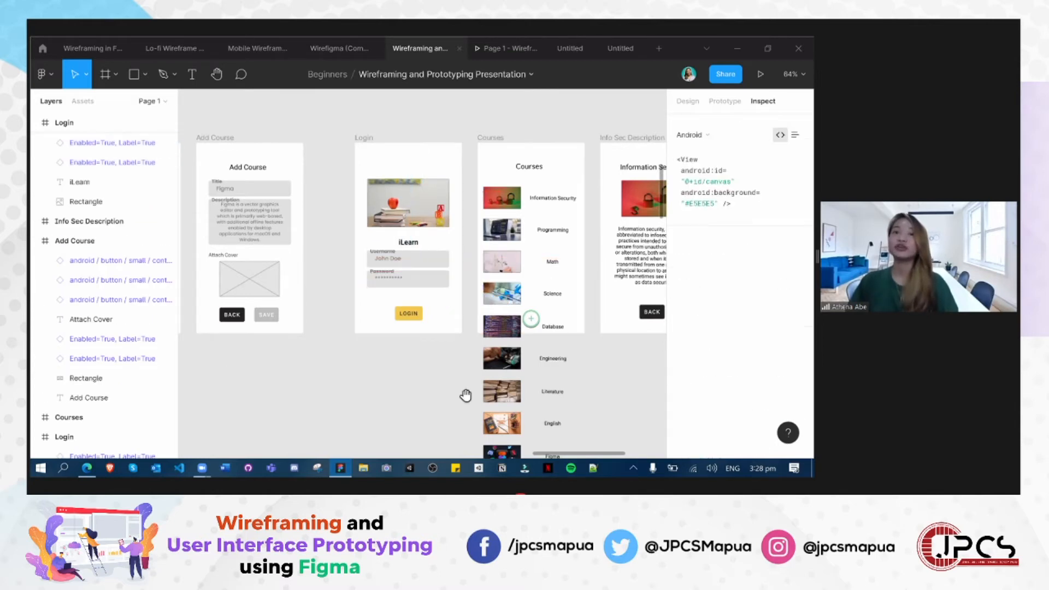
- Compare the grey Login, Courses, Info Sec Description and Add Course wireframes with the hand-drawn Tutoring App sketch
scroll(598, 392, "left", 5)
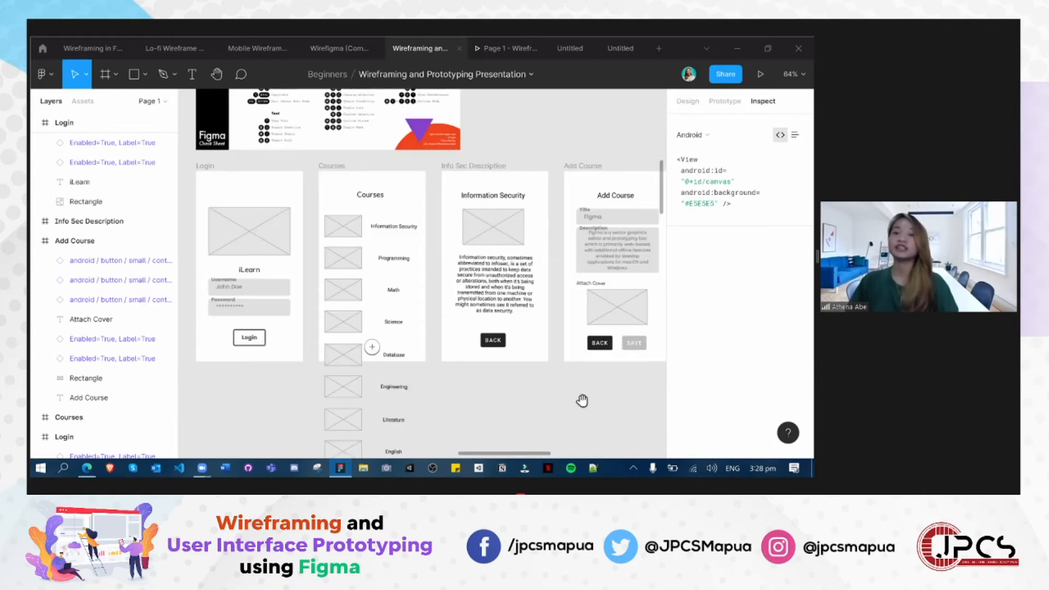
scroll(589, 407, "right", 1)
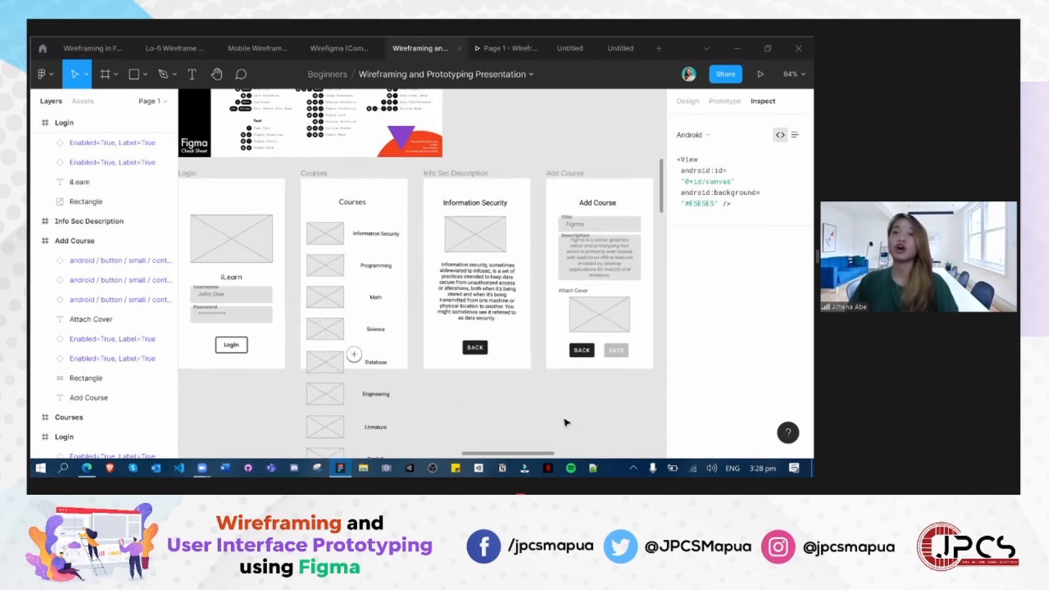
scroll(472, 391, "down", 4)
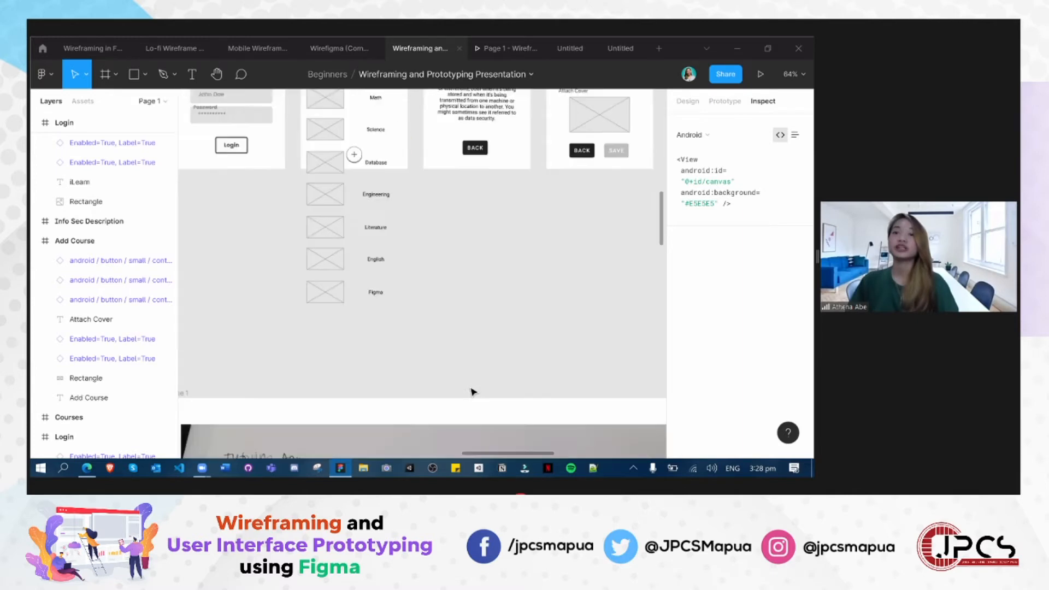
scroll(470, 394, "down", 6)
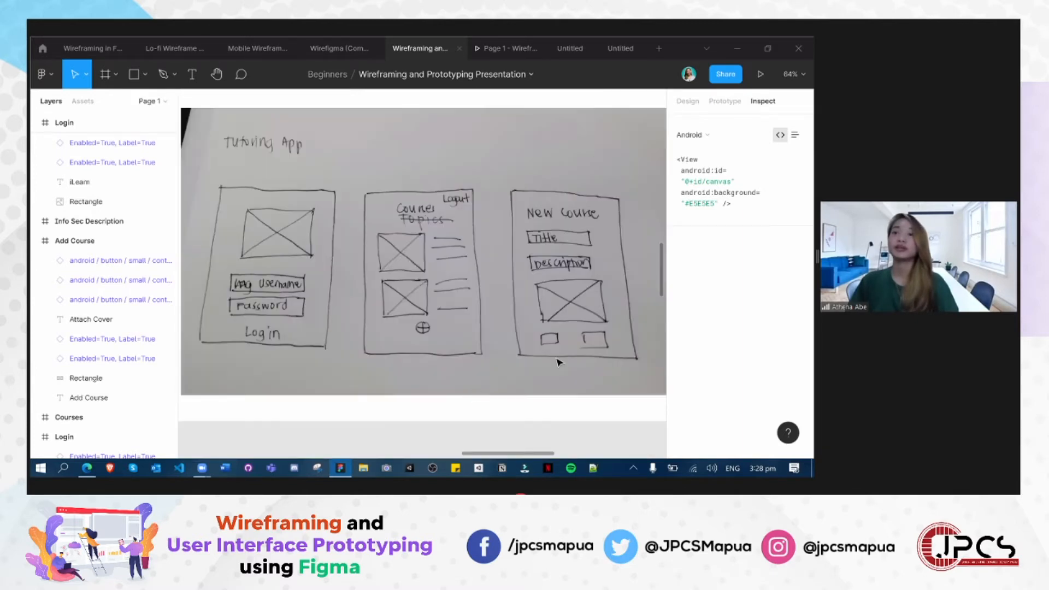
scroll(288, 370, "up", 7)
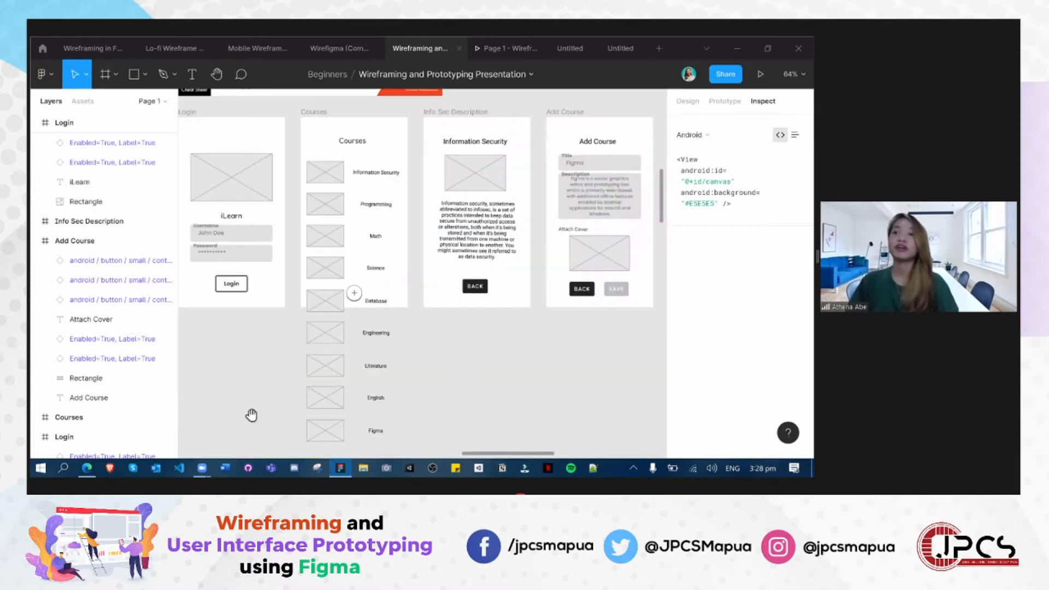
- Compare the coloured Login, Courses, Info Sec Description and Add Course screens with their grey wireframes
scroll(236, 401, "right", 6)
scroll(262, 403, "right", 5)
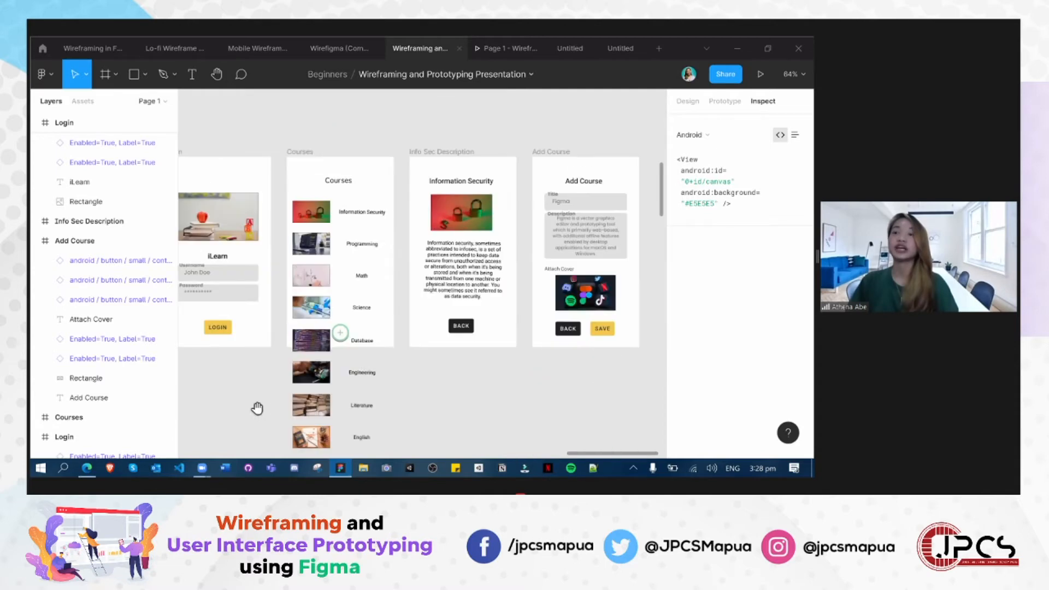
left_click_drag(255, 362, 276, 367)
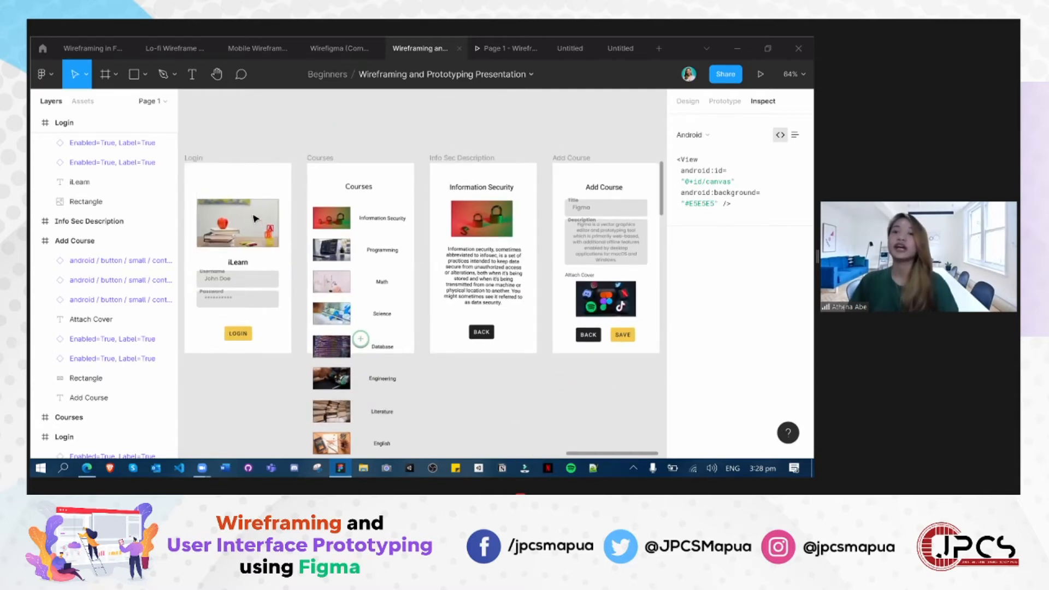
scroll(260, 216, "down", 1)
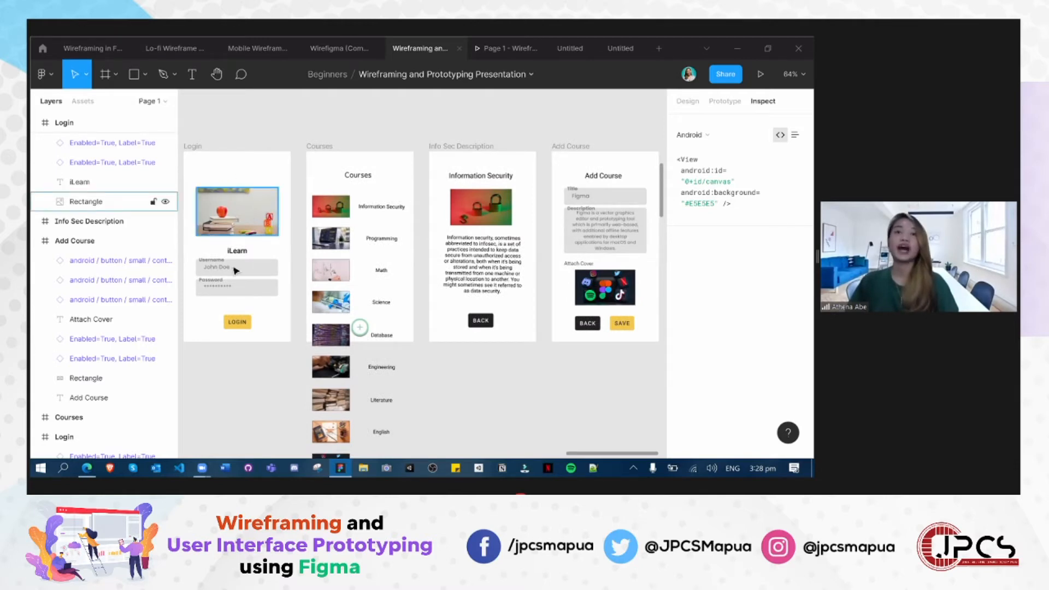
left_click_drag(208, 403, 595, 411)
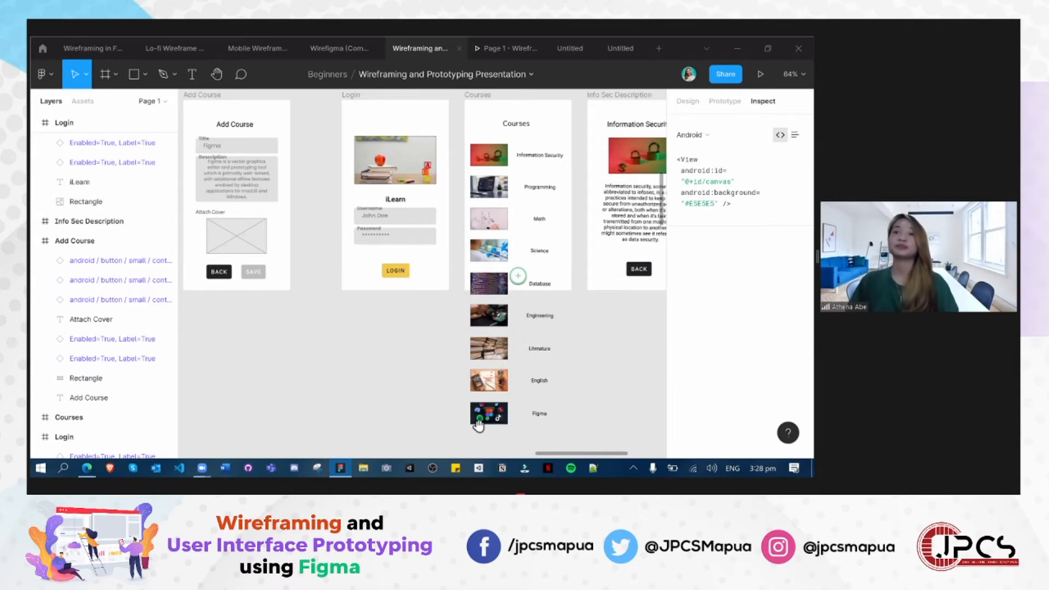
scroll(486, 423, "up", 7)
left_click_drag(531, 428, 484, 425)
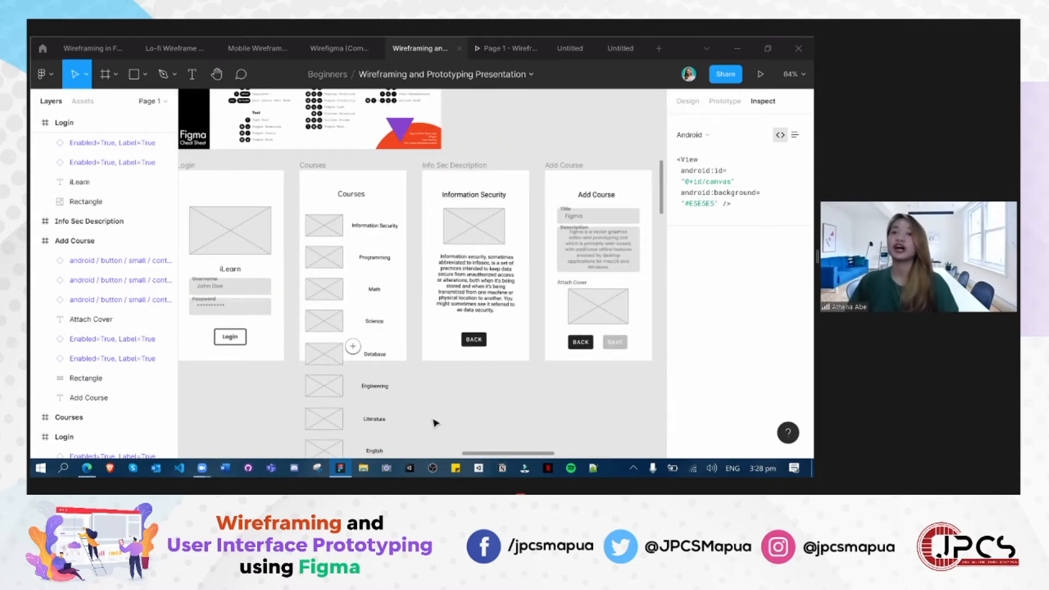
- Examine the grey Login and Courses wireframes up close, including the image placeholders, input fields and buttons
scroll(433, 422, "left", 4)
scroll(460, 357, "up", 5, "ctrl")
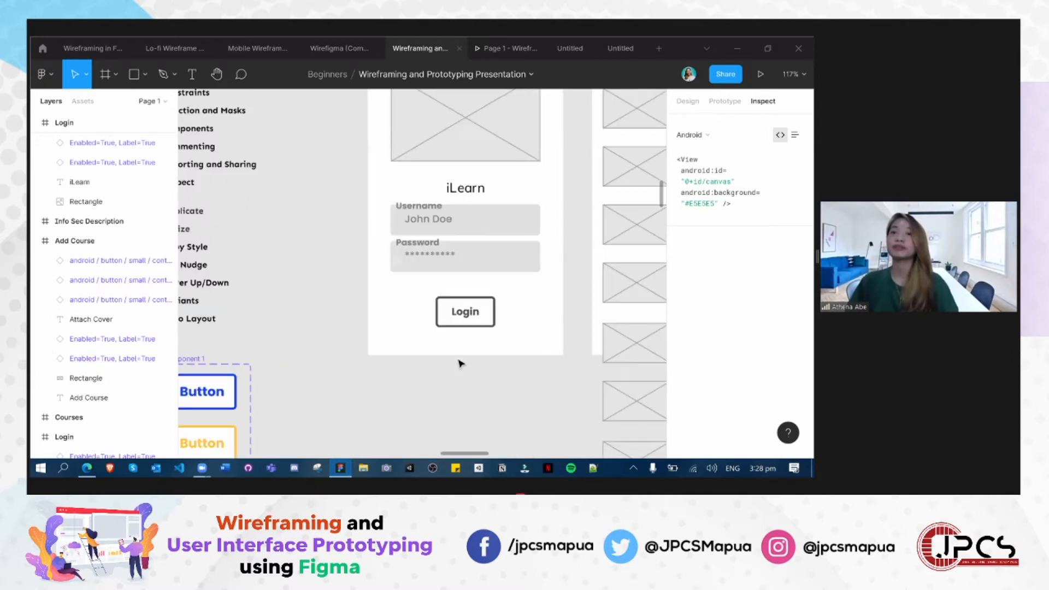
scroll(464, 370, "up", 1)
scroll(492, 381, "up", 1)
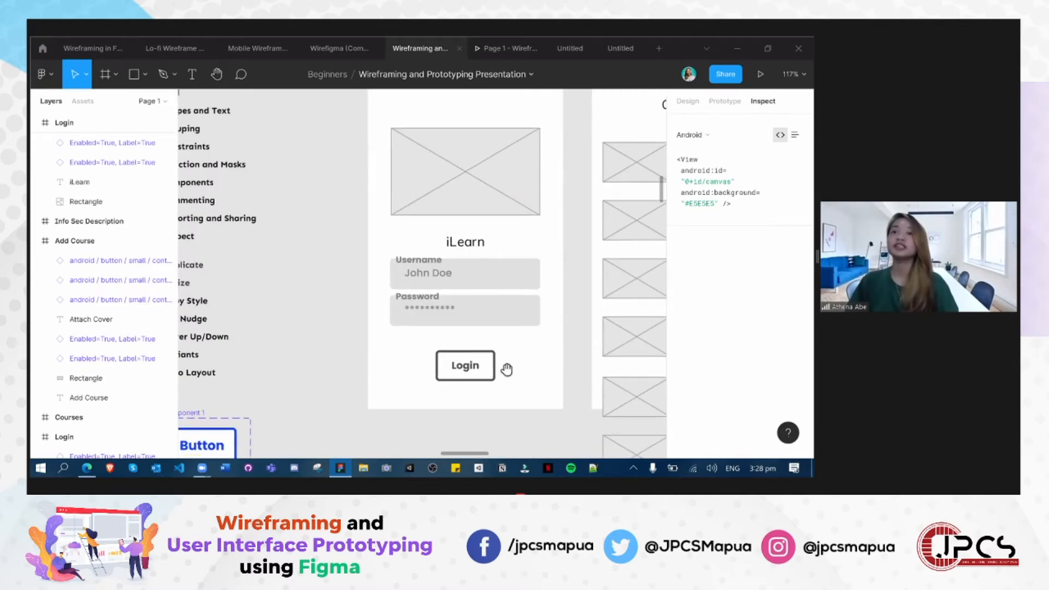
scroll(478, 388, "right", 3)
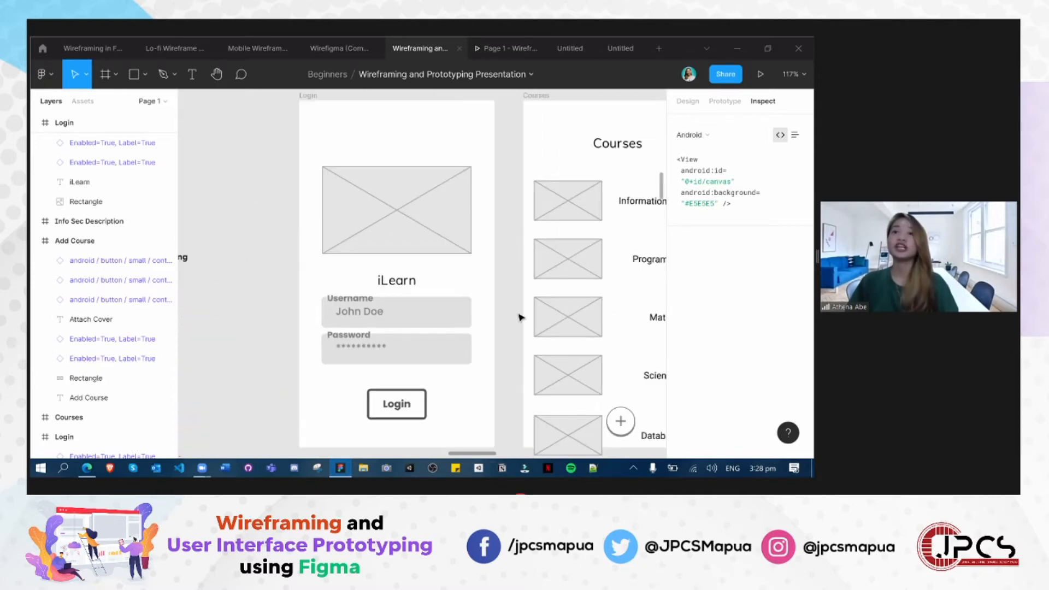
scroll(480, 384, "down", 2, "ctrl")
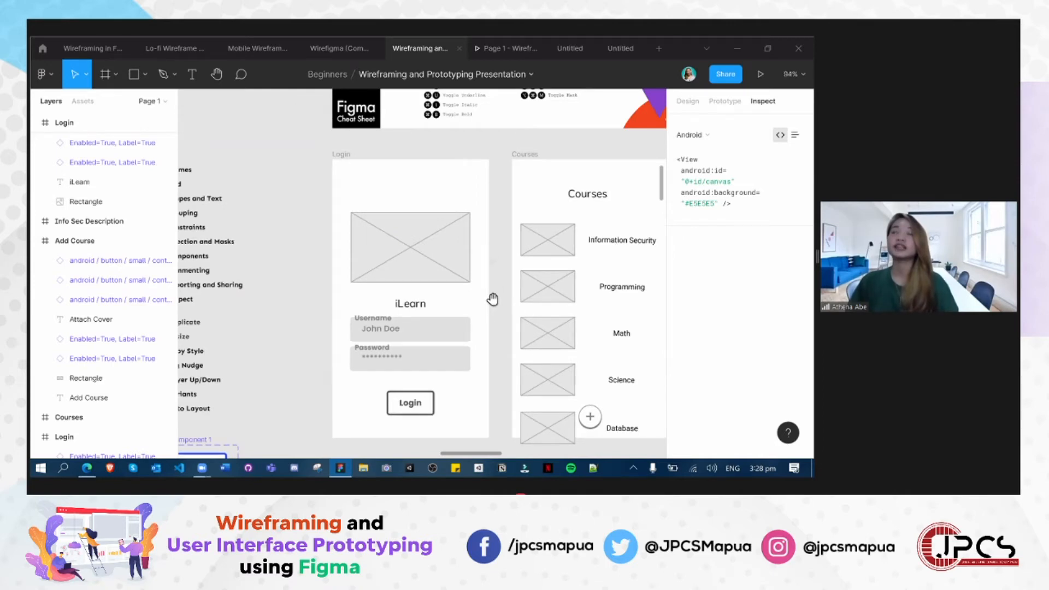
scroll(493, 299, "right", 2)
scroll(493, 299, "down", 1)
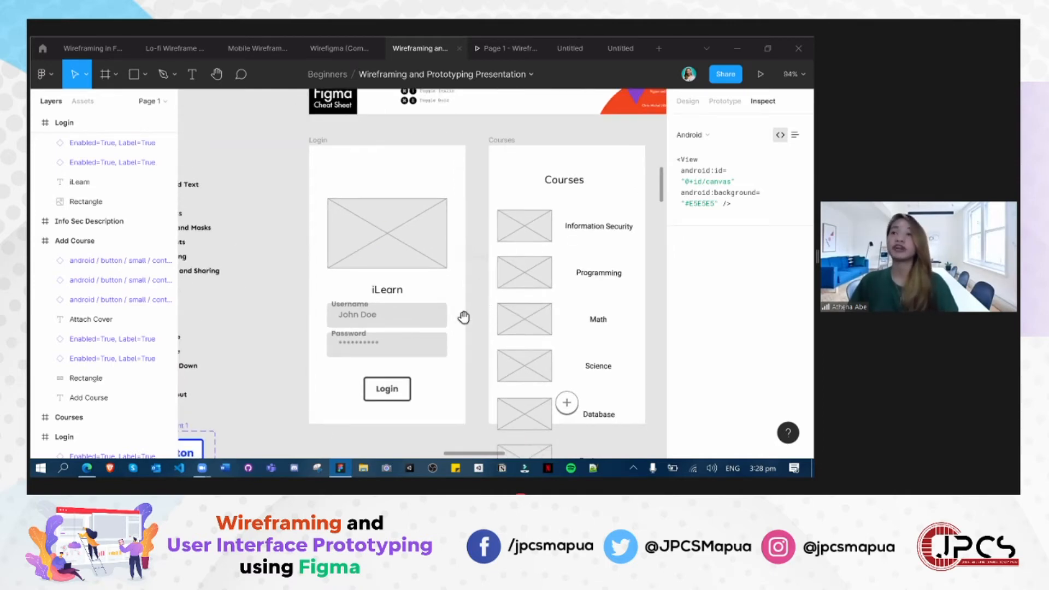
left_click_drag(457, 314, 430, 309)
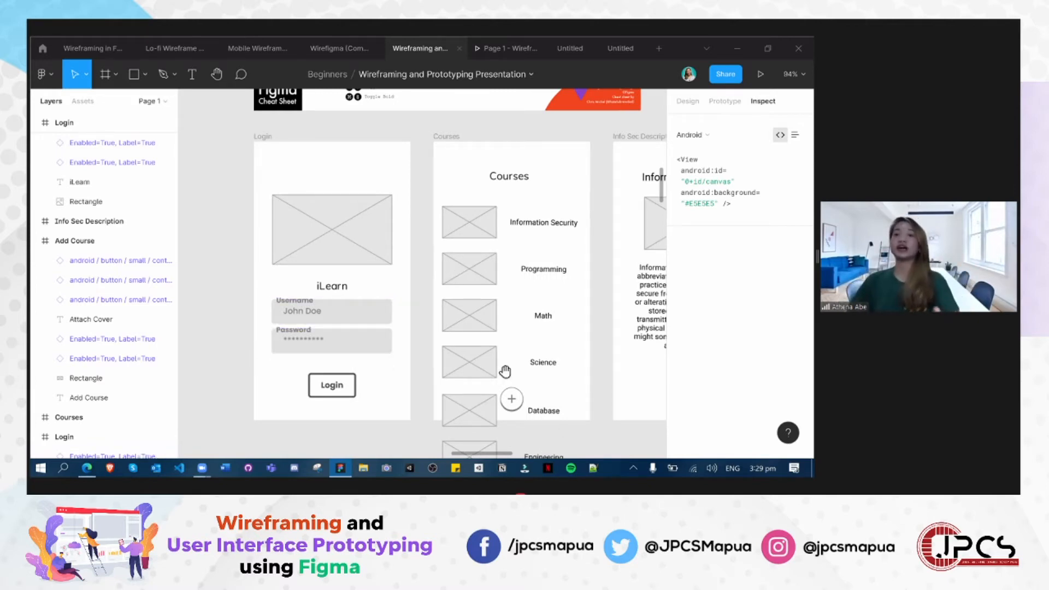
scroll(505, 372, "down", 3)
scroll(505, 372, "right", 3)
scroll(534, 407, "down", 5, "ctrl")
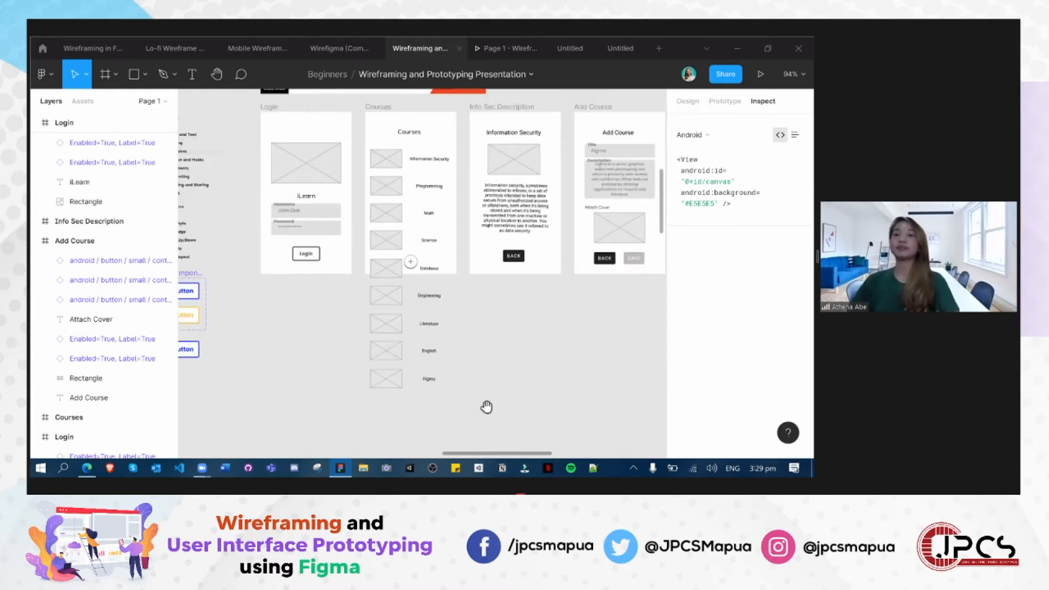
- Examine the login, courses and new course screens of the hand-drawn Tutoring App sketch in Frame 1
left_click_drag(484, 407, 487, 273)
scroll(487, 272, "down", 3)
scroll(486, 272, "left", 1)
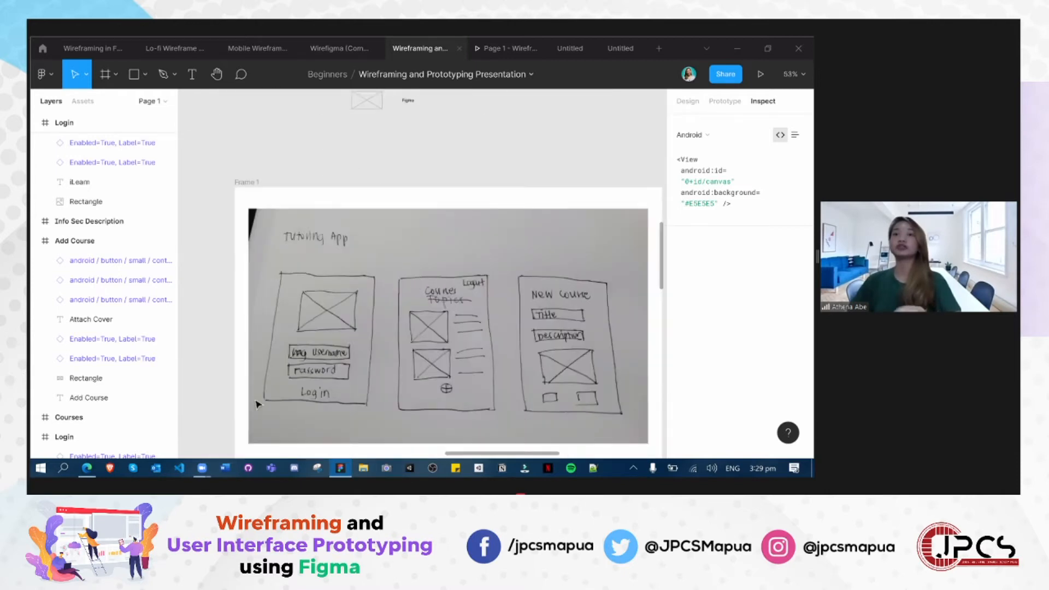
scroll(224, 423, "down", 1)
scroll(223, 424, "right", 1)
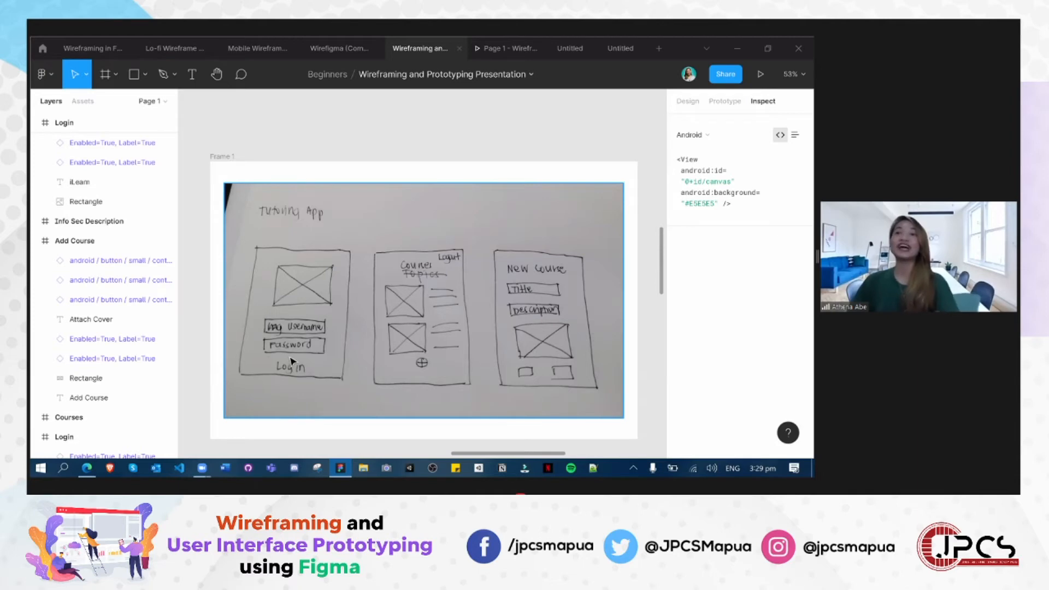
scroll(354, 320, "up", 3)
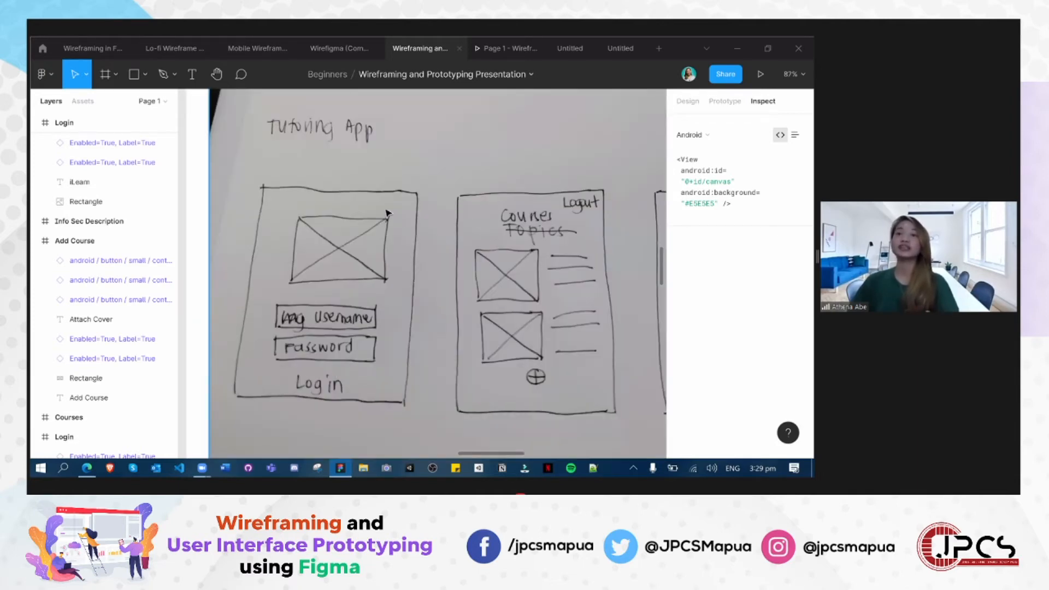
scroll(385, 213, "up", 2)
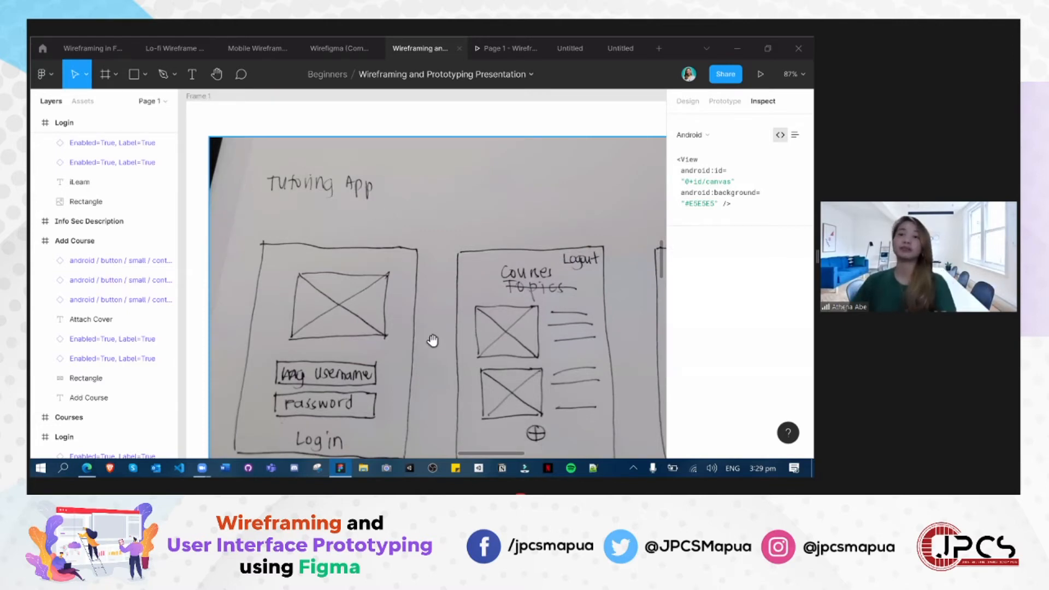
scroll(344, 346, "down", 1)
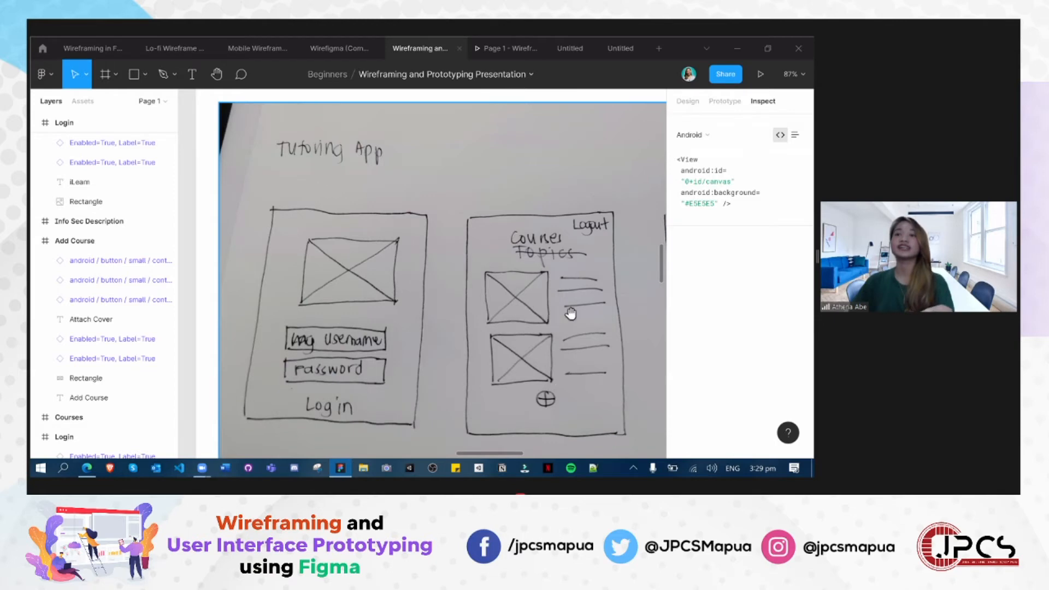
scroll(562, 362, "down", 1)
scroll(563, 362, "down", 1)
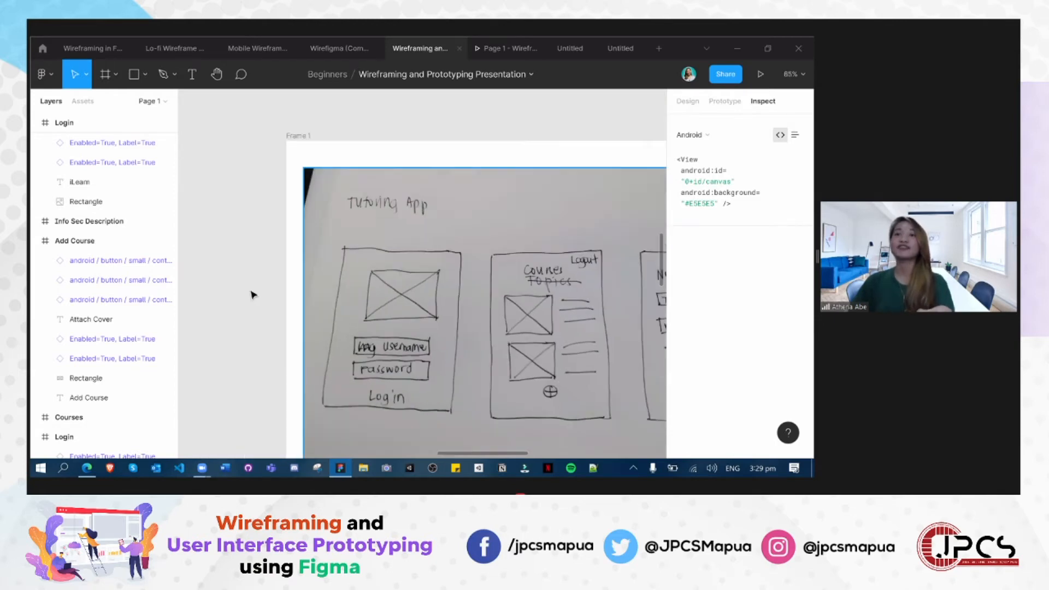
scroll(509, 413, "down", 2)
mouse_move(566, 372)
left_mouse_down()
mouse_move(365, 450)
mouse_move(428, 474)
mouse_move(428, 422)
left_mouse_up()
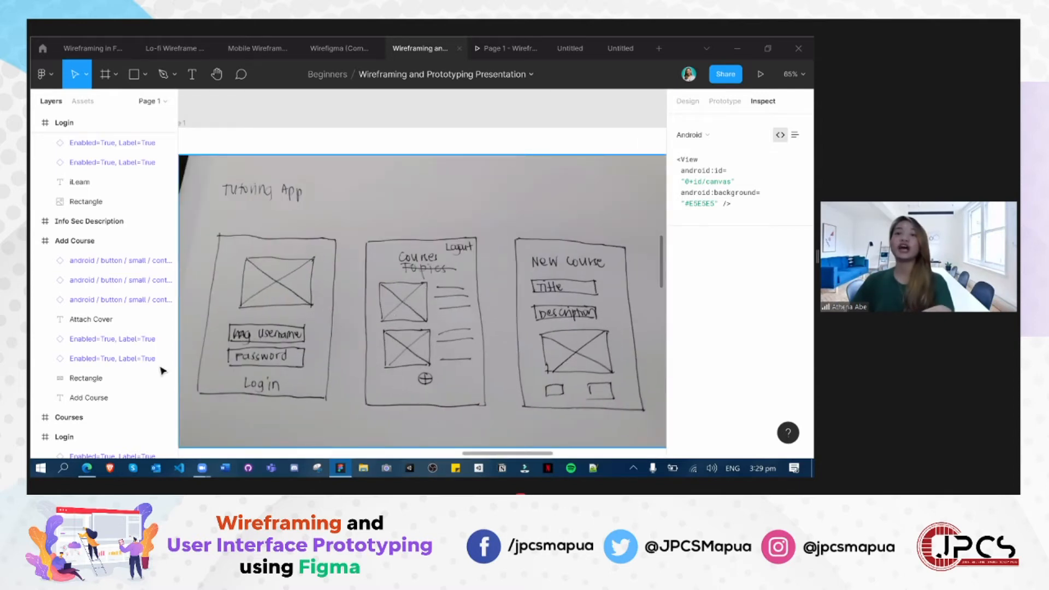
scroll(363, 344, "up", 2)
scroll(362, 344, "up", 1)
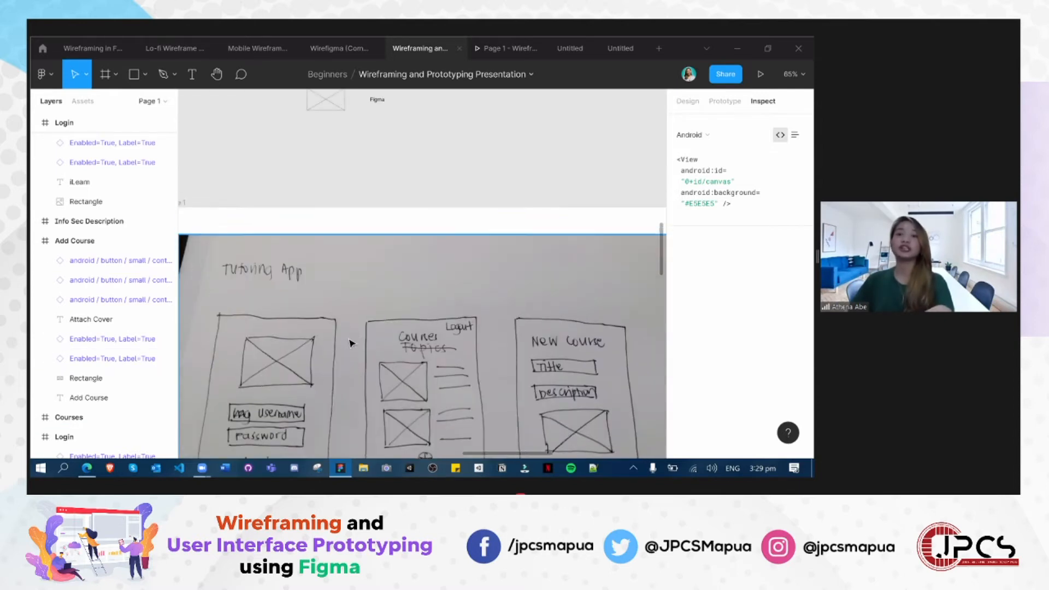
scroll(350, 349, "down", 1)
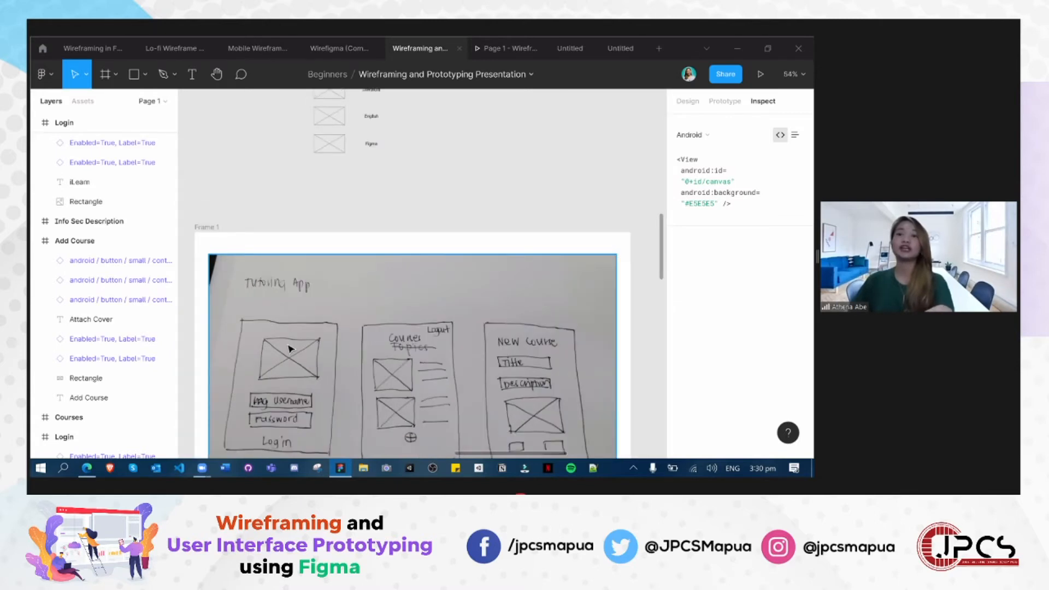
- Review the row of grey wireframes against the sketch, ending with a close look at the Login screen
scroll(320, 345, "up", 2)
scroll(336, 404, "up", 10)
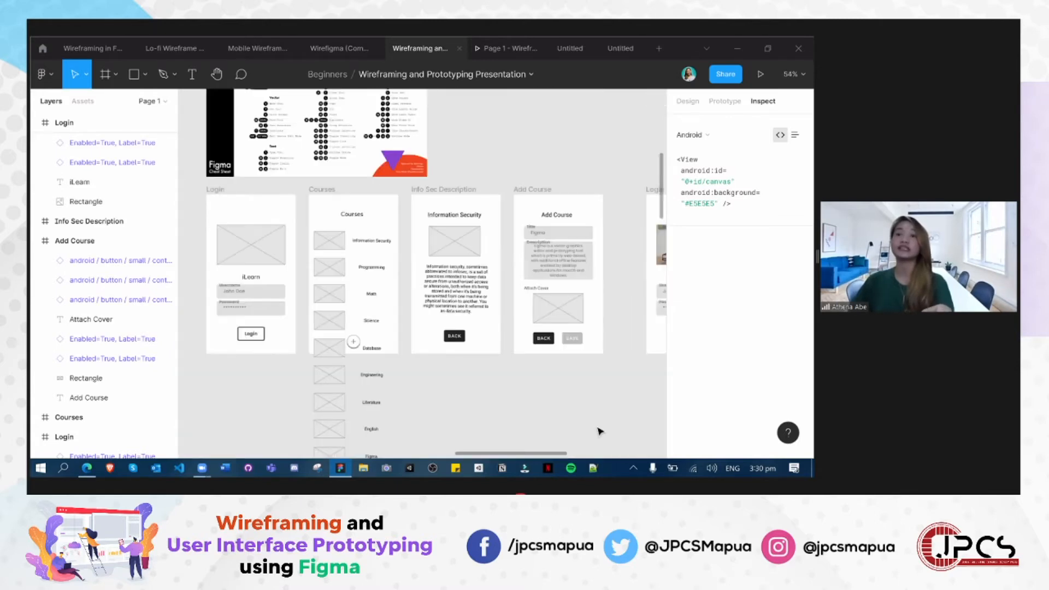
scroll(530, 388, "up", 1)
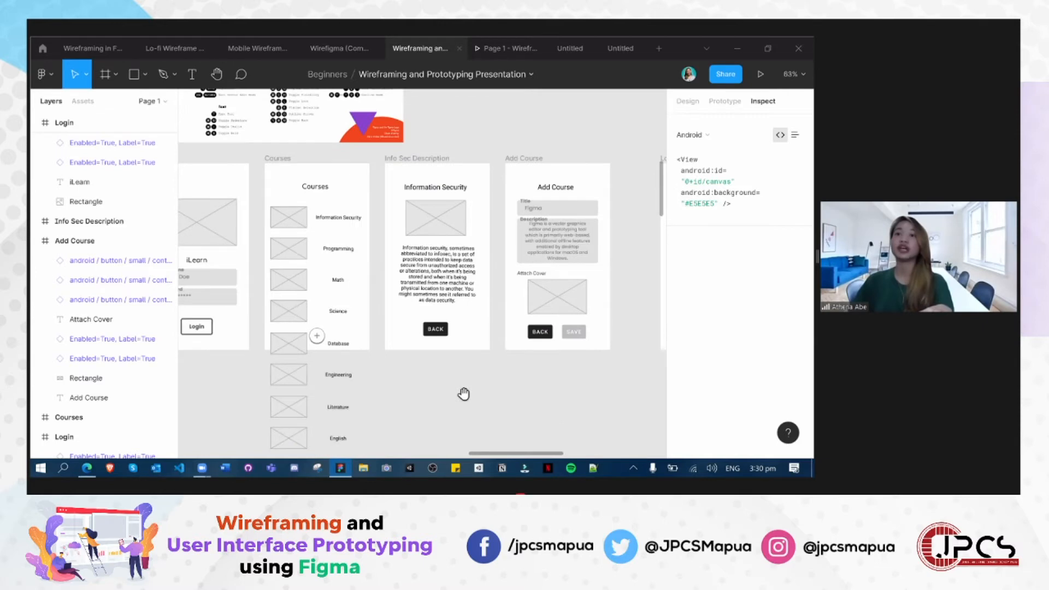
scroll(445, 389, "left", 1)
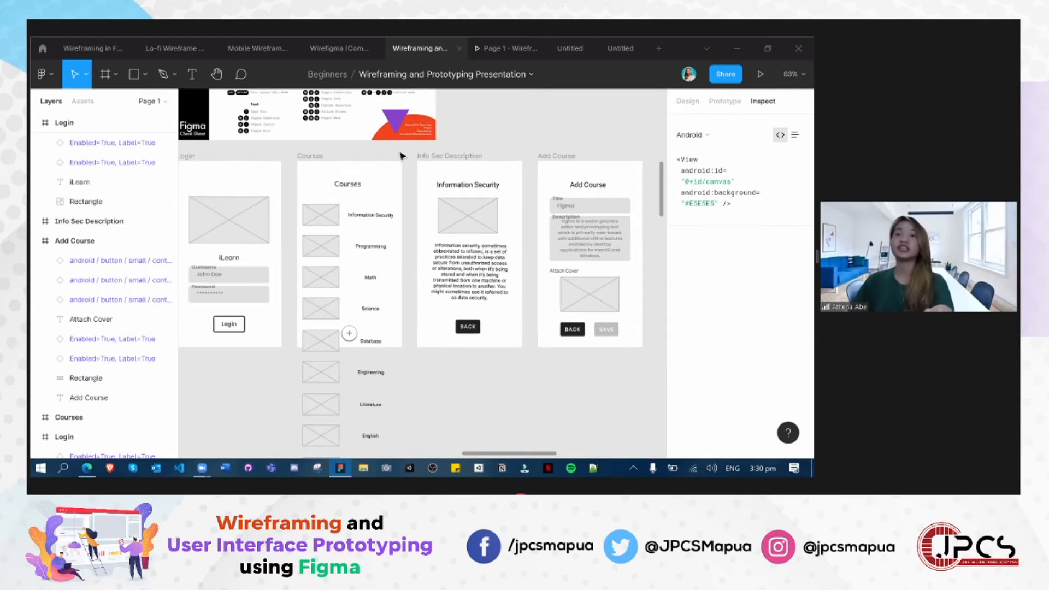
scroll(369, 375, "left", 1)
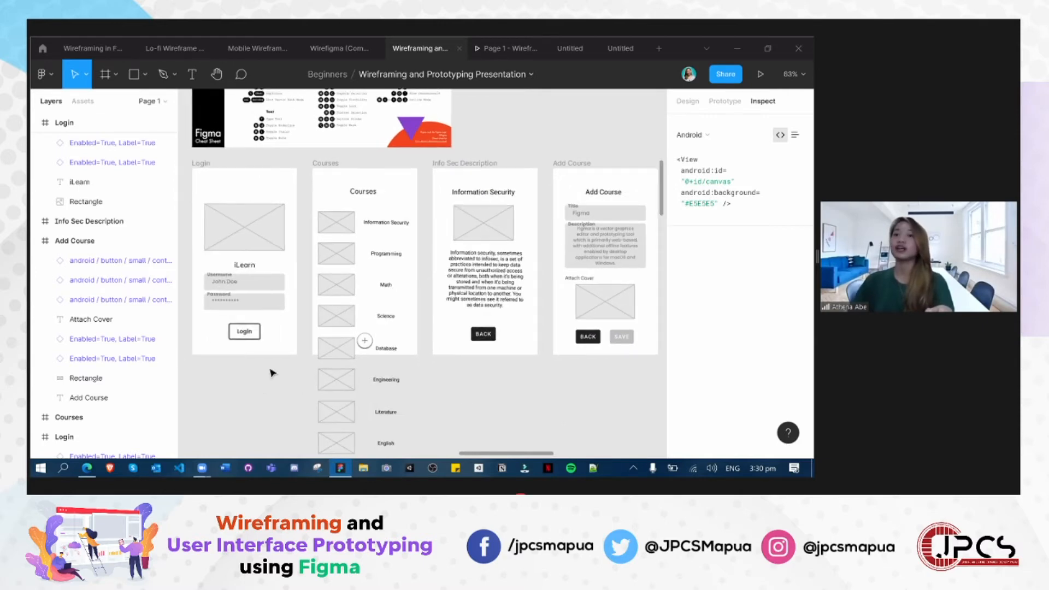
scroll(380, 416, "up", 3)
left_click_drag(444, 429, 376, 449)
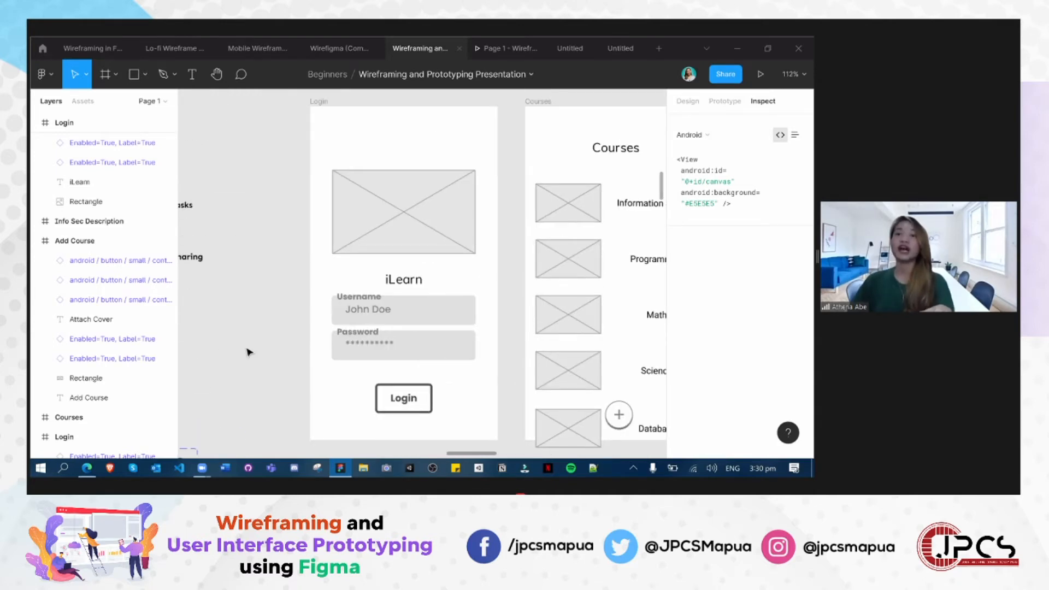
scroll(249, 352, "up", 1)
scroll(249, 352, "right", 1)
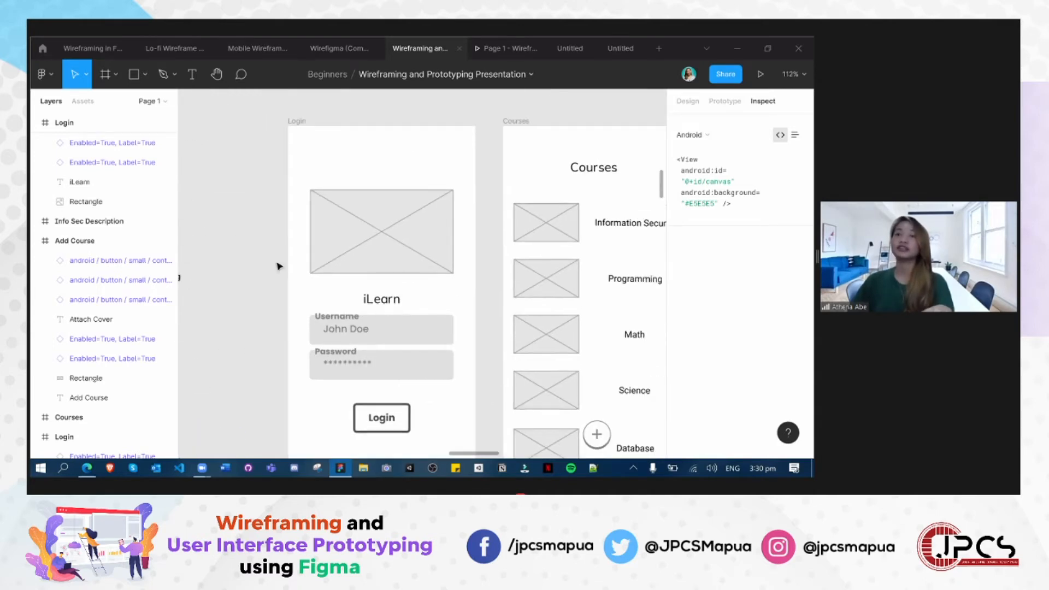
scroll(330, 165, "up", 1)
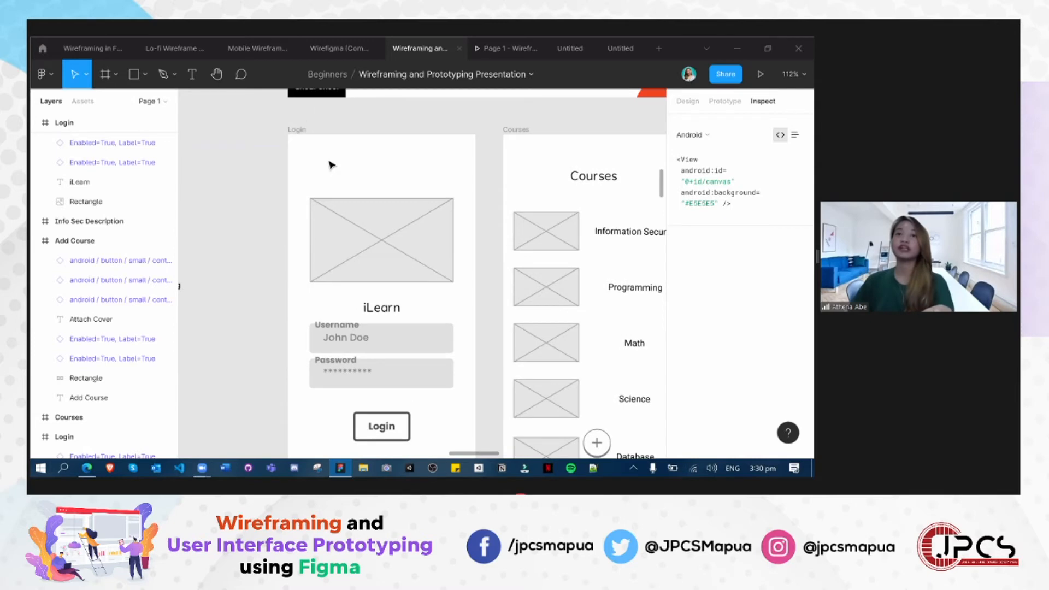
- Collapse the expanded Add Course and Login frames of both the grey and the coloured sets in the layer list
left_click(36, 241)
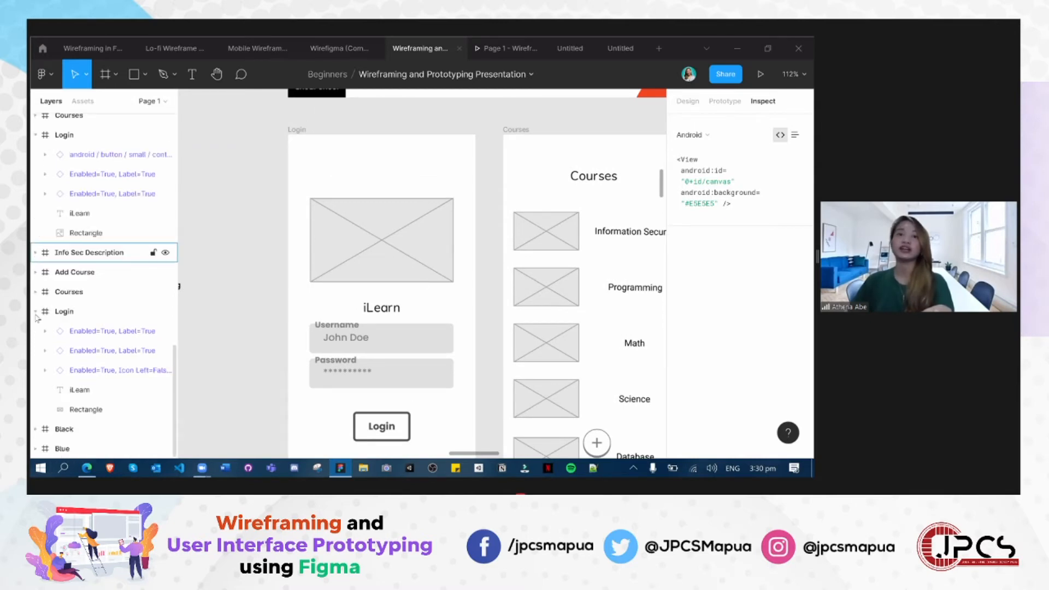
left_click(36, 312)
scroll(34, 390, "up", 3)
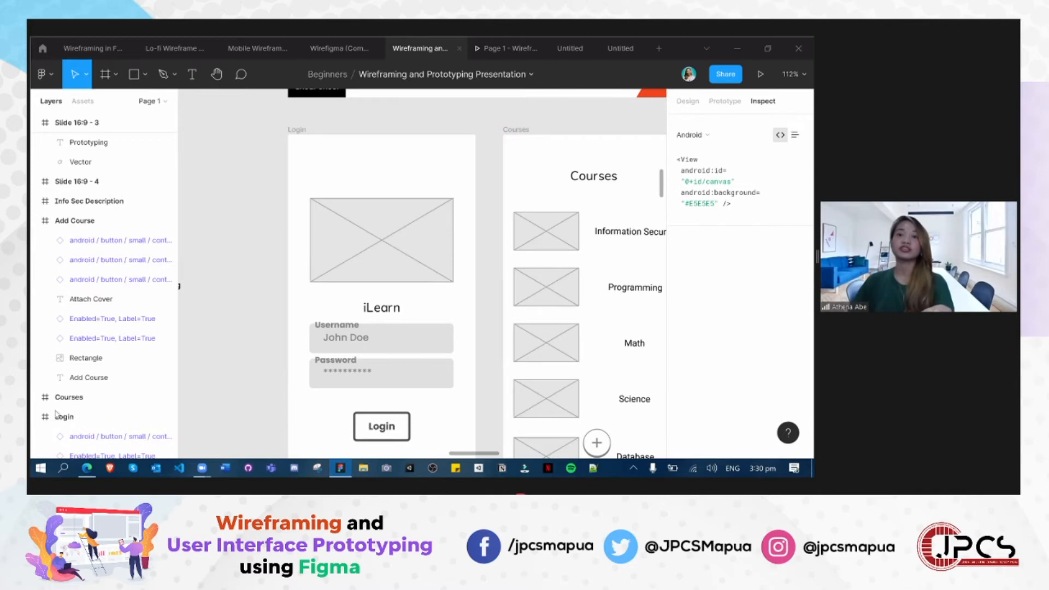
left_click(36, 417)
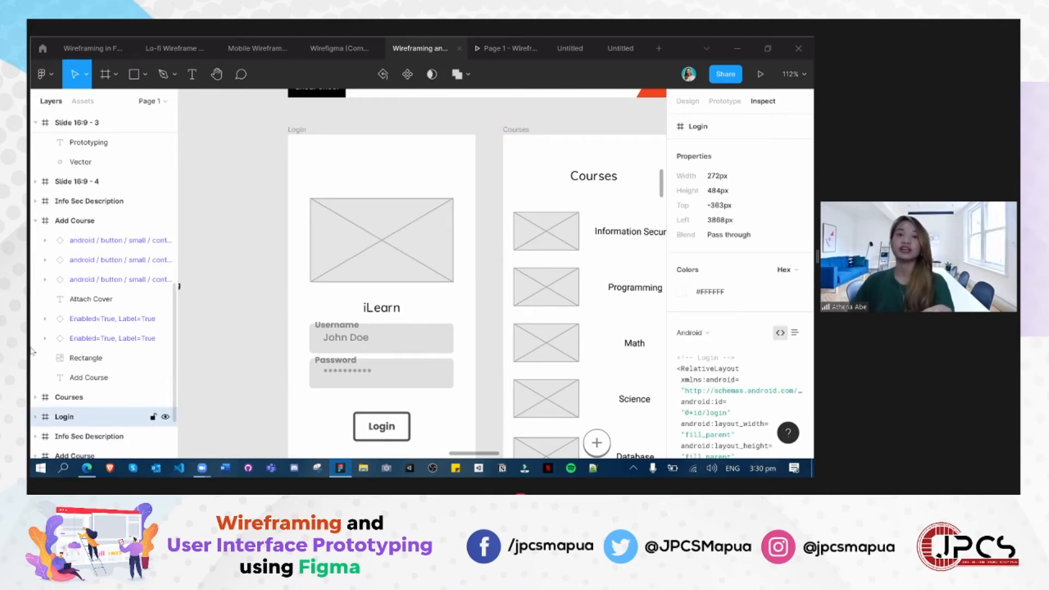
scroll(34, 347, "up", 2)
left_click(35, 344)
- Collapse the Slide 16:9 - 3, Slide 16:9 - 2 and Frame 1 layers, and bring the lower frames into view
scroll(36, 335, "up", 2)
left_click(35, 330)
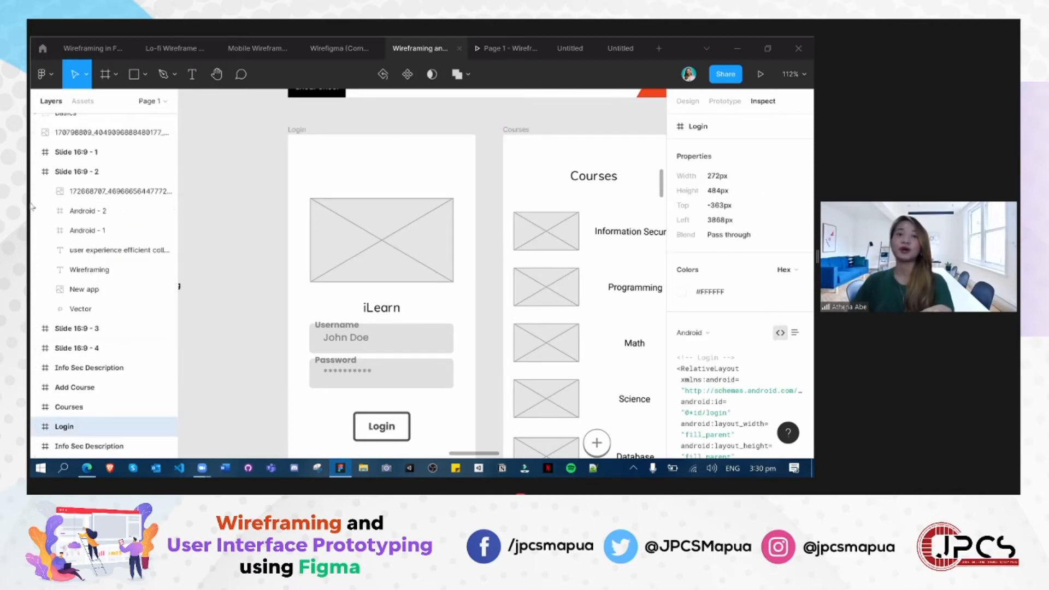
left_click(35, 172)
scroll(39, 153, "up", 2)
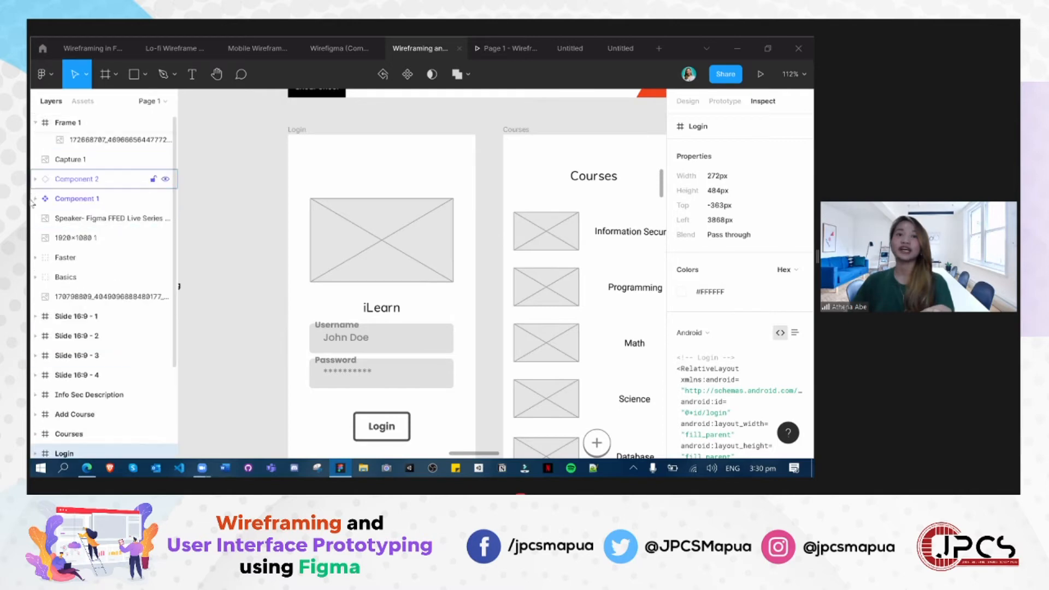
left_click(36, 123)
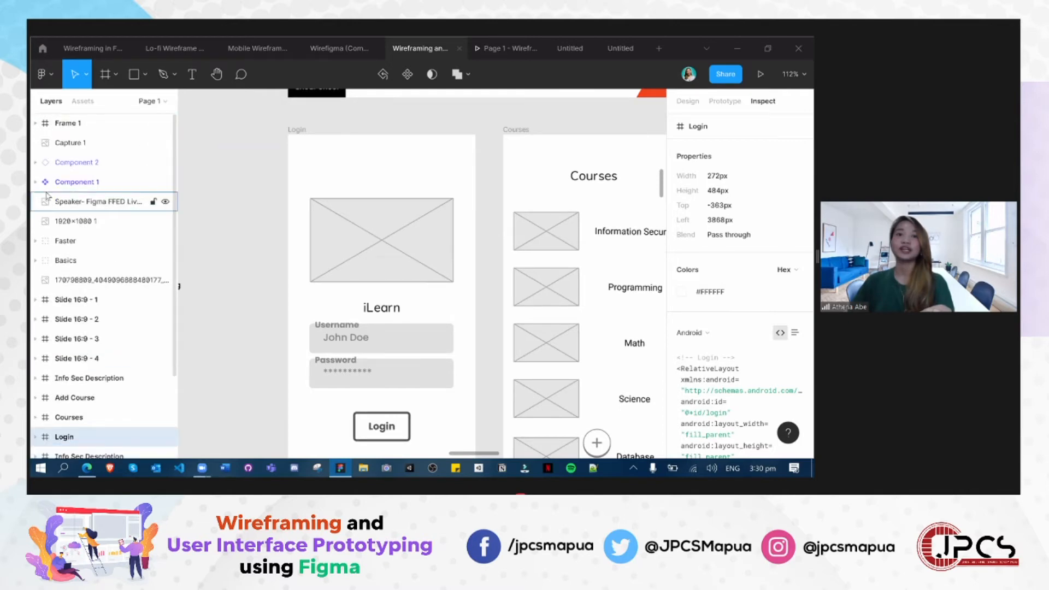
scroll(38, 352, "down", 3)
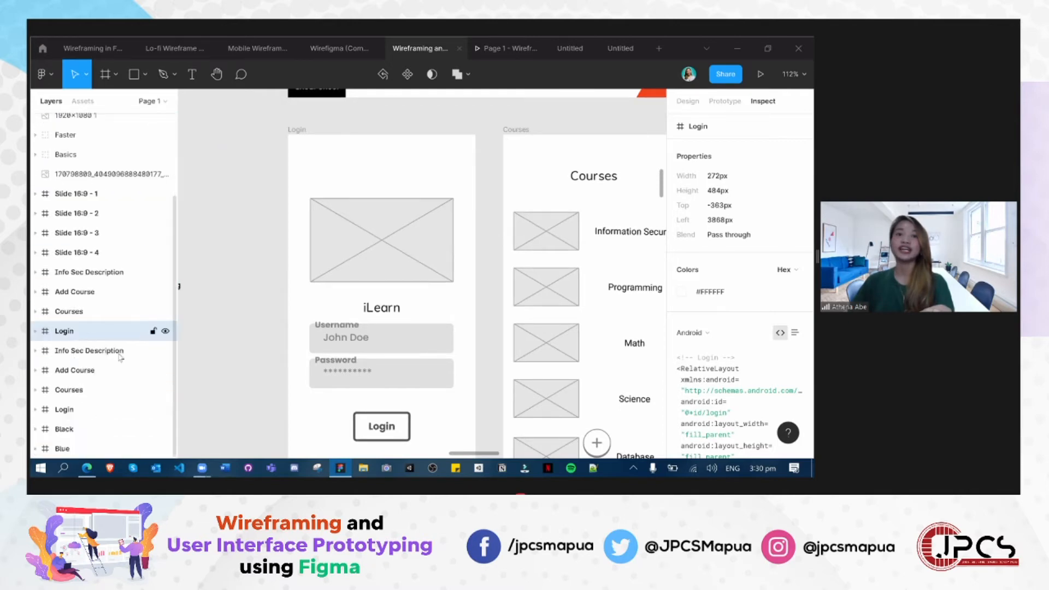
- Examine the grey Login wireframe and its inspect properties, along with its spacing to the Courses frame
left_click(61, 419)
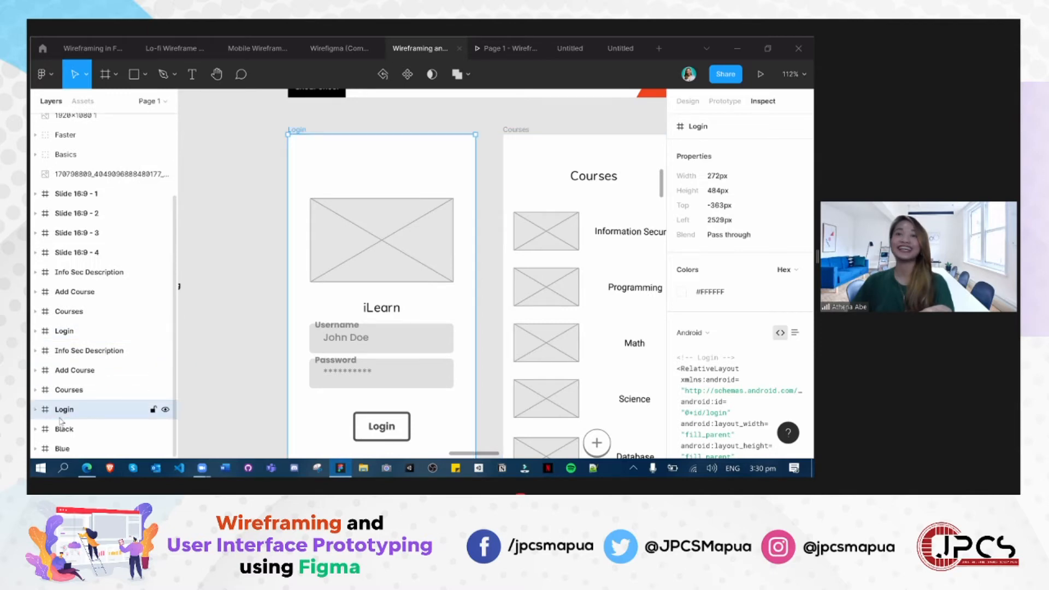
scroll(254, 354, "down", 1)
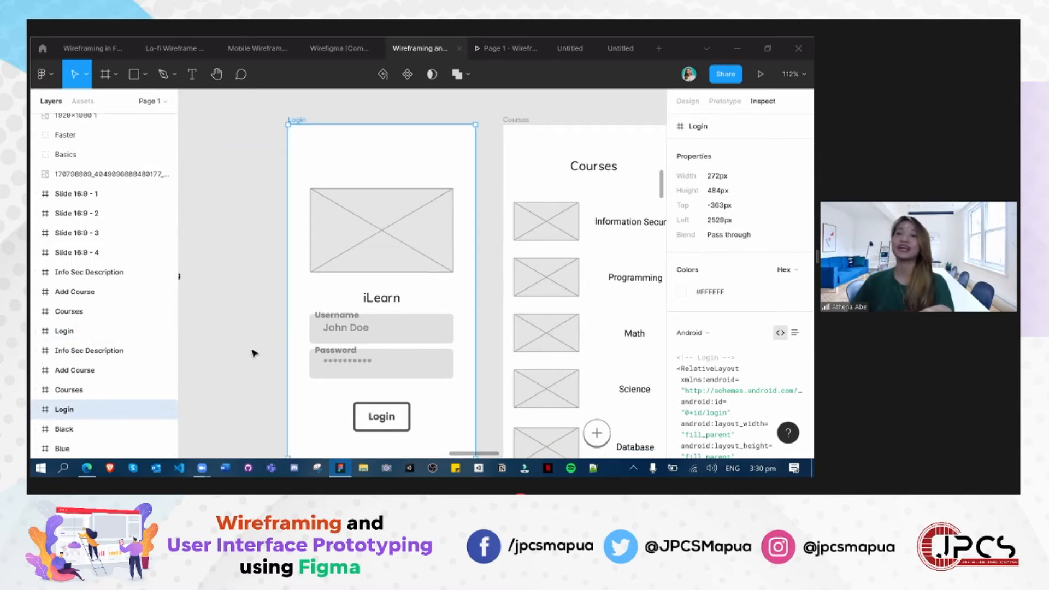
scroll(244, 343, "down", 1)
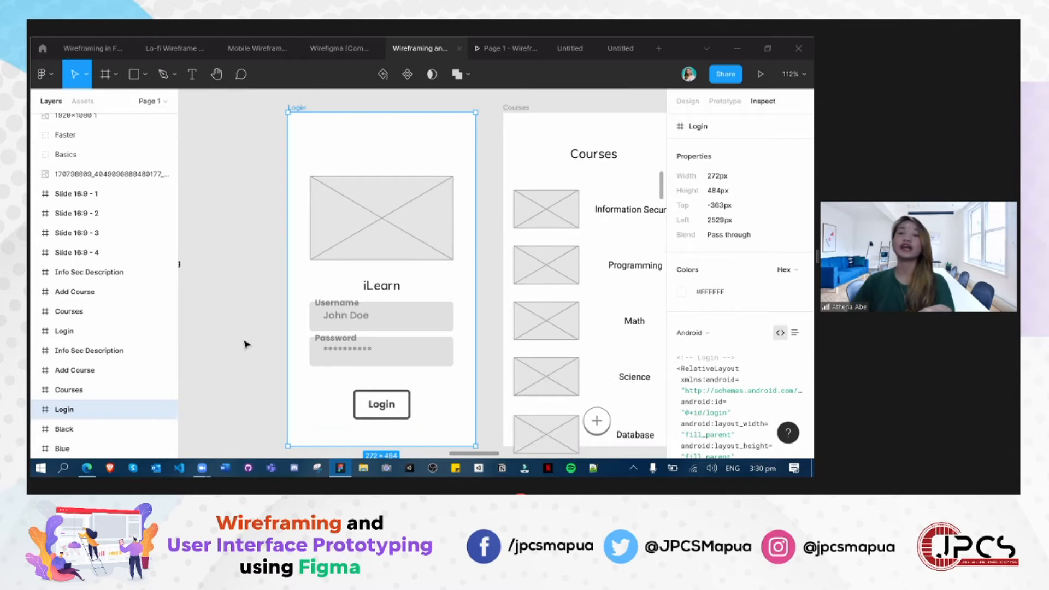
scroll(224, 357, "up", 1)
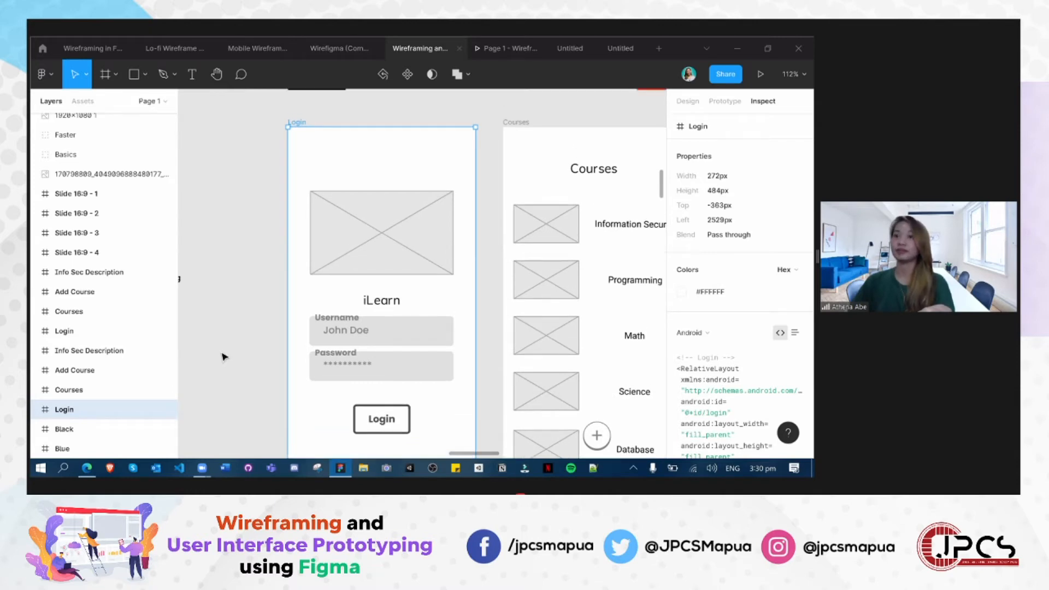
scroll(225, 355, "down", 1)
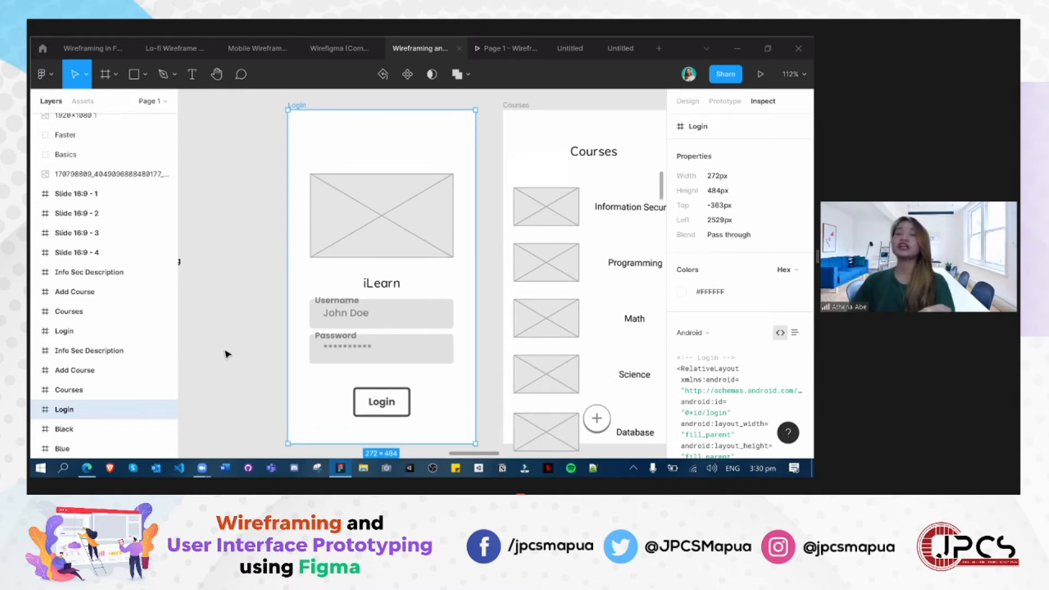
scroll(225, 355, "up", 1)
scroll(227, 354, "up", 1)
scroll(228, 355, "down", 3)
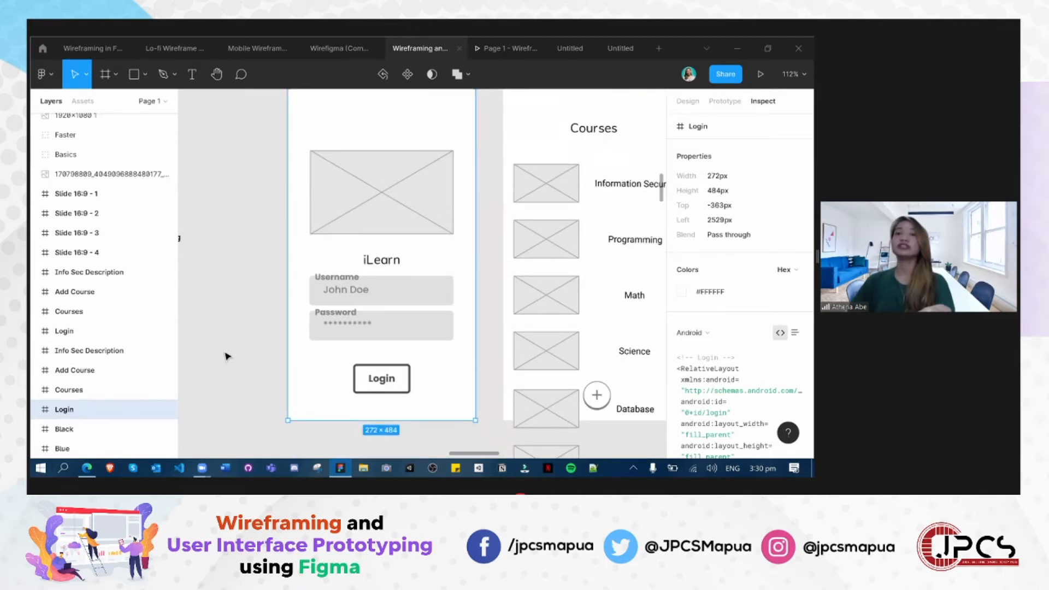
scroll(228, 357, "up", 2)
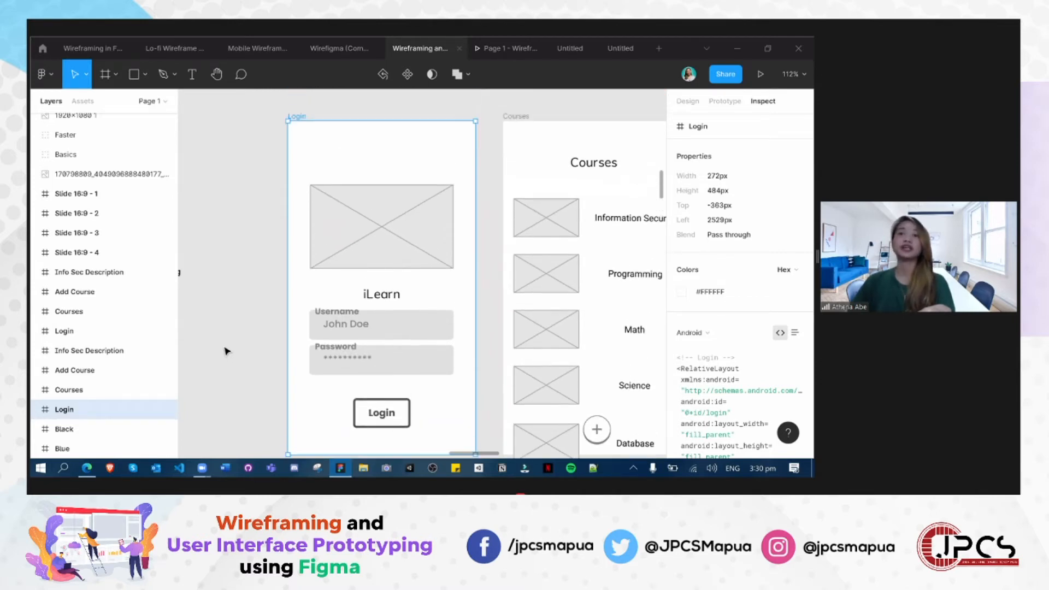
scroll(227, 350, "down", 1)
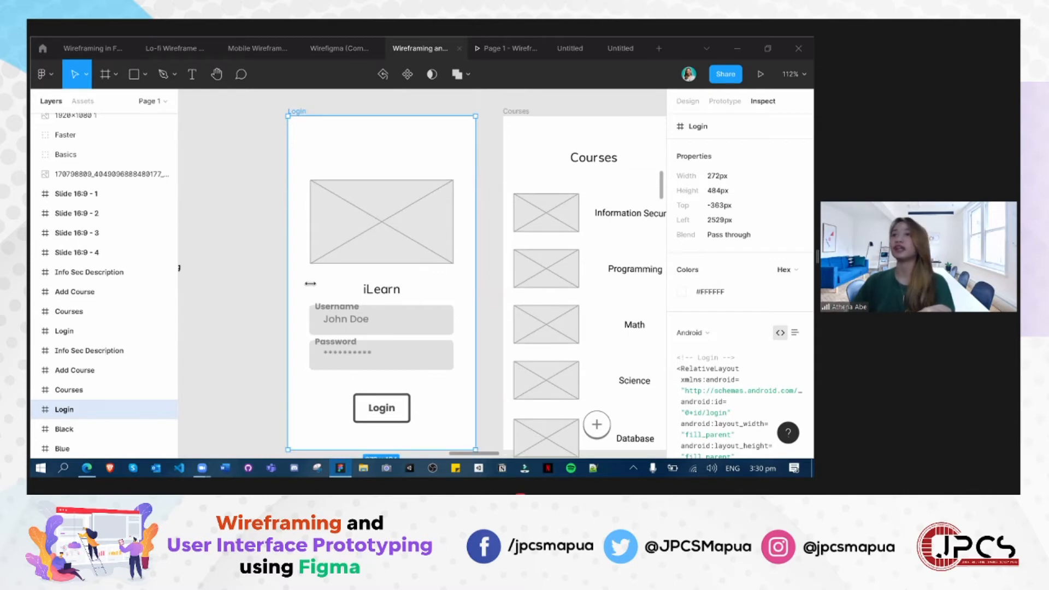
left_click(227, 300)
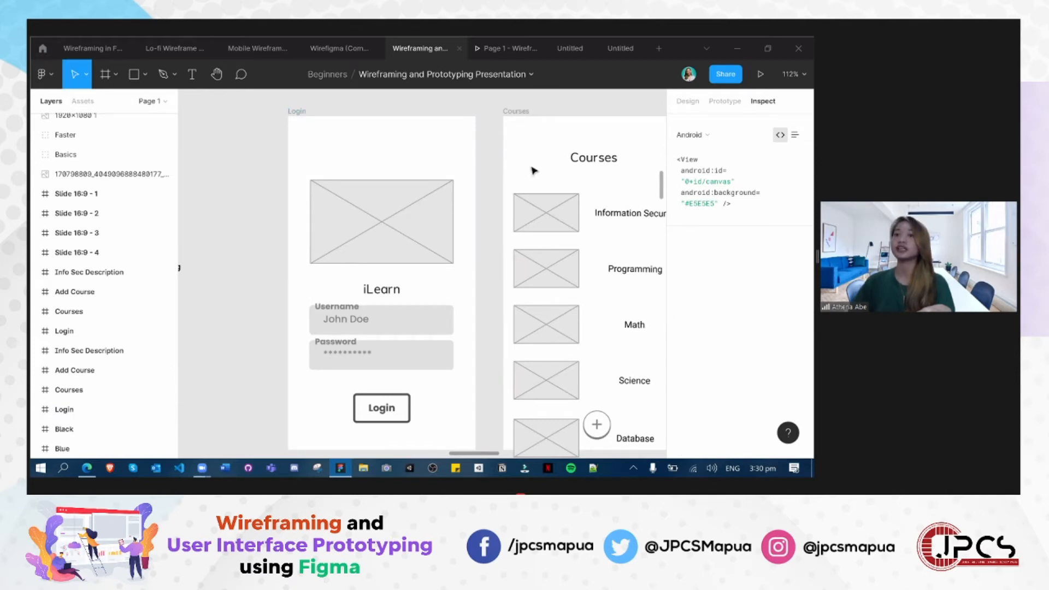
- Inspect the size, colour and border properties of the crossed image placeholder in the grey Login frame
left_click(363, 232)
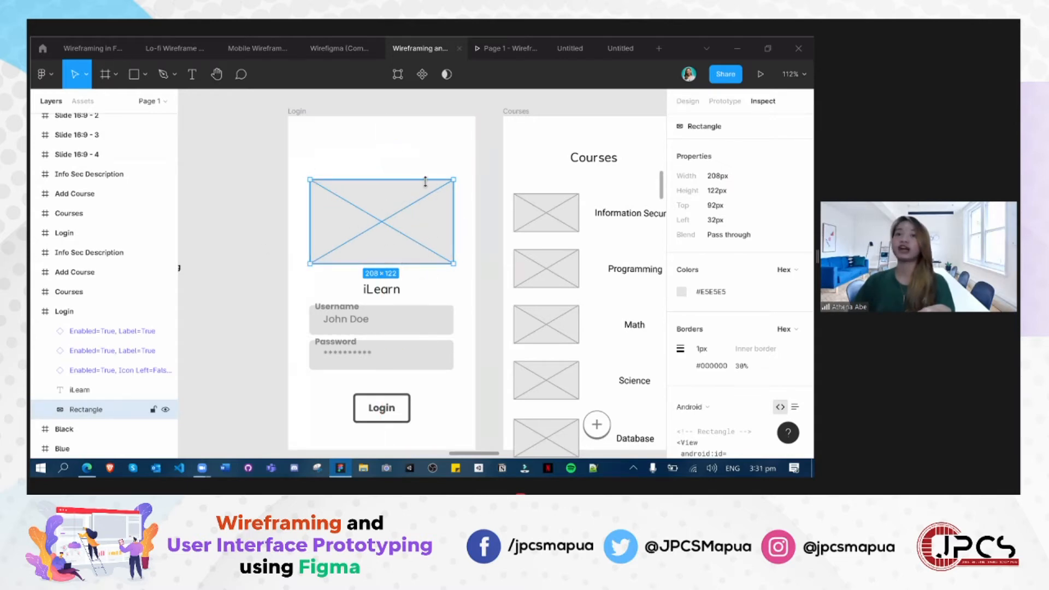
left_click(291, 227)
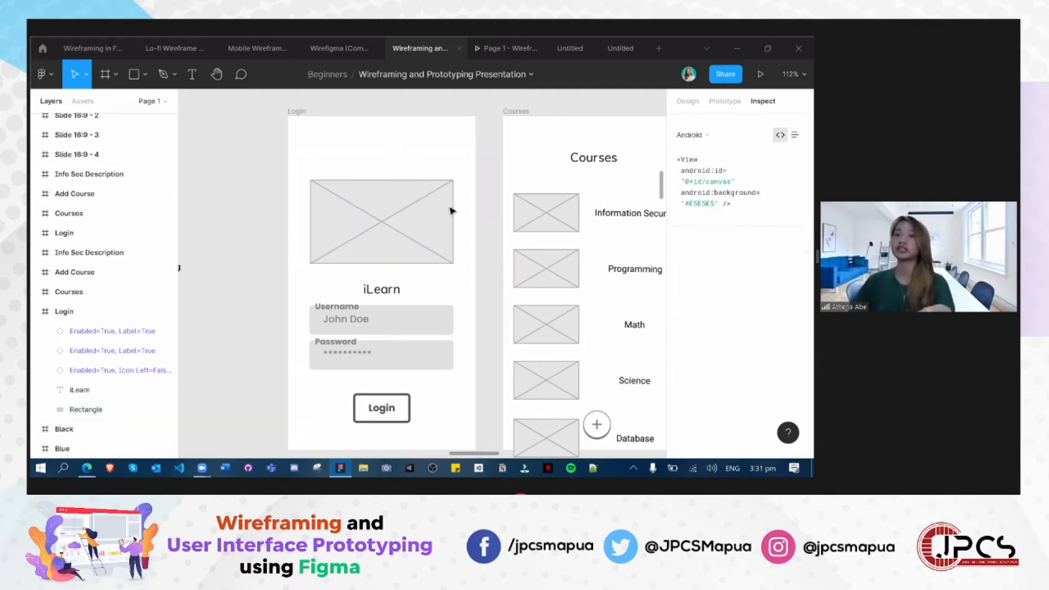
left_click(490, 139)
key("Escape")
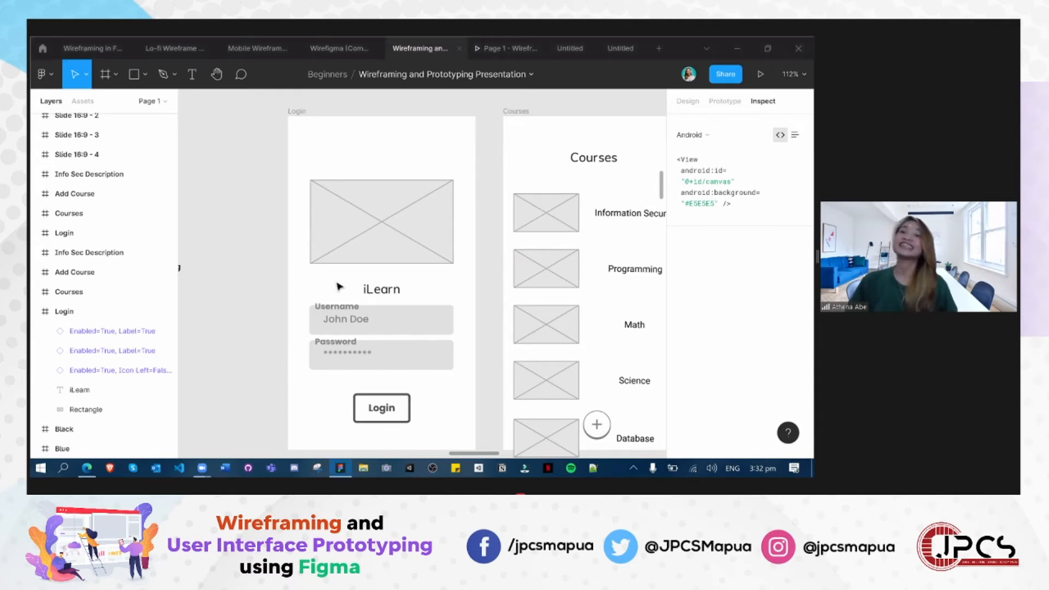
- Draw a rectangle about 57 × 48 px in the upper-left corner of the grey Login frame, above the image placeholder
scroll(339, 285, "up", 2)
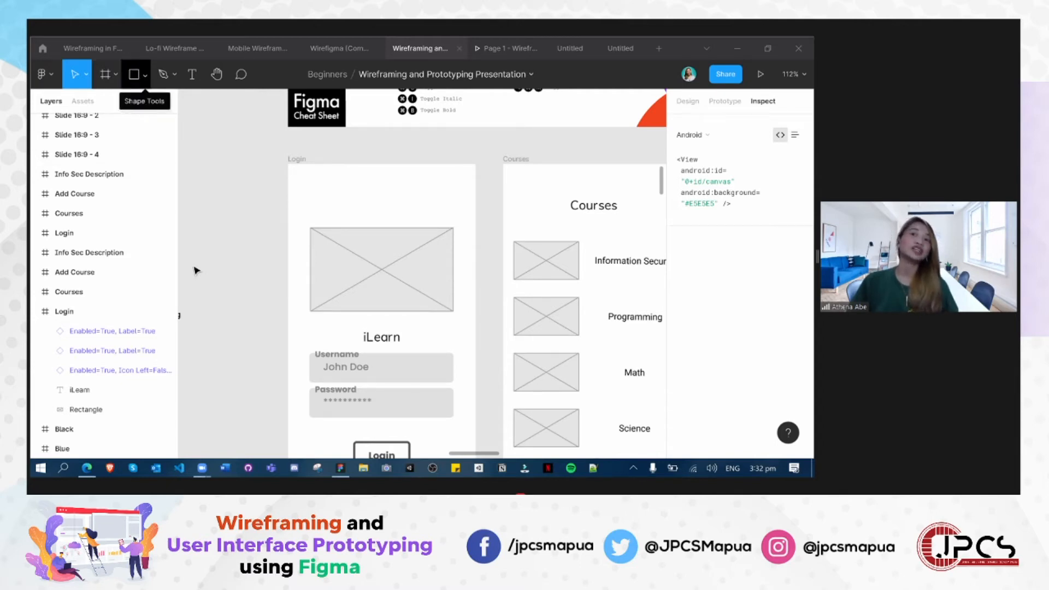
left_click(145, 75)
left_click(82, 101)
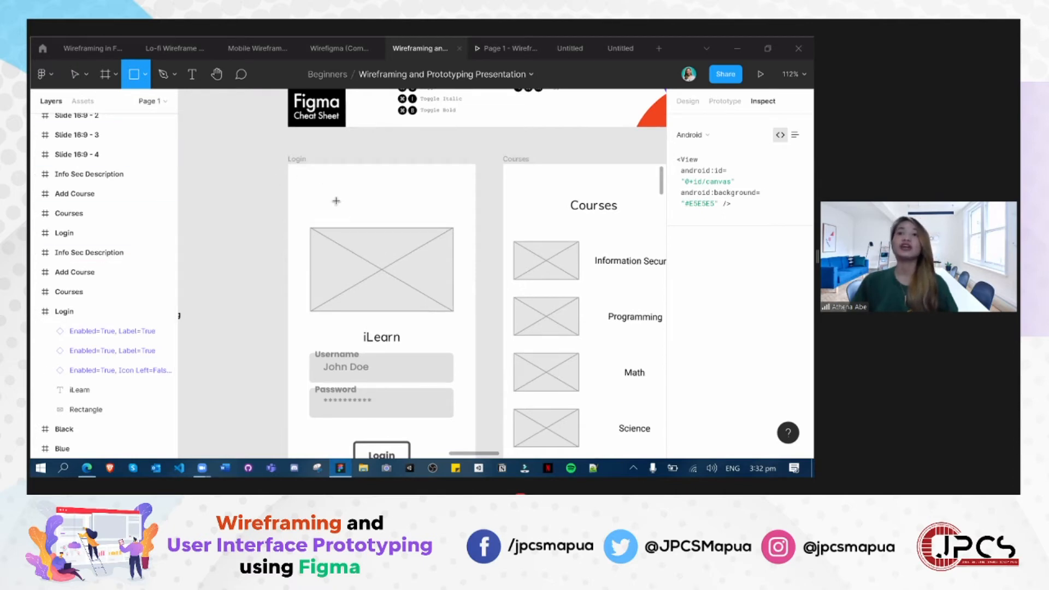
left_click_drag(302, 176, 342, 209)
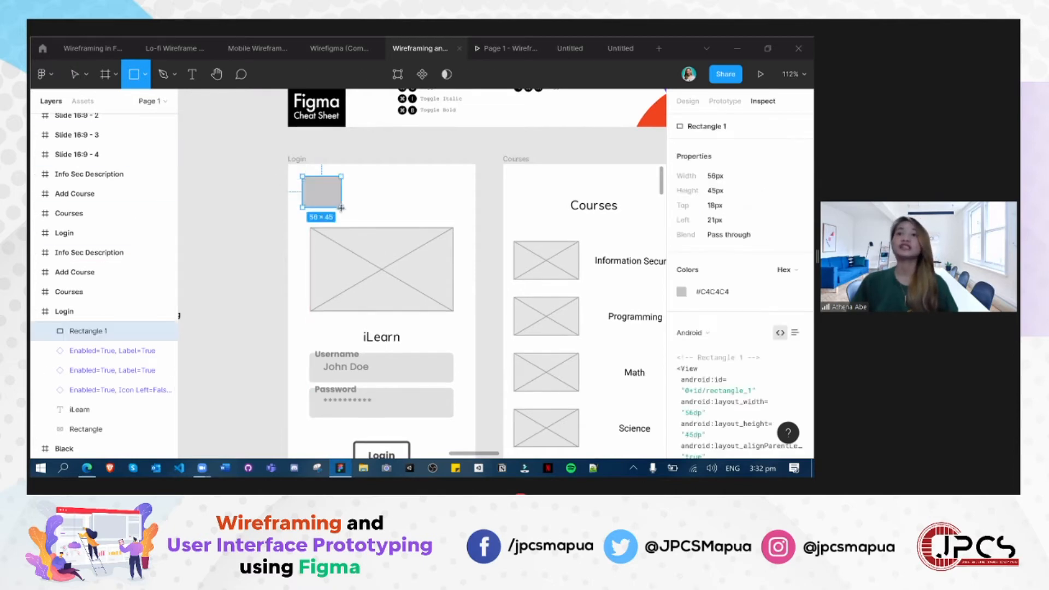
left_click(217, 177)
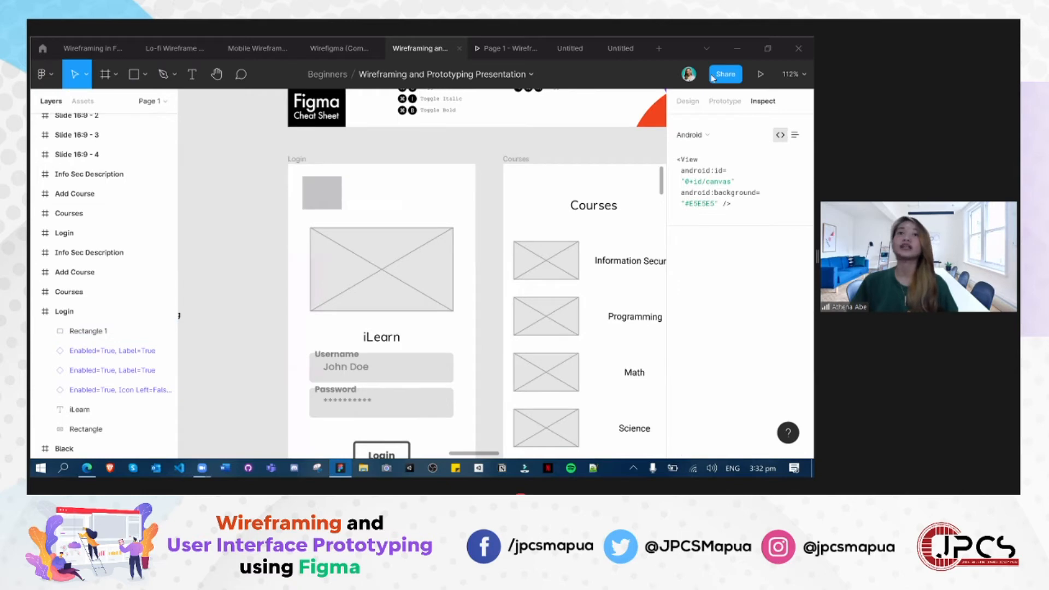
- Draw a square about 55 × 55 px to the right of the small rectangle and measure the gap between them
left_click(145, 77)
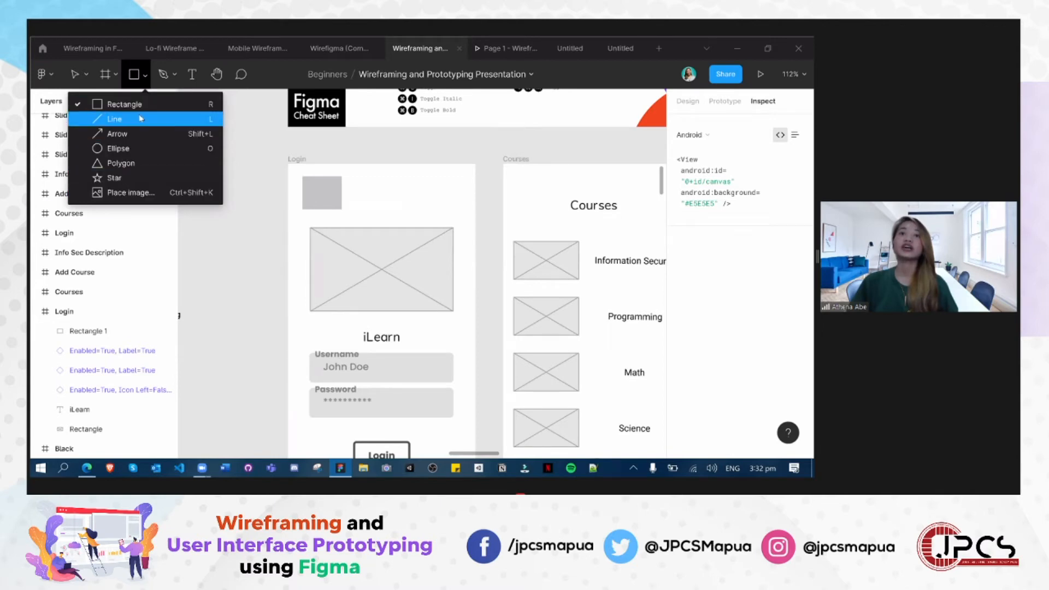
left_click(129, 103)
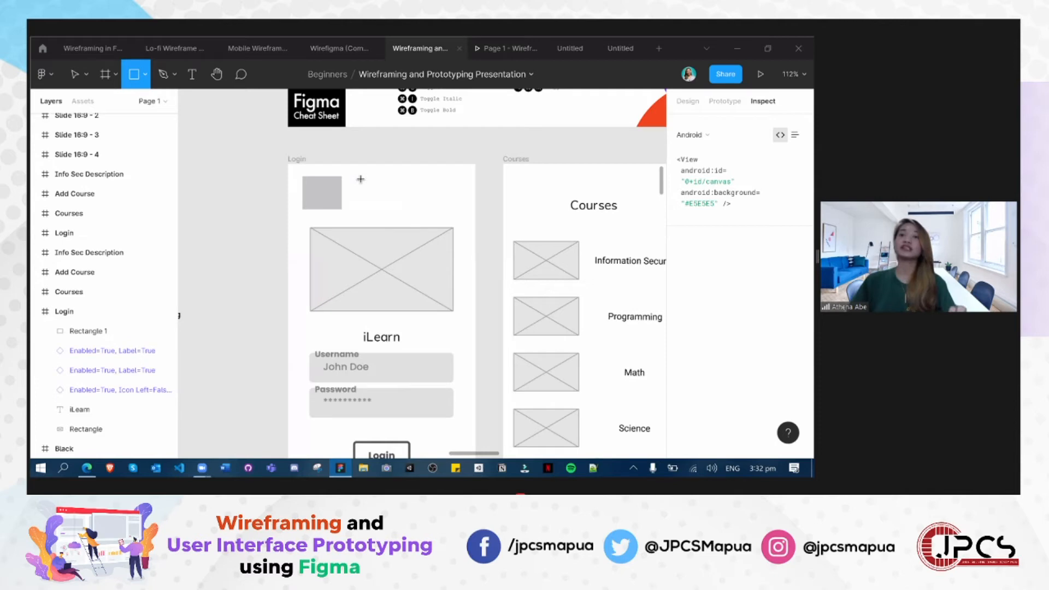
left_click_drag(362, 179, 400, 216)
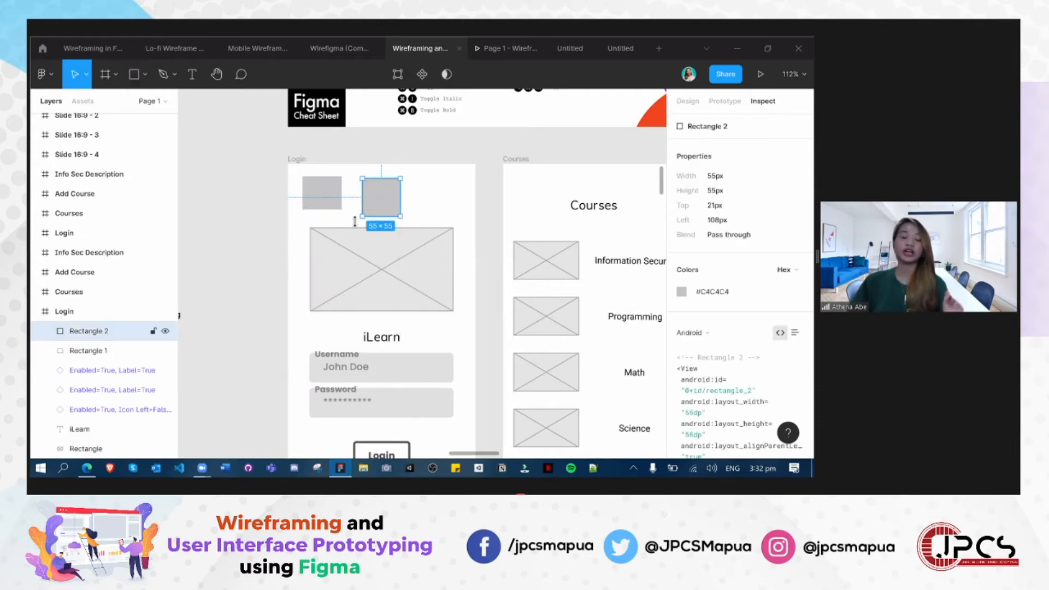
key("alt")
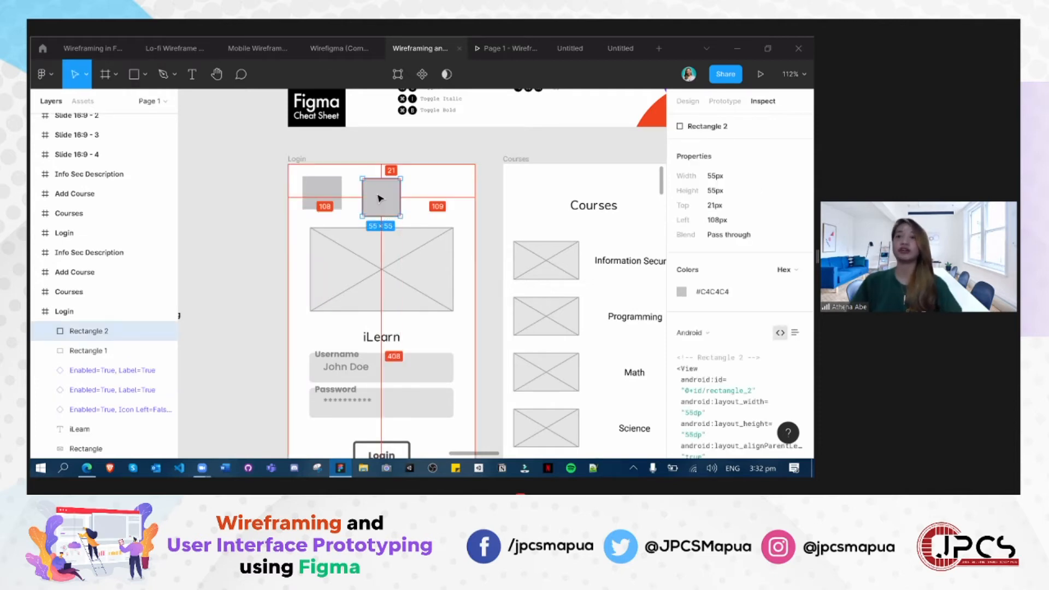
- Delete the 57 × 48 px rectangle and move the square into its place, about 23 px from the left and 16 px from the top
left_click(329, 201)
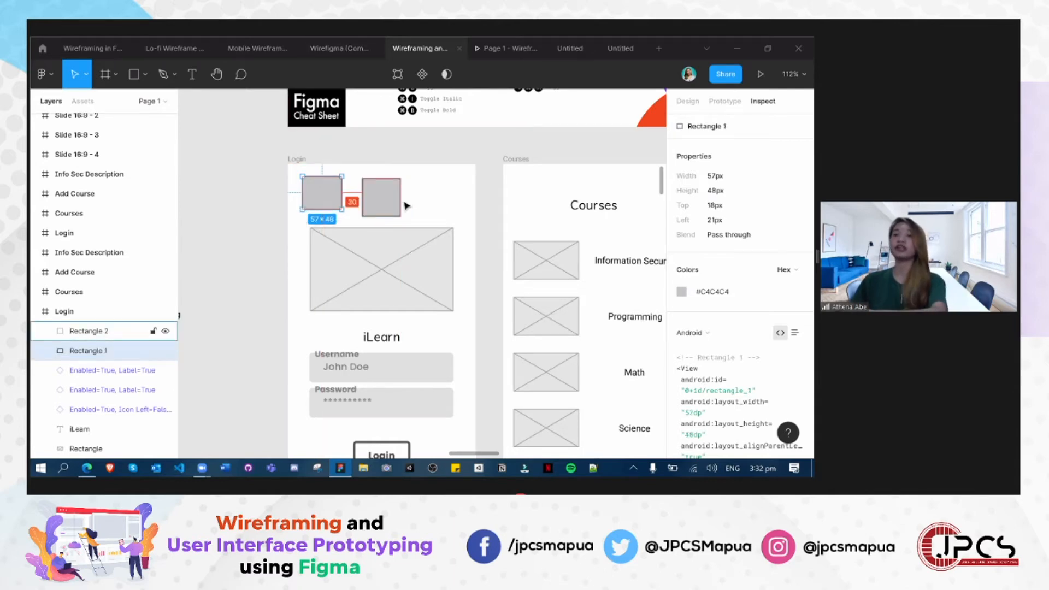
key("Delete")
left_click_drag(378, 202, 320, 198)
key("alt")
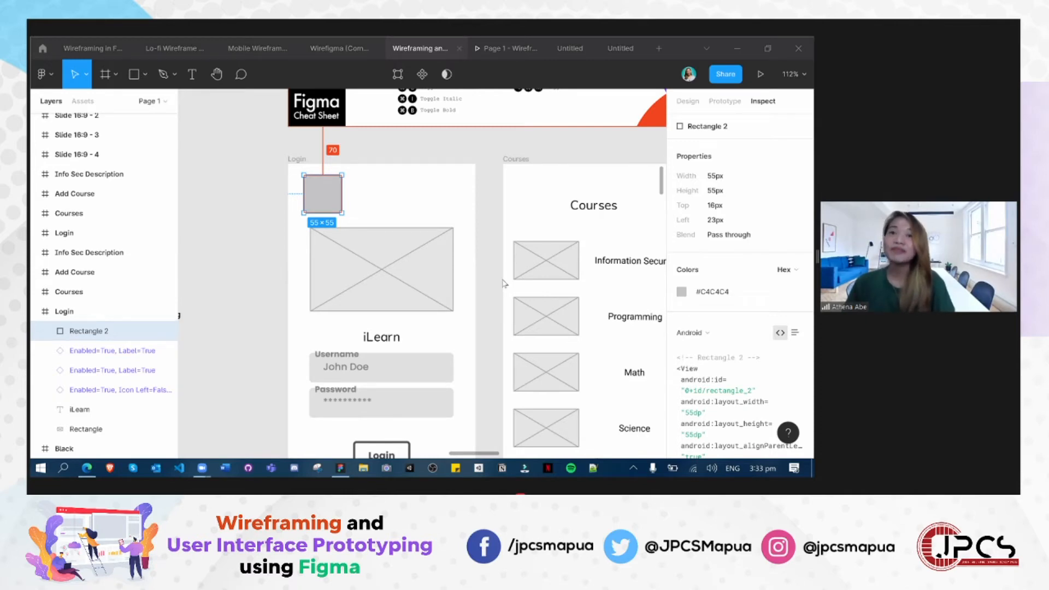
left_click(258, 278)
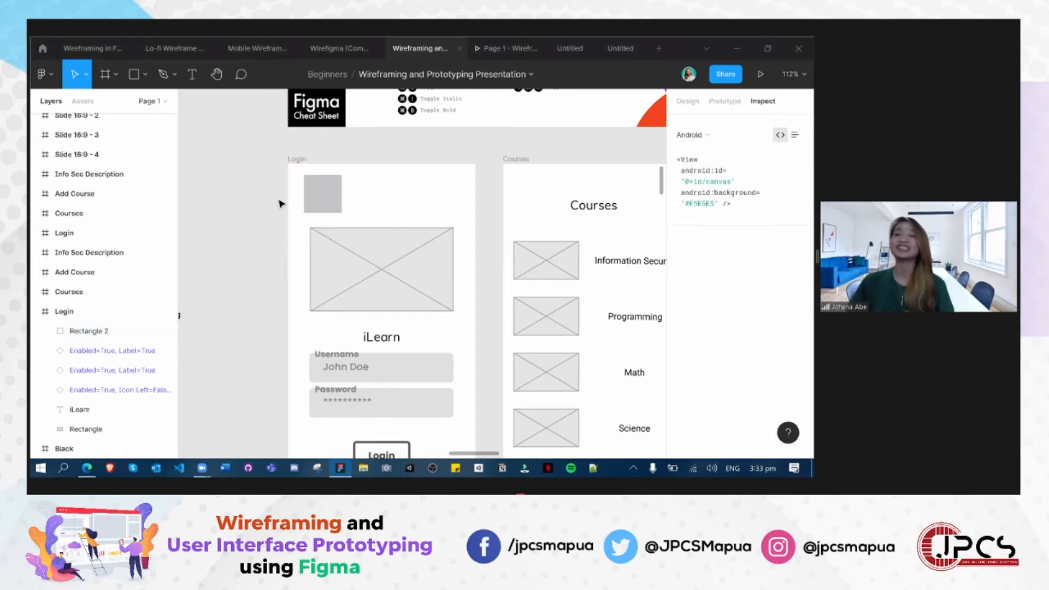
- Centre the square horizontally above the image placeholder, 20 px below the Login frame's top edge, and measure its distances to the frame edges
mouse_move(385, 212)
left_mouse_down()
mouse_move(375, 224)
mouse_move(389, 212)
left_mouse_up()
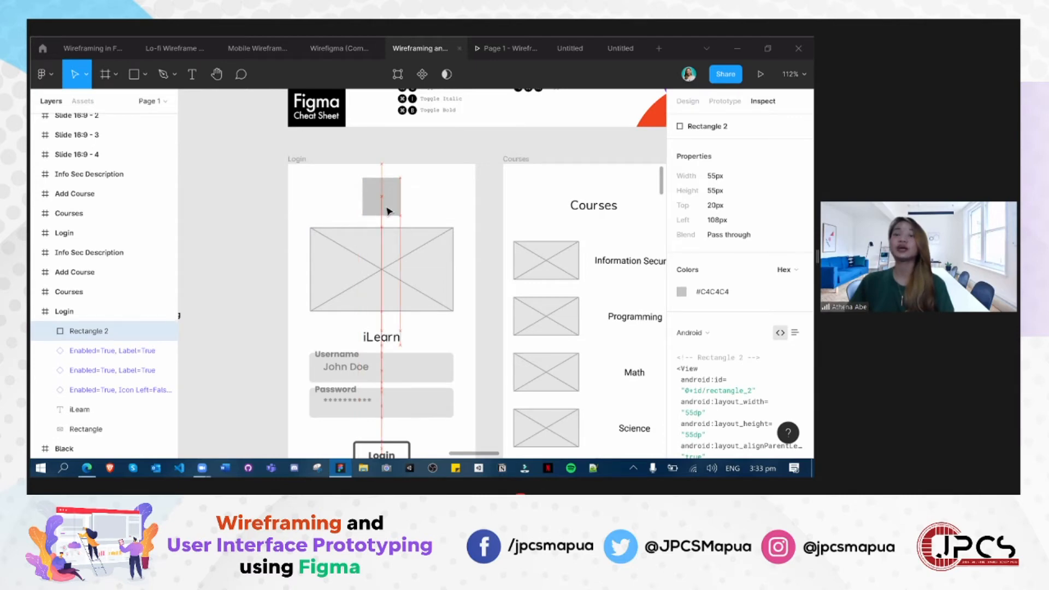
left_click(274, 262)
scroll(290, 297, "down", 4)
scroll(291, 300, "up", 6)
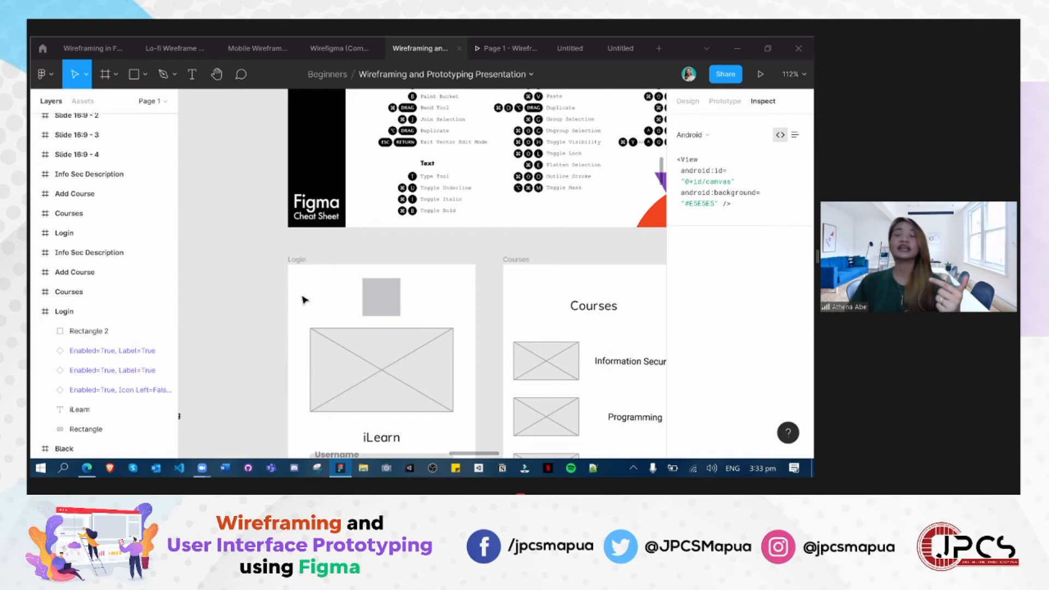
mouse_move(377, 298)
left_mouse_down()
mouse_move(323, 300)
mouse_move(381, 301)
left_mouse_up()
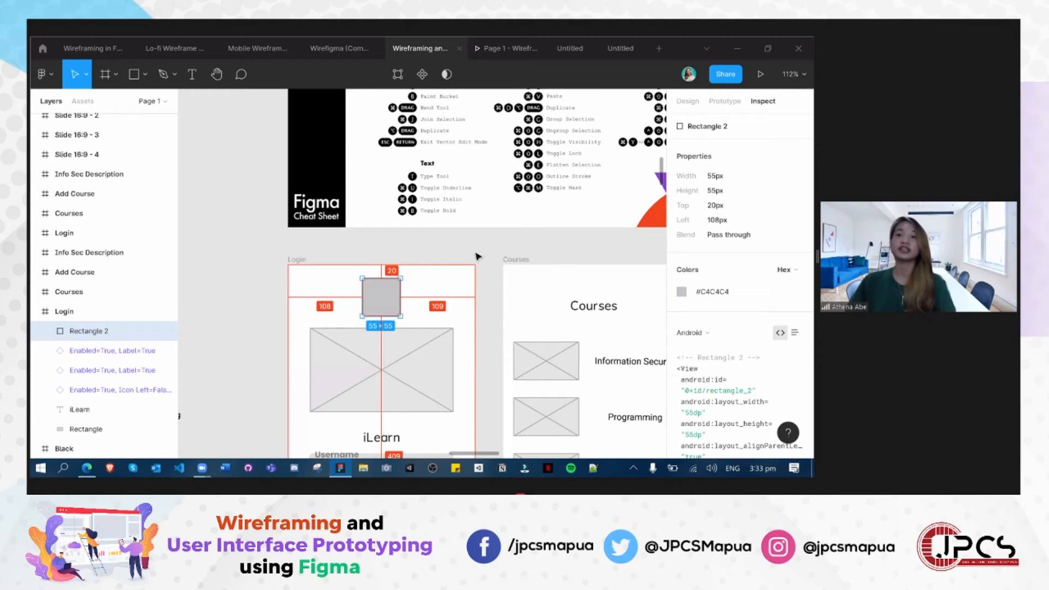
left_click(473, 327)
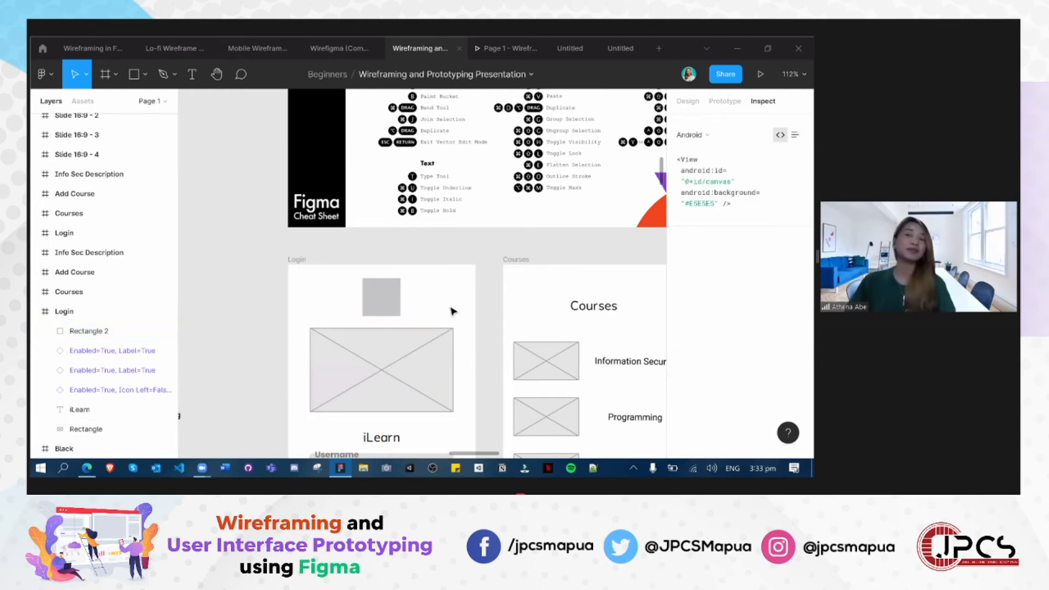
- Look over the grey Login and Courses wireframes together with the topic list and cheat sheet around them
scroll(232, 350, "down", 1)
scroll(232, 349, "down", 2)
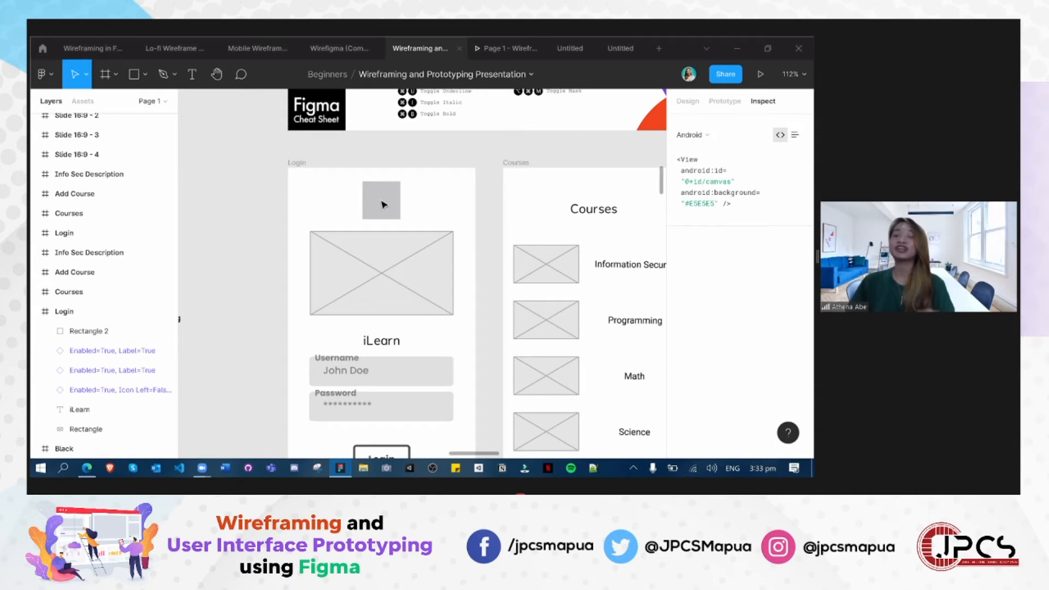
scroll(290, 367, "down", 3)
scroll(290, 367, "up", 6)
scroll(293, 369, "down", 6)
scroll(289, 367, "up", 5)
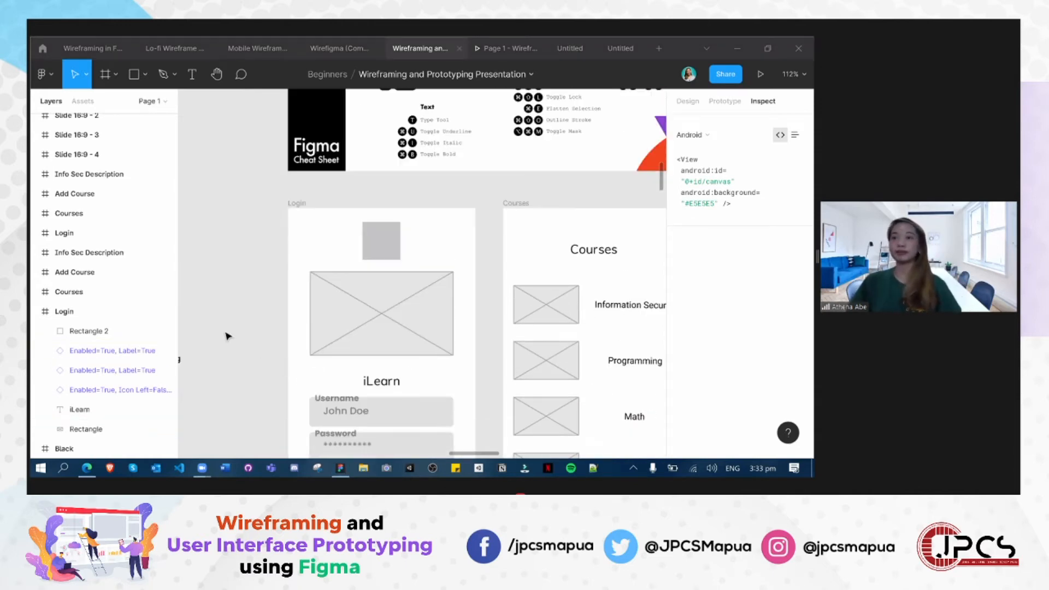
scroll(240, 267, "down", 1)
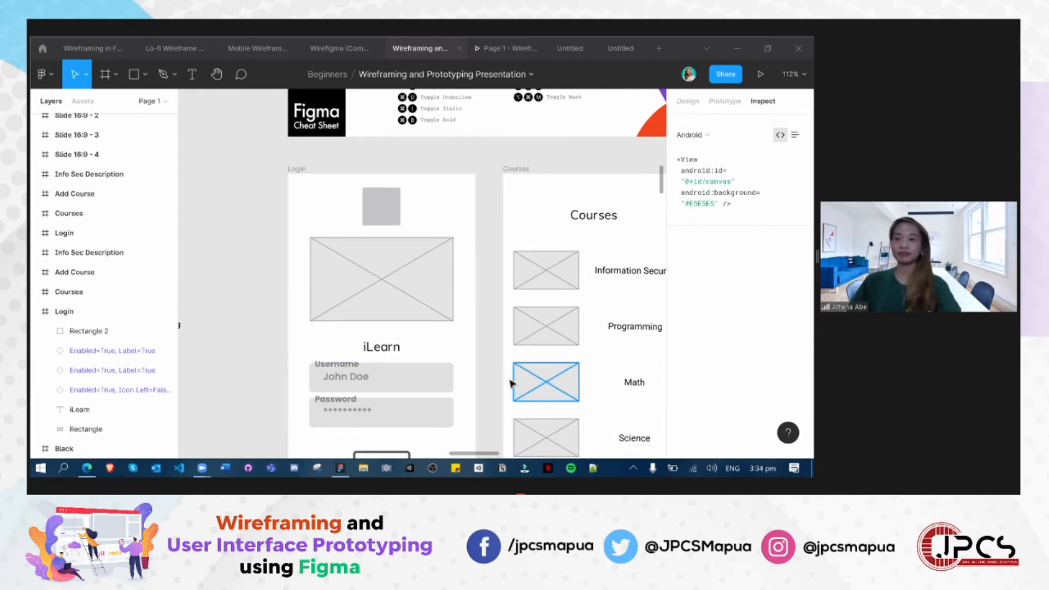
scroll(519, 388, "down", 3)
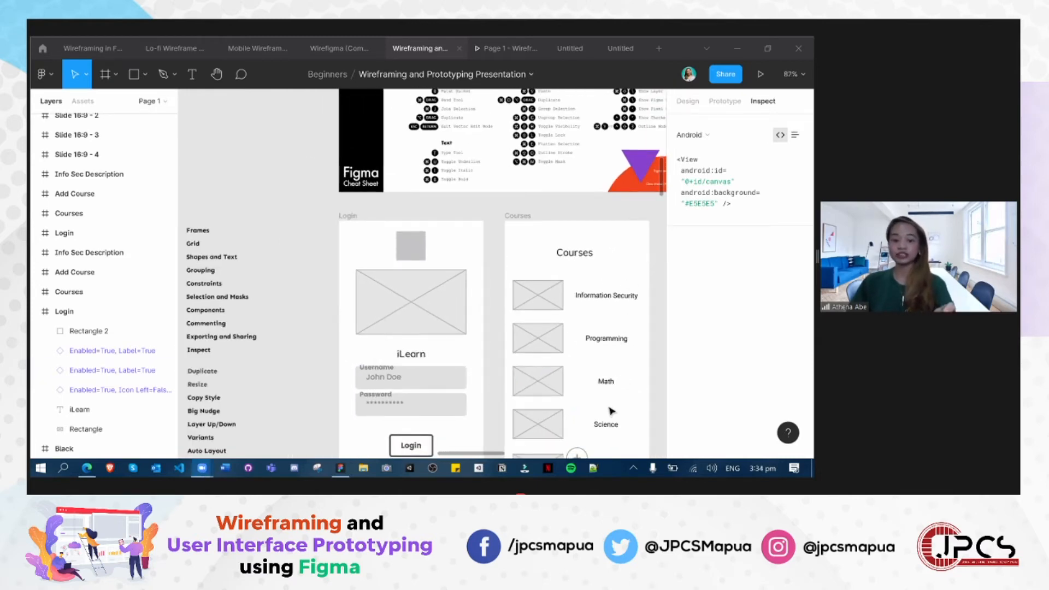
scroll(606, 412, "down", 3)
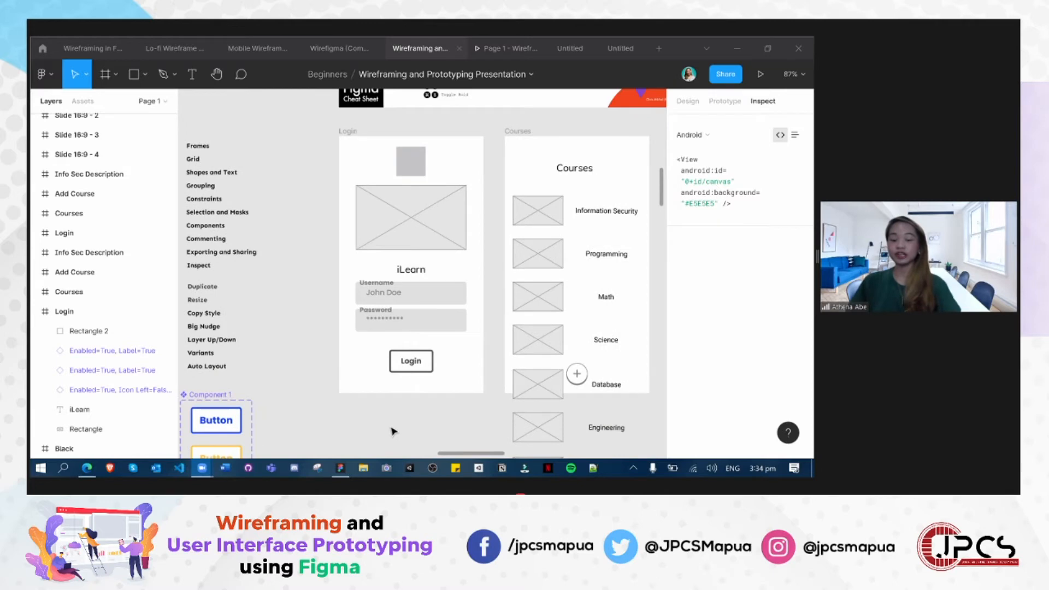
scroll(473, 415, "down", 2)
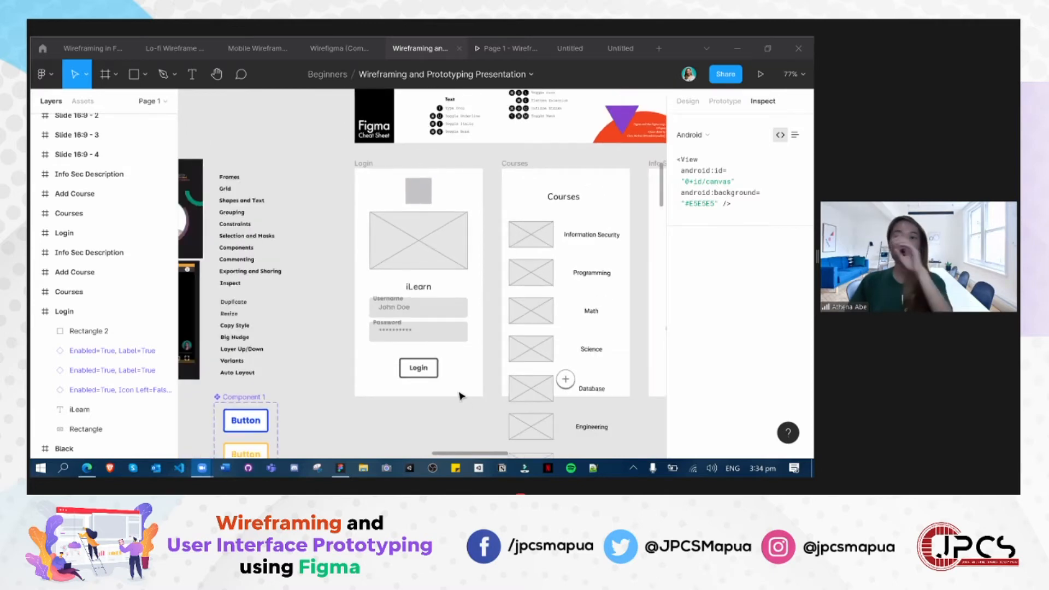
scroll(437, 401, "up", 3)
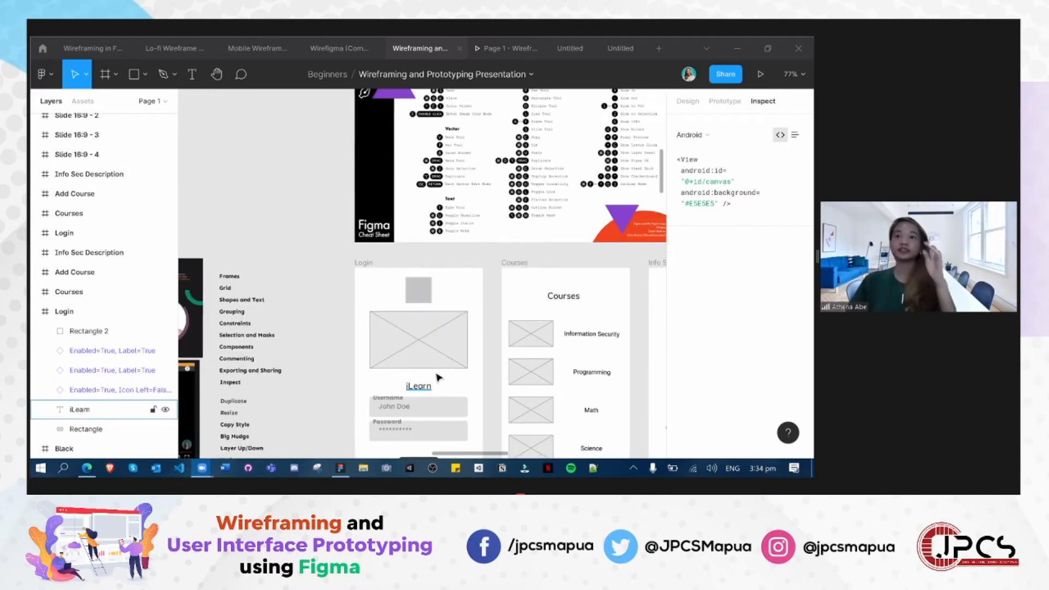
scroll(330, 381, "down", 3)
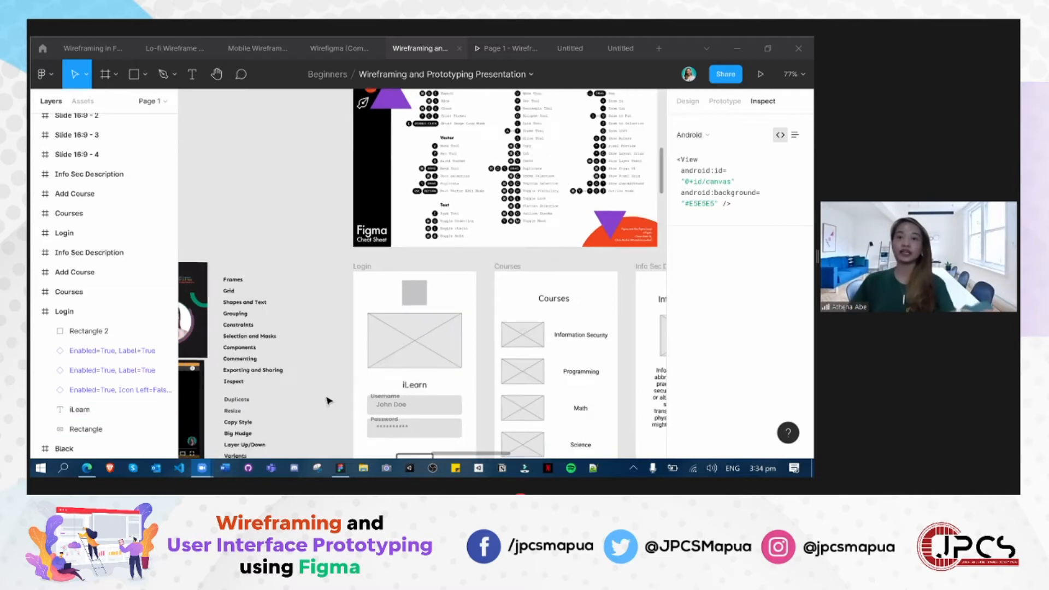
- Examine the grey Login frame down to its Login button, along with the neighbouring wireframes, cheat sheet and button components
scroll(512, 375, "down", 2)
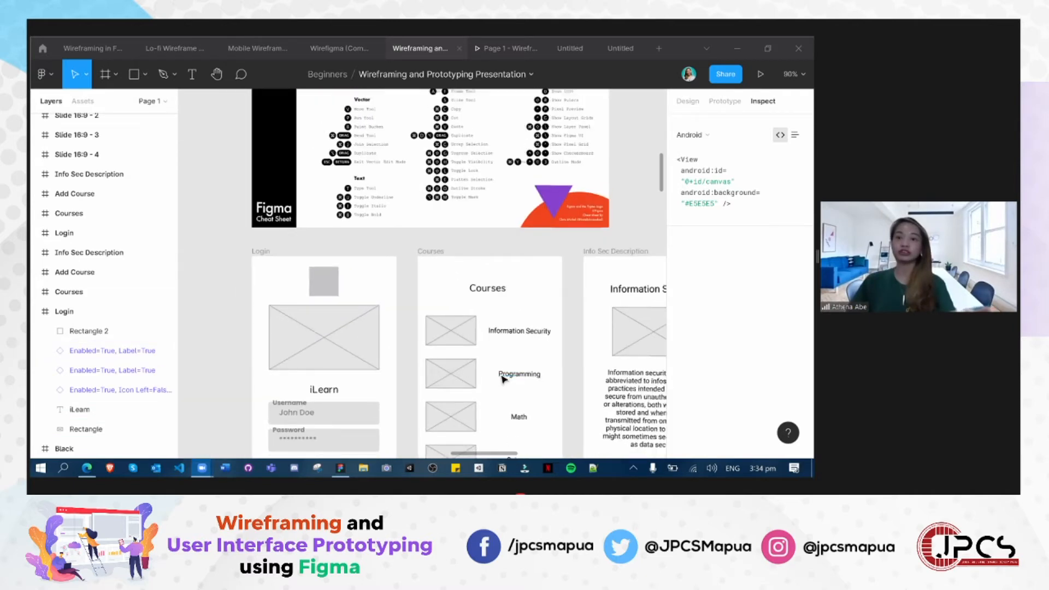
scroll(501, 382, "down", 1)
scroll(501, 381, "up", 4)
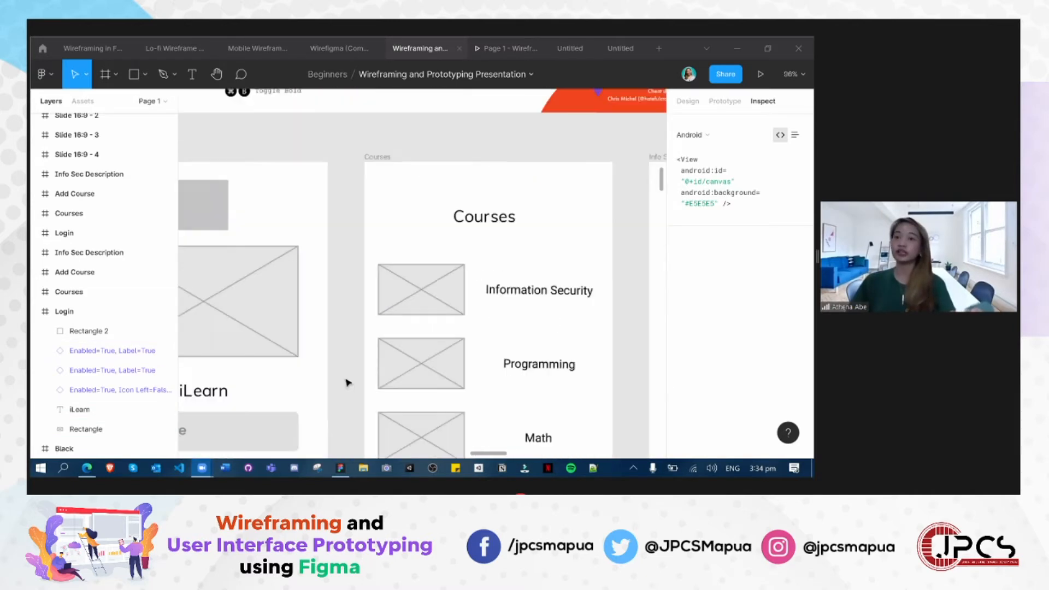
scroll(363, 356, "up", 1)
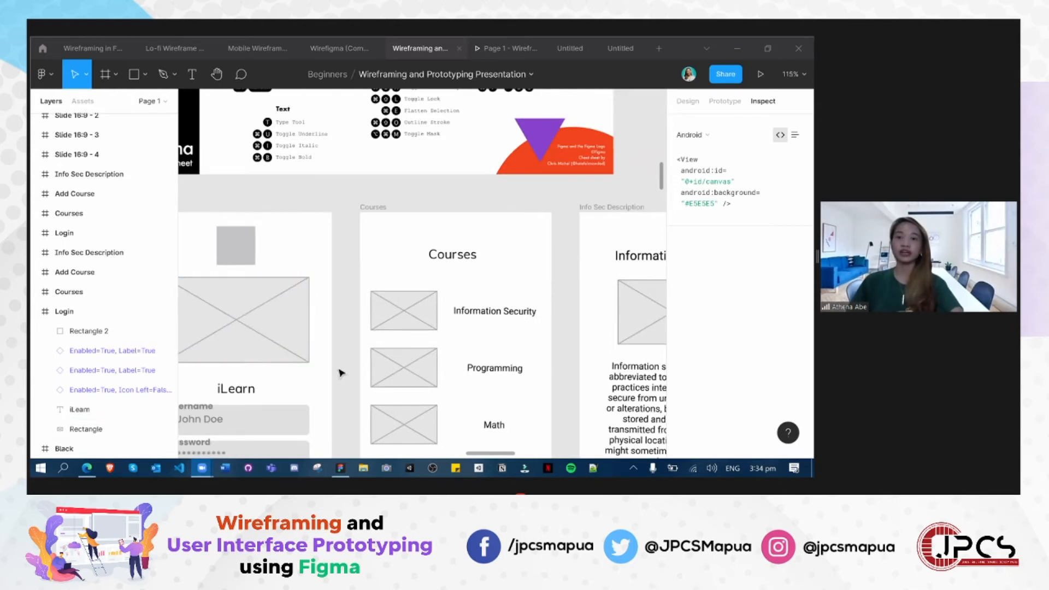
left_click(303, 356)
left_click(322, 394)
left_click_drag(328, 388, 597, 229)
left_click_drag(464, 183, 456, 274)
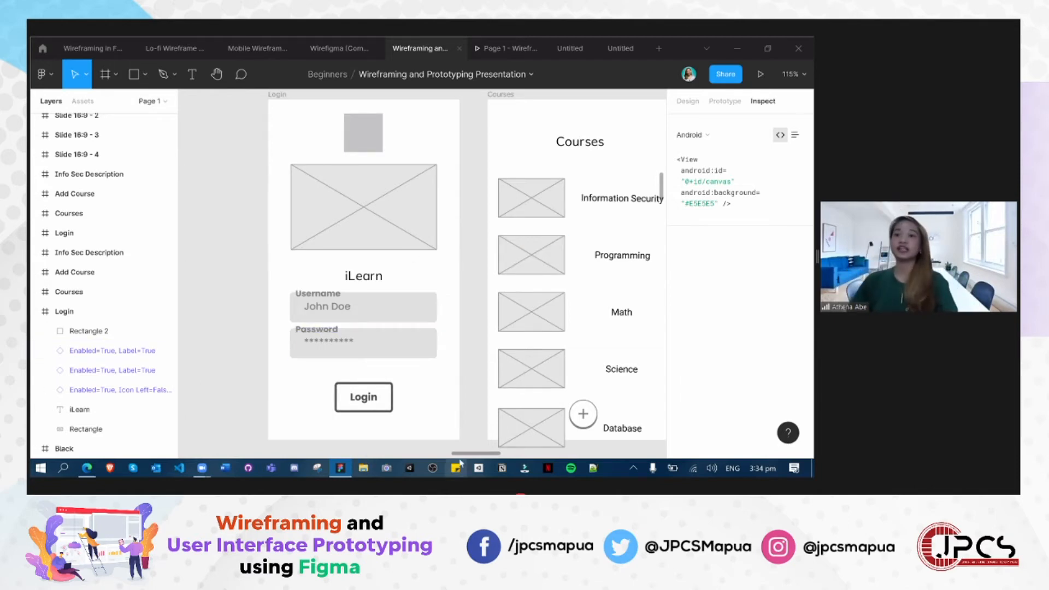
scroll(469, 451, "left", 5)
scroll(471, 452, "right", 5)
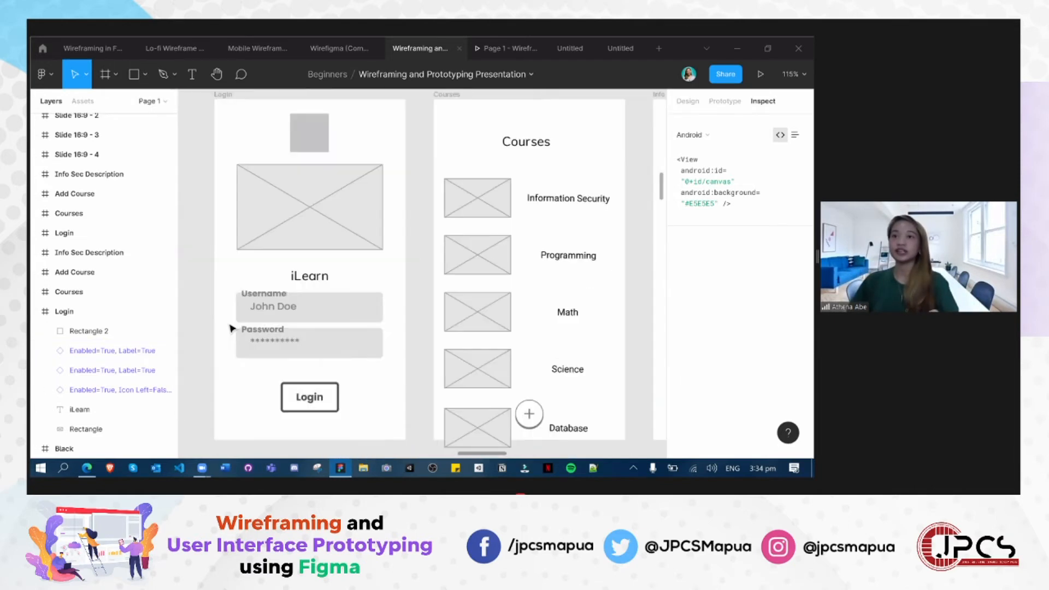
scroll(230, 330, "down", 5)
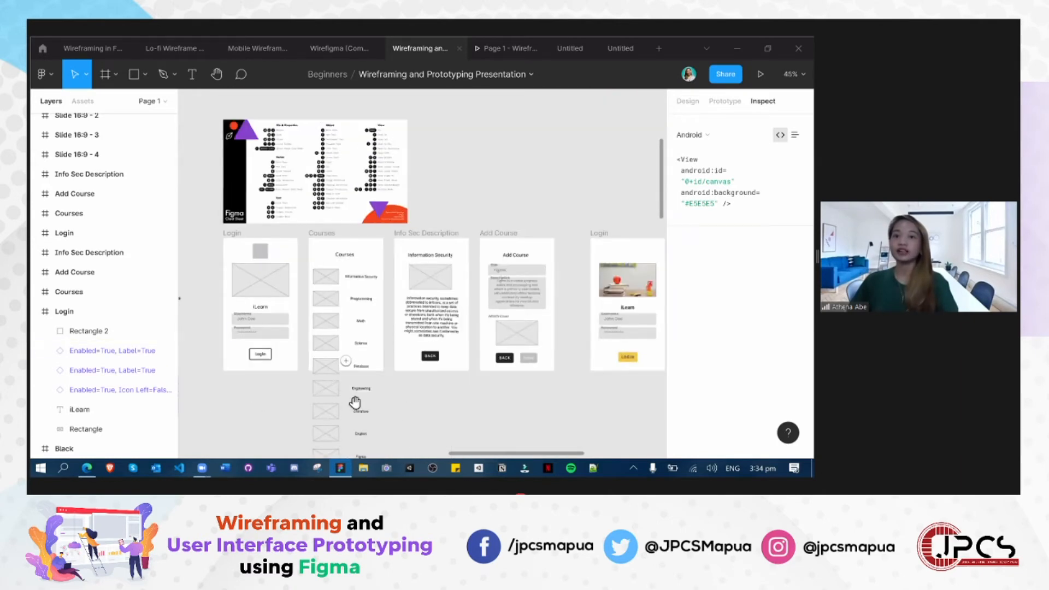
scroll(452, 417, "left", 5)
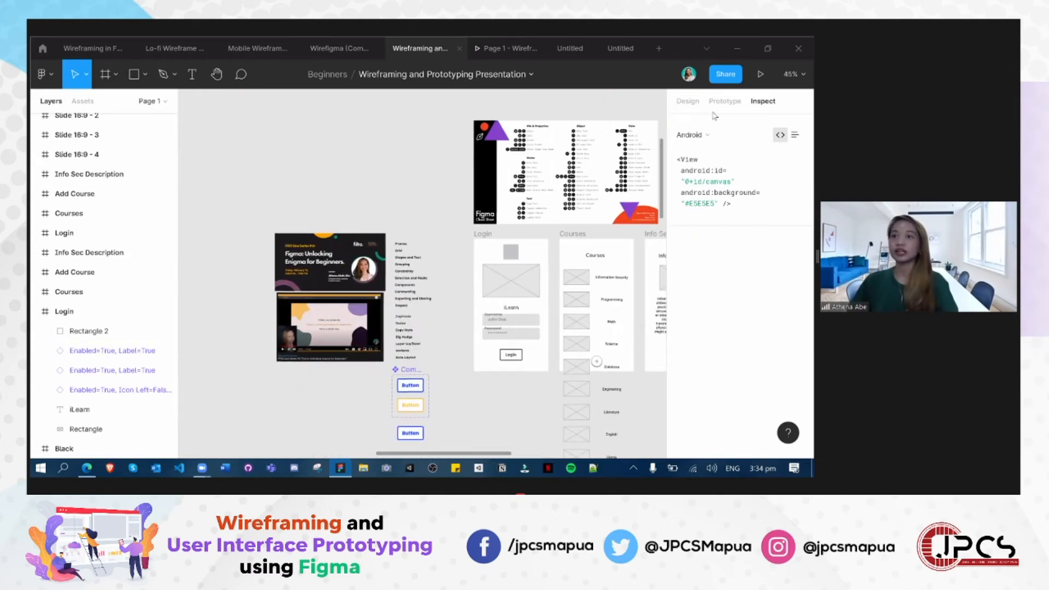
left_click_drag(271, 238, 384, 212)
left_click_drag(376, 253, 403, 263)
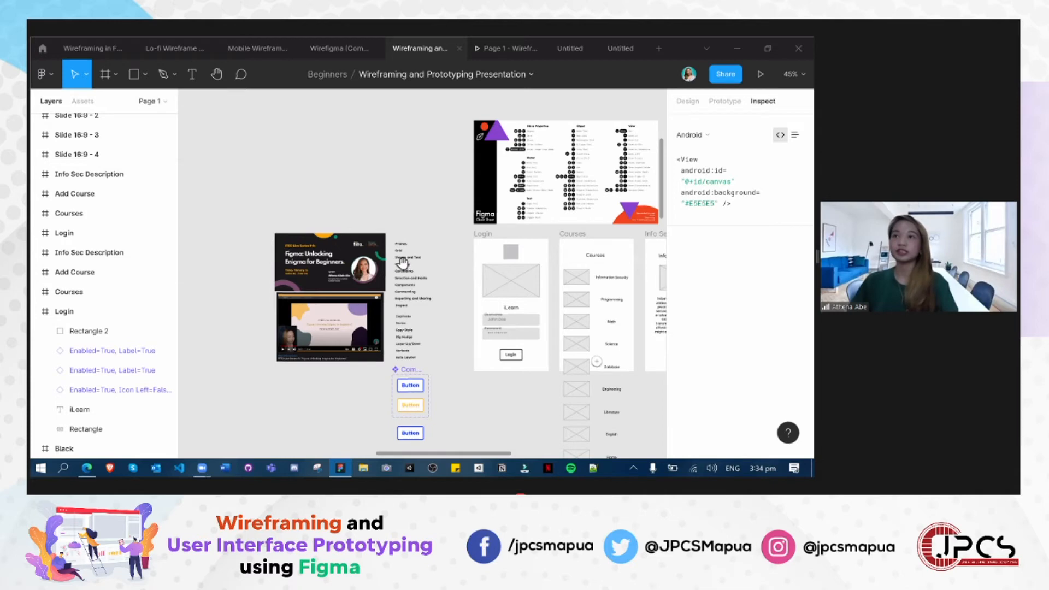
- Close the prototype preview, the Wireframing and Prototyping Presentation file and both Untitled files
left_click(540, 48)
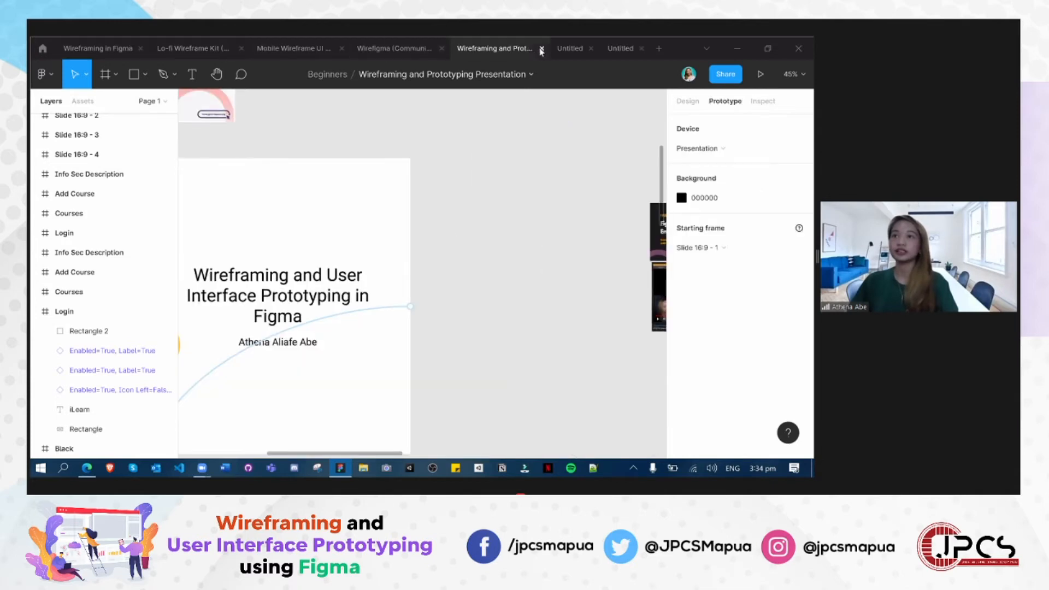
left_click(539, 49)
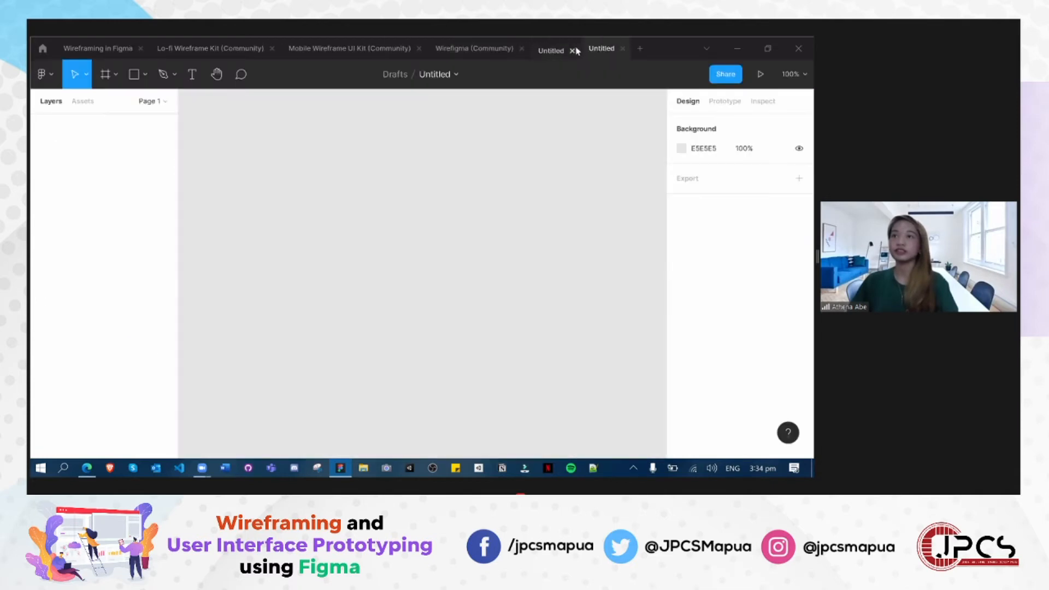
left_click(573, 49)
left_click(573, 48)
left_click(573, 49)
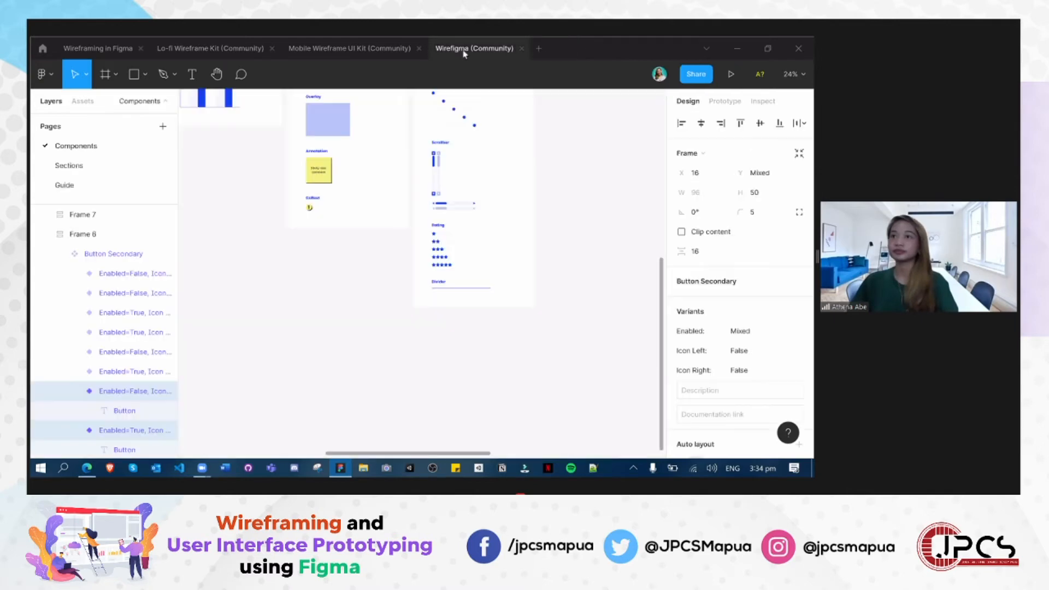
- Reopen the Wireframing and Prototyping Presentation file from the account's recently viewed files
left_click(42, 48)
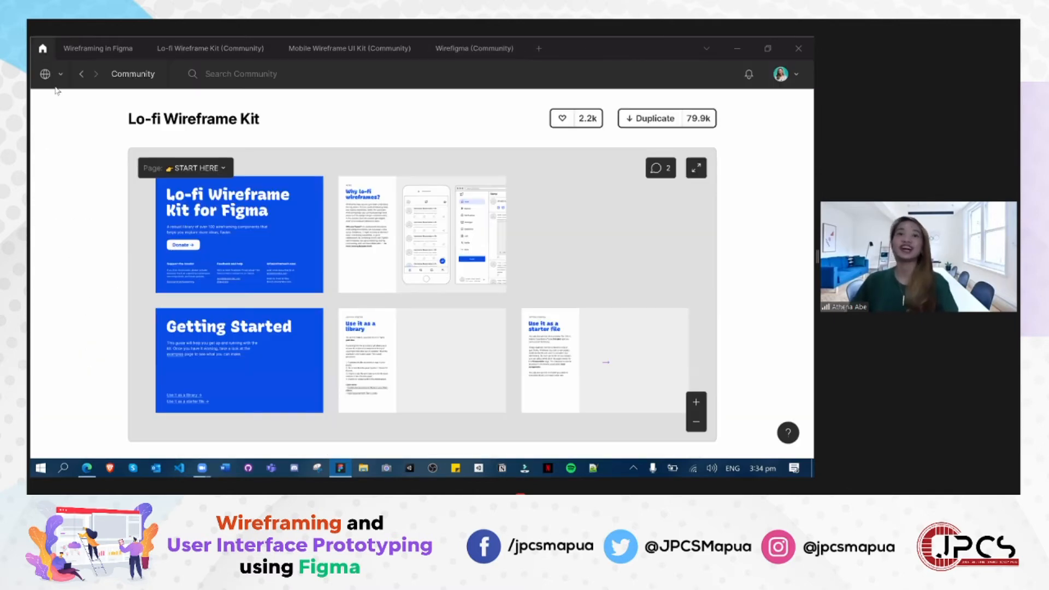
left_click(52, 74)
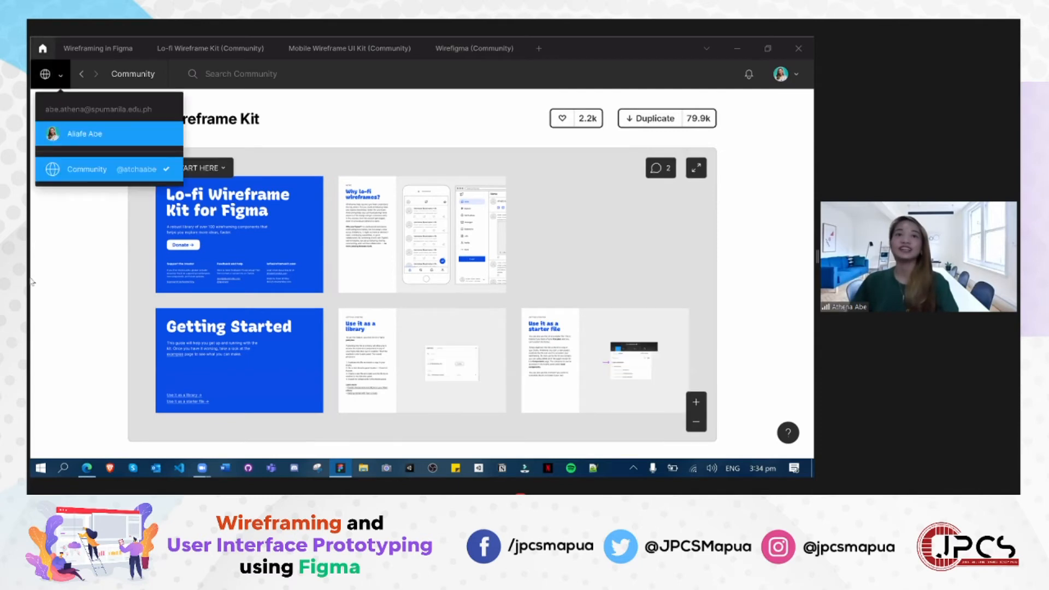
left_click(82, 133)
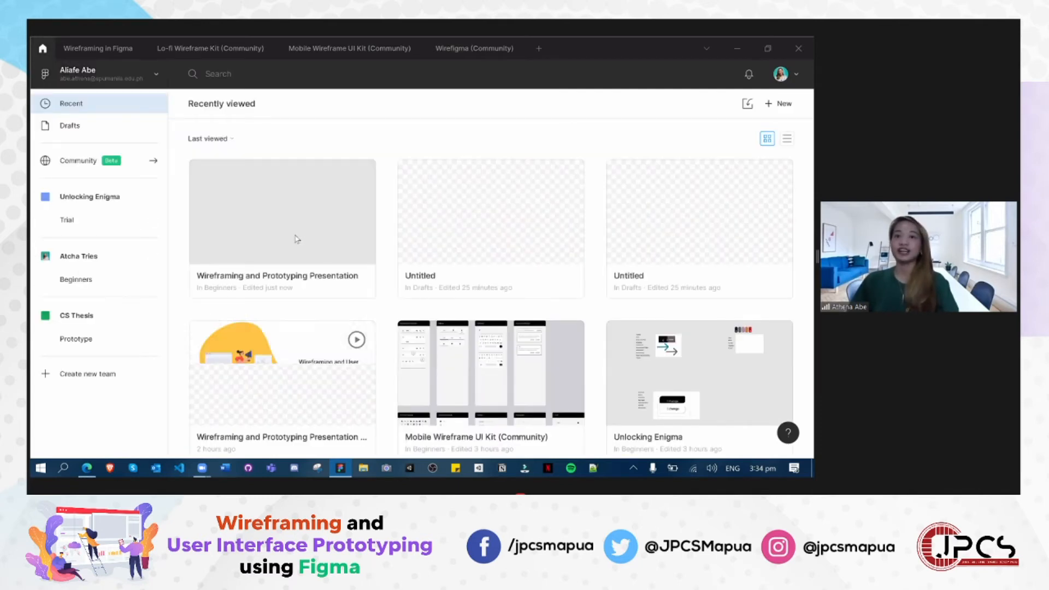
double_click(297, 239)
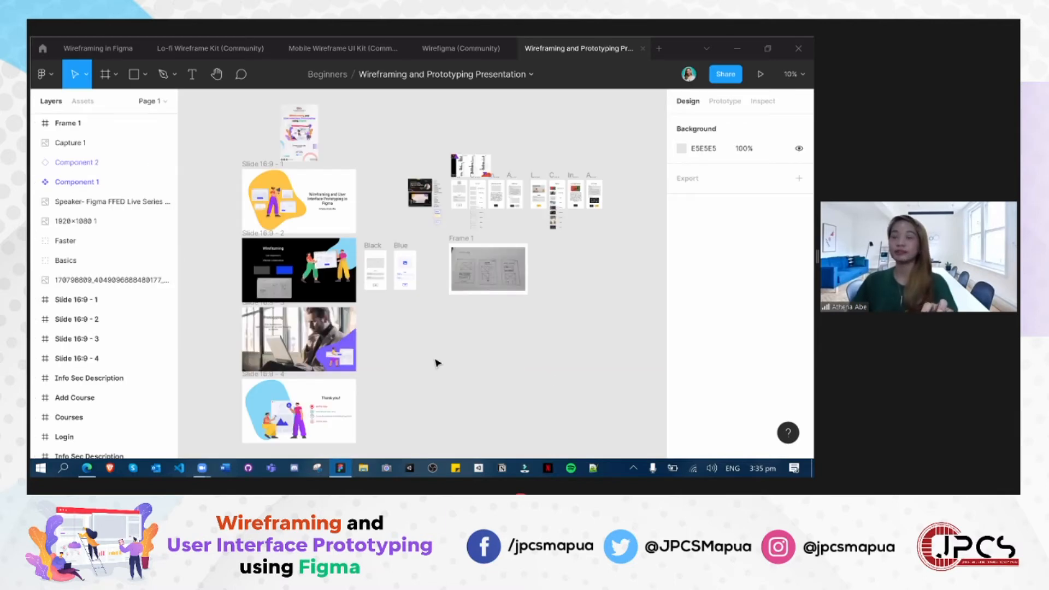
- Show the prototype settings and examine the connections linking the slides with the Black, Blue and sketch frames
scroll(438, 364, "up", 3)
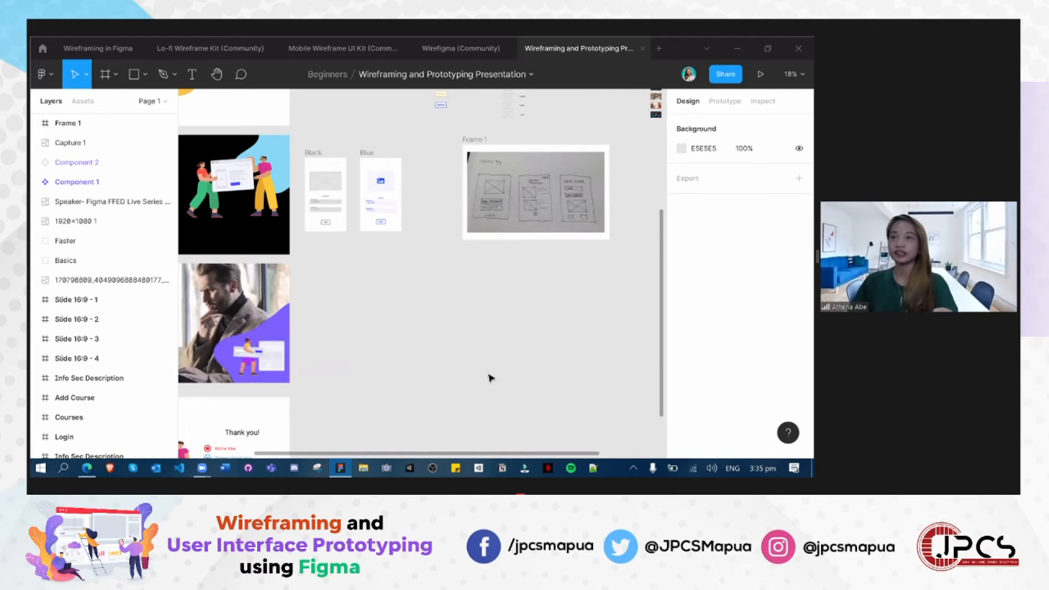
scroll(590, 259, "up", 3)
left_click(725, 101)
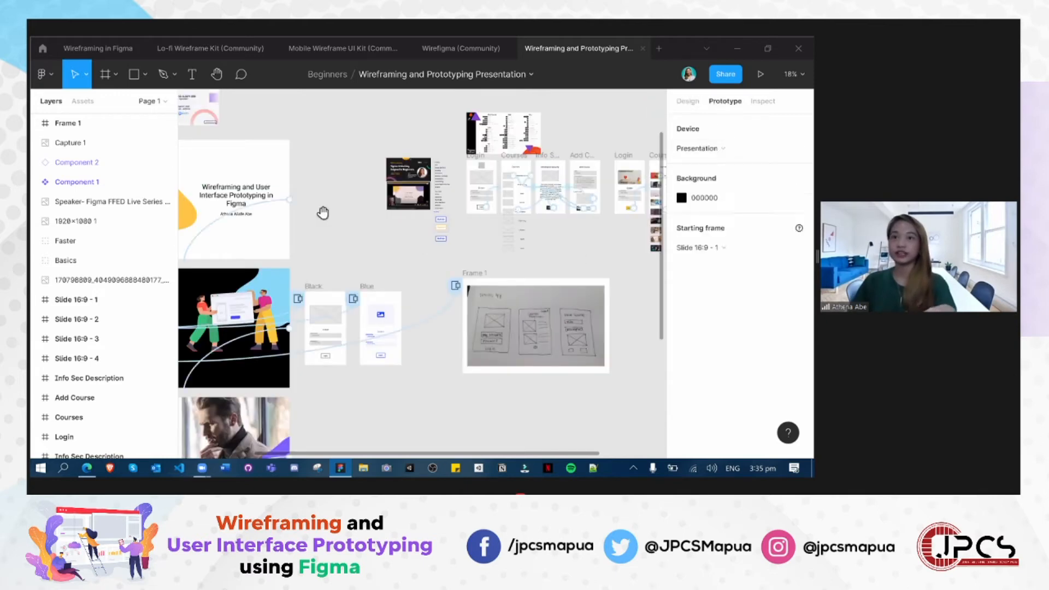
scroll(464, 410, "down", 1)
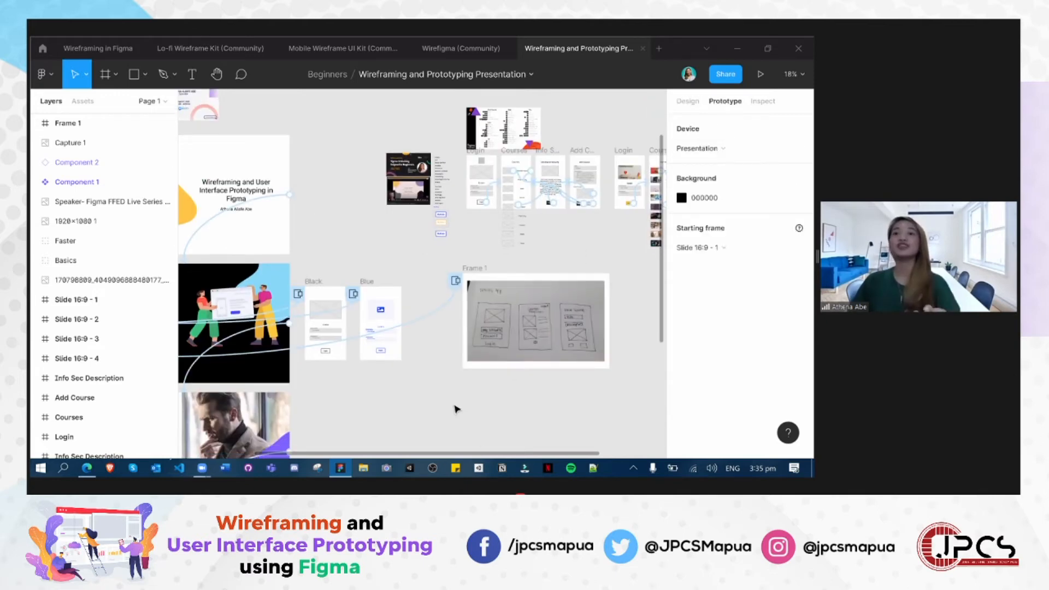
scroll(452, 405, "down", 3)
scroll(457, 394, "down", 2)
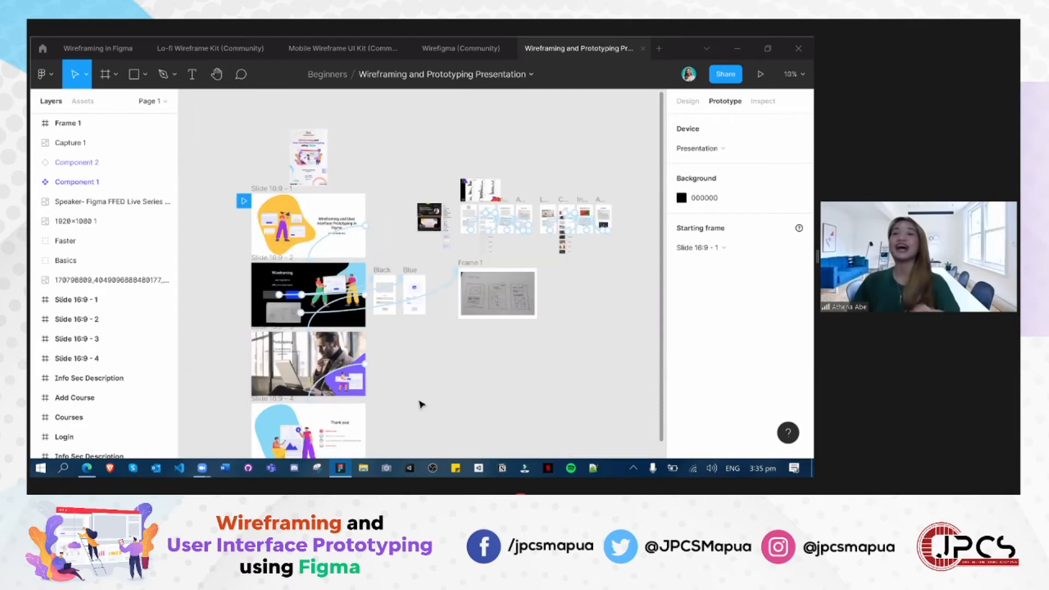
scroll(442, 394, "up", 2)
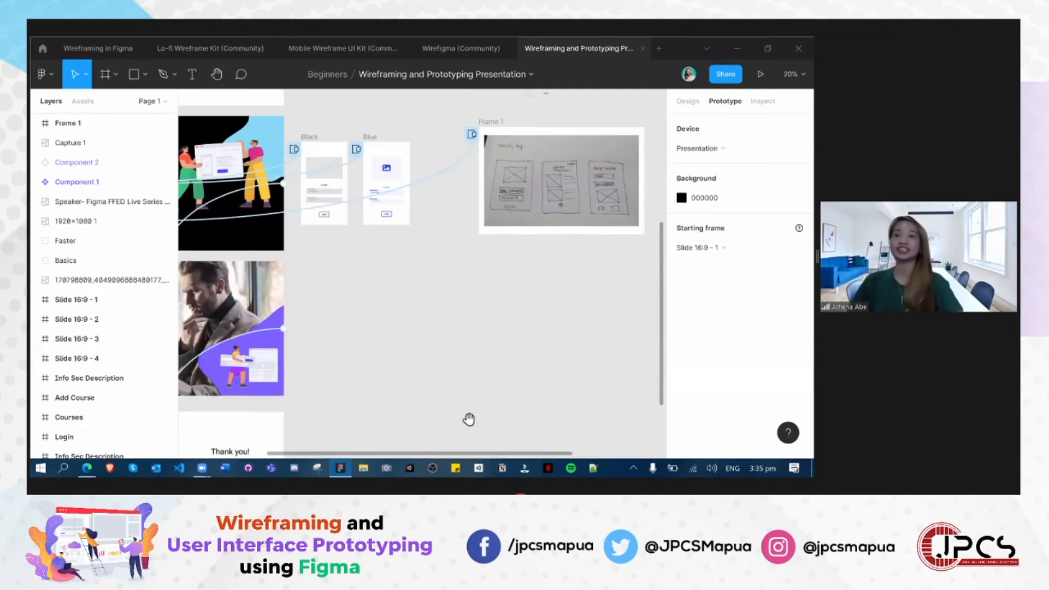
left_click_drag(464, 452, 408, 427)
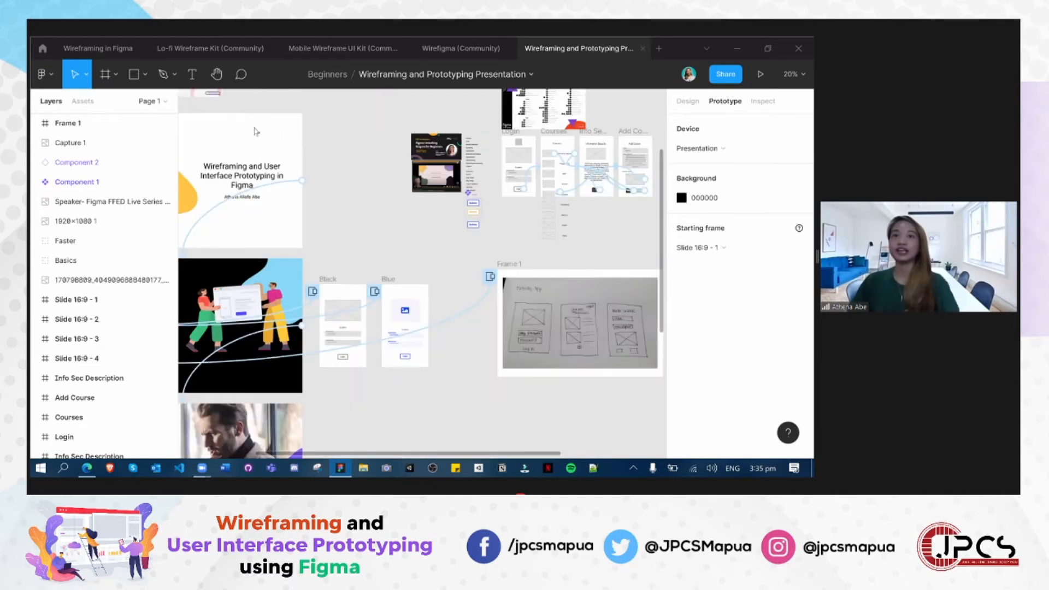
left_click_drag(255, 131, 450, 136)
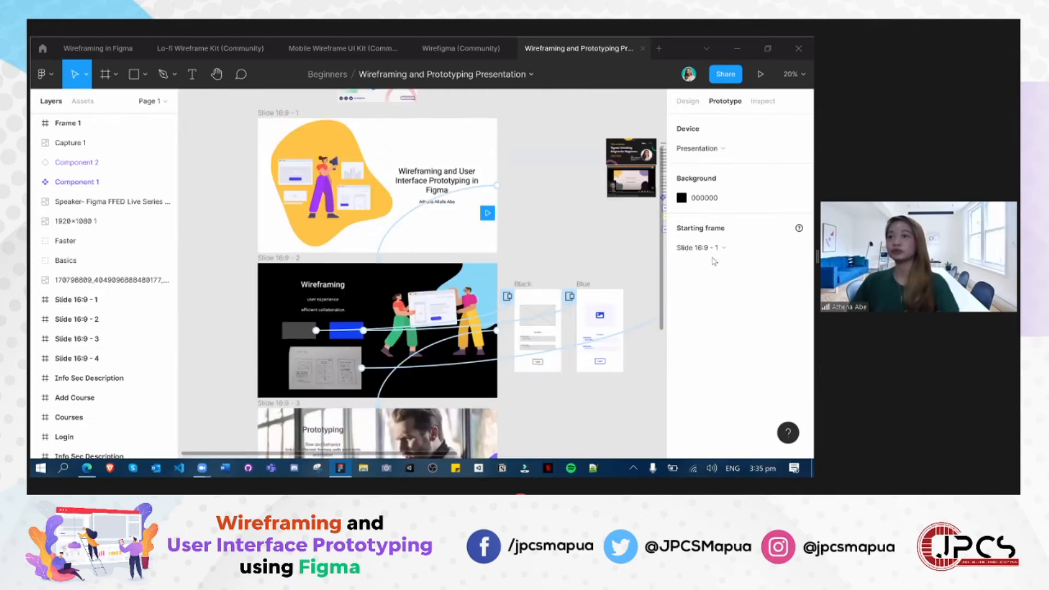
- Make the grey Login frame the prototype's starting frame and present the prototype from it
scroll(334, 136, "right", 3)
scroll(349, 161, "right", 6)
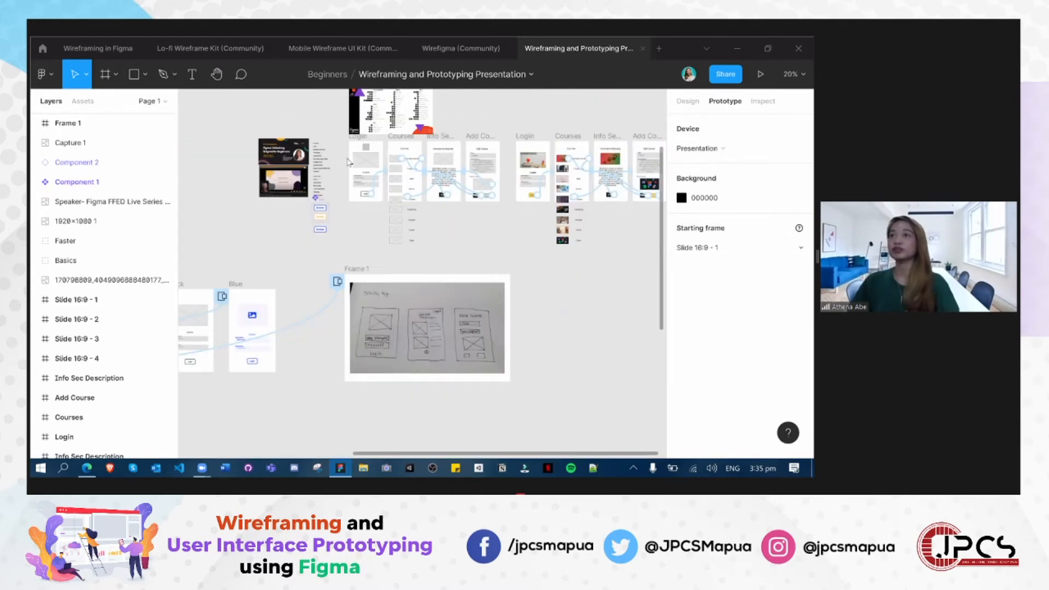
left_click(350, 163)
left_click(761, 74)
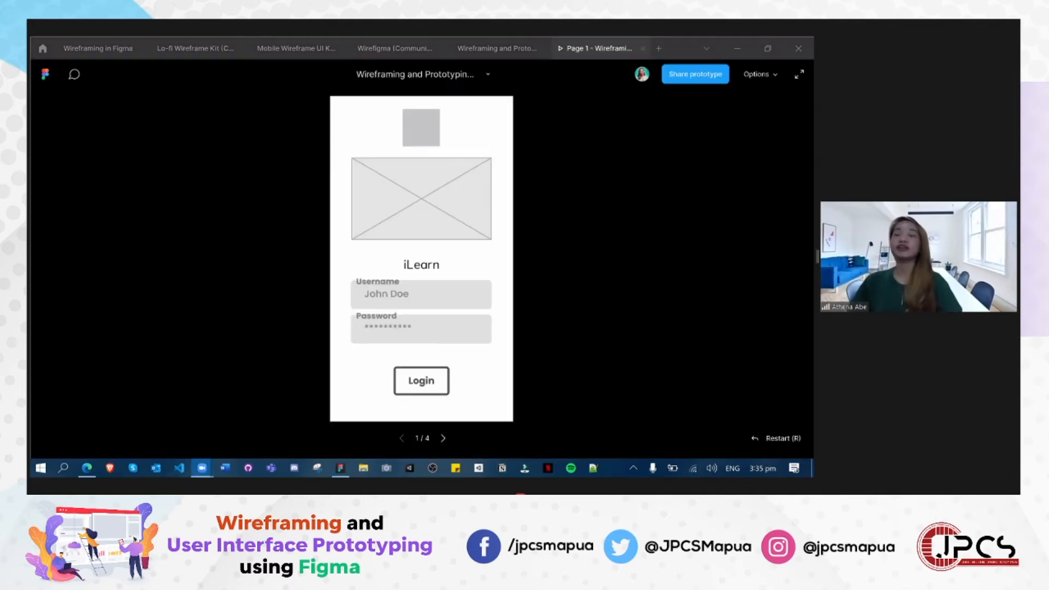
left_click(447, 344)
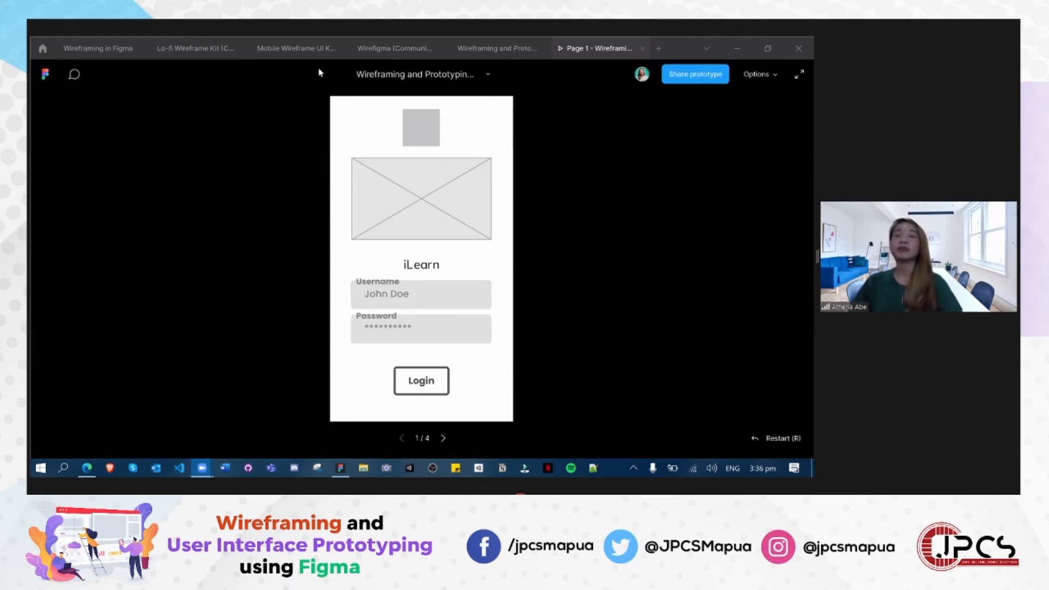
left_click(596, 417)
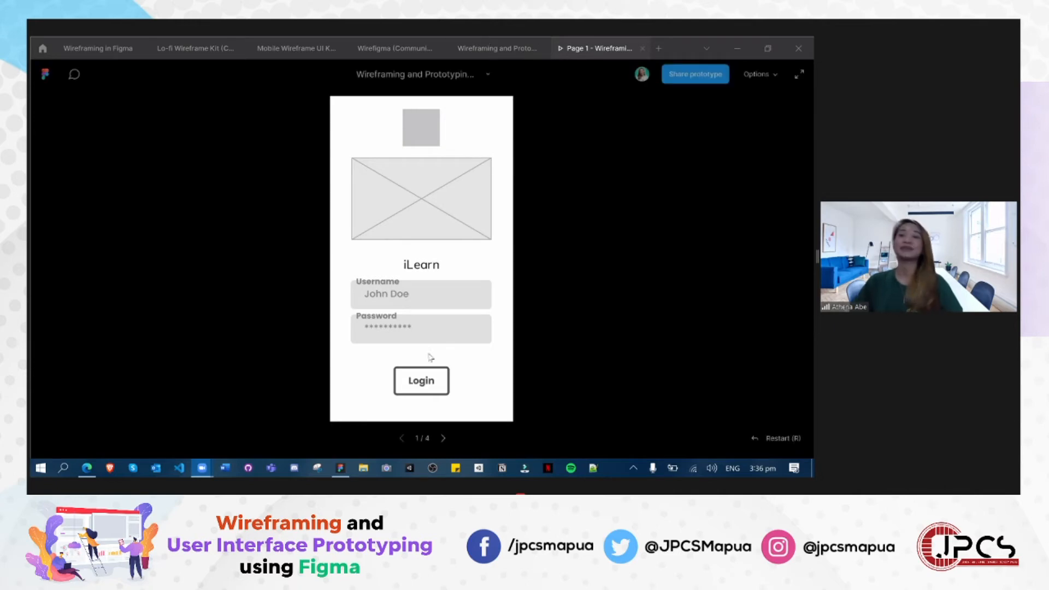
- Return to the presentation file and inspect the connection from the grey Login button to Courses and the square's interactions
left_click(495, 48)
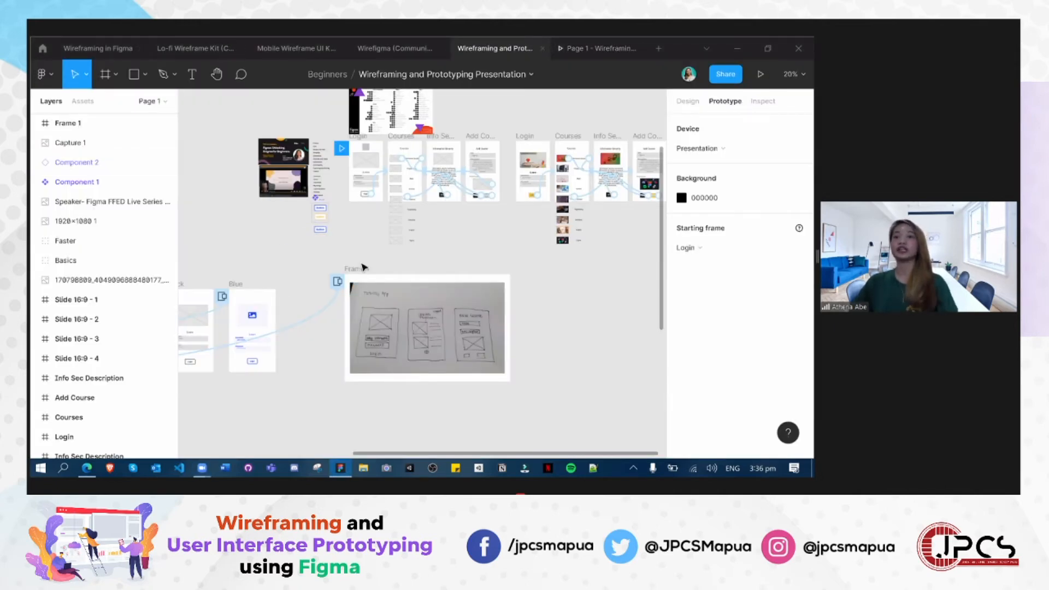
scroll(305, 232, "up", 3)
scroll(519, 290, "up", 2)
scroll(520, 289, "up", 2)
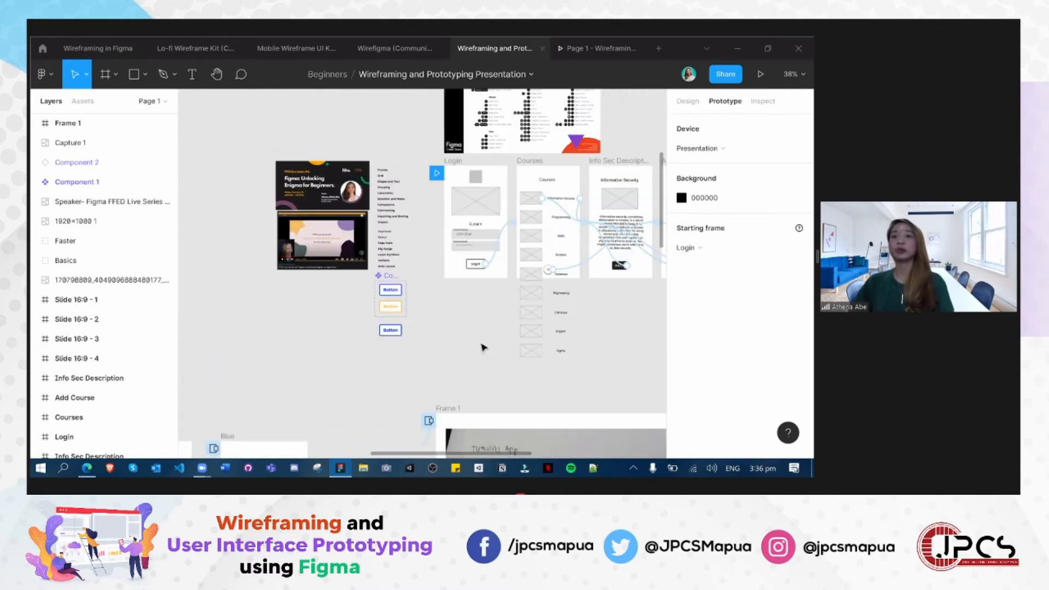
scroll(504, 323, "up", 3)
scroll(465, 334, "up", 5)
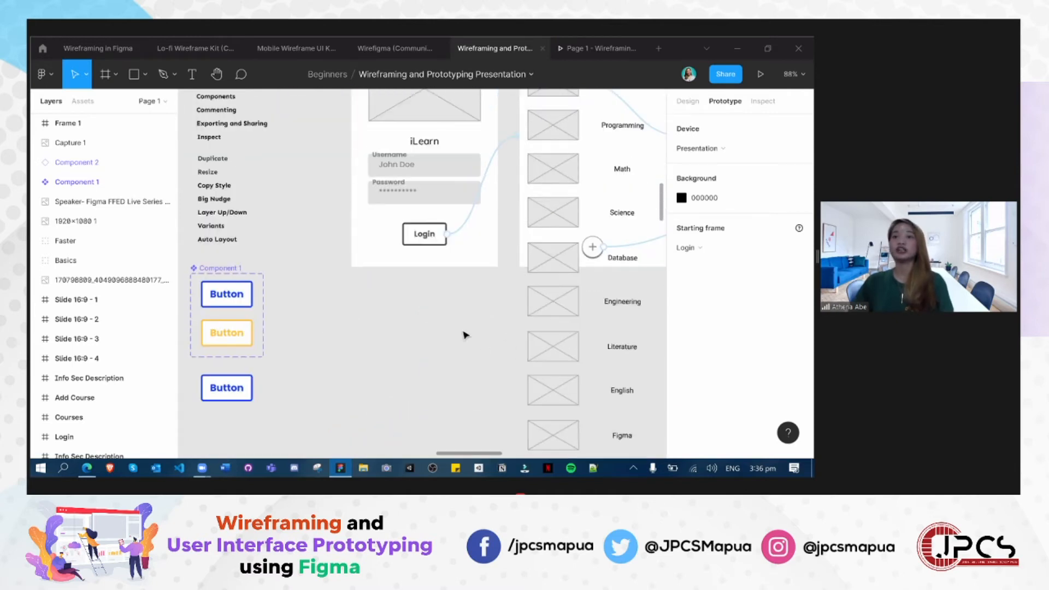
scroll(503, 333, "up", 2)
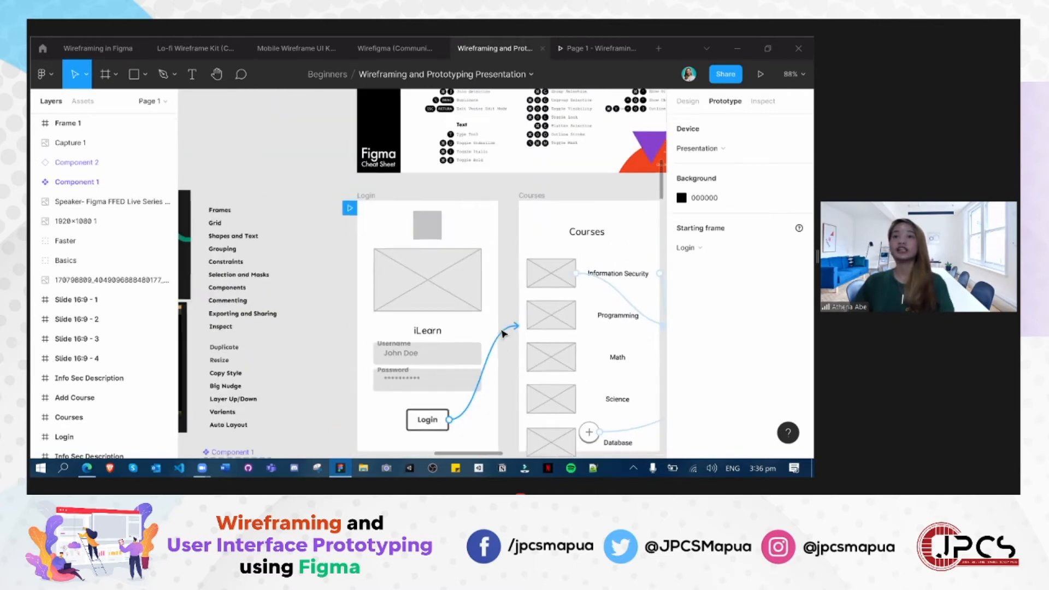
scroll(418, 184, "down", 1)
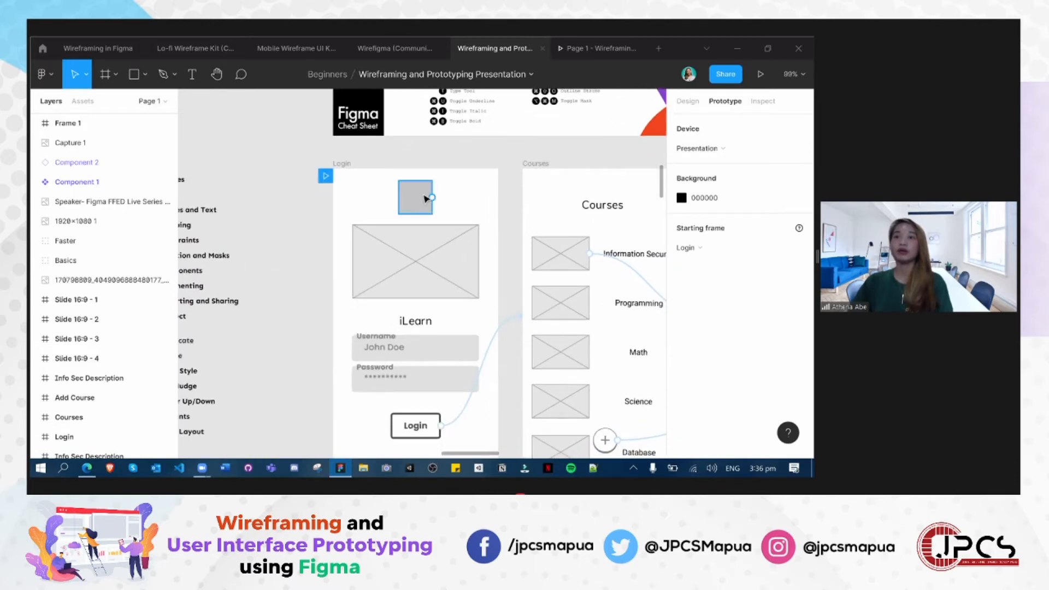
left_click(426, 199)
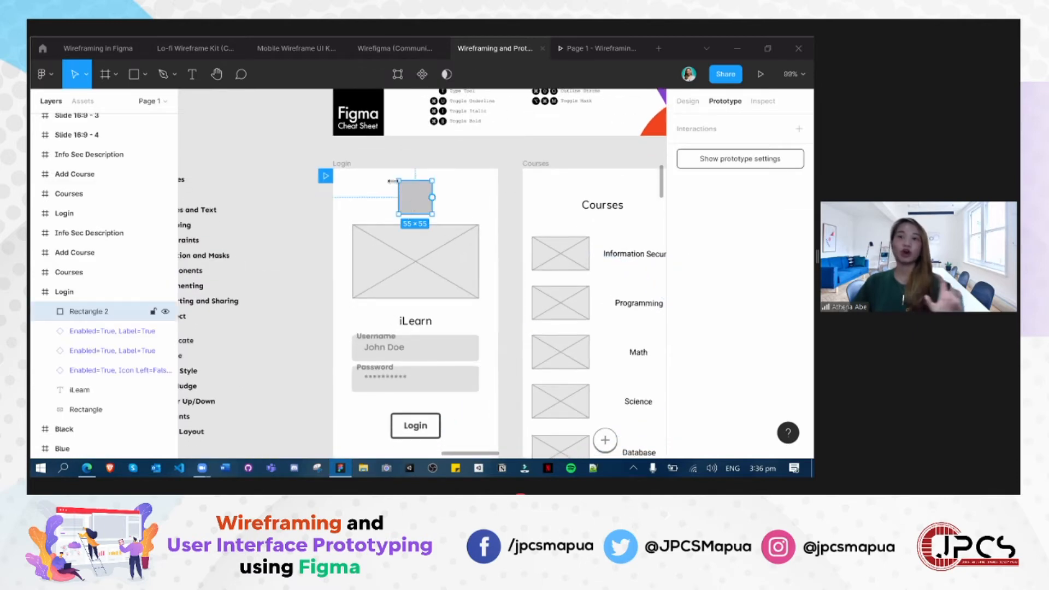
left_click(456, 209)
left_click(421, 208)
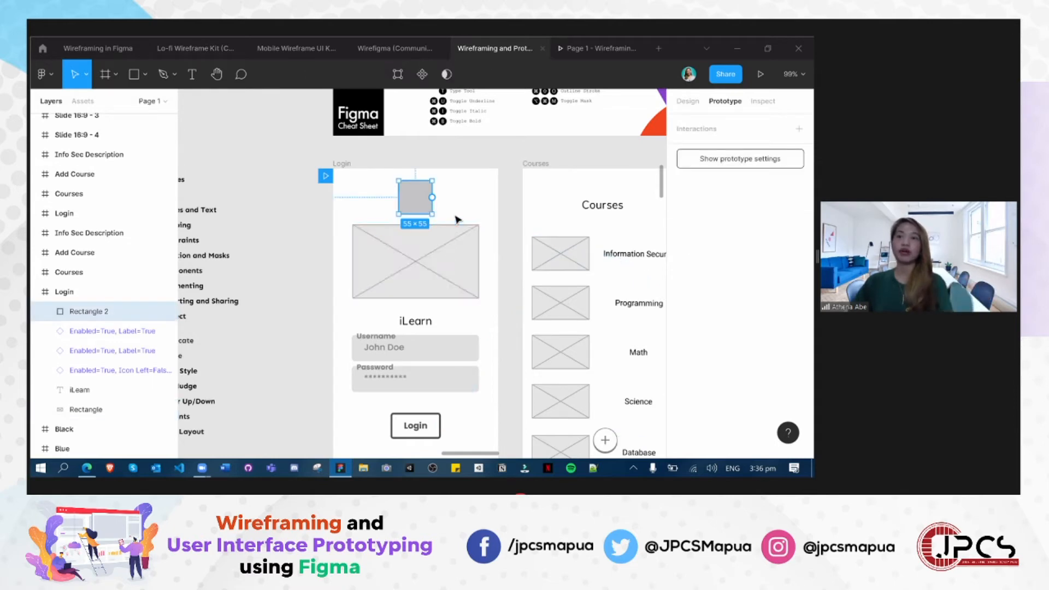
- Delete the grey frame's Login button and put a copy of the 55 × 55 px square in its place below the Password field
scroll(437, 219, "down", 1)
left_click(416, 410)
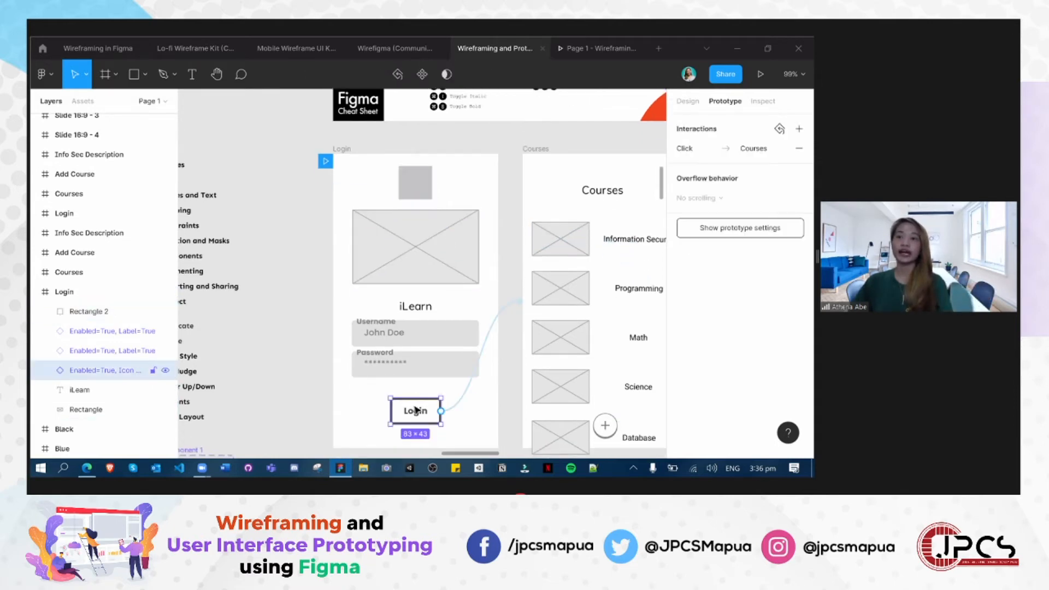
key("Delete")
left_click(413, 183)
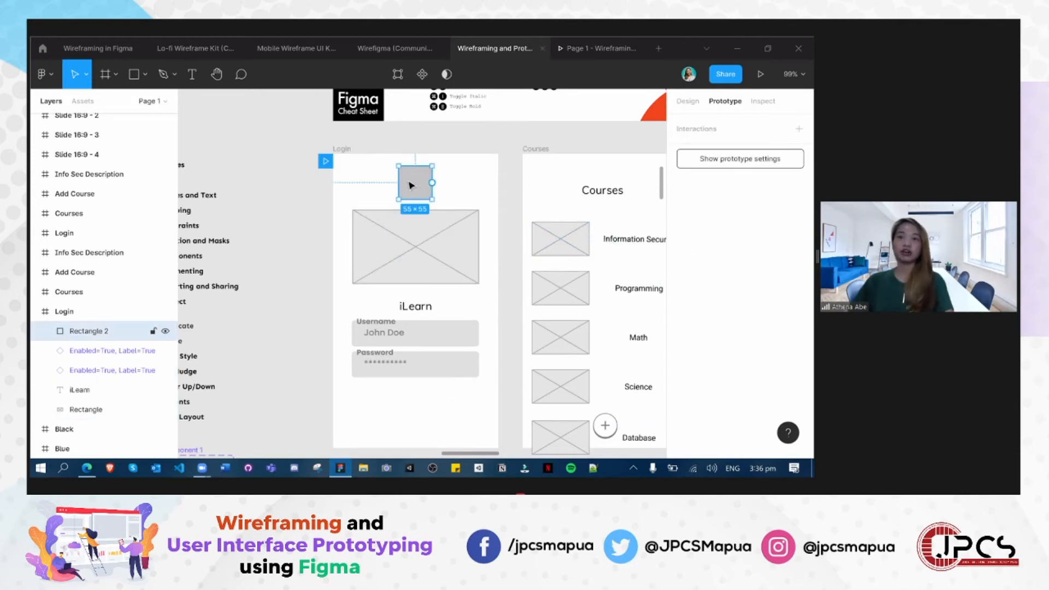
left_click_drag(413, 185, 414, 415, "alt")
left_click(319, 390)
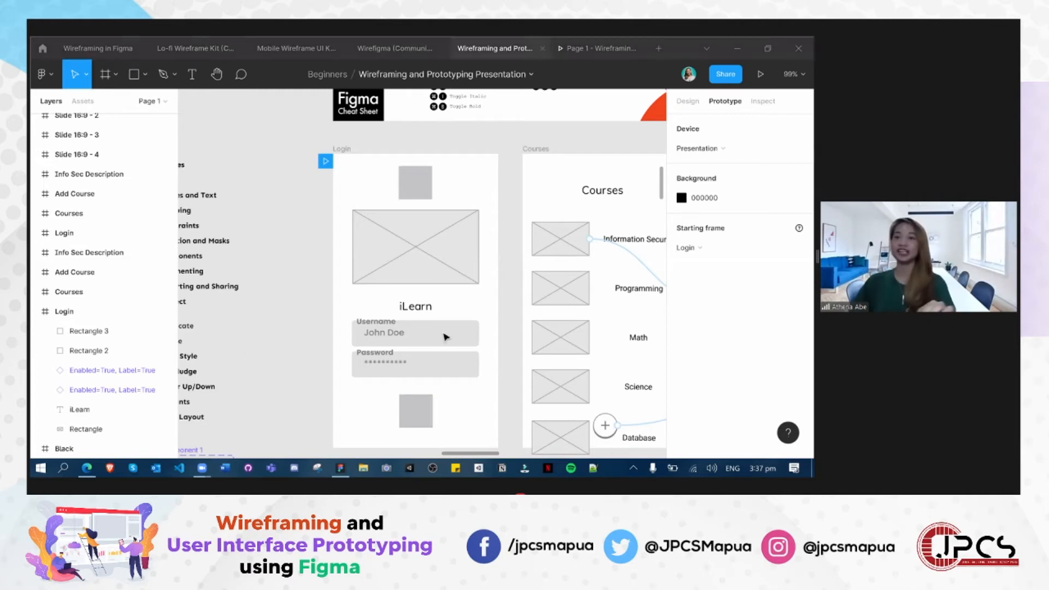
- Reshape the square below the Password field in the grey Login frame into a button rectangle of about 79 × 32 px
scroll(498, 345, "up", 2)
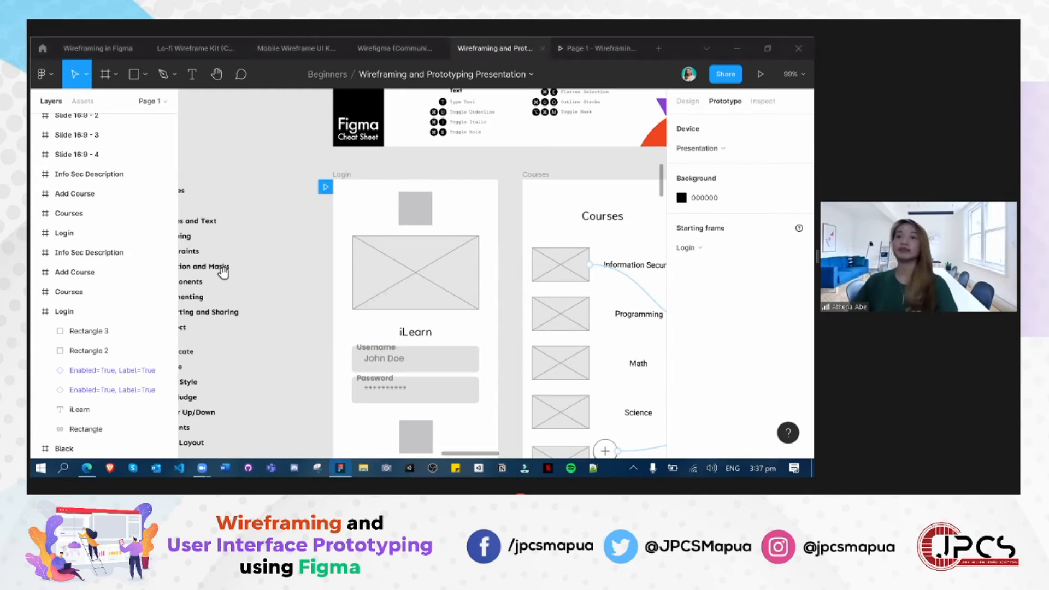
scroll(223, 270, "right", 2)
scroll(355, 197, "right", 5)
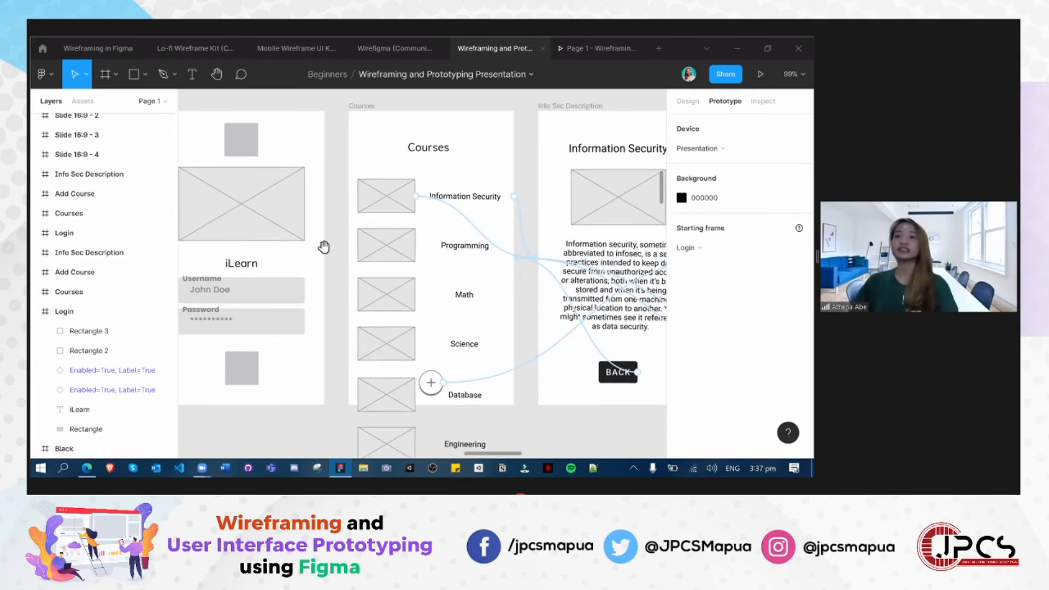
scroll(321, 250, "down", 5)
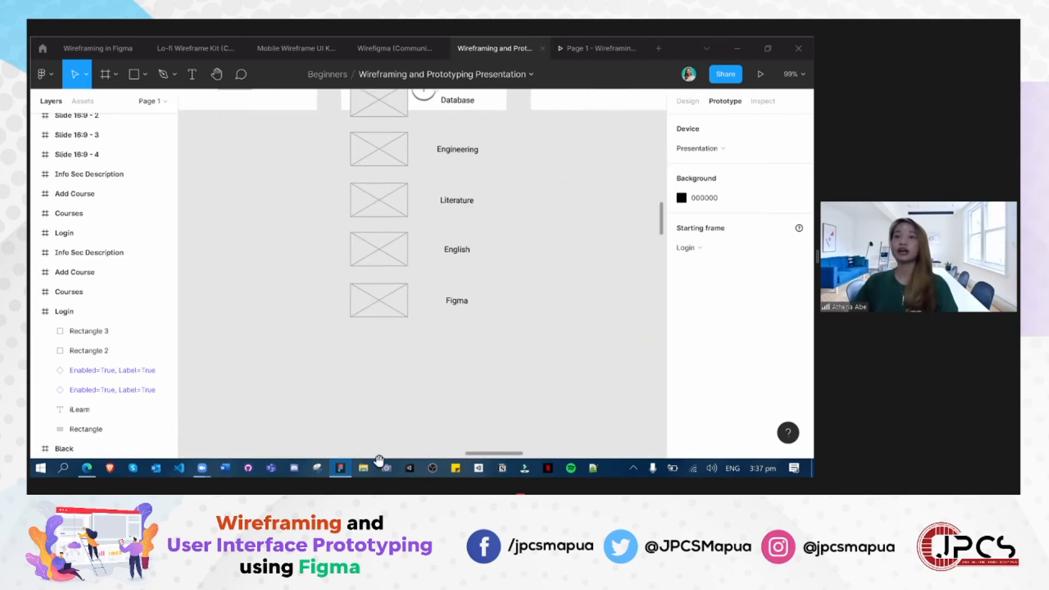
scroll(356, 235, "up", 5)
scroll(355, 235, "left", 3)
left_click(352, 234)
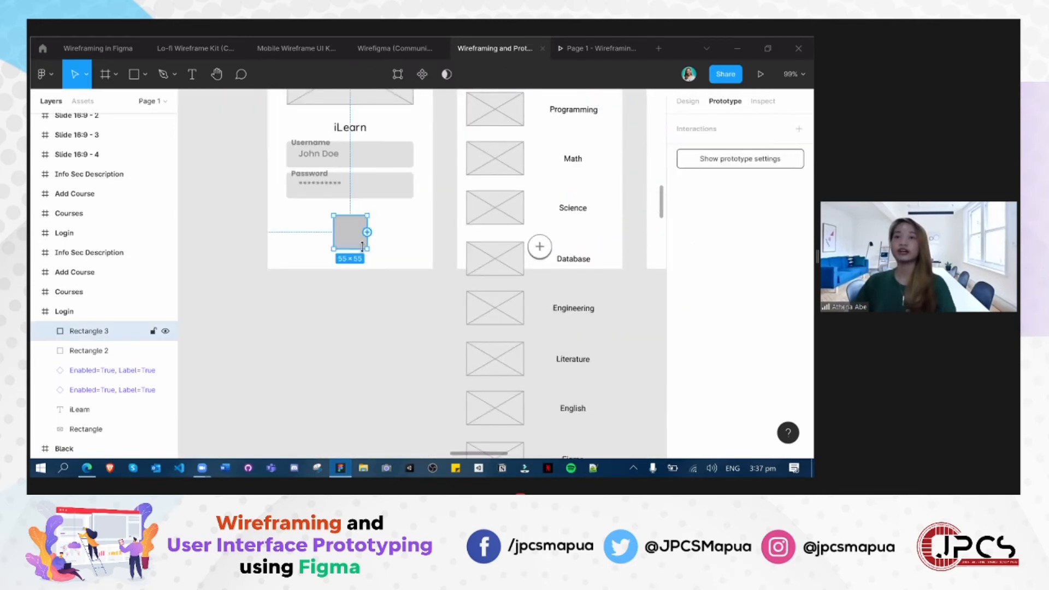
mouse_move(367, 241)
left_mouse_down()
mouse_move(398, 242)
mouse_move(358, 236)
left_mouse_up()
left_click(357, 399)
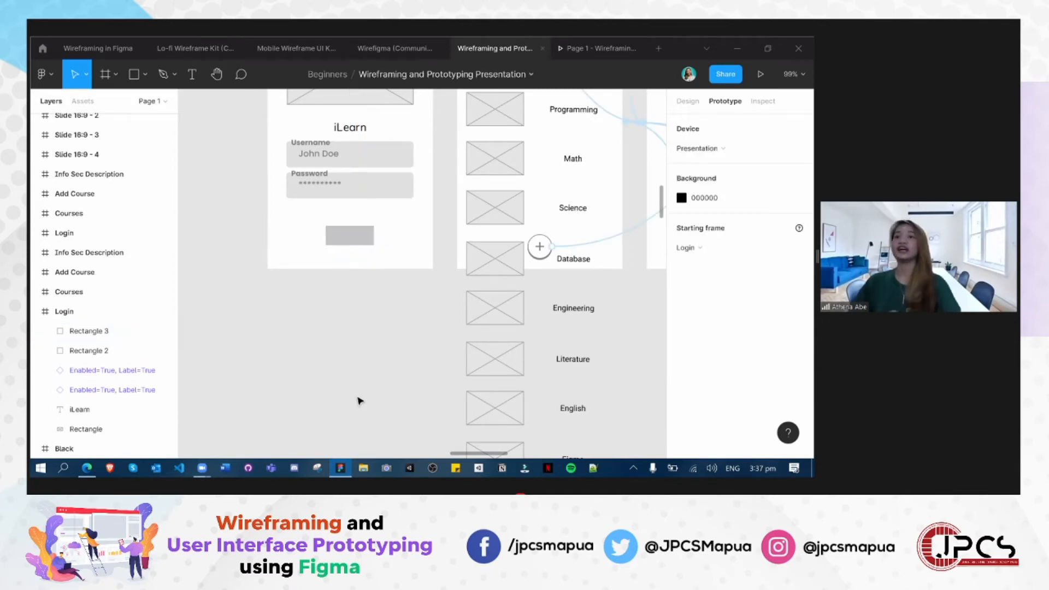
left_click(357, 242)
scroll(349, 394, "up", 2)
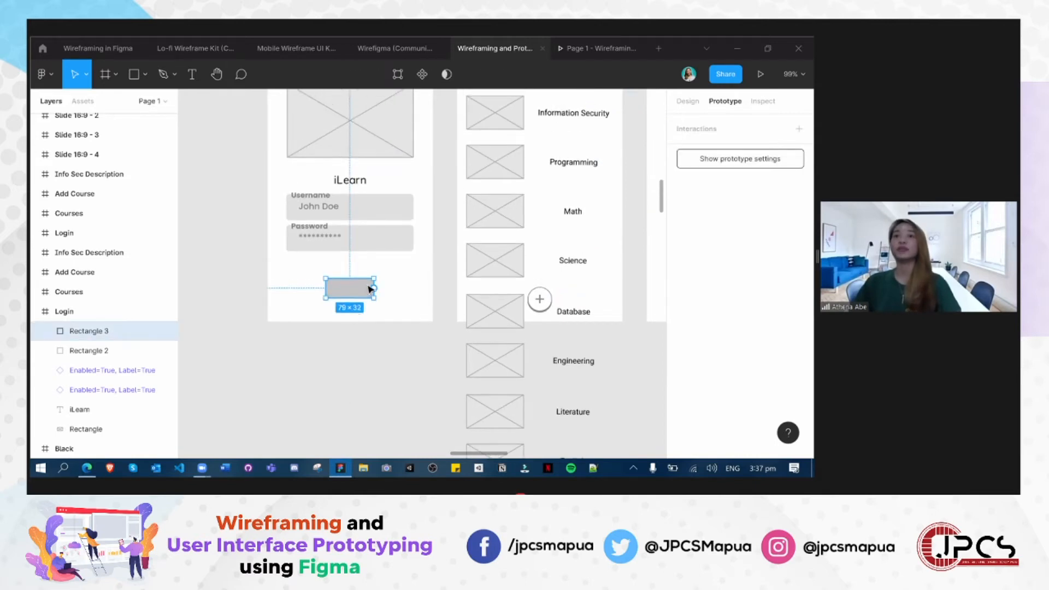
left_click(351, 306)
left_click(356, 288)
left_click(421, 401)
- Duplicate the iLearn title onto the grey button rectangle and move the copy above Rectangle 3 in the layer order
scroll(304, 393, "up", 1)
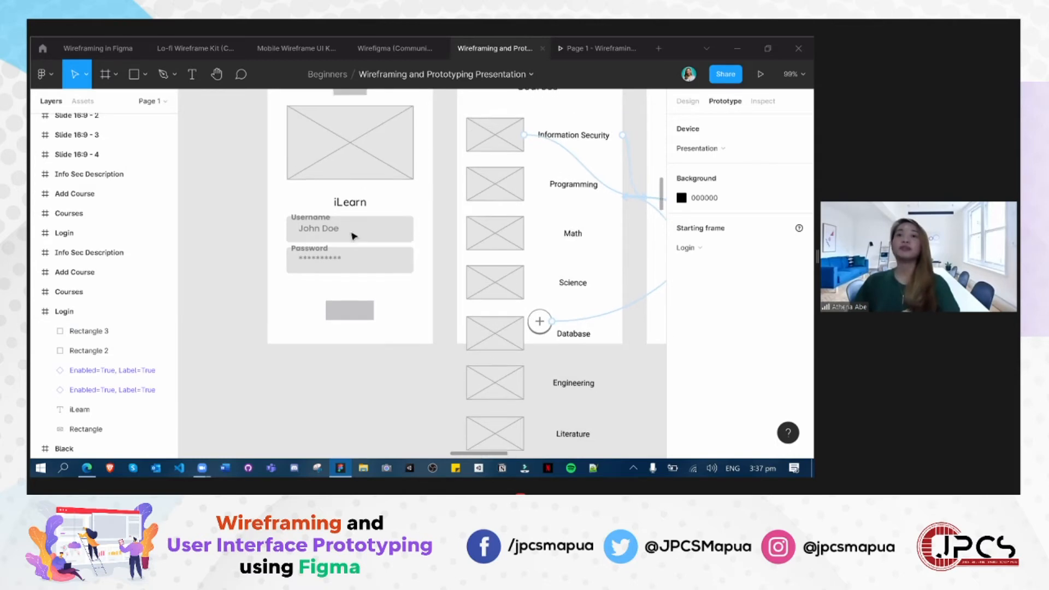
left_click(339, 207)
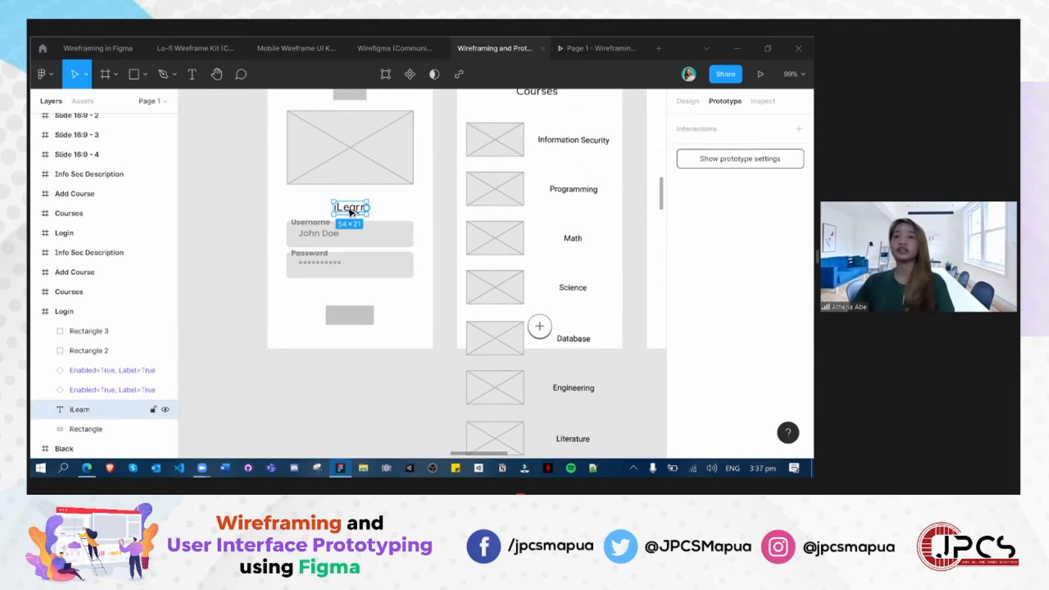
left_click_drag(350, 212, 353, 320)
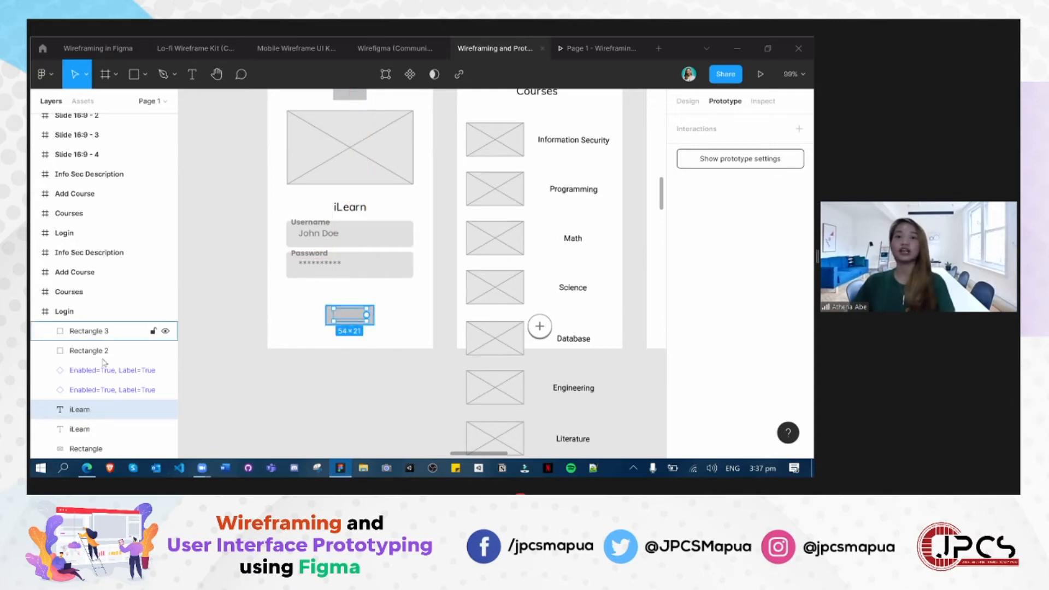
left_click_drag(88, 411, 134, 328)
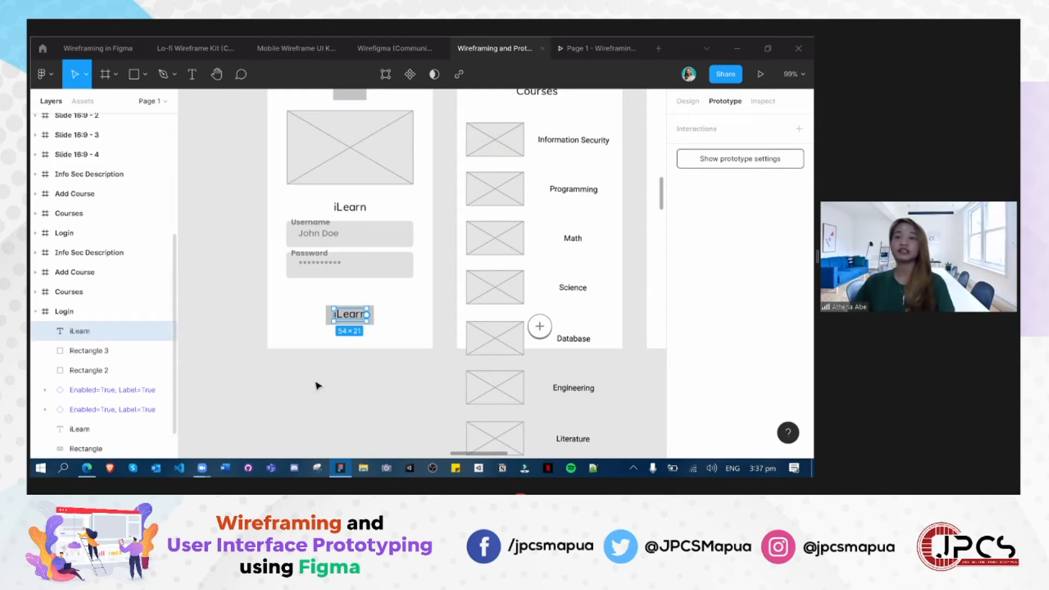
left_click(320, 414)
- Change the copied text on the button rectangle to "Login"
double_click(348, 315)
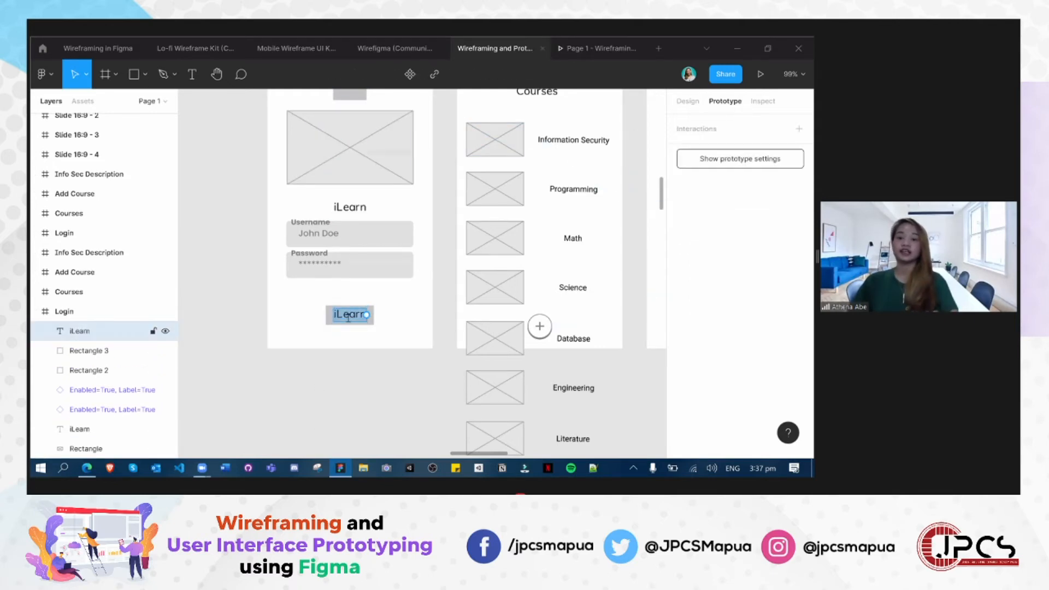
type("Login")
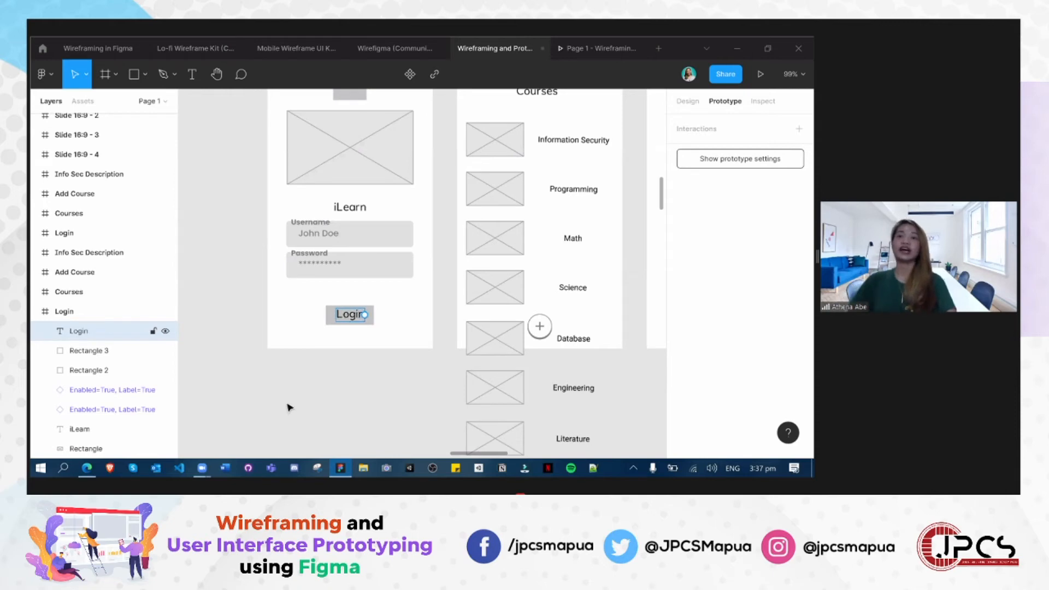
key("Escape")
left_click(422, 300)
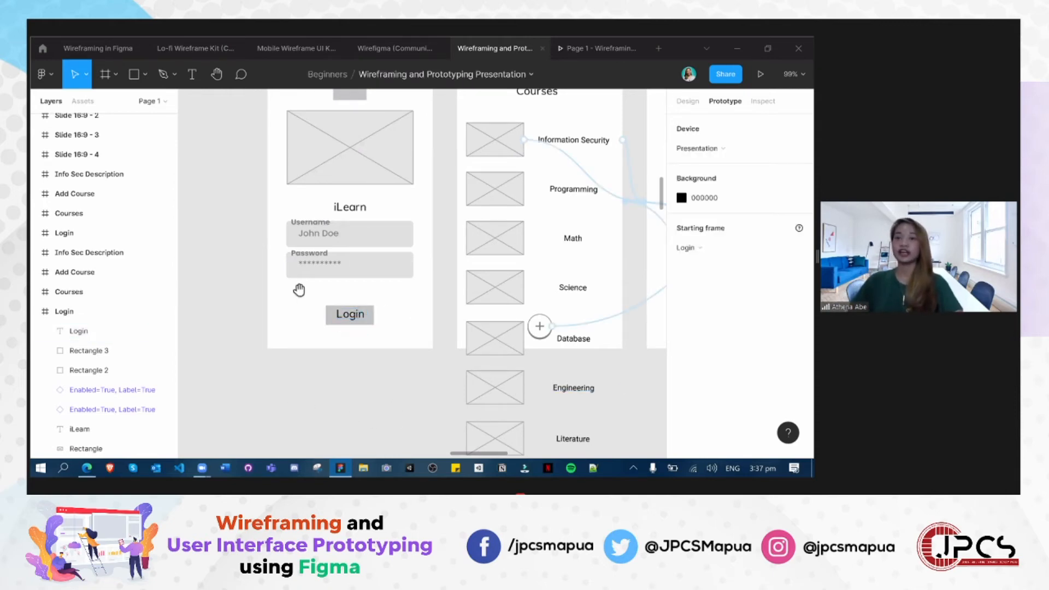
- Examine the Courses screen in the hand-drawn Tutoring App sketch below the wireframes
scroll(299, 290, "down", 10)
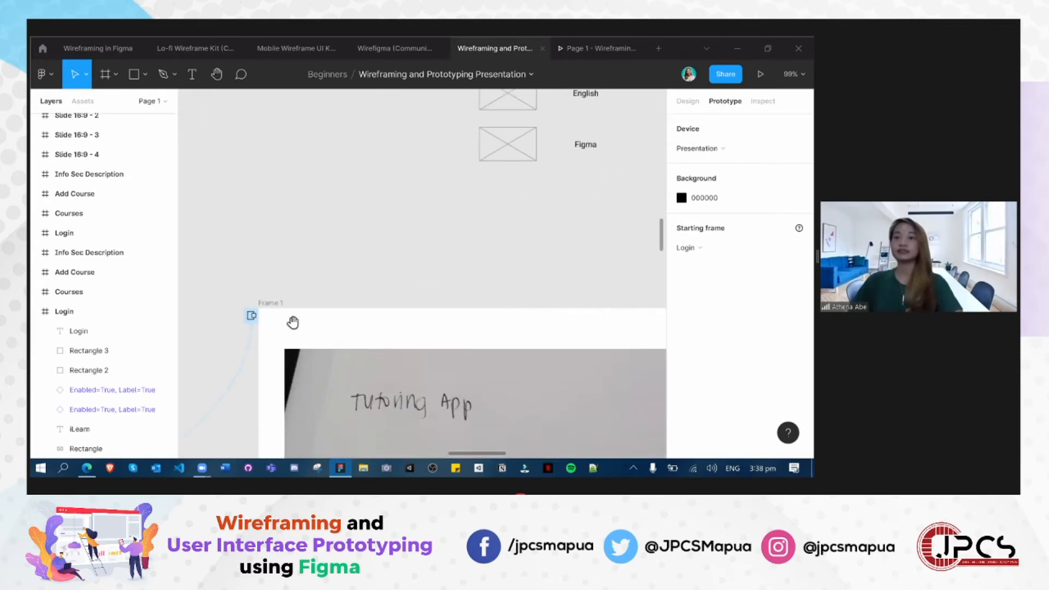
scroll(292, 322, "down", 5)
scroll(331, 204, "down", 3)
scroll(331, 204, "right", 3)
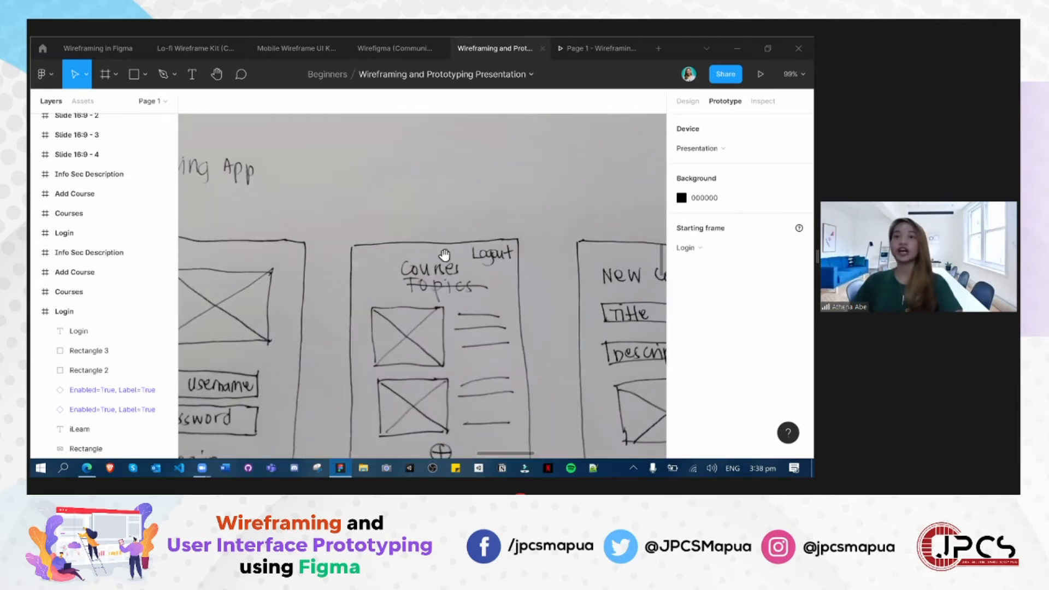
scroll(311, 195, "left", 3)
scroll(288, 194, "right", 3)
scroll(501, 251, "down", 2)
scroll(501, 252, "right", 1)
left_click_drag(501, 251, 520, 270)
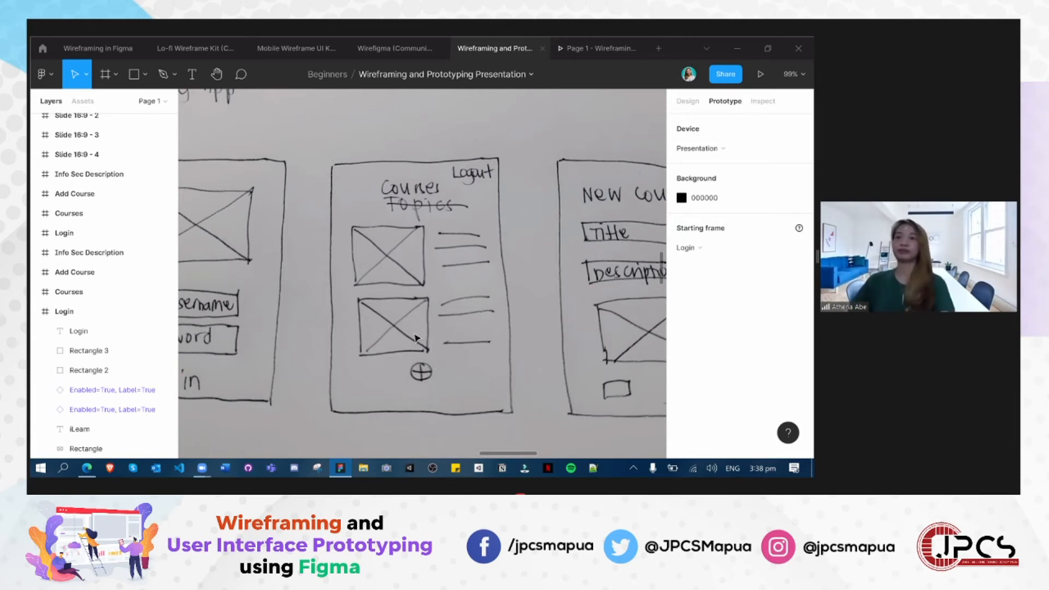
- Return to the grey wireframes and examine the Courses frame's course list and its connections to the neighbouring frames
scroll(257, 357, "up", 15)
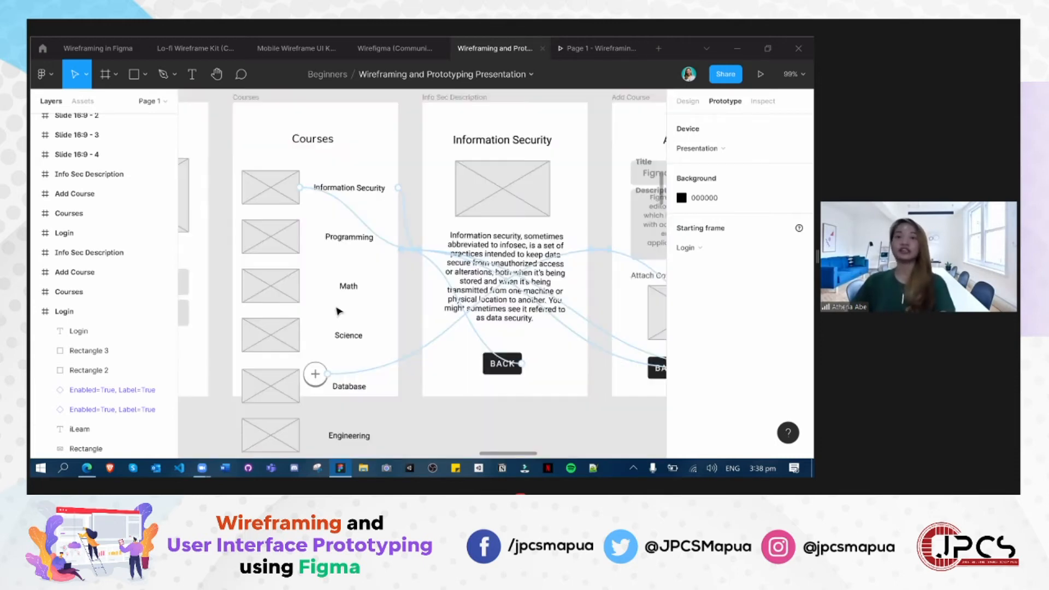
scroll(283, 292, "up", 1)
scroll(312, 283, "left", 5)
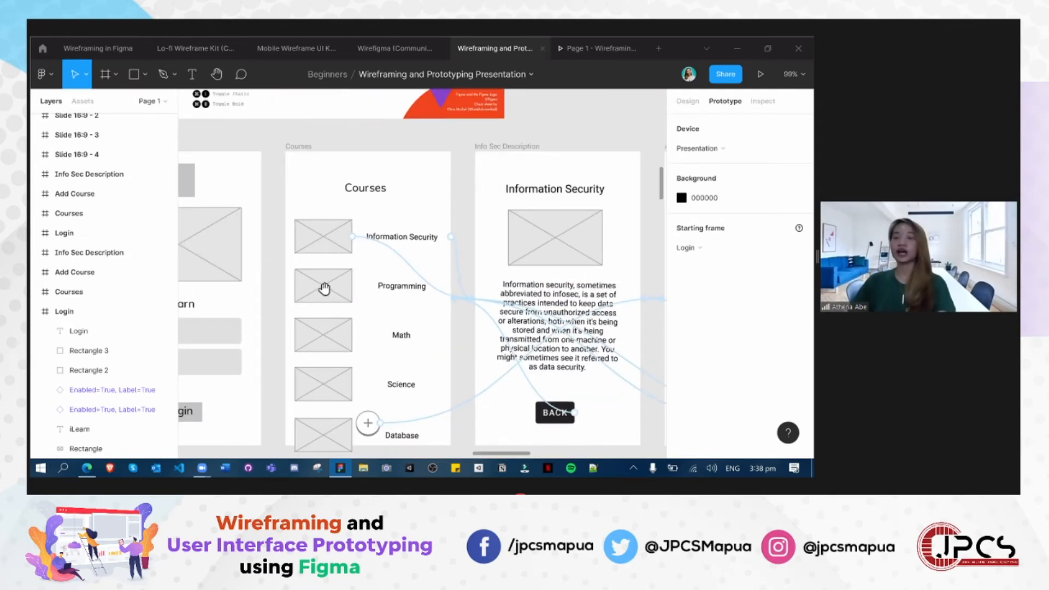
scroll(377, 357, "left", 1)
scroll(422, 184, "left", 1)
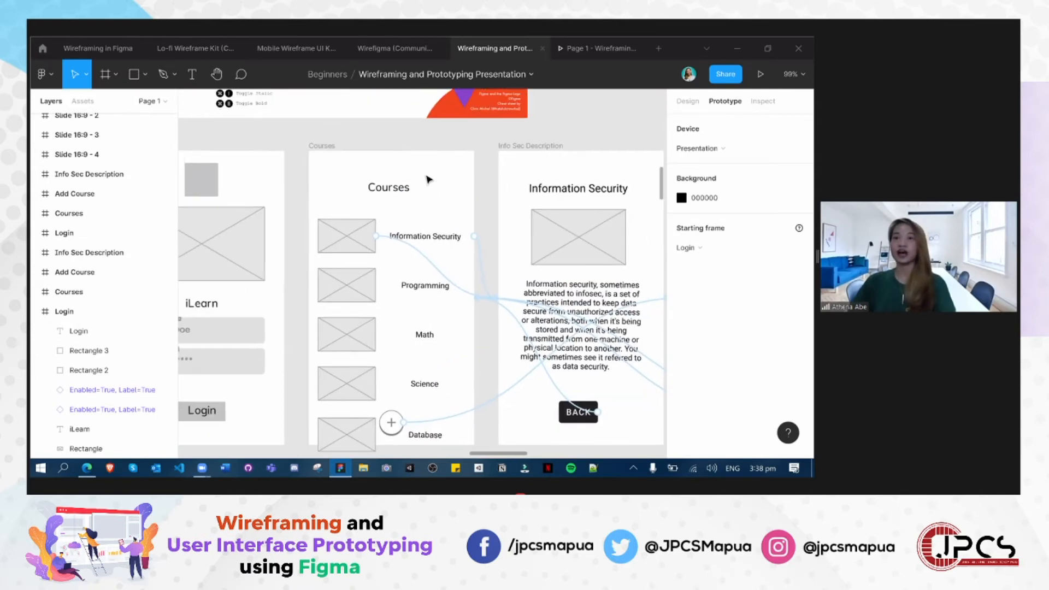
scroll(398, 194, "up", 1)
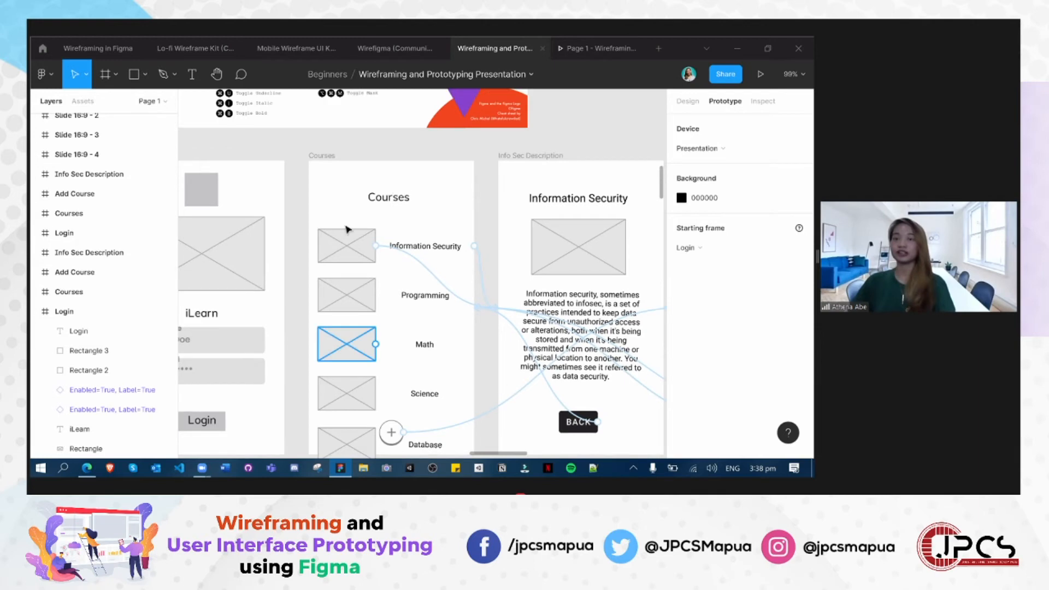
scroll(302, 306, "up", 1)
scroll(303, 304, "down", 5)
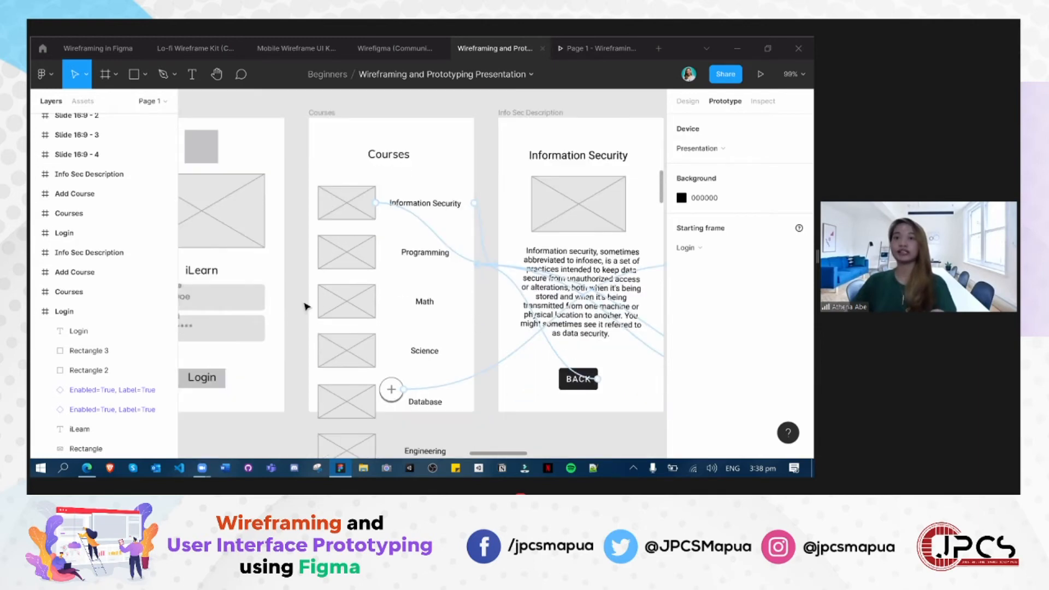
- Switch from prototype to design properties and inspect those of the grey Courses frame
scroll(382, 306, "up", 2)
scroll(349, 217, "up", 2)
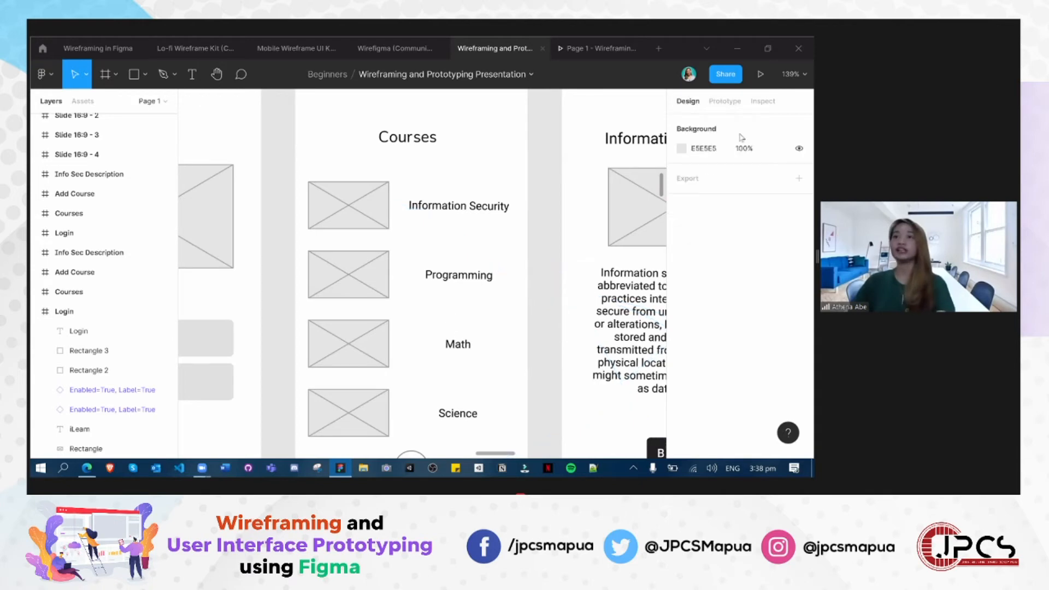
scroll(510, 318, "up", 2)
scroll(522, 341, "down", 2)
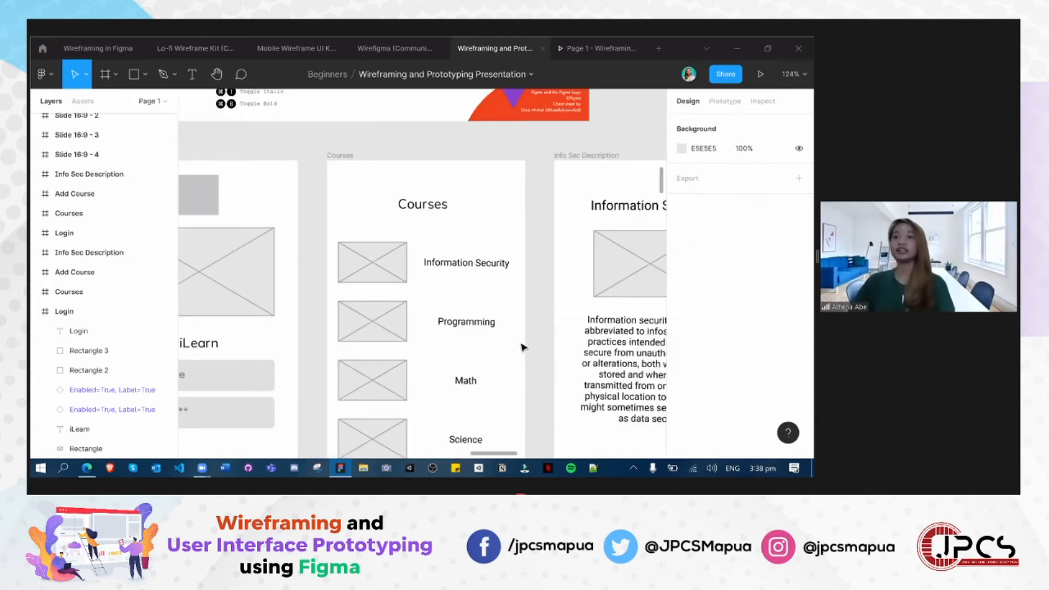
scroll(523, 347, "down", 3)
scroll(391, 141, "down", 3)
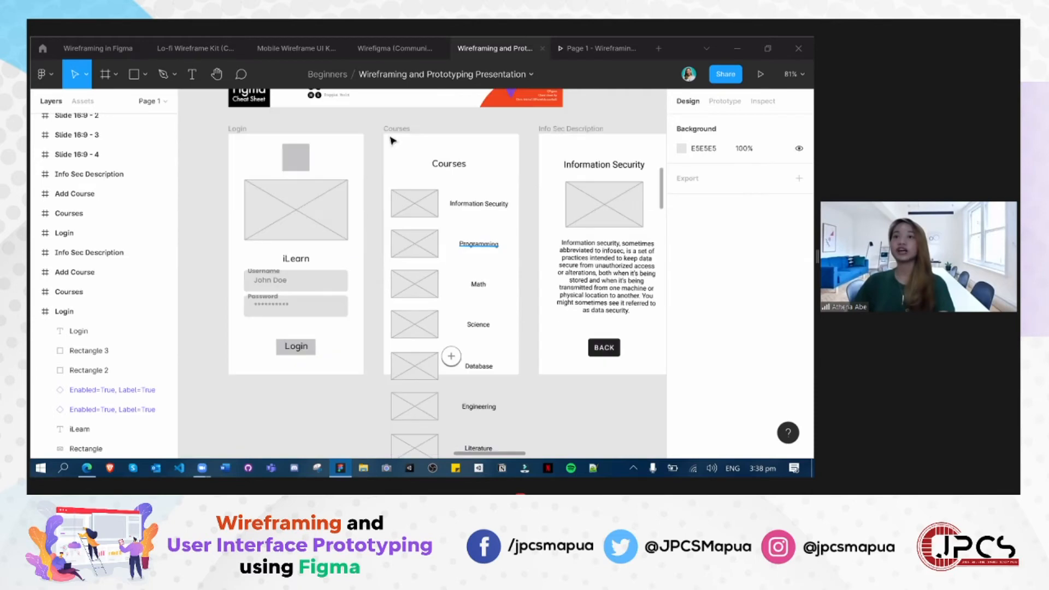
left_click(400, 146)
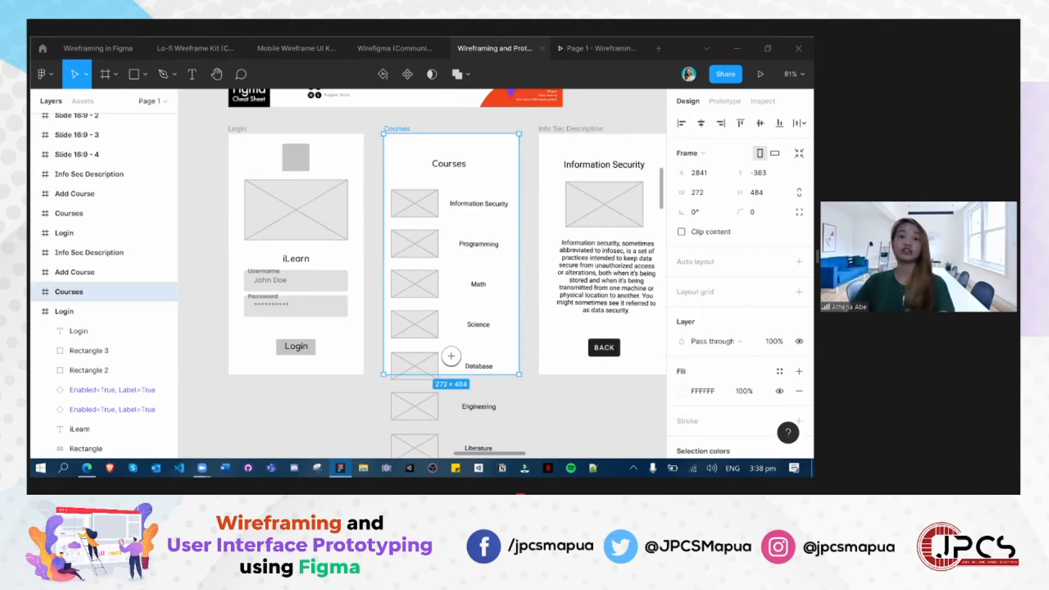
key("Escape")
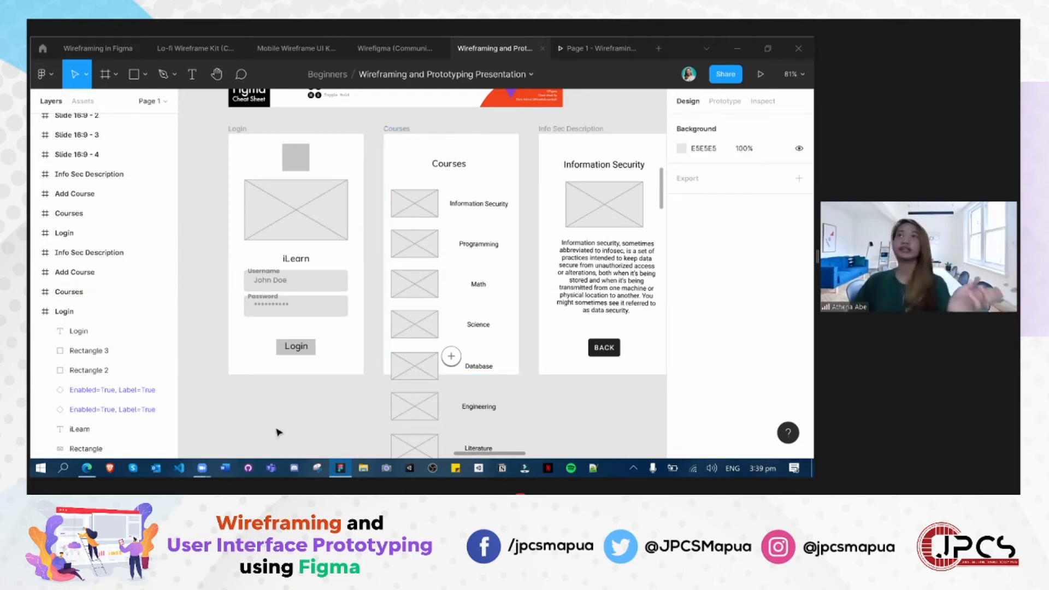
- Show the Figma Community's Wireframes category and return to the presentation file
left_click(42, 48)
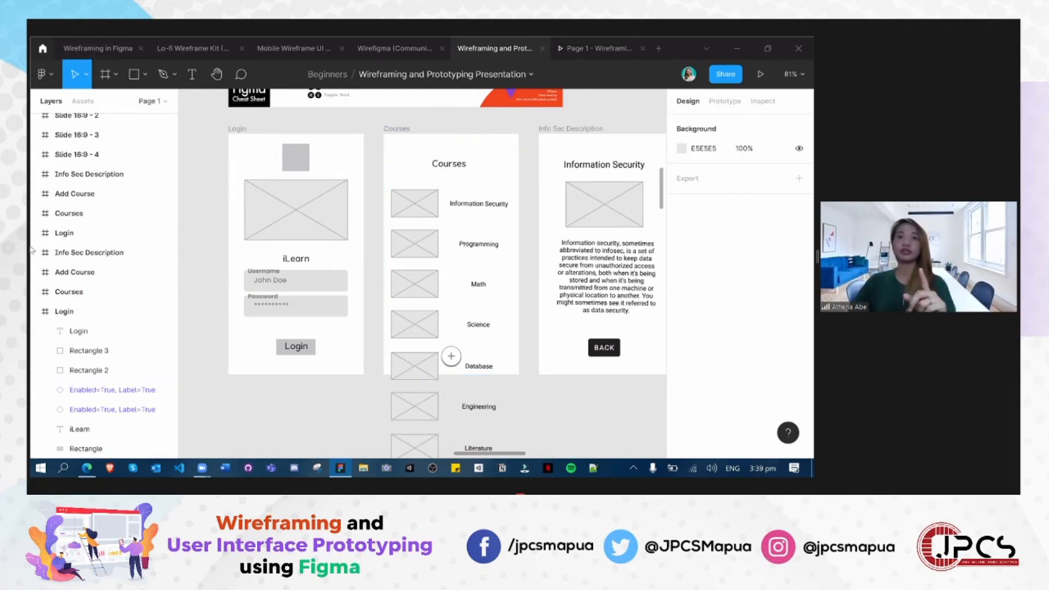
left_click(49, 167)
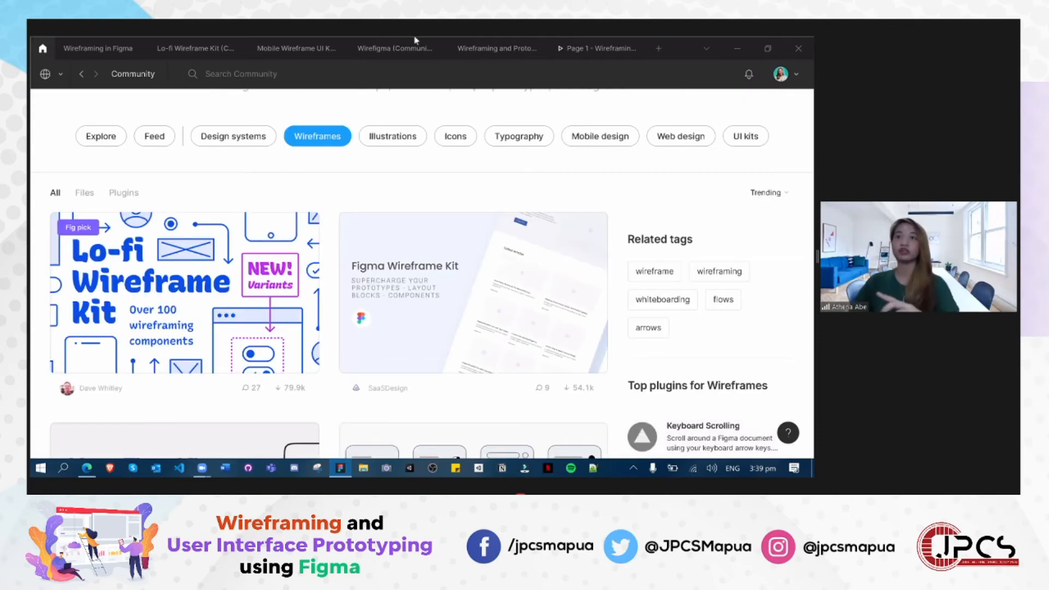
left_click(510, 48)
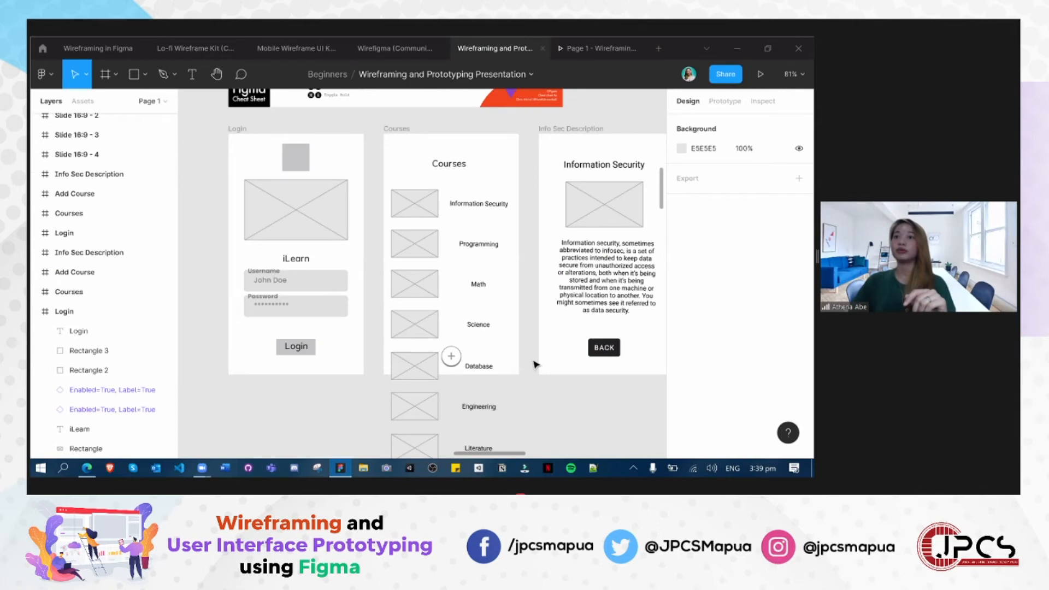
- Create a new 100 × 100 px frame beside the grey Login frame
left_click(105, 74)
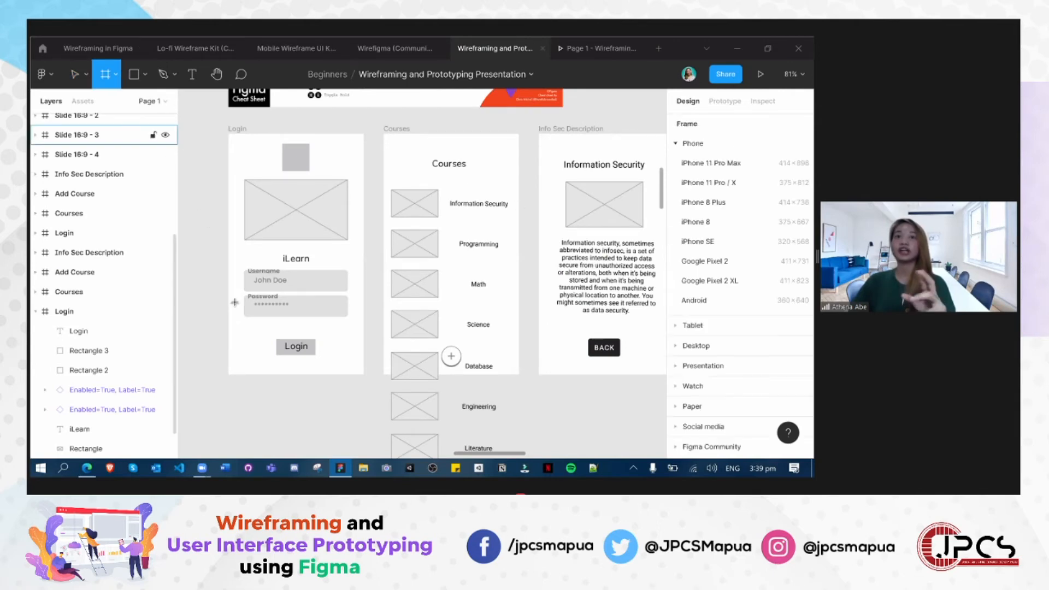
left_click(116, 75)
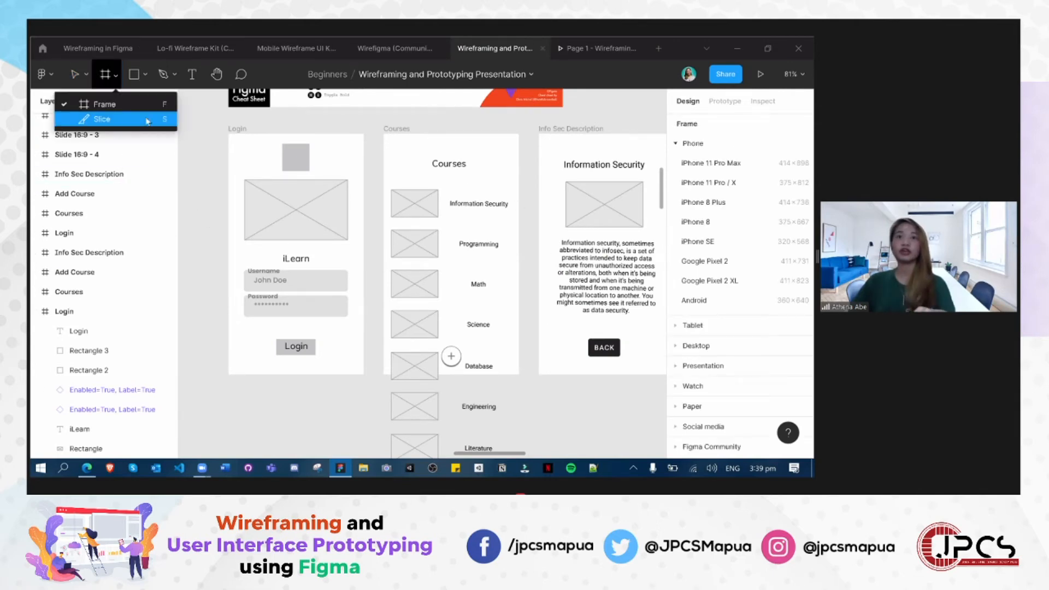
left_click(197, 153)
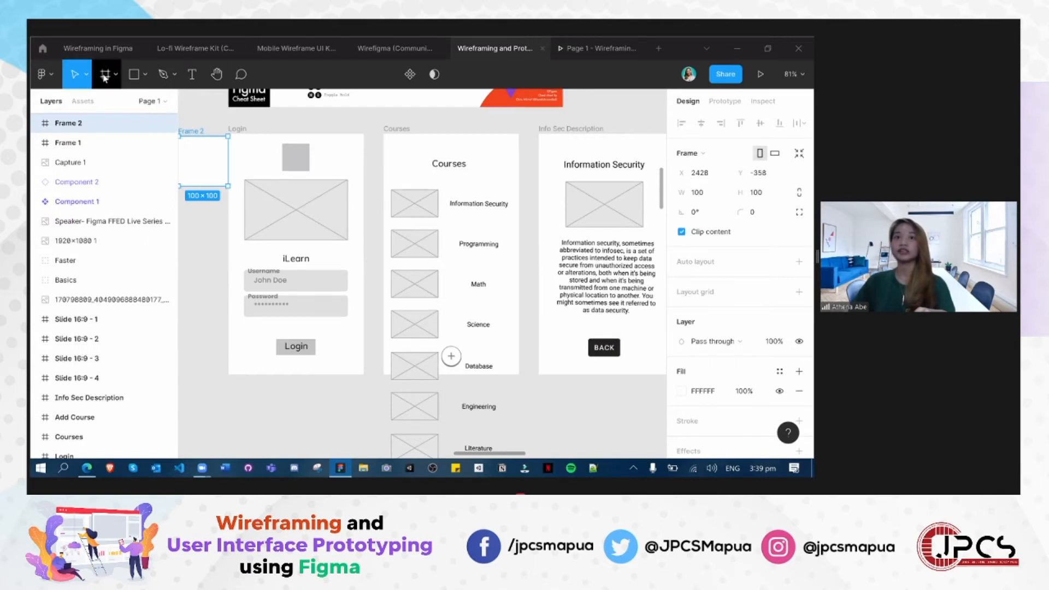
- Show the Frame tool's Phone and Presentation size presets alongside the presentation's 16:9 slides
key("f")
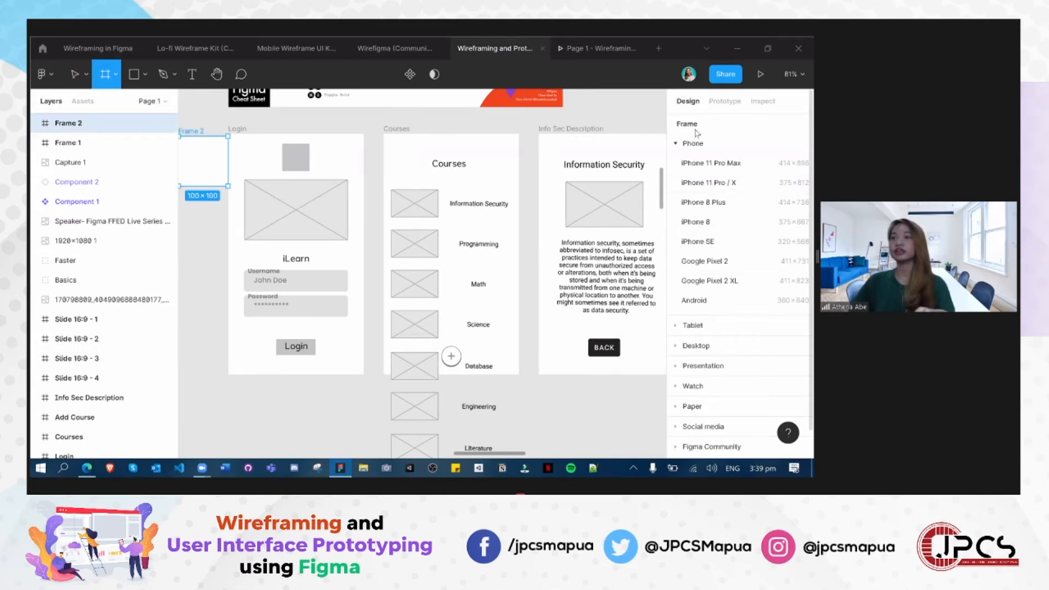
left_click(682, 147)
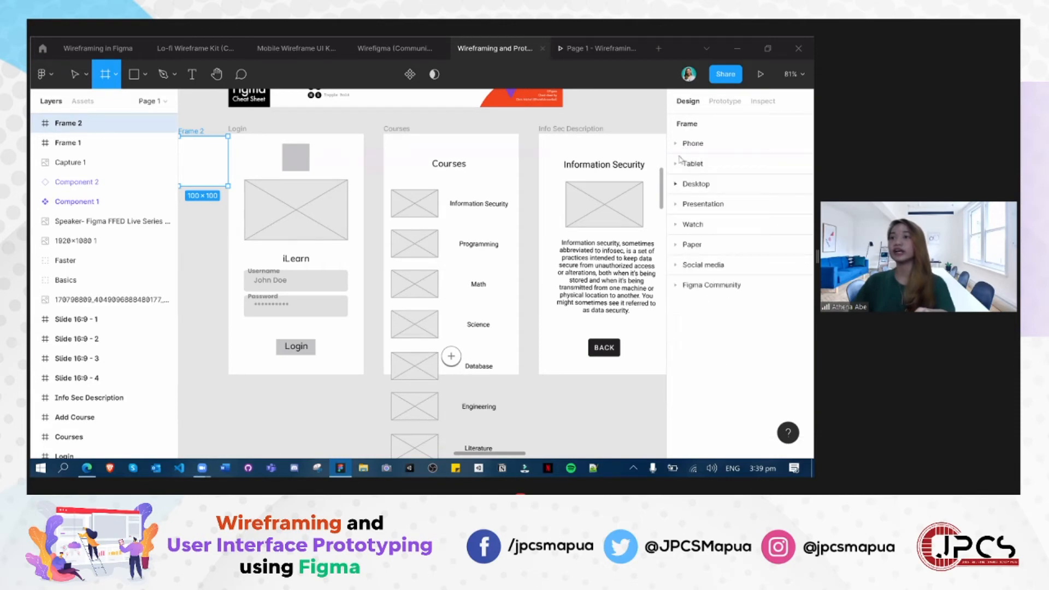
left_click(679, 205)
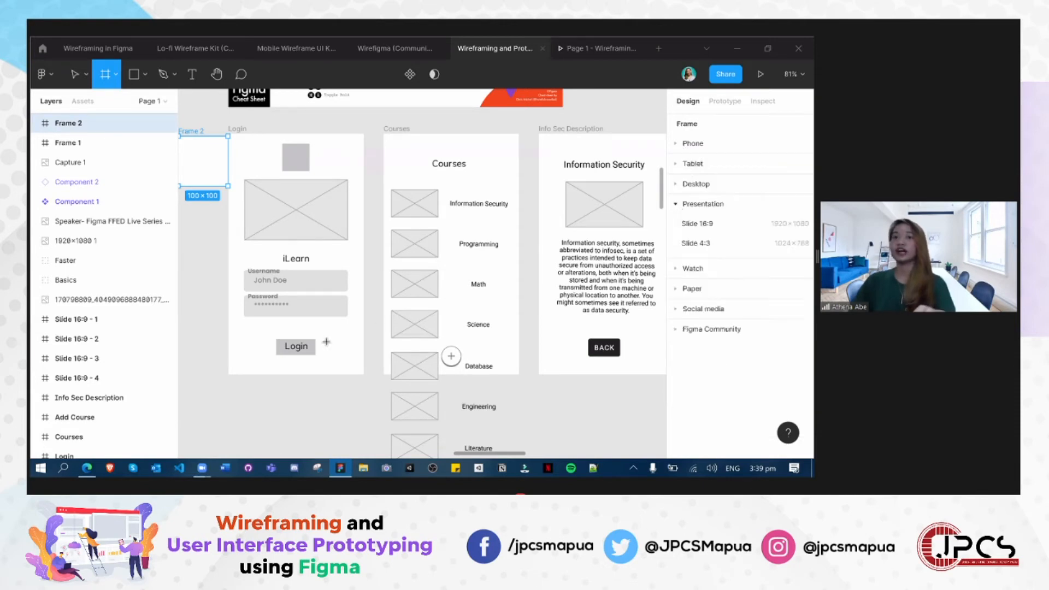
scroll(539, 349, "left", 10)
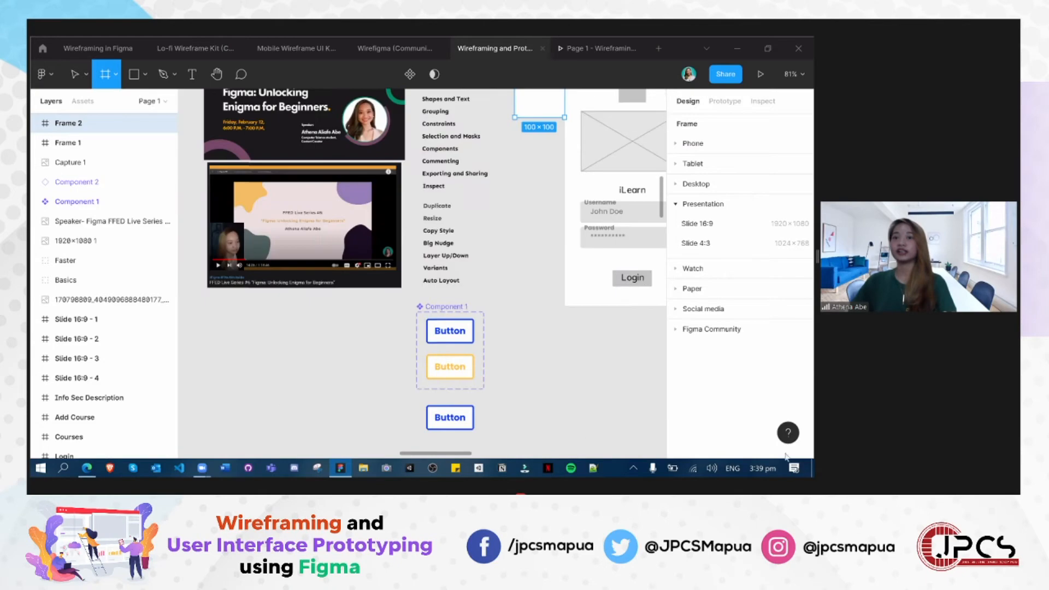
scroll(541, 333, "left", 4)
scroll(539, 355, "down", 8)
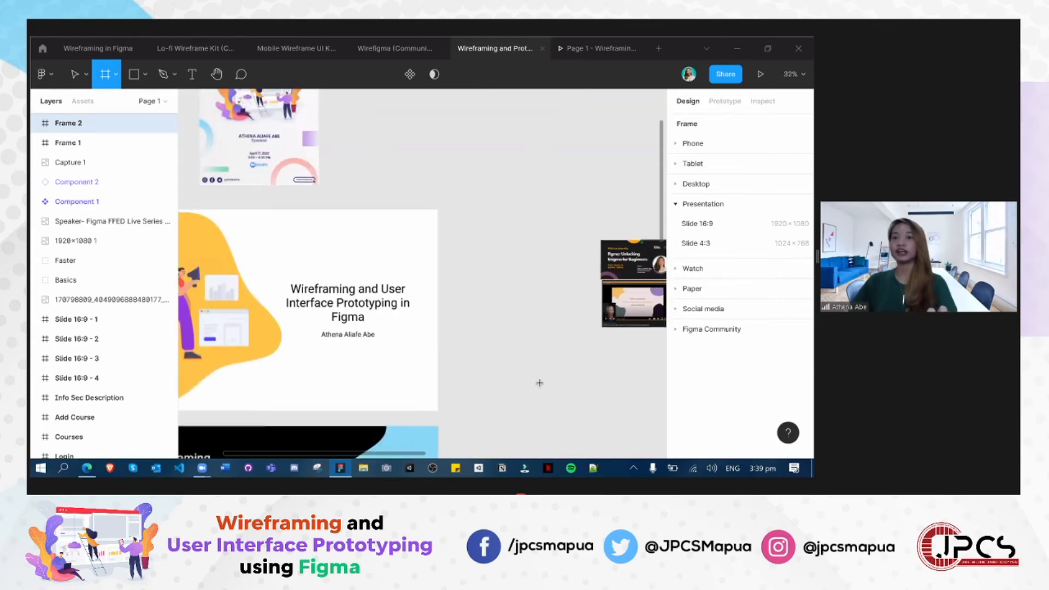
scroll(484, 144, "down", 5)
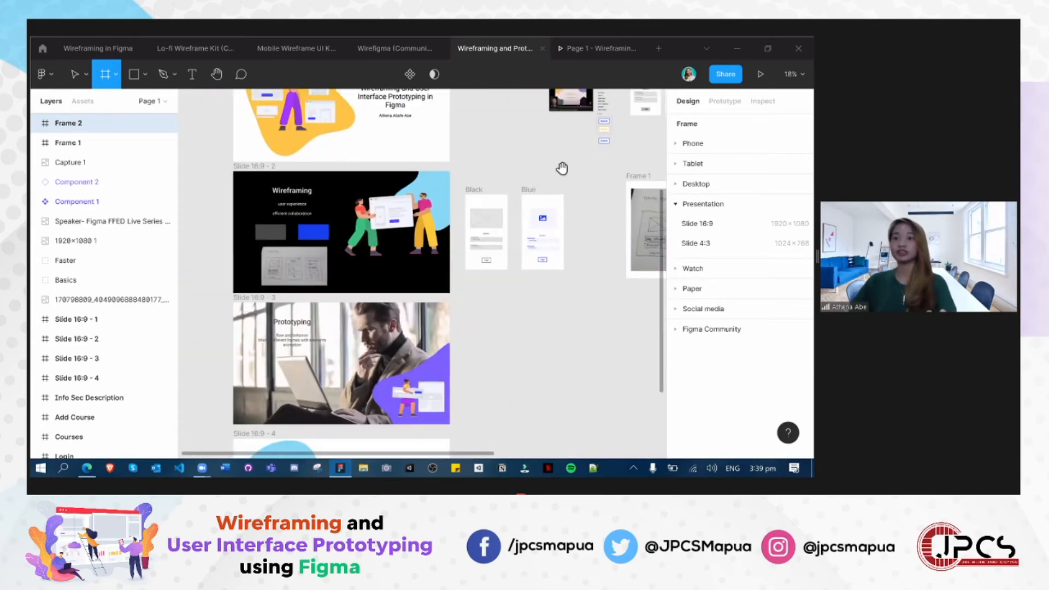
- Review the Watch, Paper, Social media and Figma Community frame size presets, showing the wireframes and the sketch alongside
left_click(692, 269)
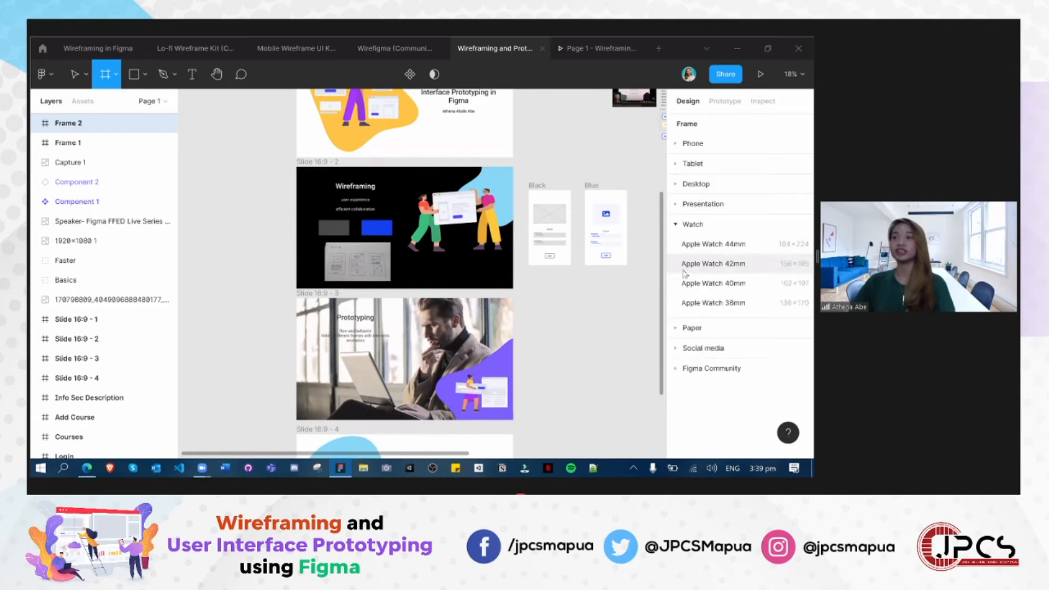
left_click(691, 328)
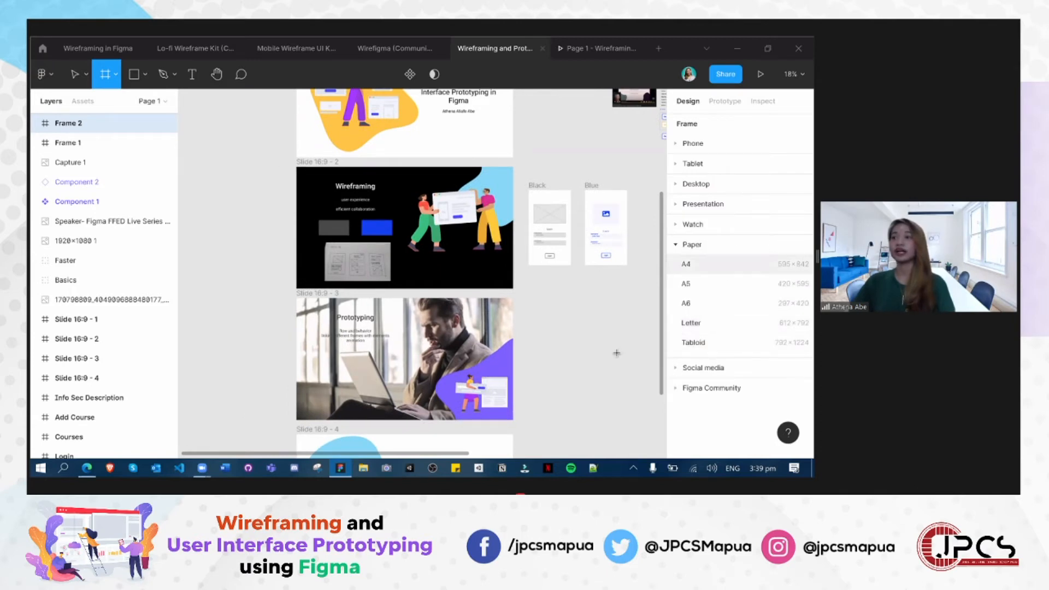
scroll(375, 384, "right", 1)
left_click_drag(526, 360, 421, 422)
left_click_drag(572, 293, 515, 300)
left_click(688, 368)
scroll(711, 328, "down", 1)
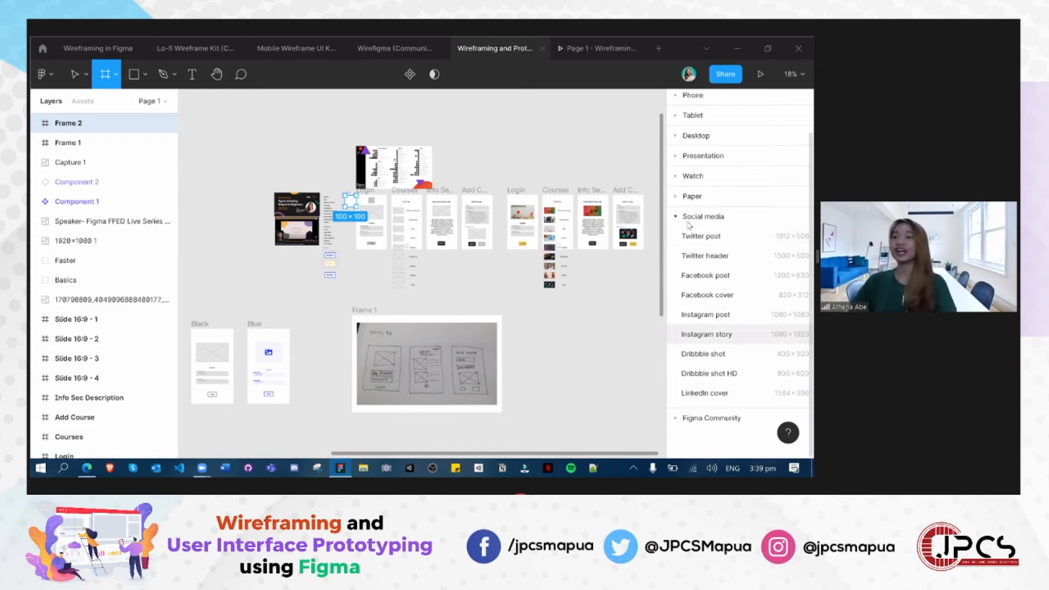
left_click(688, 419)
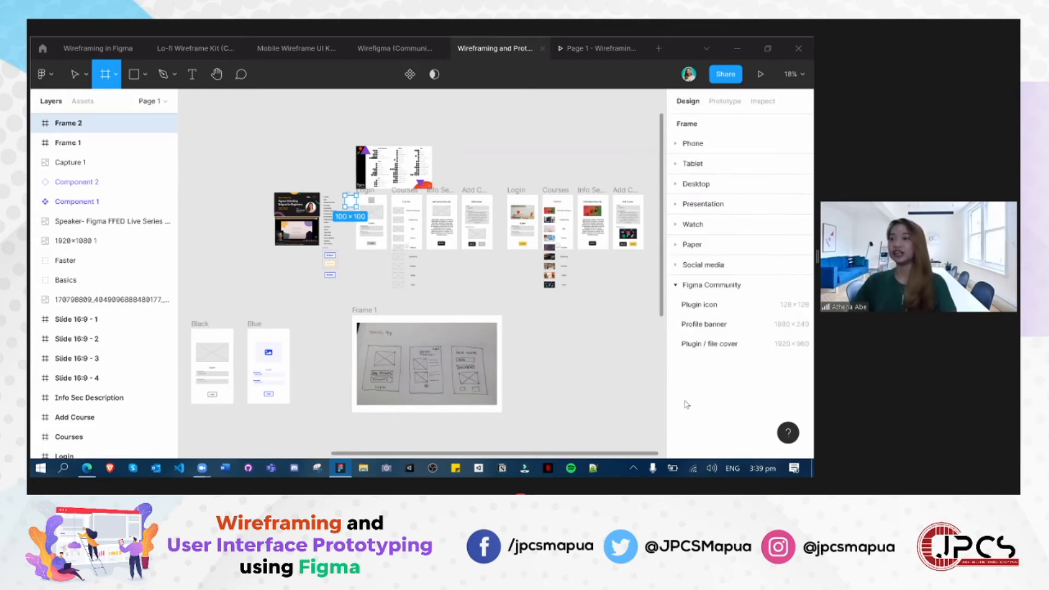
left_click(683, 276)
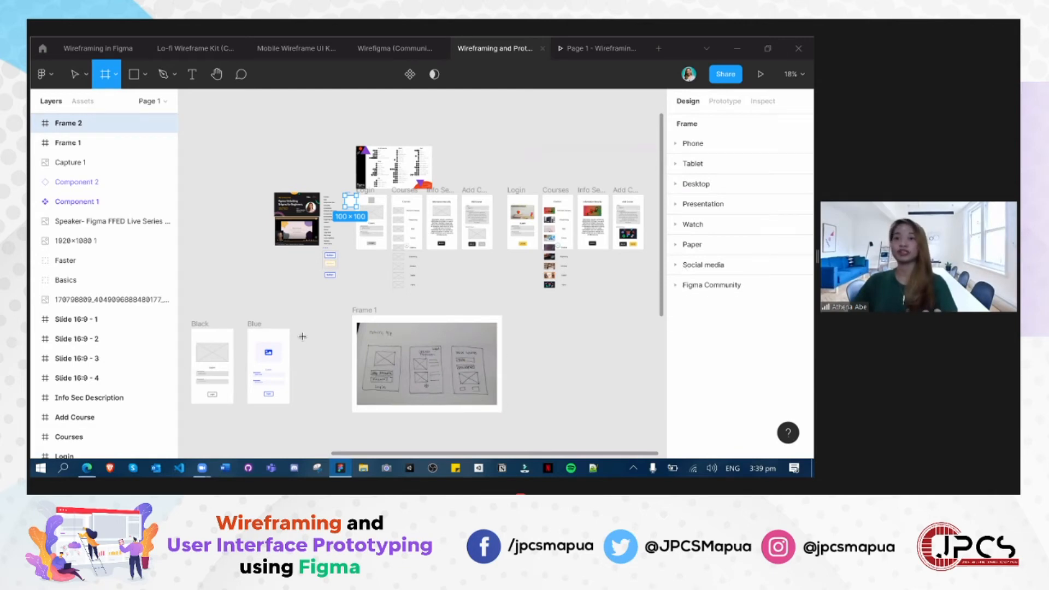
- Leave the Frame tool and delete the empty 100 × 100 px frame beside the grey Login frame
scroll(292, 328, "up", 1)
scroll(355, 345, "up", 2)
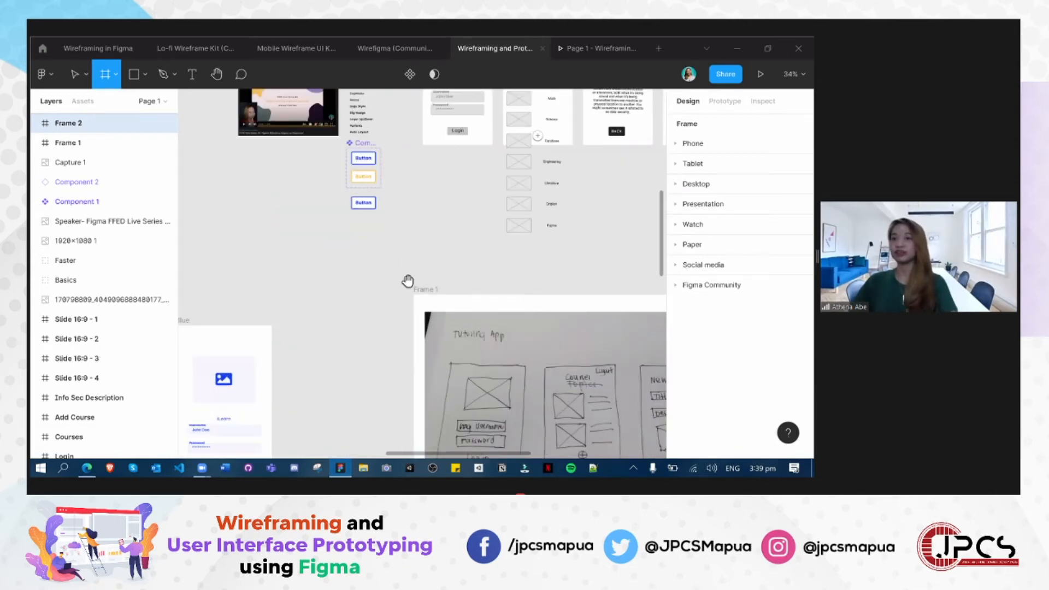
left_click_drag(525, 354, 403, 391)
scroll(340, 352, "up", 1)
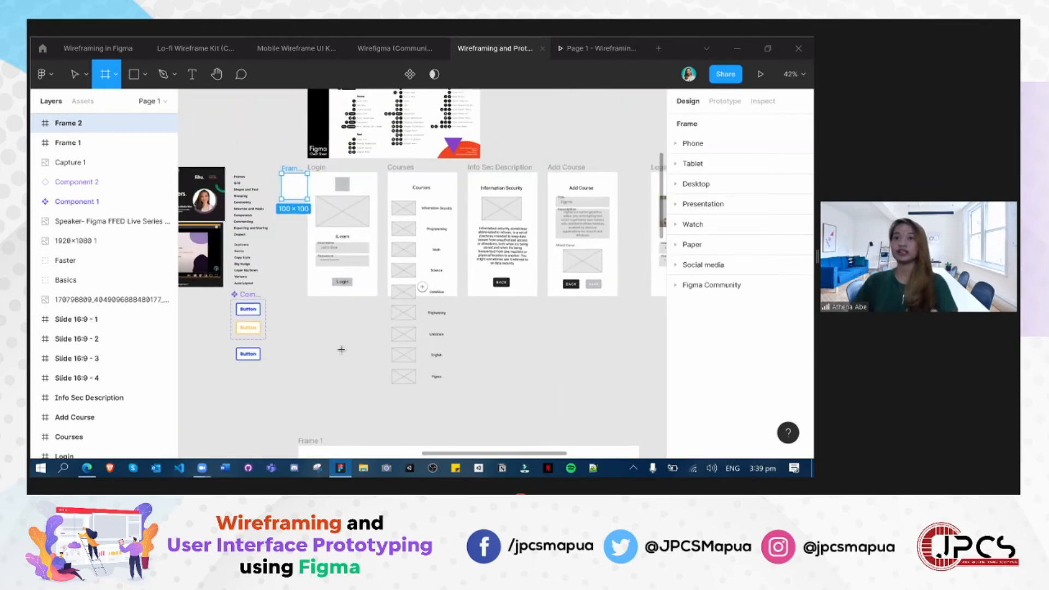
scroll(339, 351, "up", 5)
scroll(302, 349, "up", 1)
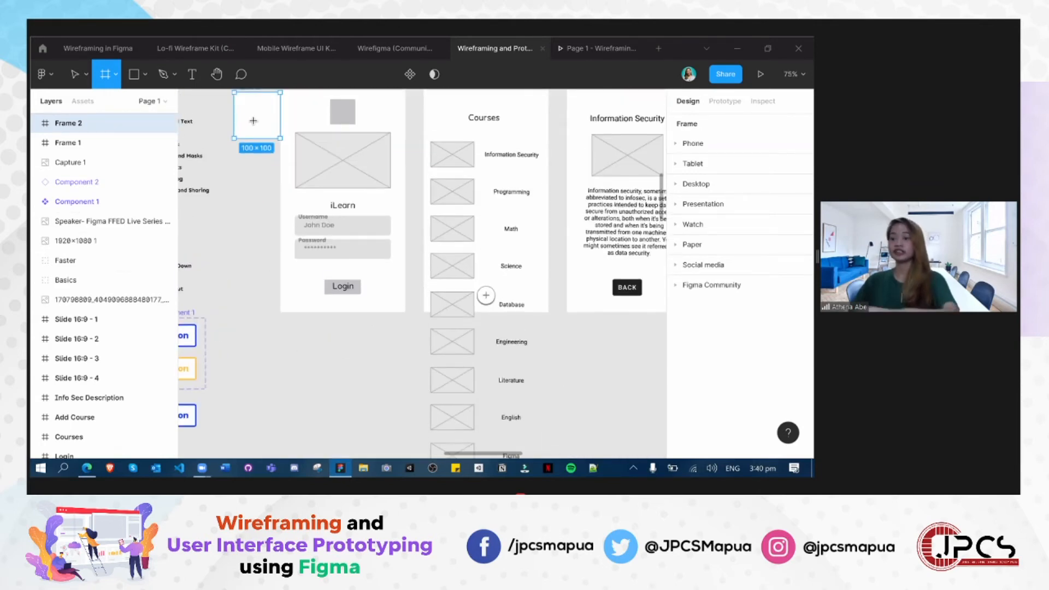
key("Escape")
scroll(300, 166, "up", 2)
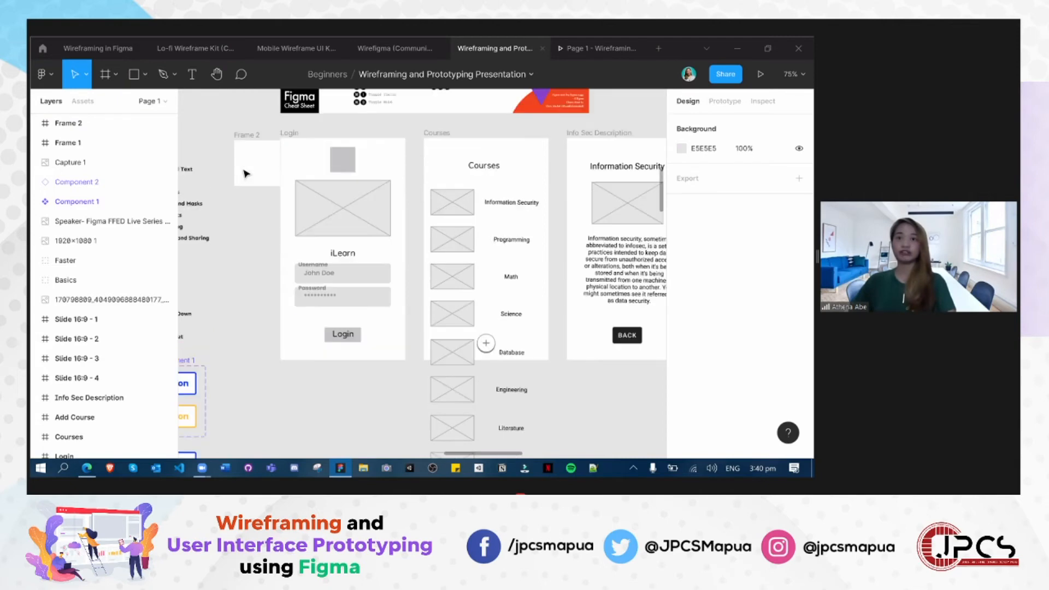
left_click(247, 168)
key("Delete")
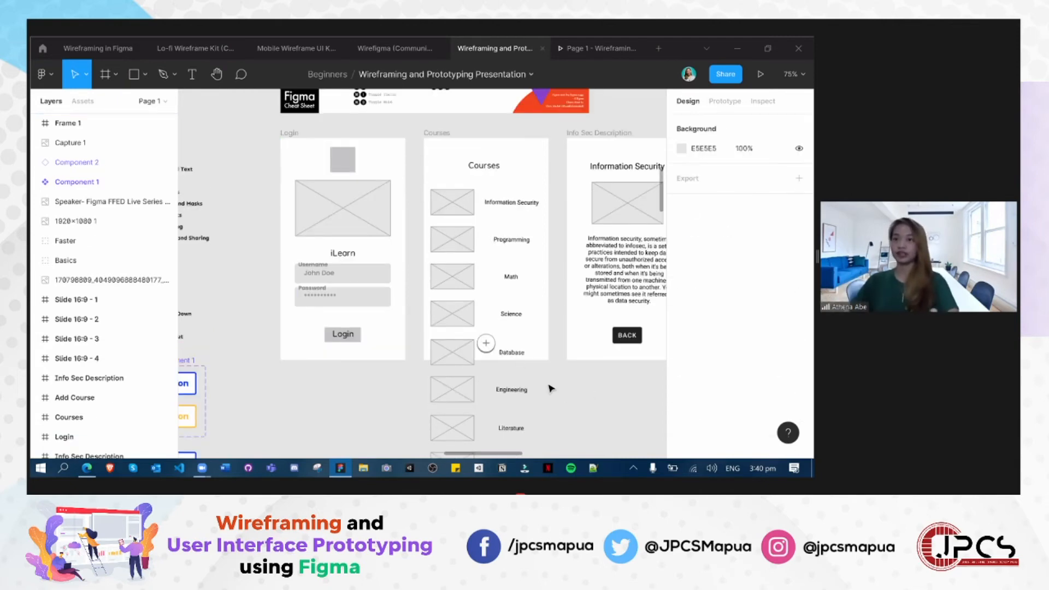
- Examine the grey Courses frame's course list from Information Security down to Figma, including the entries beyond the frame's lower edge
scroll(427, 370, "up", 5)
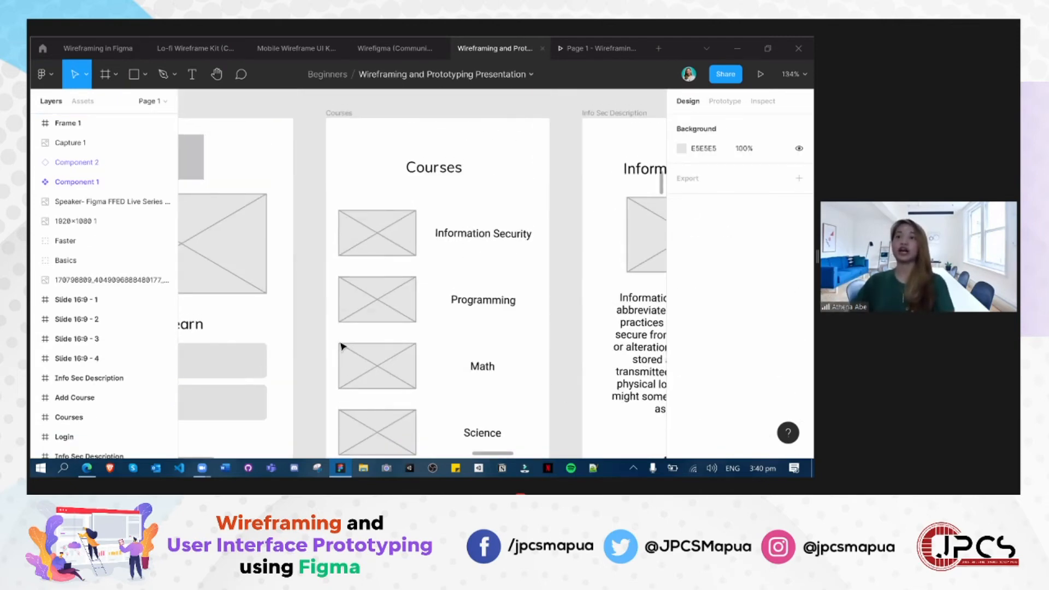
scroll(344, 344, "down", 4)
scroll(328, 317, "up", 2)
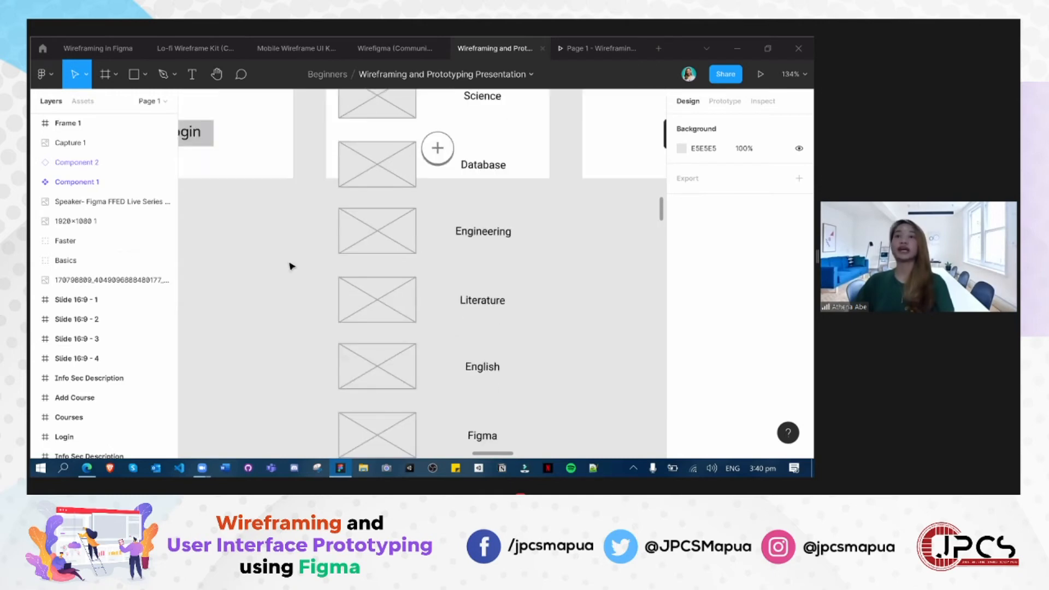
scroll(562, 402, "down", 3)
scroll(541, 369, "down", 1)
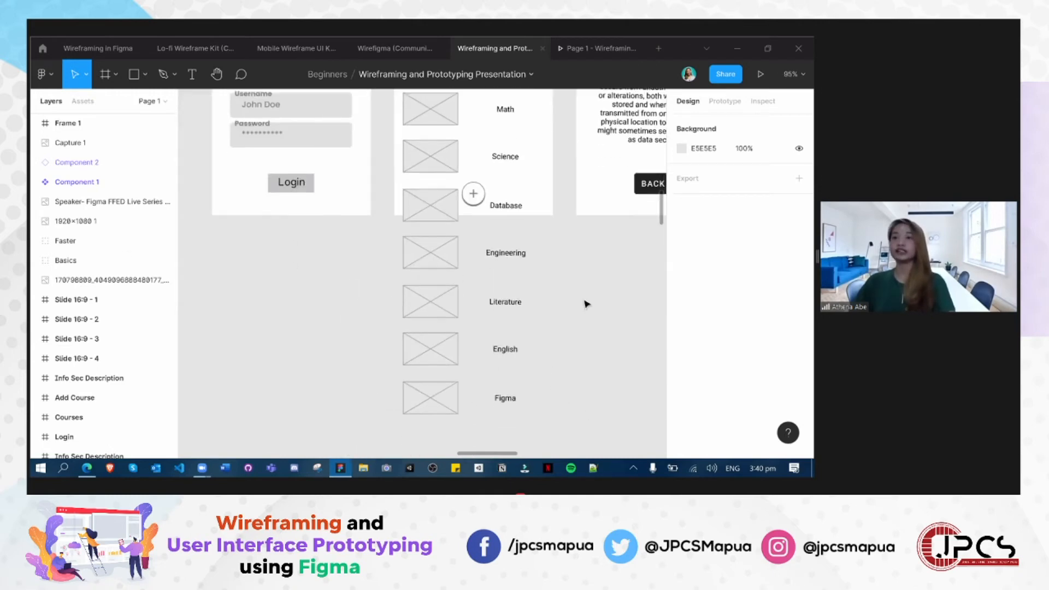
scroll(498, 234, "up", 2)
scroll(499, 234, "up", 4)
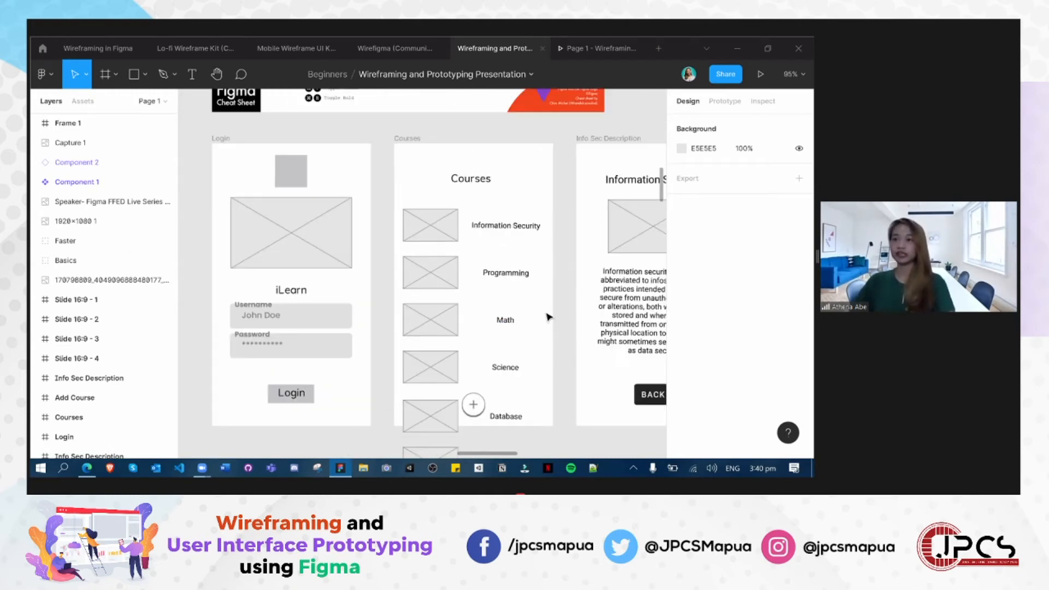
scroll(538, 317, "down", 2)
scroll(539, 311, "up", 4)
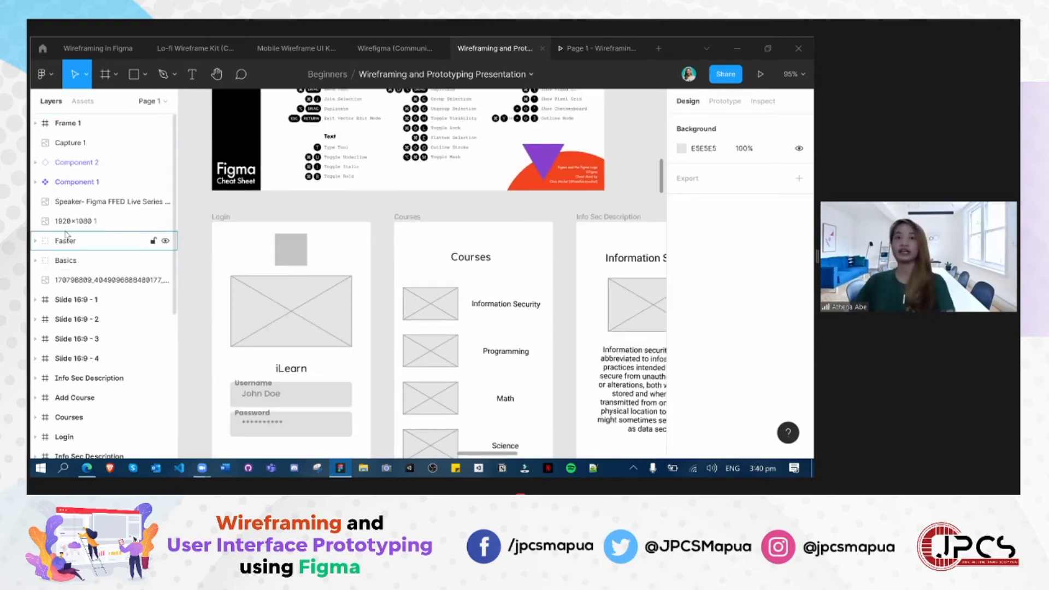
- Show the page's frames in the layer list and select the grey Courses frame to inspect its bounds
left_click(67, 125)
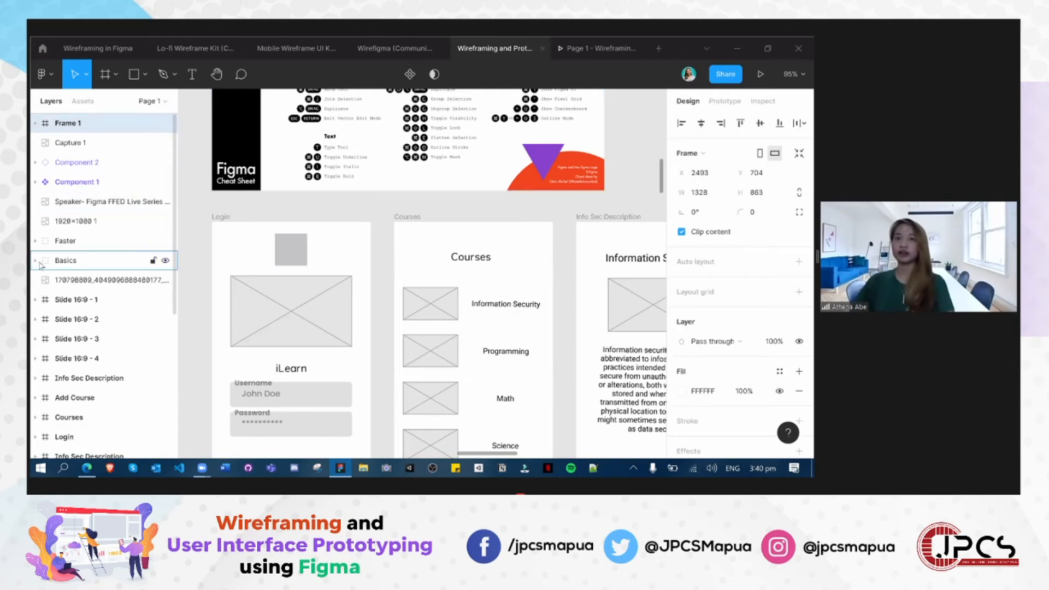
scroll(55, 257, "down", 5)
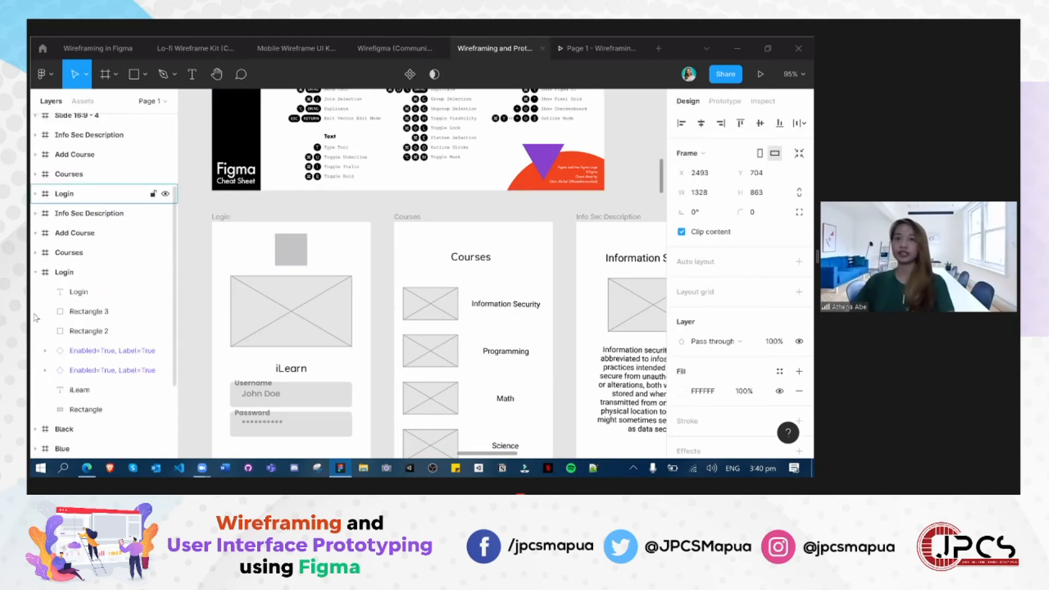
left_click(57, 255)
scroll(516, 325, "down", 4)
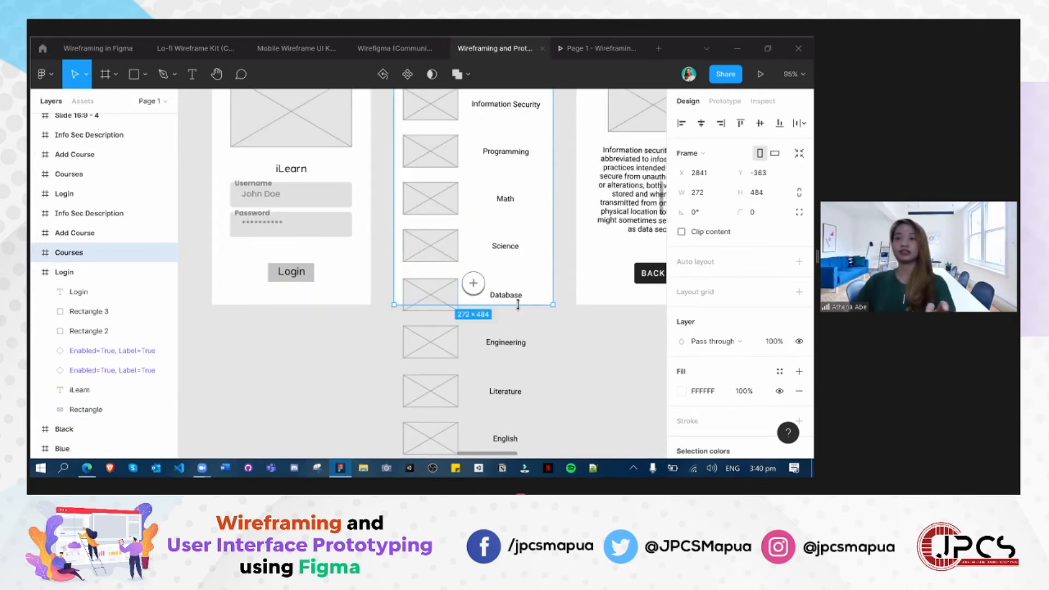
scroll(518, 304, "down", 5)
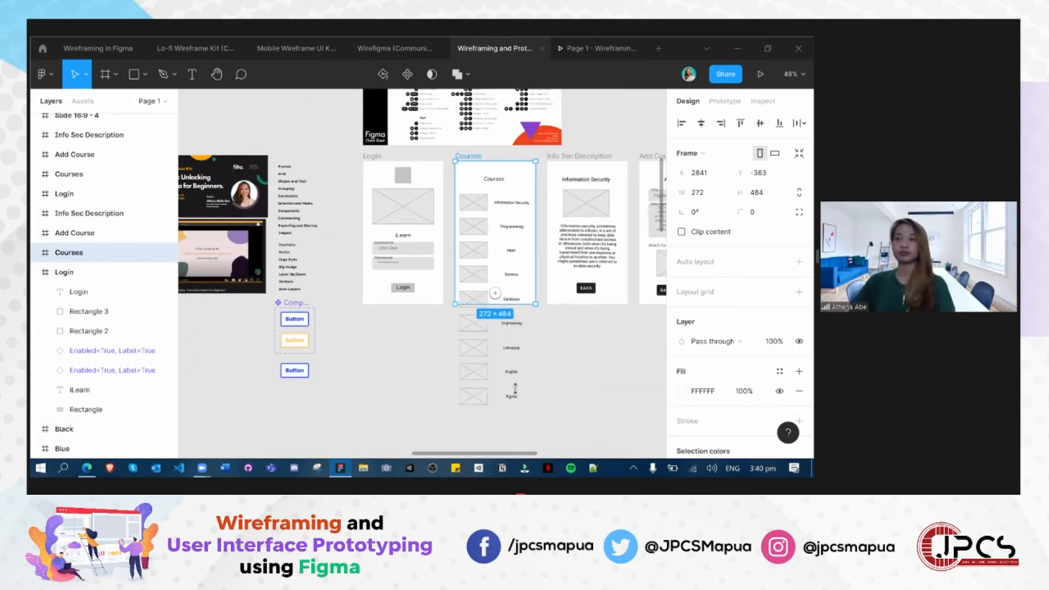
- Try extending the grey Courses frame down over its overflowing list, then try moving it below the row, undoing each change
left_click_drag(515, 303, 515, 389)
key("ctrl+z")
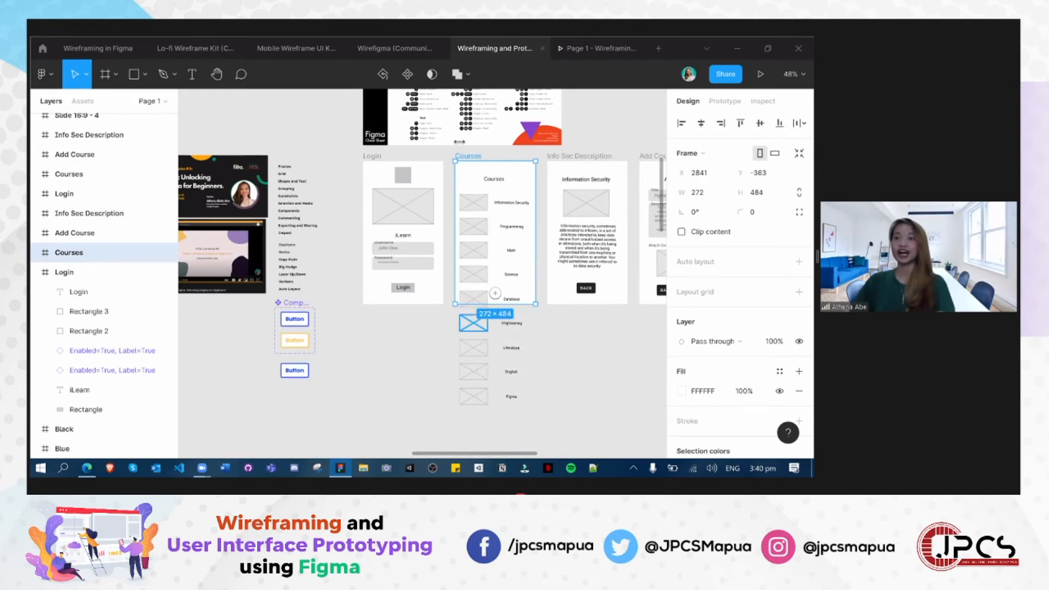
left_click_drag(480, 210, 480, 367)
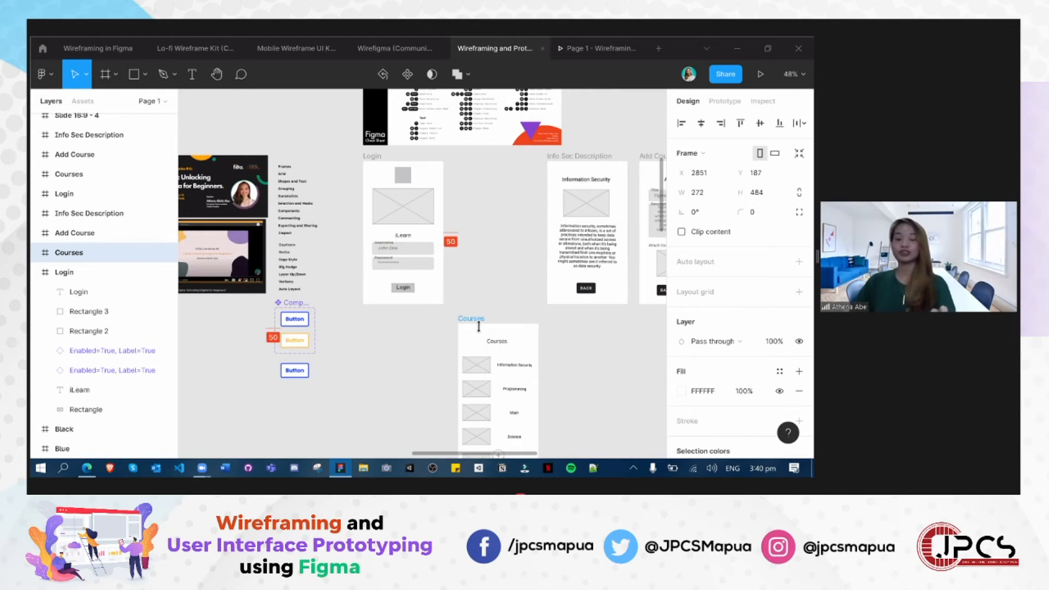
key("ctrl+z")
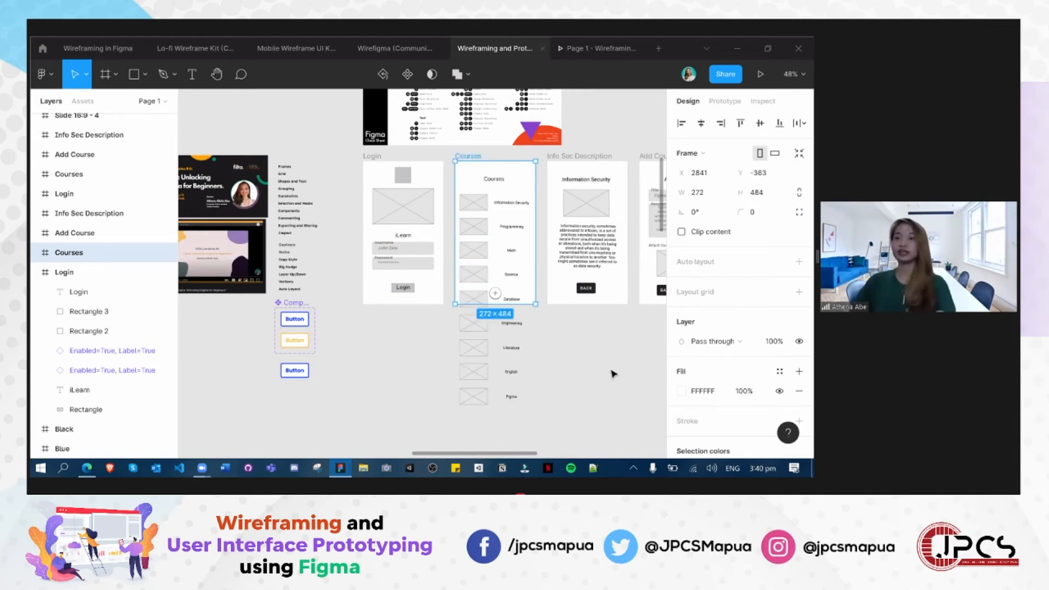
- Create an Android preset frame of 360 × 640 px and place it beside the sketch, level with Frame 1's upper edge
scroll(616, 376, "down", 3)
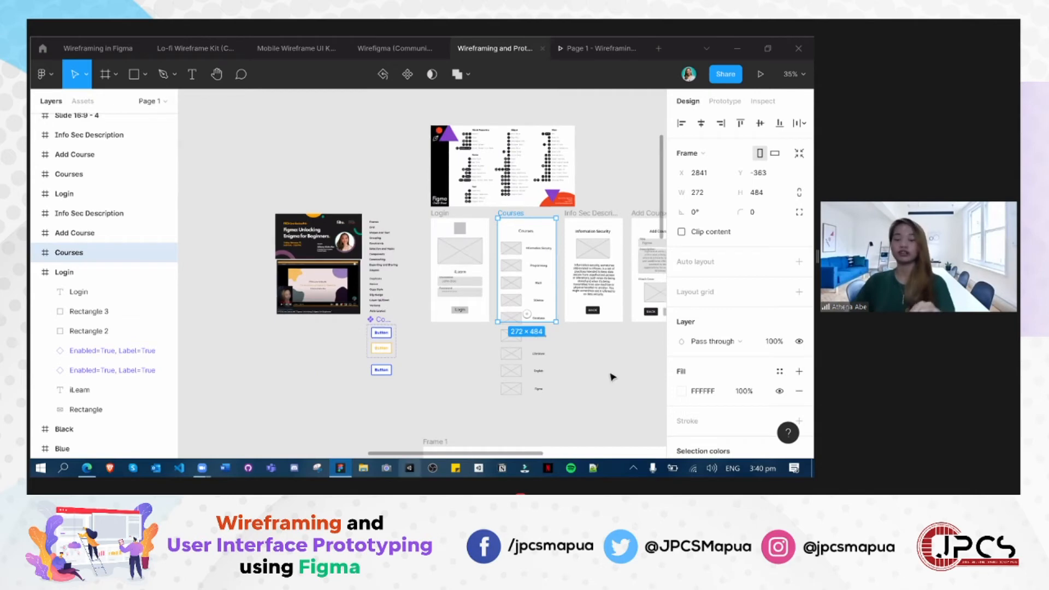
left_click_drag(451, 310, 319, 237)
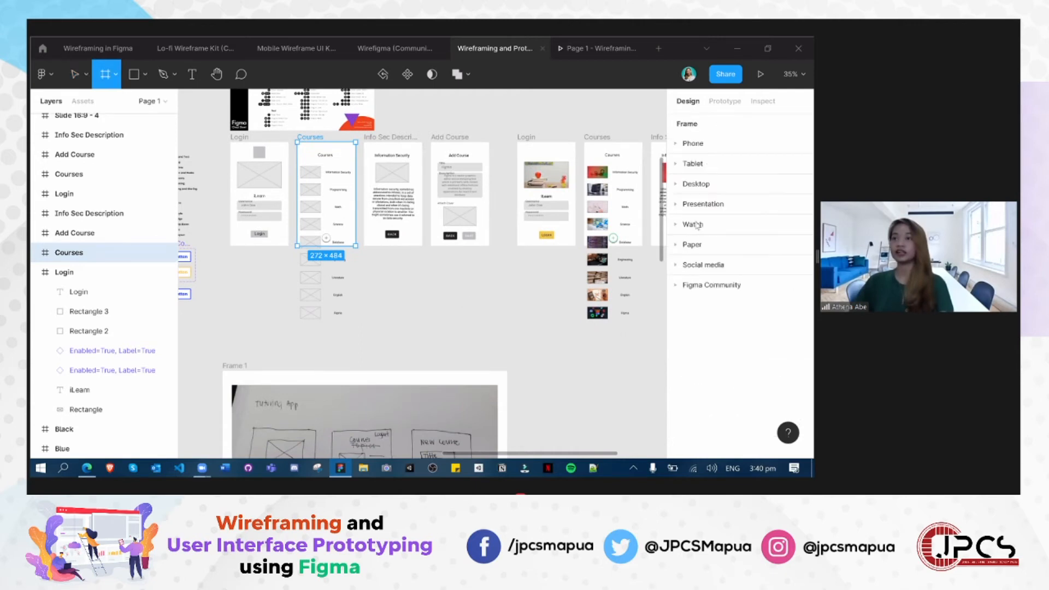
left_click(693, 143)
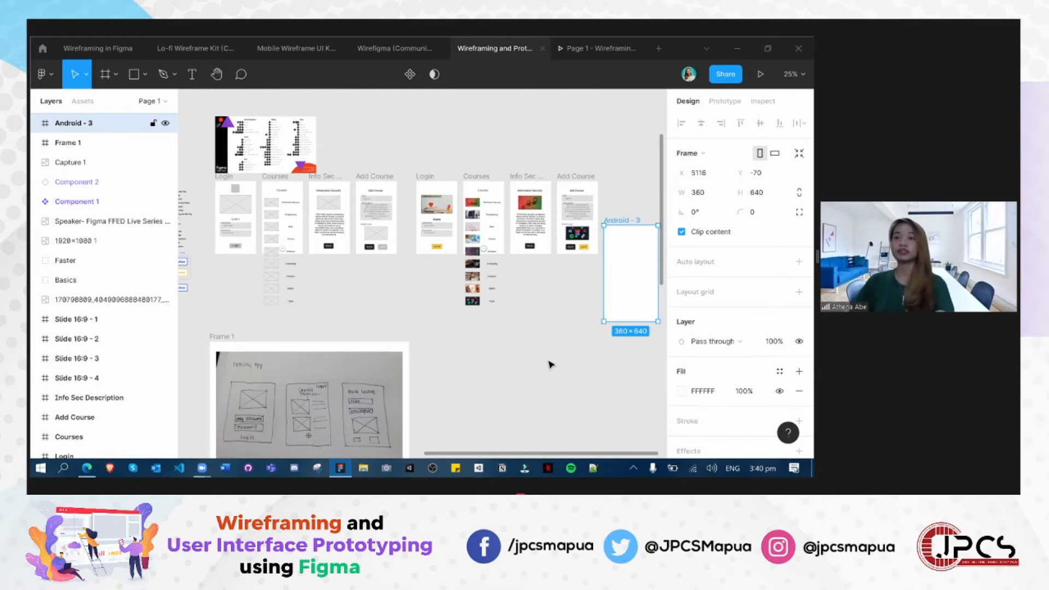
left_click_drag(630, 274, 469, 392)
- Copy the crossed image placeholder from the grey Info Sec Description frame into the new Android frame
scroll(551, 363, "up", 3)
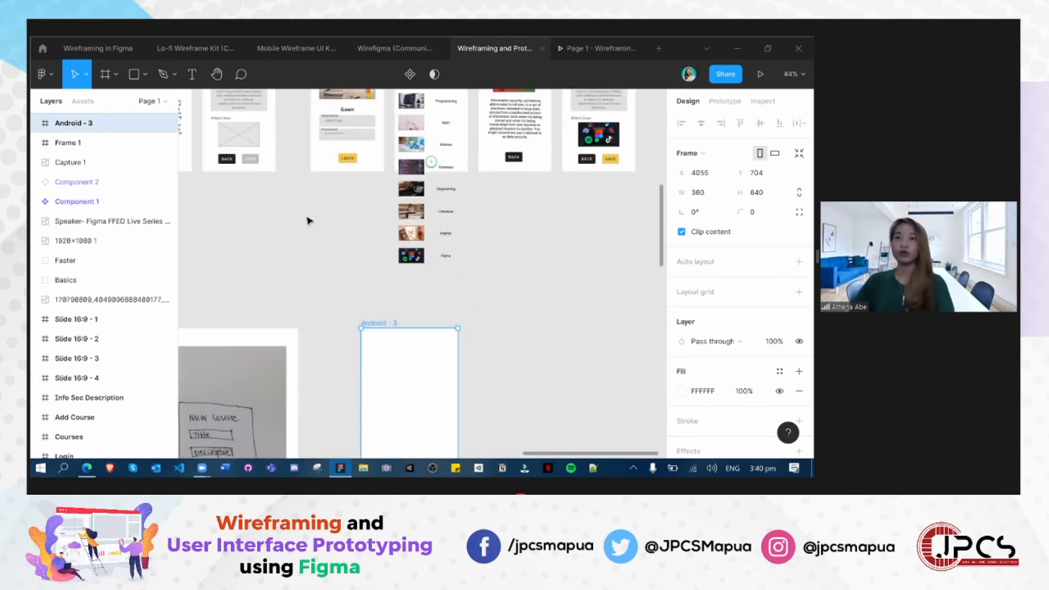
scroll(250, 160, "down", 2)
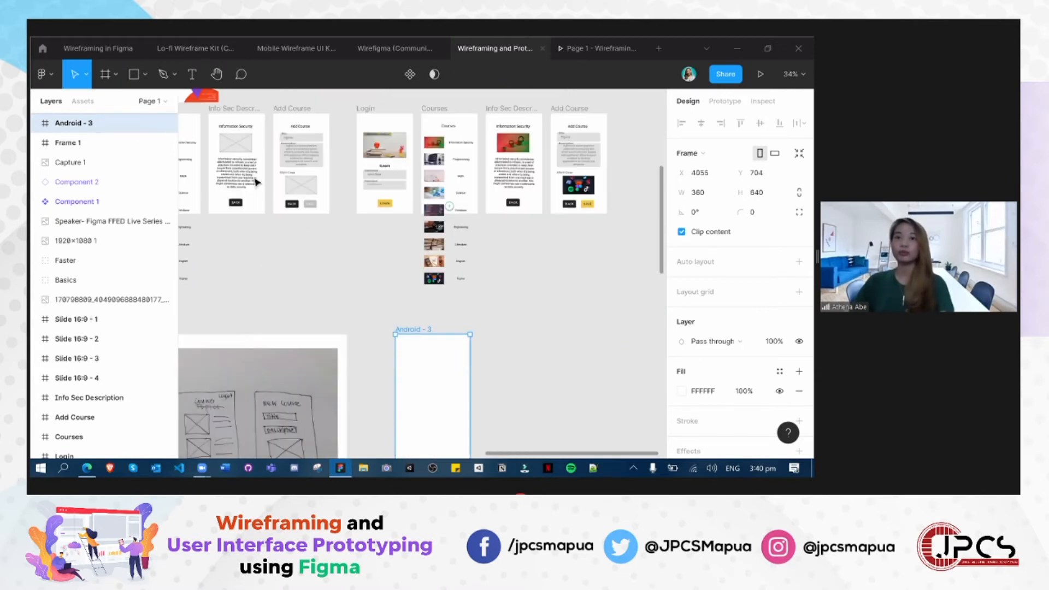
left_click(236, 143)
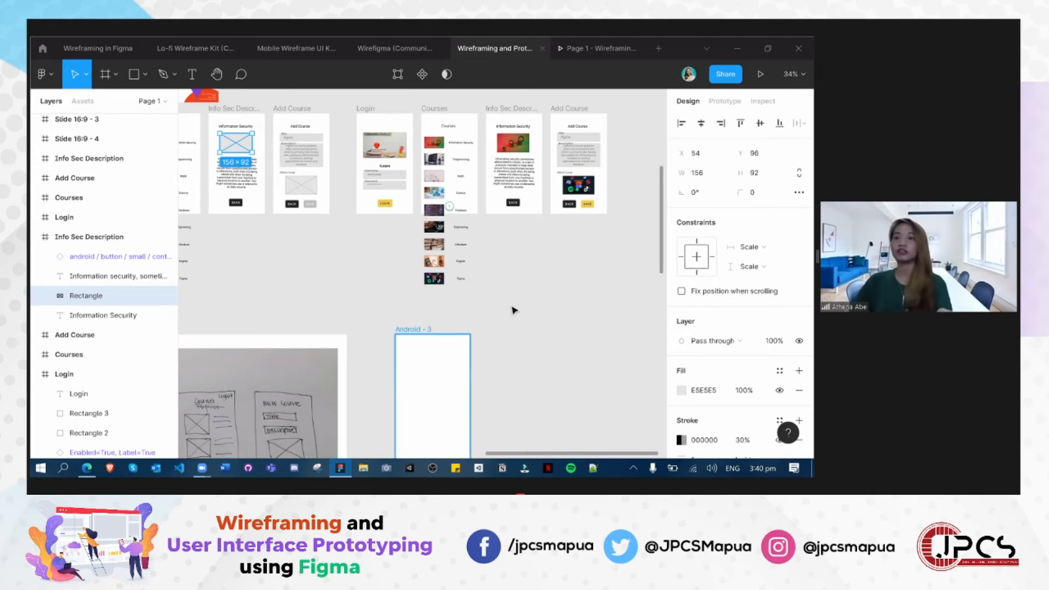
key("ctrl+v")
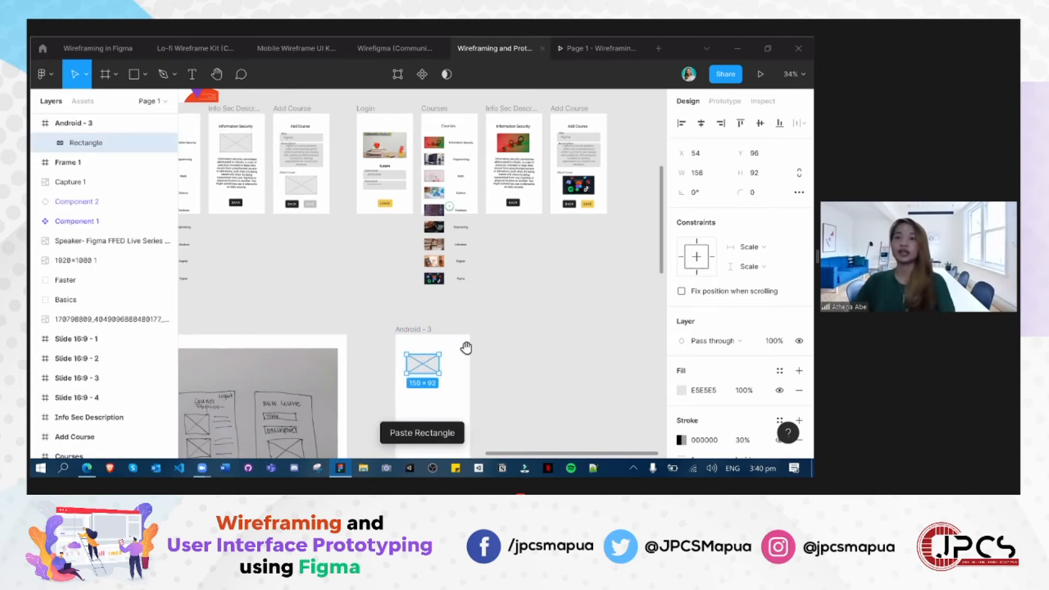
- Centre the crossed image placeholder horizontally near the Android frame's upper edge, at X 102 and Y 72
scroll(479, 335, "up", 3)
left_click_drag(479, 323, 585, 175)
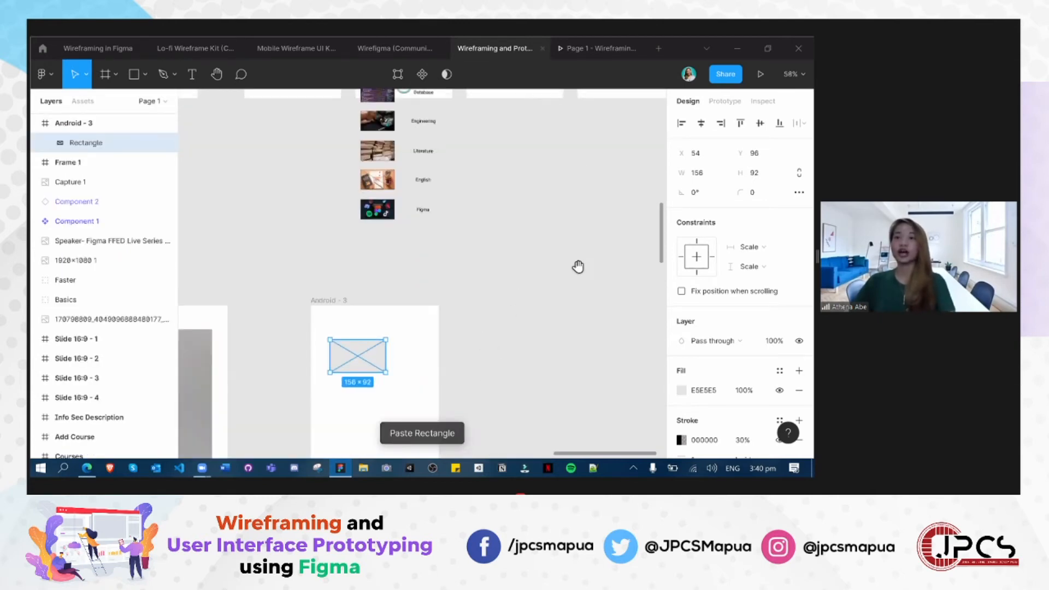
left_click_drag(490, 203, 478, 195)
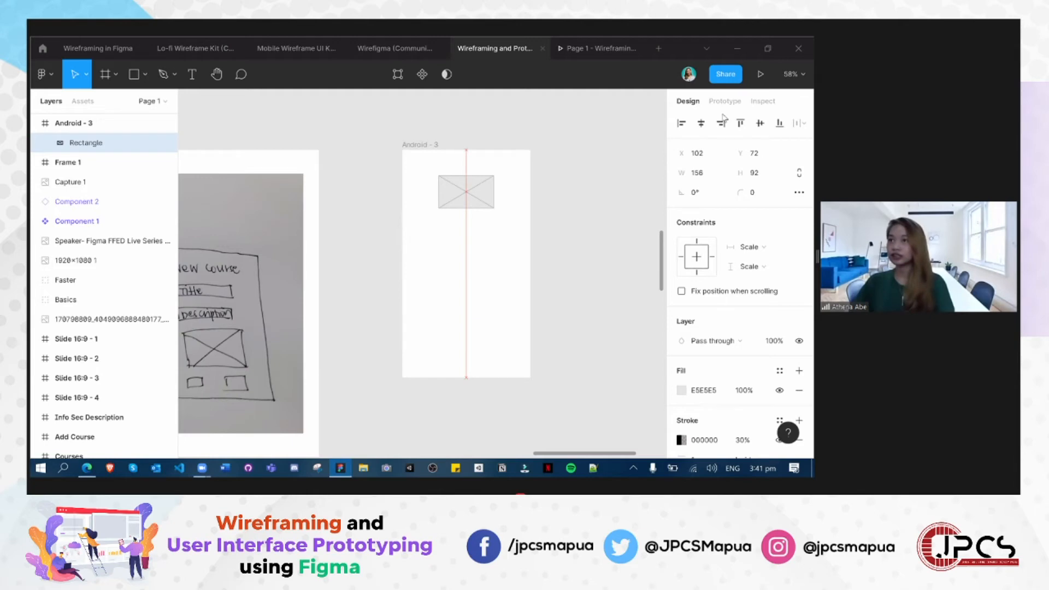
left_click(616, 154)
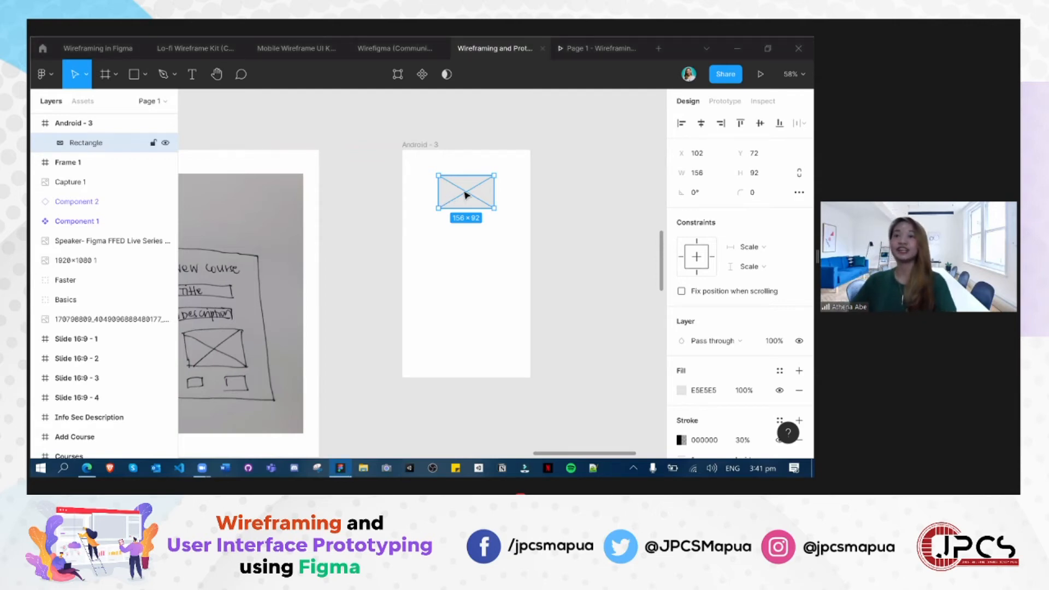
- Copy the image placeholder down the Android frame to form an evenly spaced column of three
key("ctrl+v")
mouse_move(465, 196)
left_mouse_down()
mouse_move(469, 323)
mouse_move(462, 208)
left_mouse_up()
key("ctrl+v")
key("ctrl+v")
key("ctrl+z")
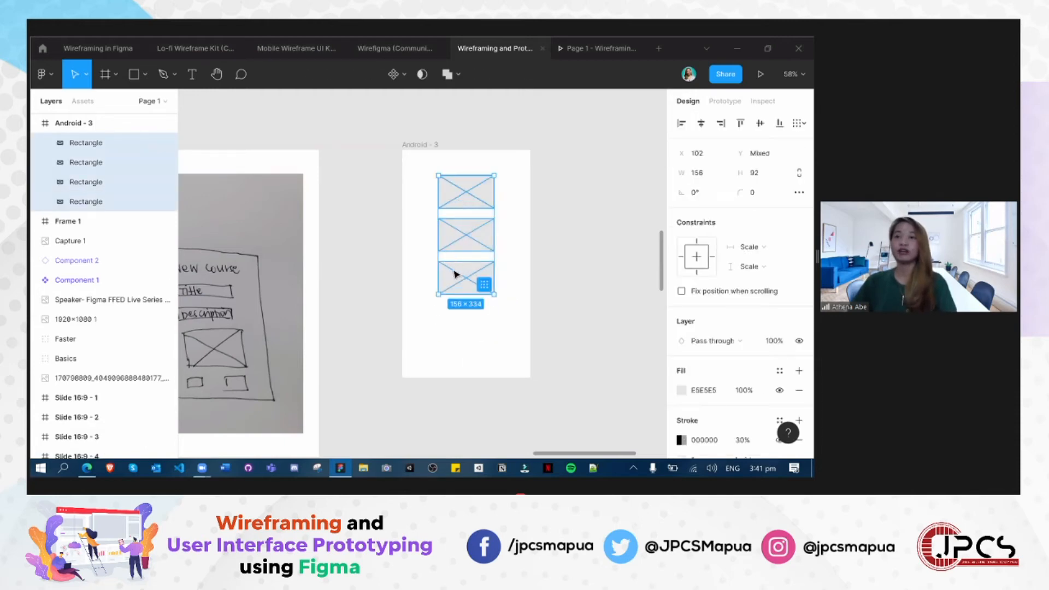
- Try copying the placeholders further down over the Android frame's lower edge, undoing the attempts
key("ctrl+v")
left_click_drag(465, 279, 459, 417)
key("ctrl+z")
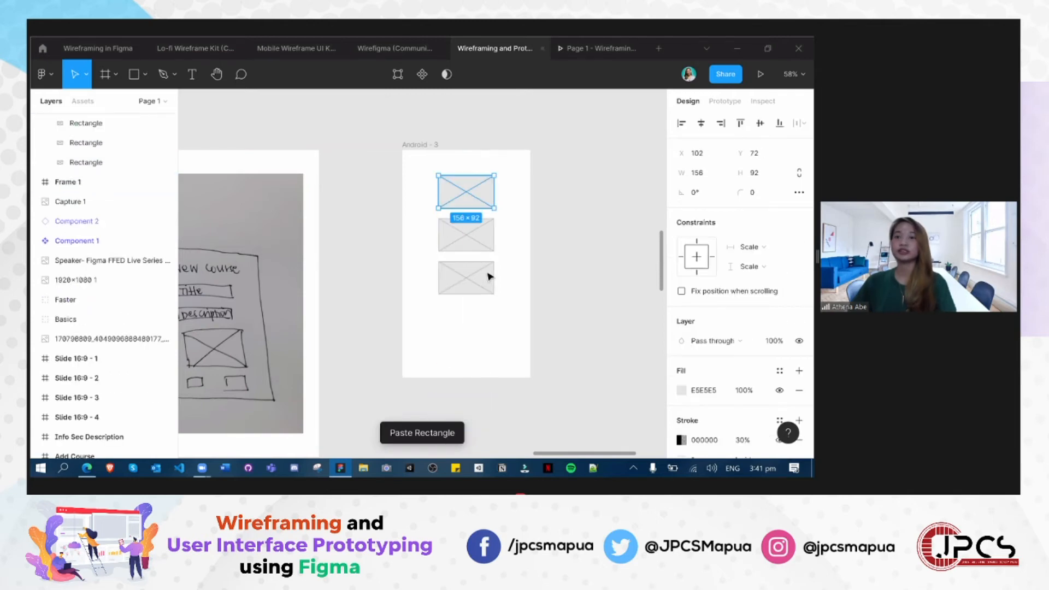
key("ctrl+a")
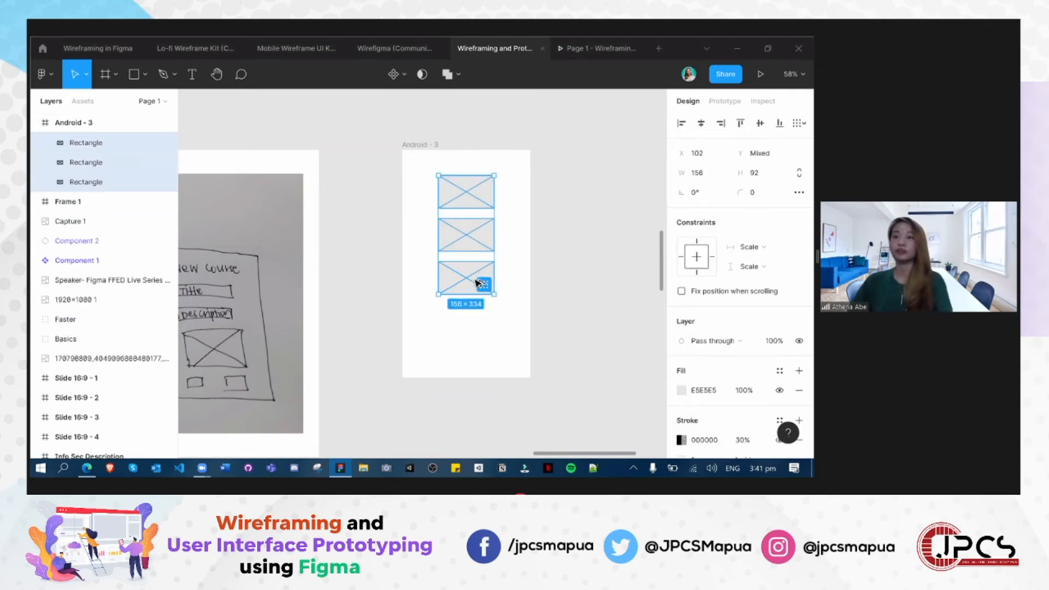
left_click_drag(476, 281, 480, 397)
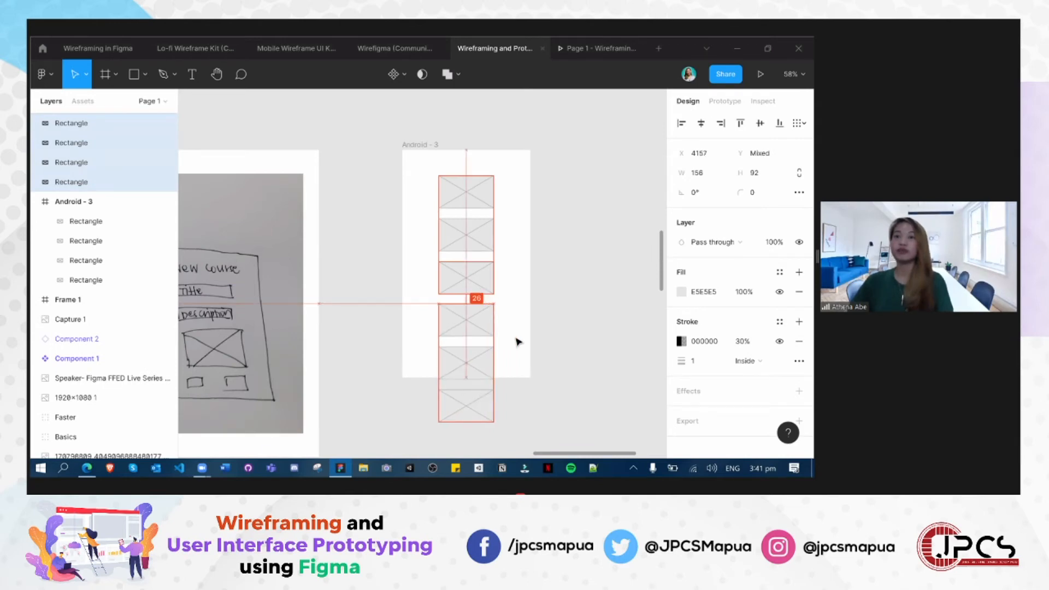
left_click(539, 319)
key("ctrl+z")
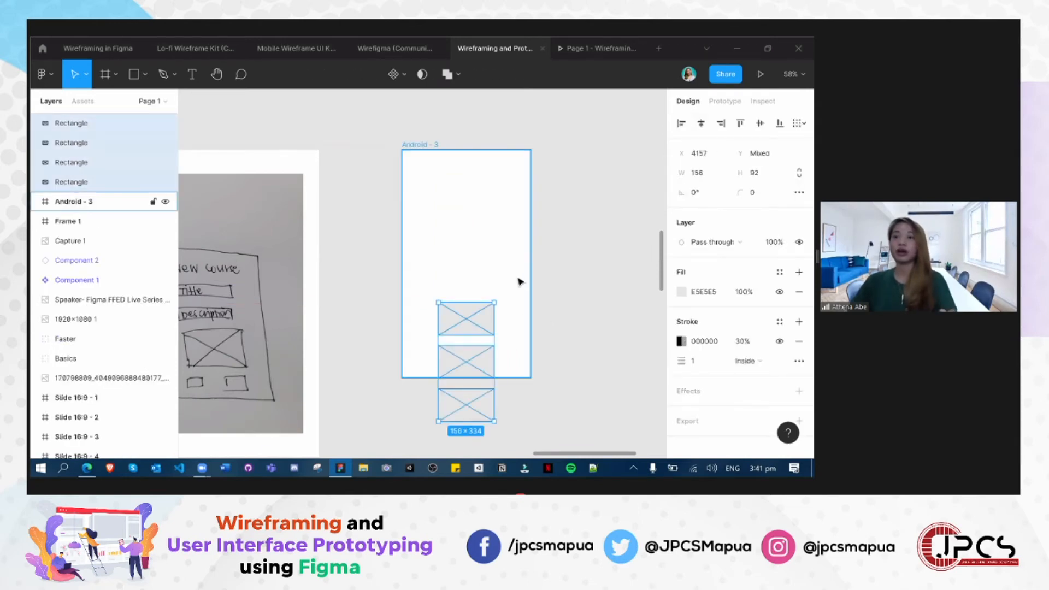
key("ctrl+z")
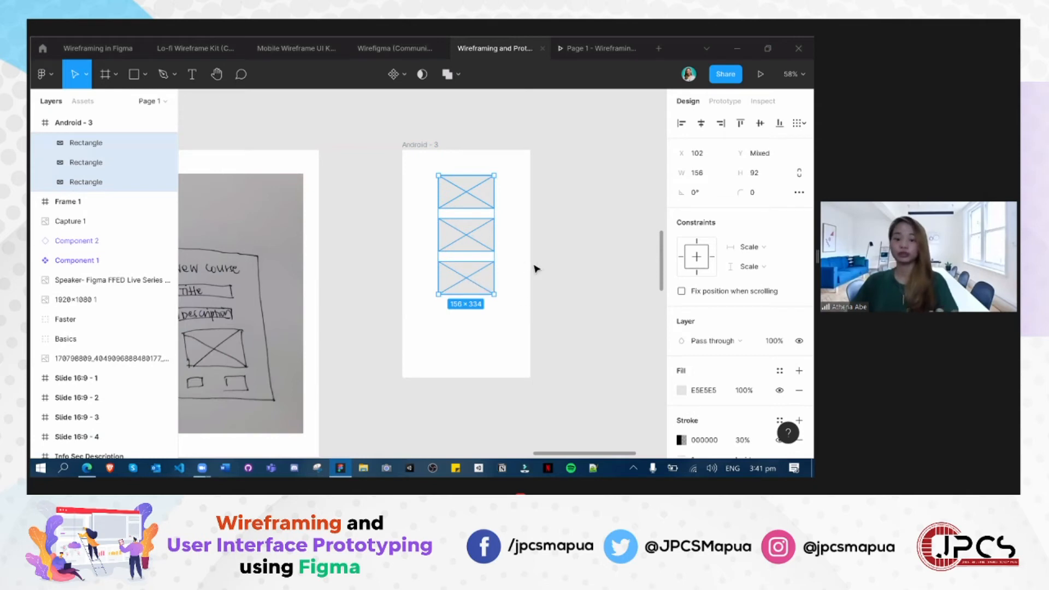
key("ctrl+v")
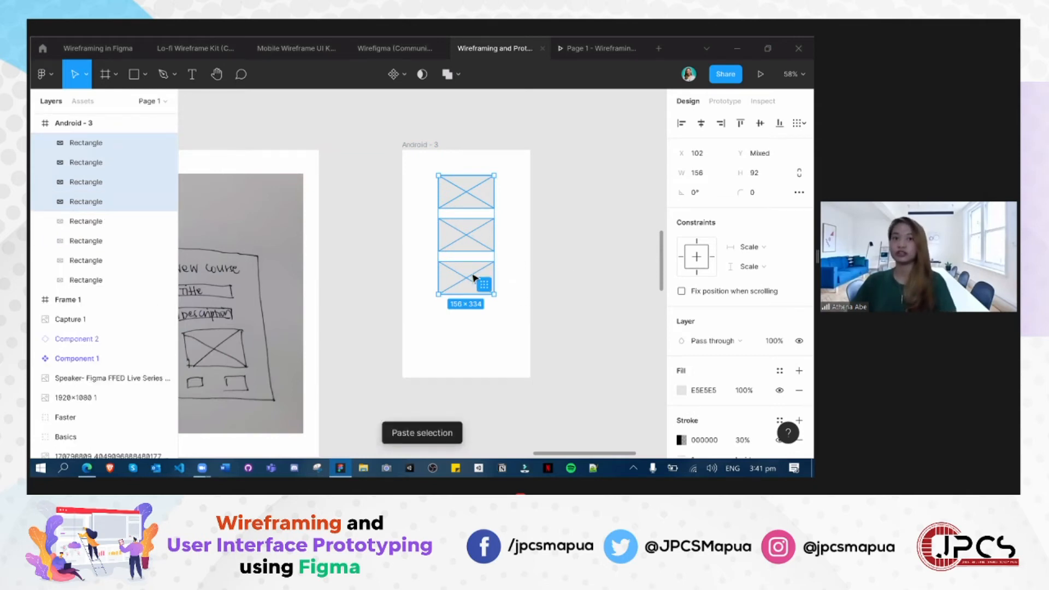
key("ctrl+z")
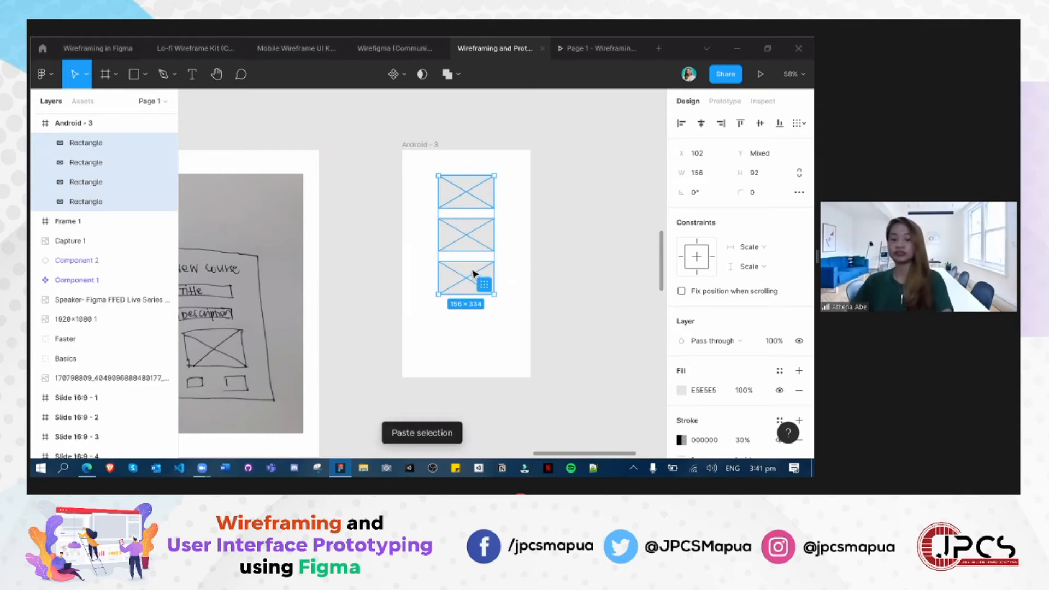
- Select the column of placeholders and place a copy directly below it, running past the Android frame's lower edge
left_click(473, 275)
left_click(518, 302)
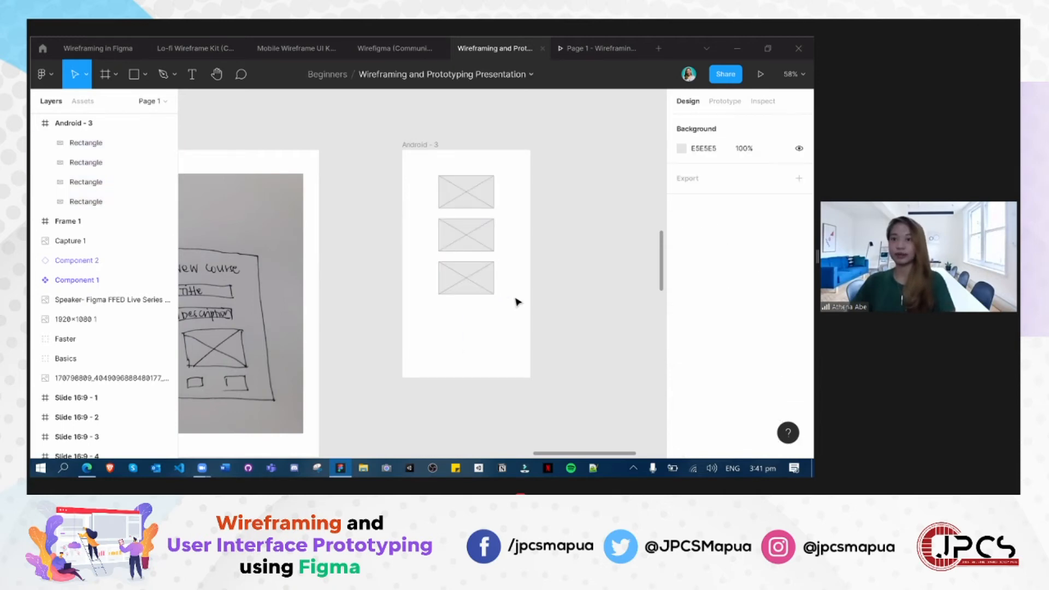
left_click_drag(428, 172, 514, 306)
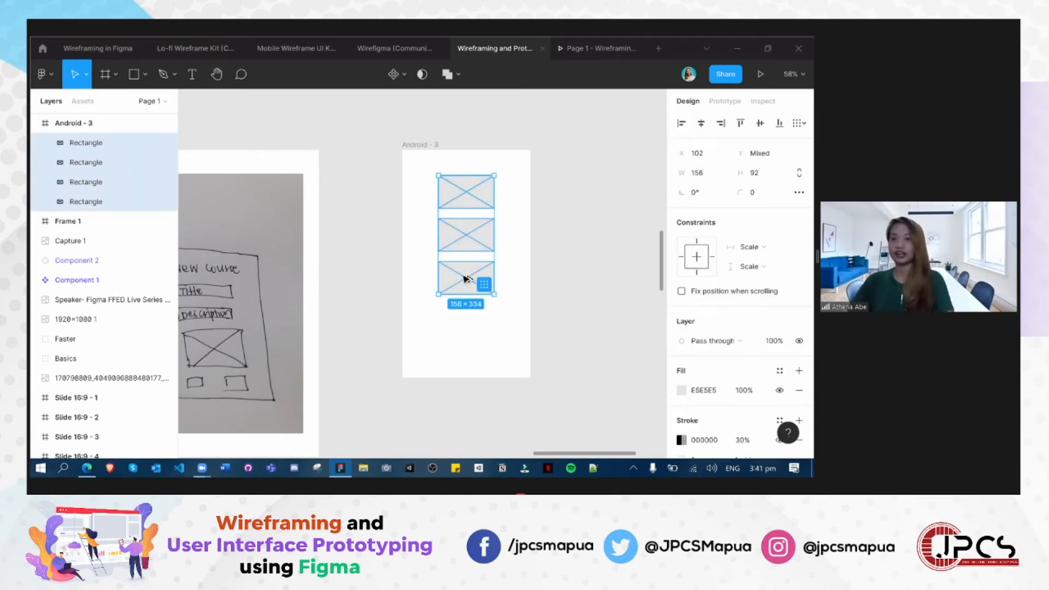
left_click_drag(468, 282, 480, 393)
left_click(593, 305)
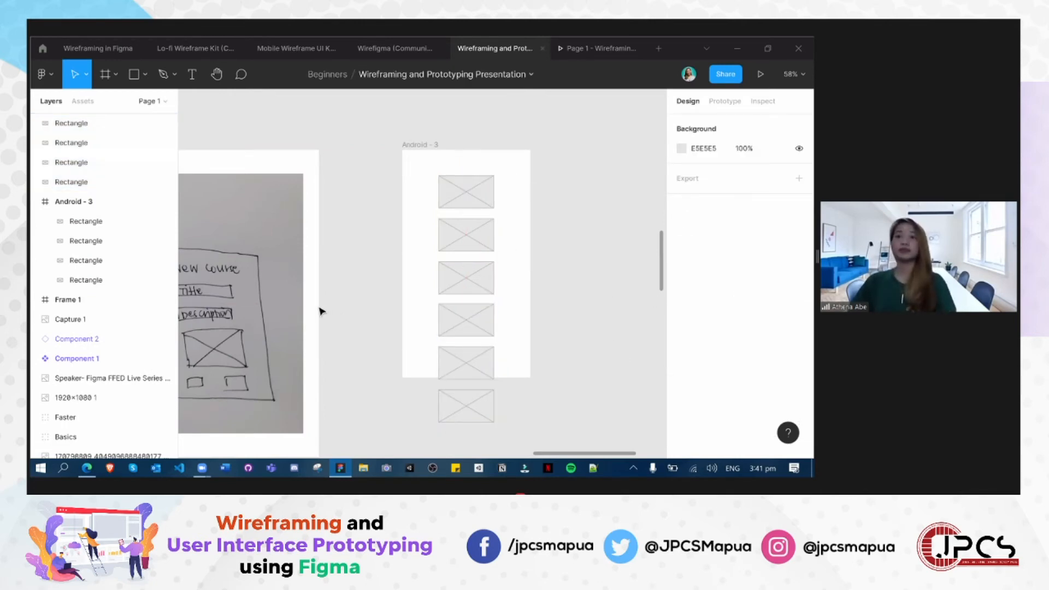
- Show the page's prototype settings, then view and close the old iLearn prototype preview
scroll(318, 309, "down", 3)
left_click_drag(347, 185, 551, 359)
mouse_move(398, 335)
left_mouse_down()
mouse_move(578, 241)
mouse_move(405, 248)
mouse_move(443, 275)
left_mouse_up()
left_click(725, 101)
left_click_drag(249, 138, 603, 377)
left_click_drag(387, 223, 194, 100)
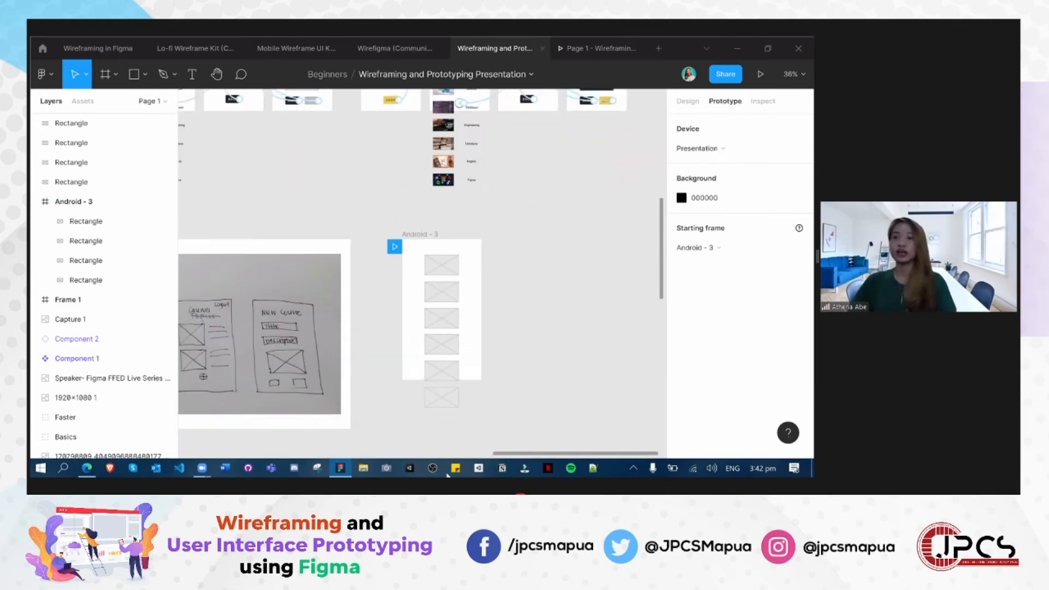
left_click(605, 41)
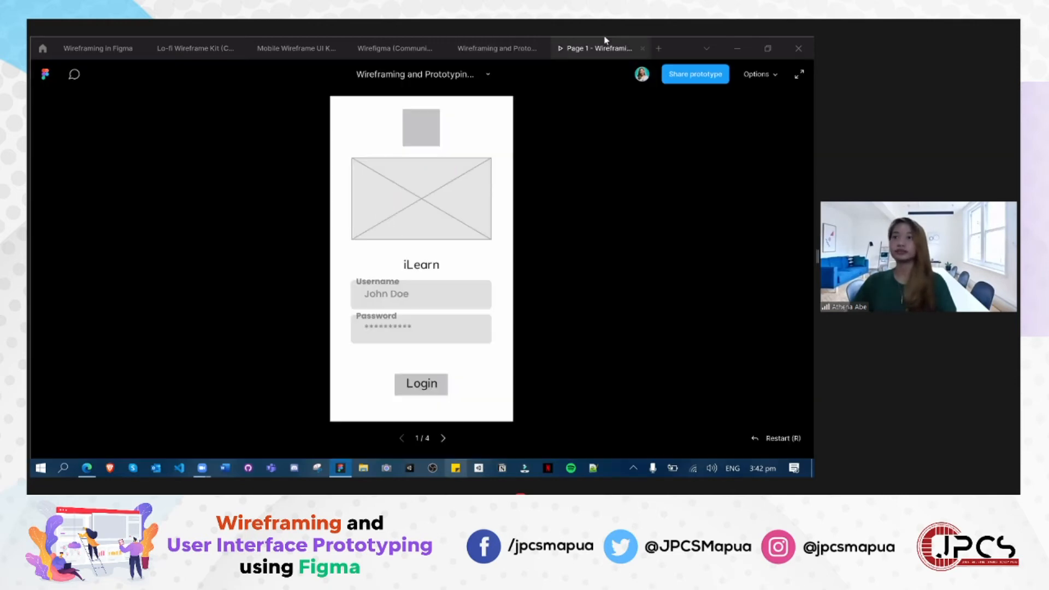
left_click(642, 50)
- Launch a new prototype preview of the Android frame and examine which placeholders it shows
left_click(760, 74)
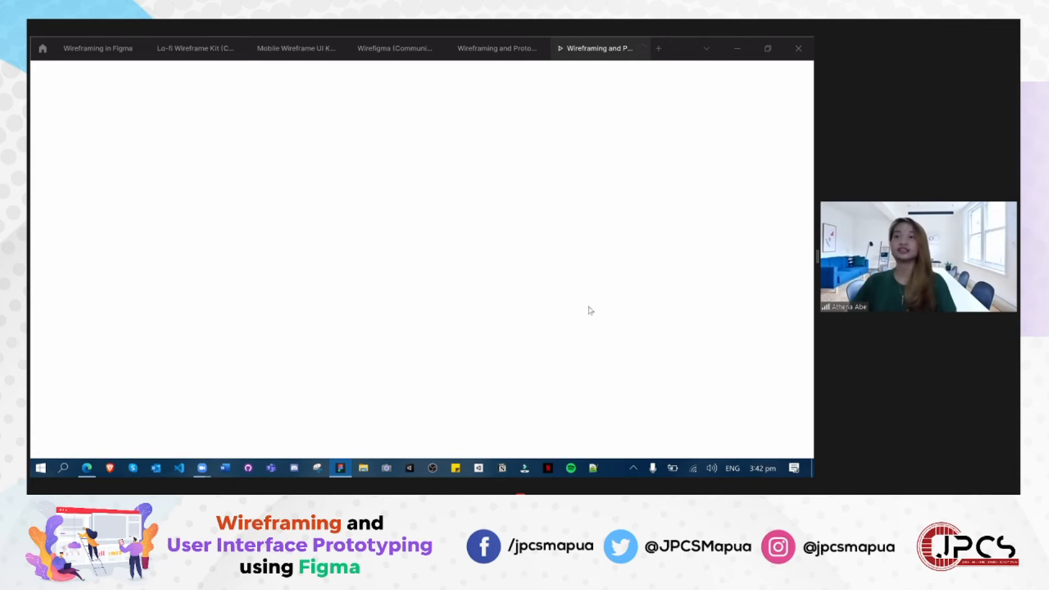
left_click(489, 55)
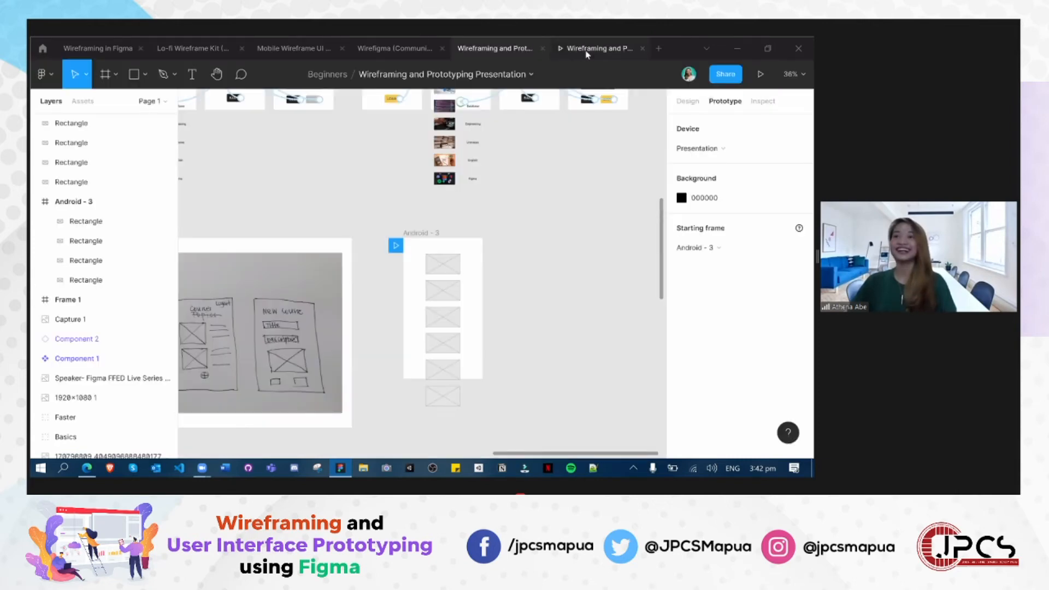
left_click(587, 52)
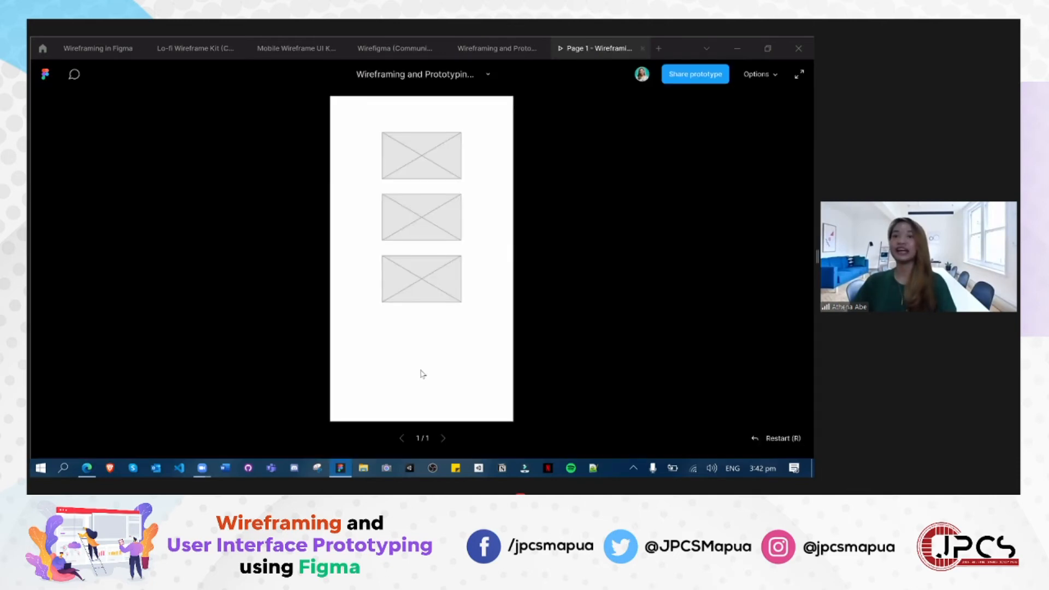
- Nest the lower copied placeholders inside the Android frame and check the frame in the prototype preview
left_click(492, 49)
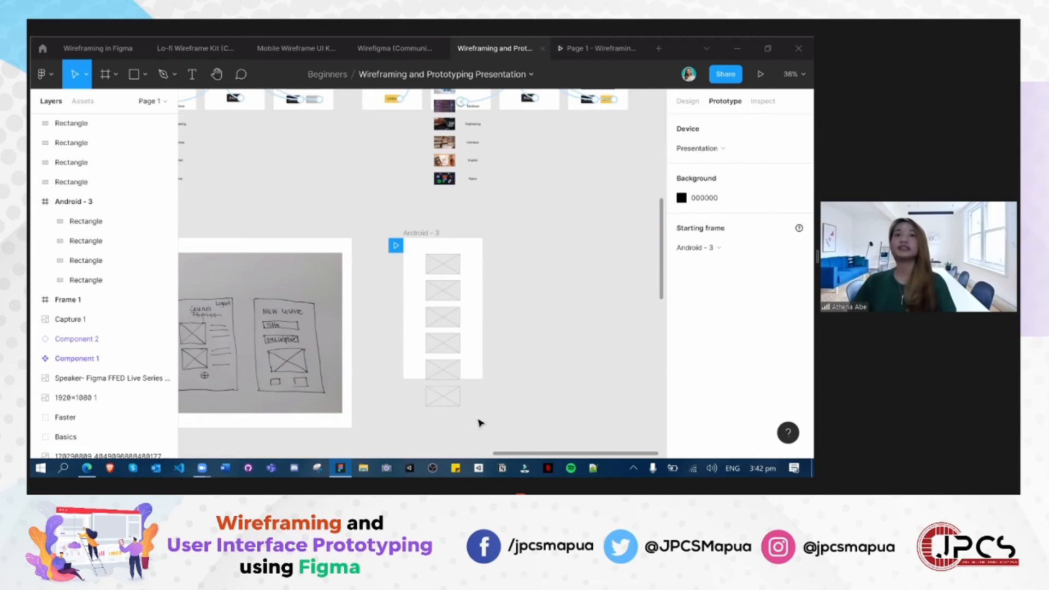
left_click_drag(478, 418, 430, 346)
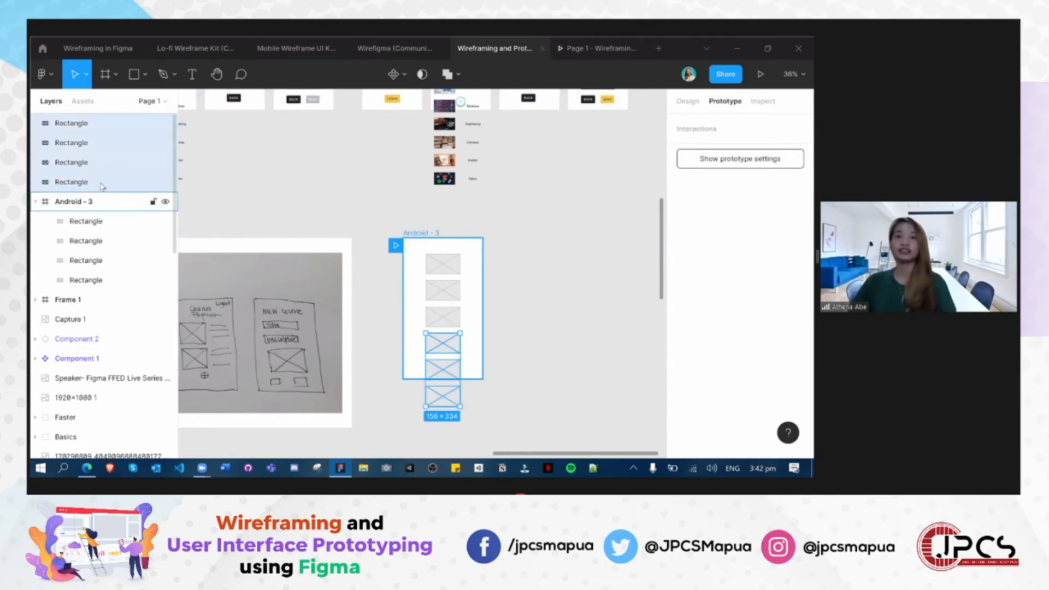
left_click_drag(165, 295, 122, 330)
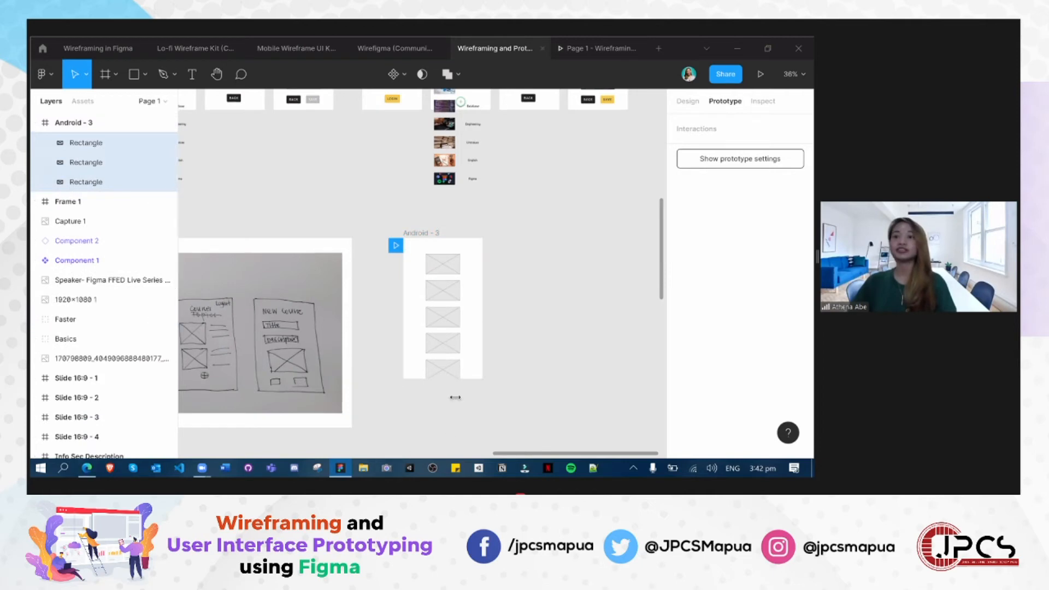
left_click(502, 415)
left_click(590, 52)
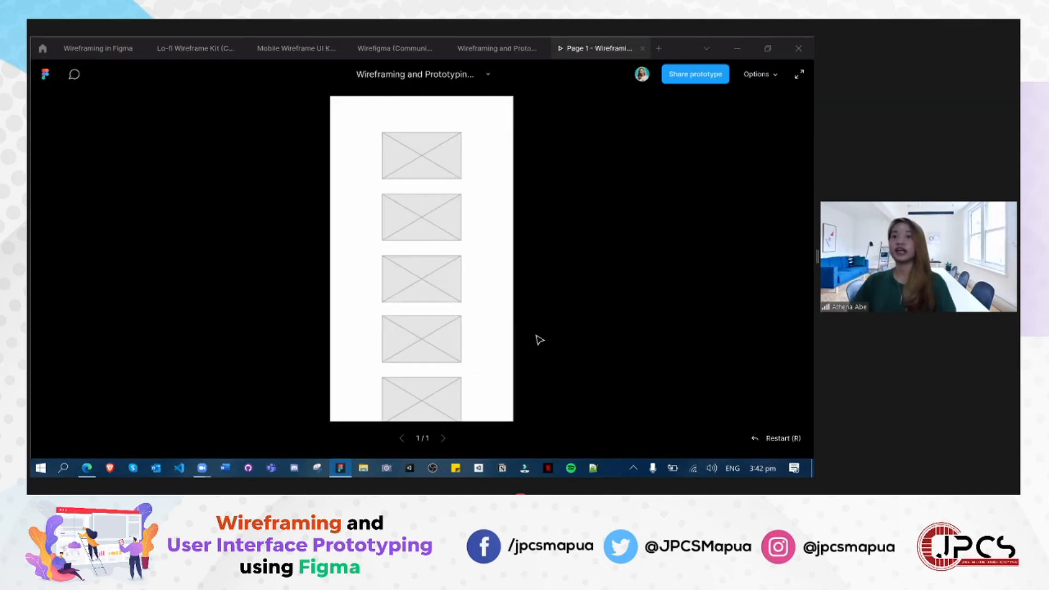
left_click(45, 75)
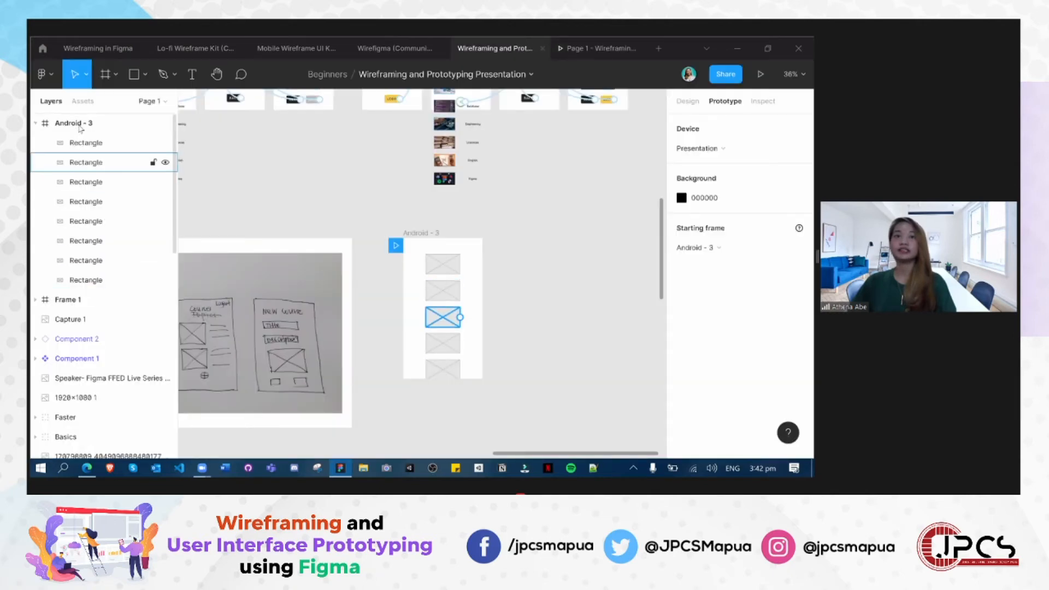
- Try extending the Android frame's lower edge slightly downward, undoing the change
left_click(71, 122)
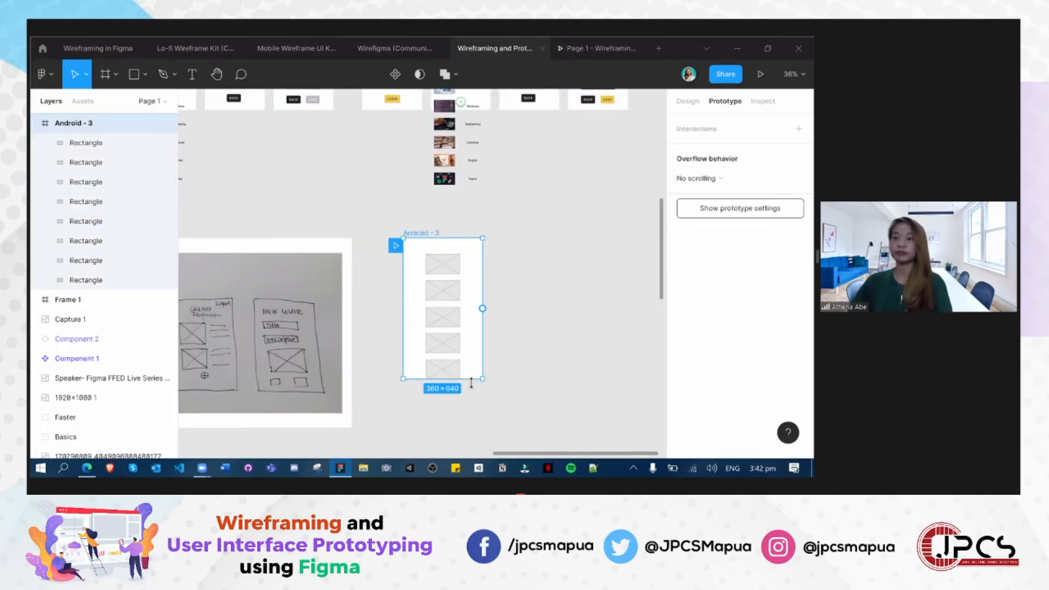
left_click_drag(470, 379, 471, 403)
key("ctrl+z")
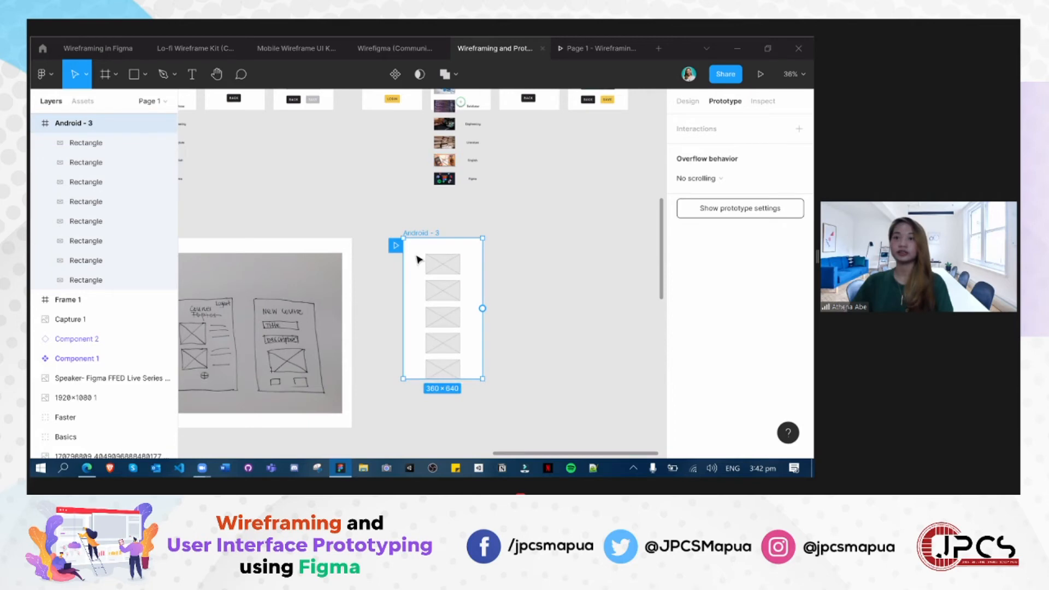
key("Escape")
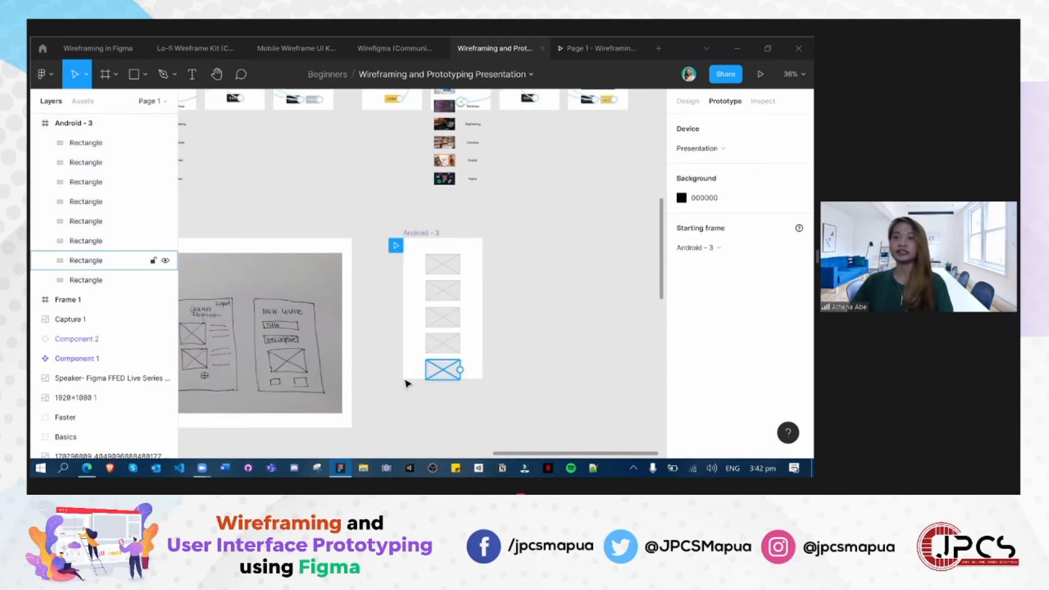
- Stretch the Android frame downward to 360 × 893 px, check it in the prototype preview and close the preview
left_click(103, 123)
left_click_drag(417, 378, 418, 435)
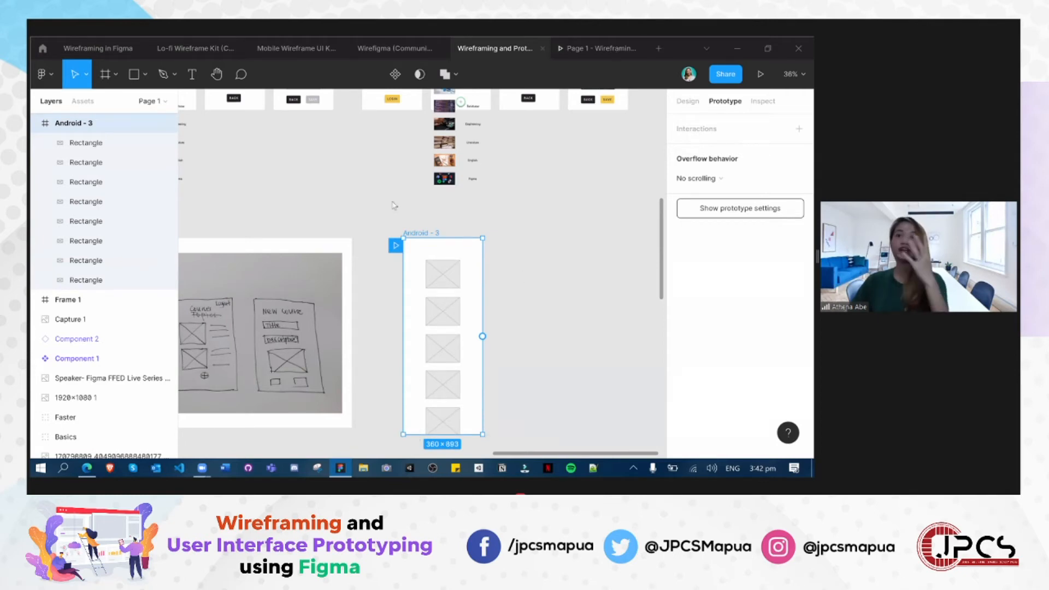
left_click(601, 48)
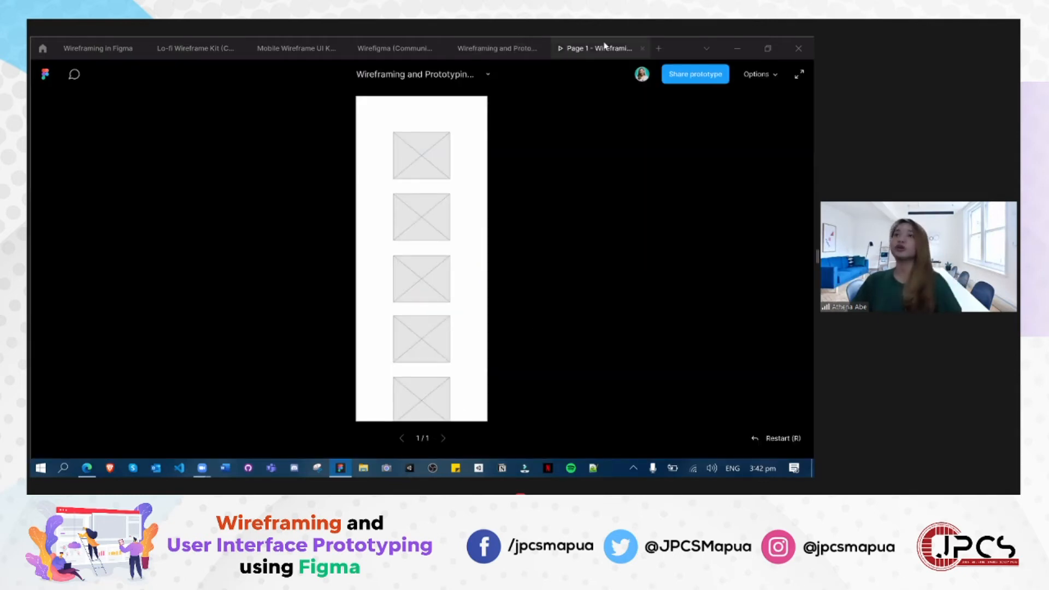
left_click(642, 49)
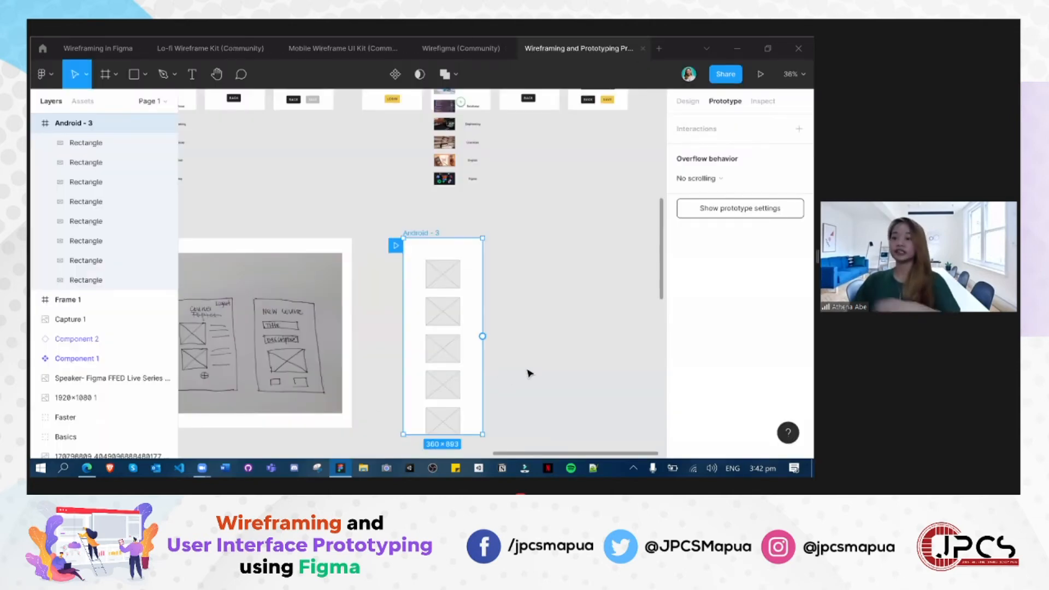
- Delete the Android frame and return to the grey Courses wireframe to review its overflowing list
key("Delete")
left_click_drag(254, 172, 523, 349)
scroll(468, 366, "up", 5)
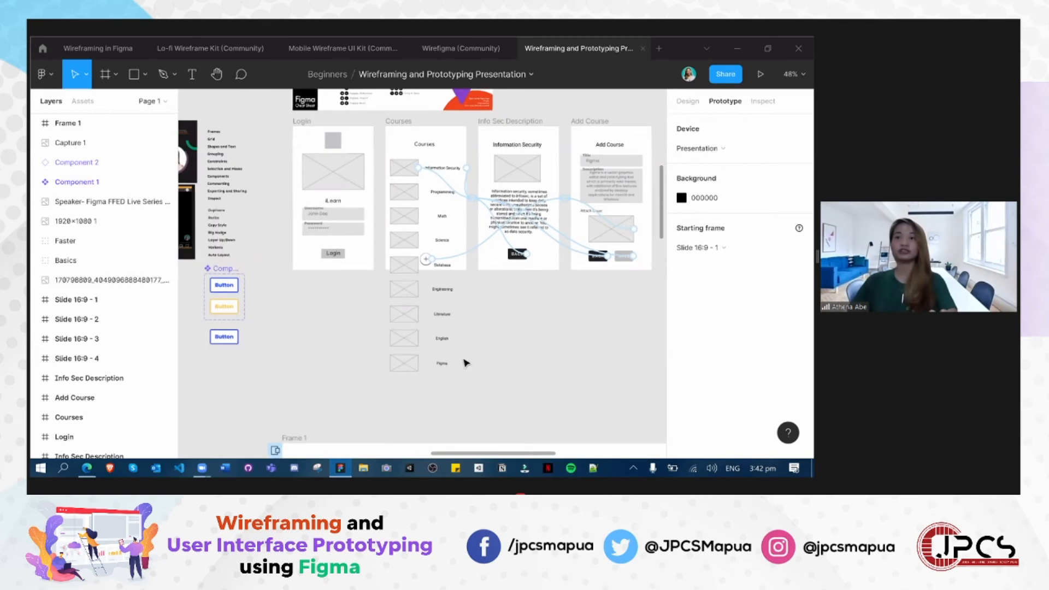
scroll(404, 271, "up", 4)
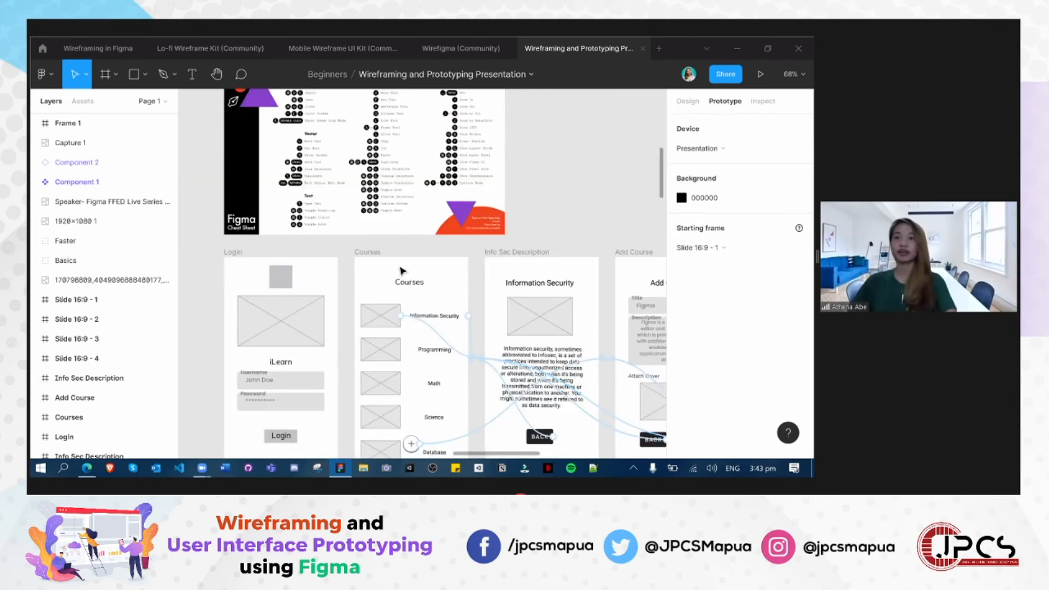
scroll(403, 270, "down", 3)
left_click(383, 251)
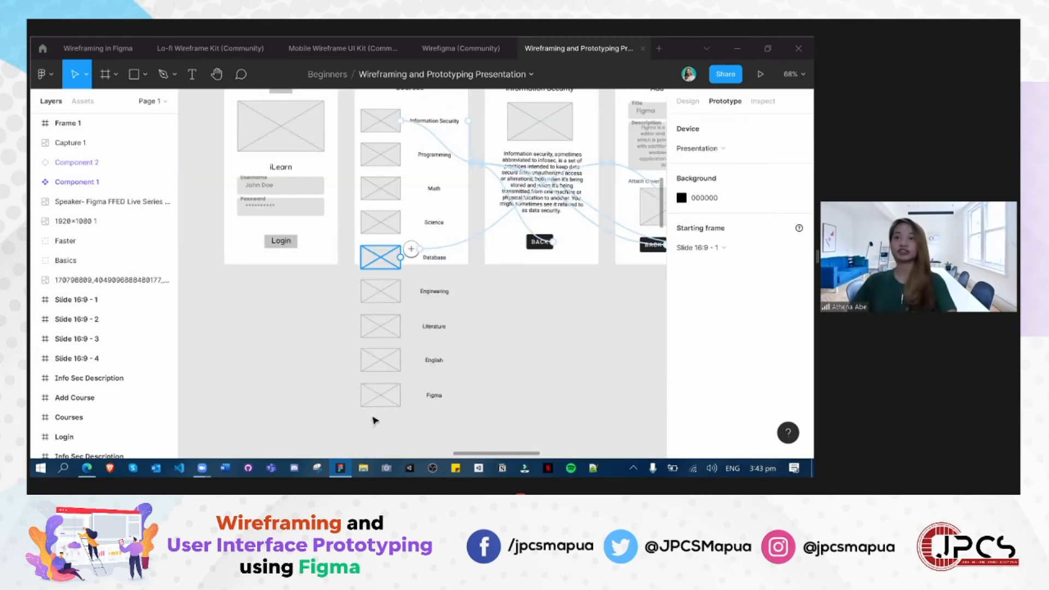
scroll(492, 375, "up", 3)
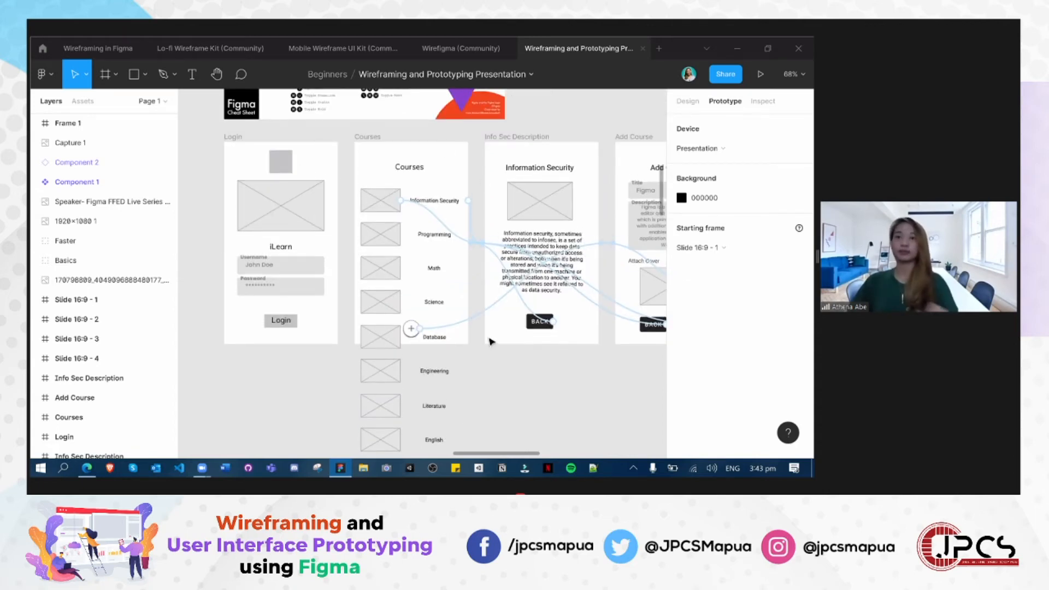
scroll(518, 346, "down", 5)
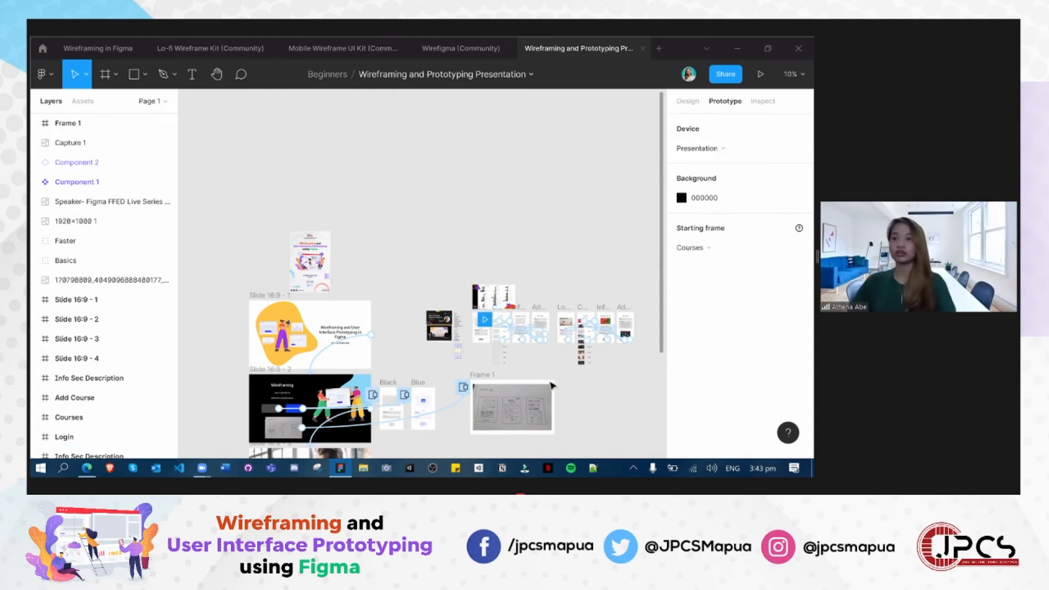
- Preview the Courses prototype, scroll its list up and down to check the fixed add button, and return to the design file
scroll(544, 383, "up", 5)
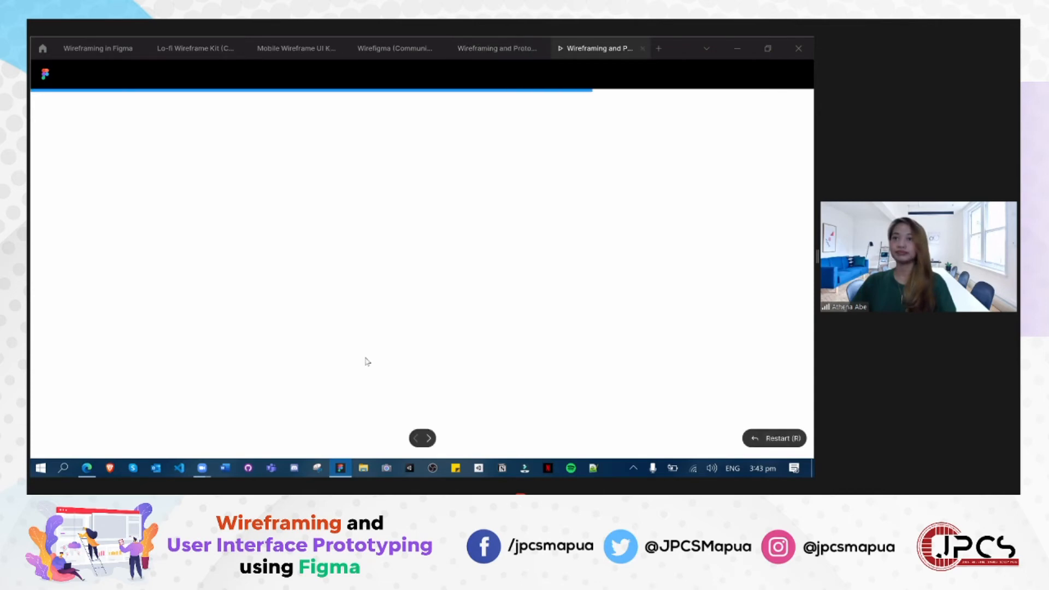
scroll(426, 244, "down", 3)
scroll(425, 244, "up", 3)
scroll(422, 393, "down", 3)
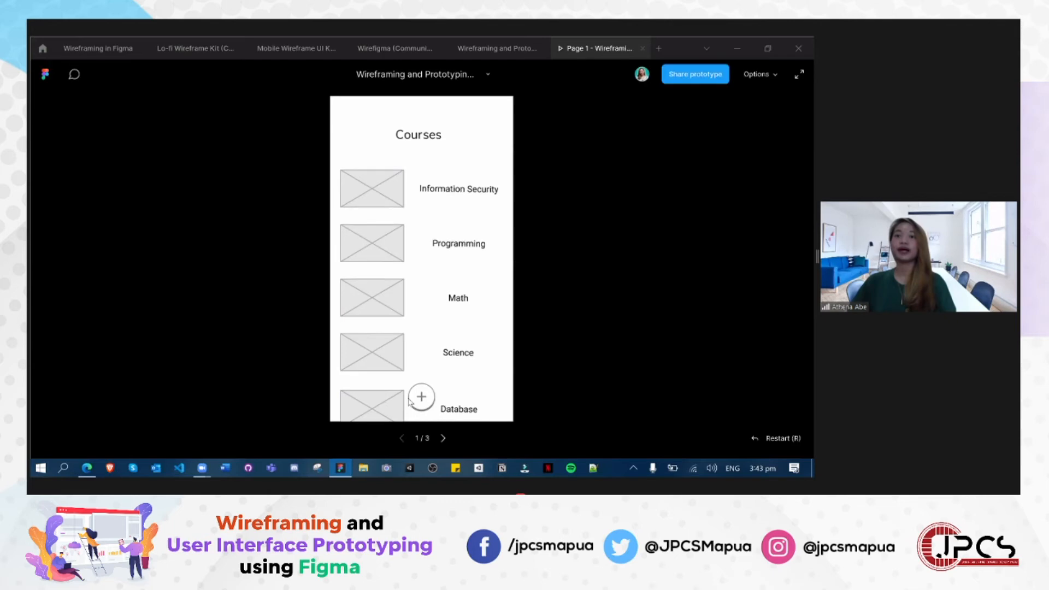
scroll(426, 372, "up", 3)
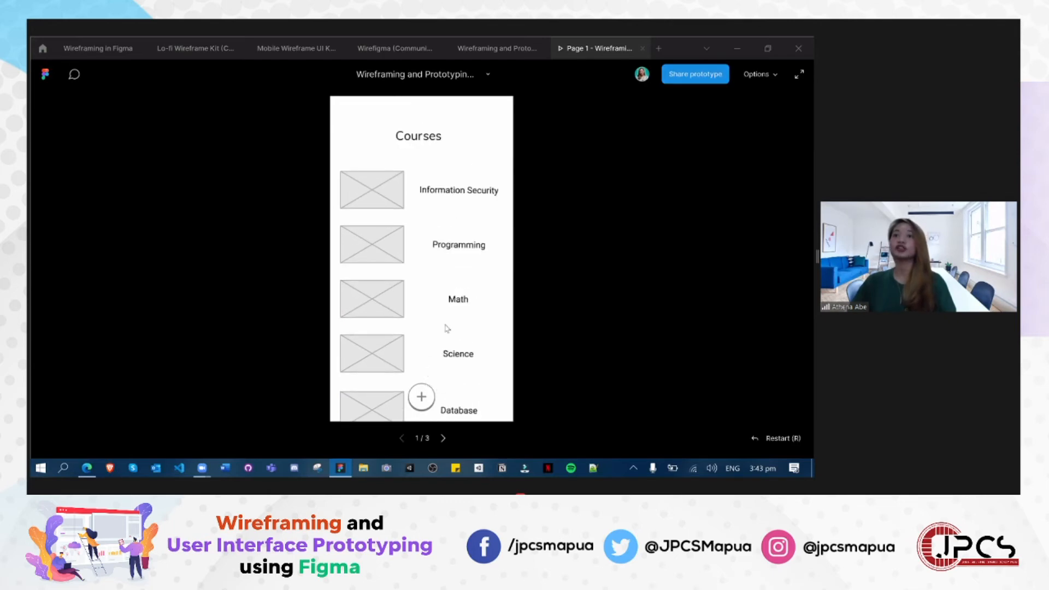
scroll(421, 350, "down", 3)
scroll(421, 344, "up", 3)
scroll(432, 323, "down", 2)
scroll(440, 312, "up", 2)
left_click(495, 49)
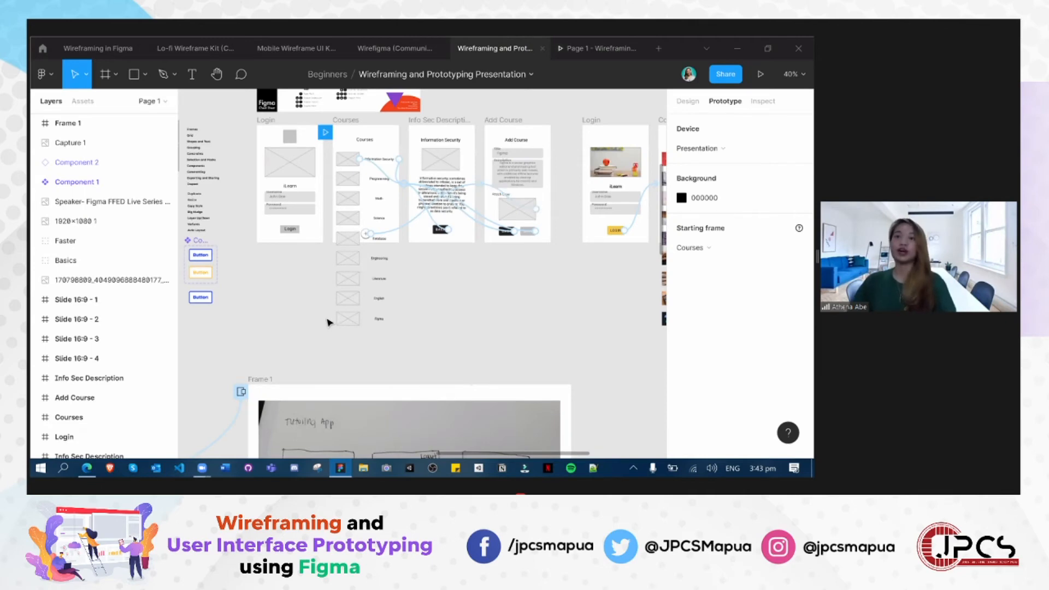
- Compare the grey Courses wireframe with the Courses screen in the hand-drawn Tutoring App sketch
scroll(286, 311, "up", 2)
scroll(501, 312, "up", 2)
left_click_drag(282, 212, 381, 447)
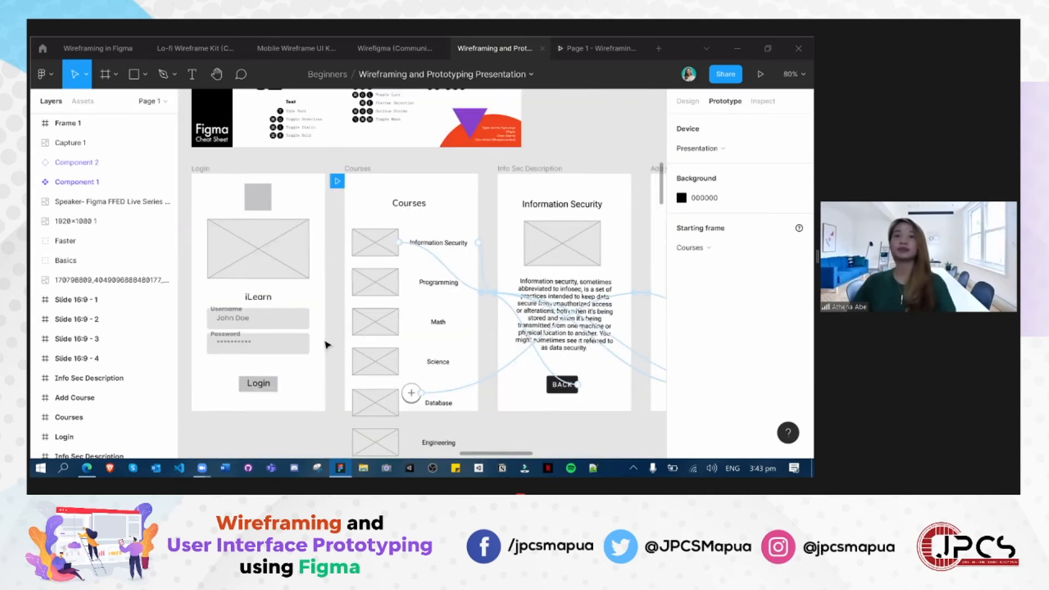
scroll(327, 346, "up", 1)
scroll(345, 307, "up", 1)
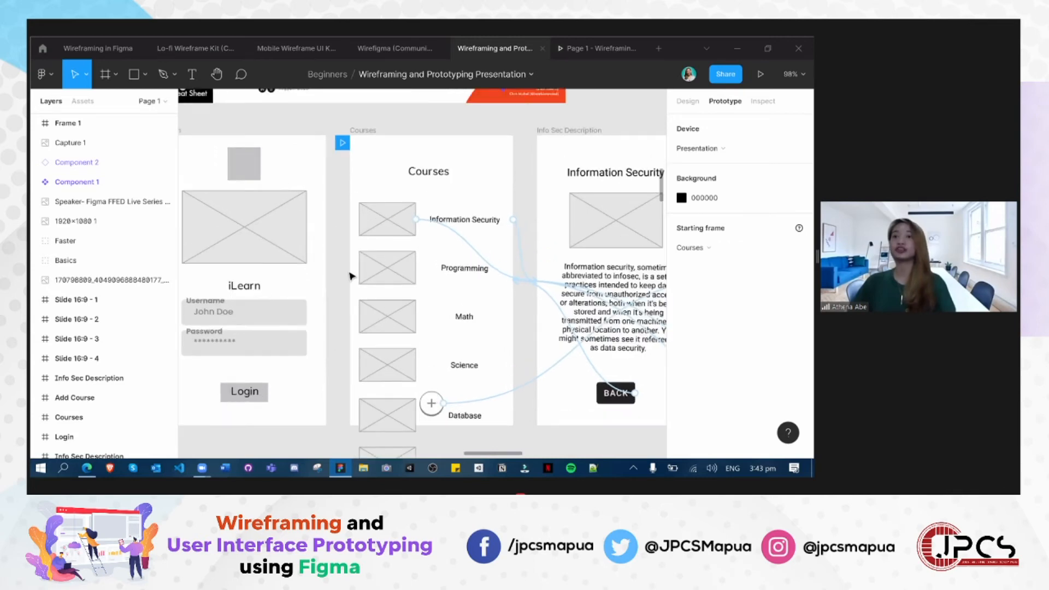
scroll(503, 373, "down", 1)
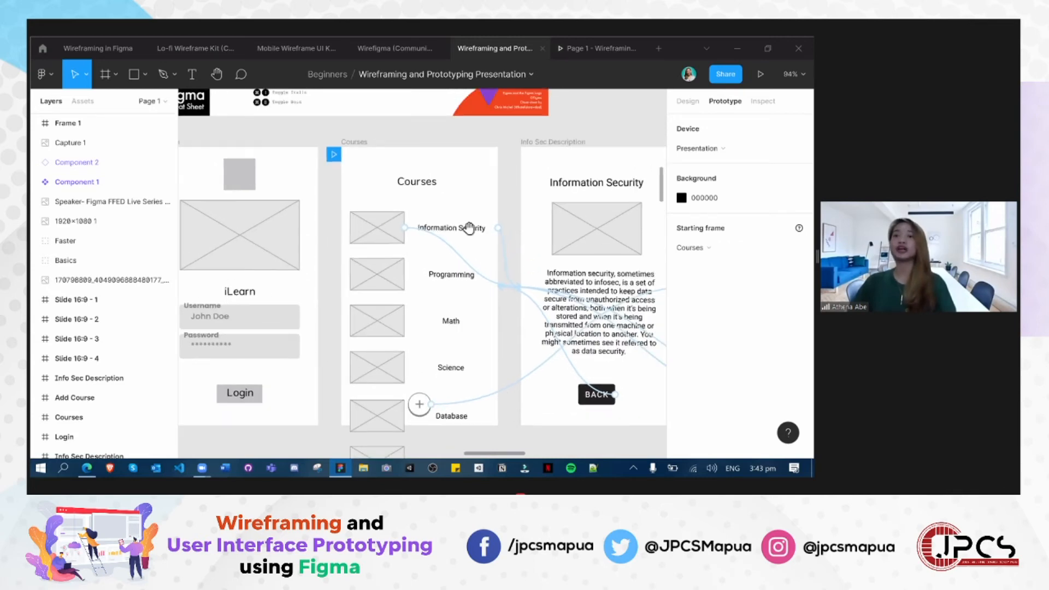
left_click_drag(508, 347, 506, 197)
left_click_drag(466, 356, 379, 199)
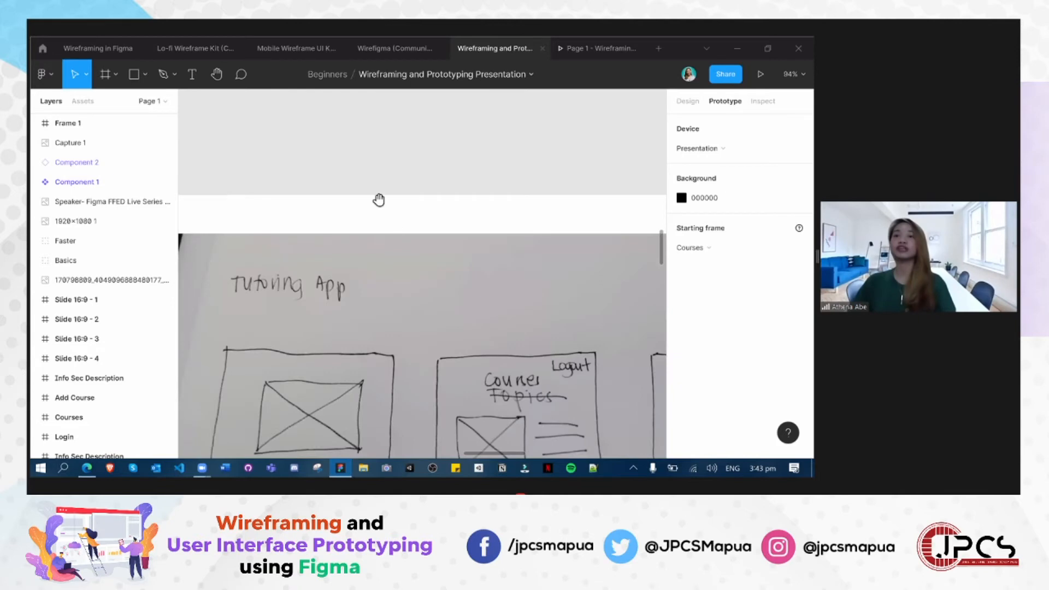
left_click_drag(470, 362, 378, 199)
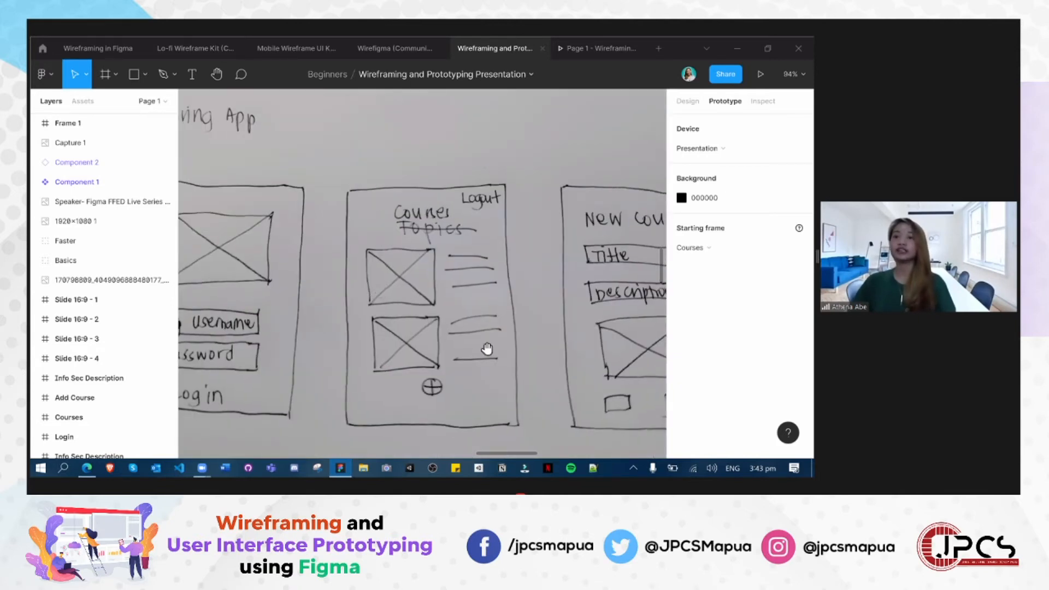
mouse_move(403, 190)
left_mouse_down()
mouse_move(427, 418)
mouse_move(466, 408)
left_mouse_up()
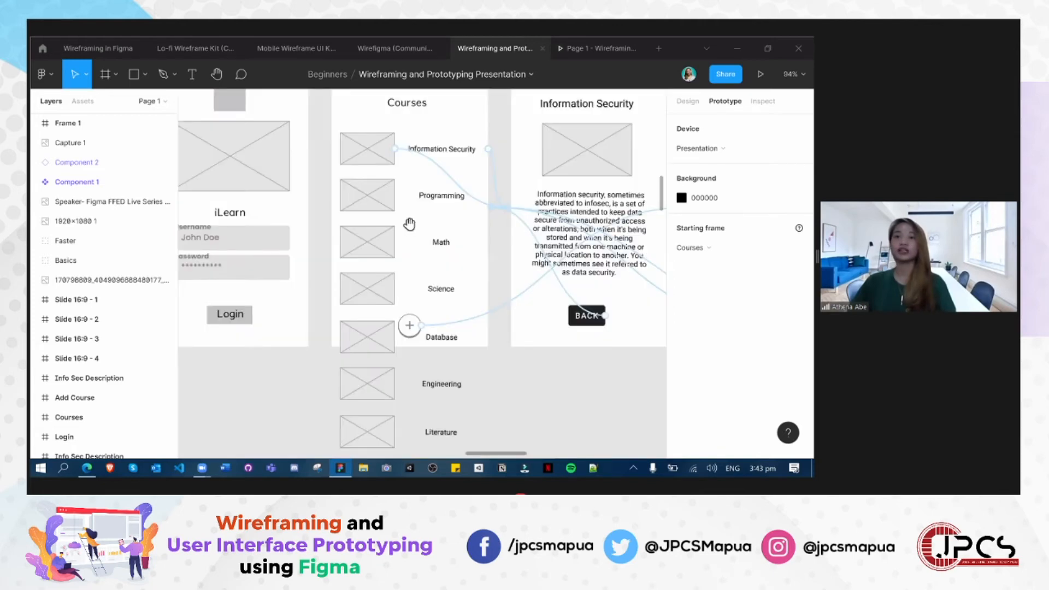
- Copy the grey rectangle behind the Login label into the upper-right corner of the Courses wireframe, at X 181, Y 8
scroll(241, 402, "up", 2)
scroll(236, 401, "up", 1)
left_click(246, 402)
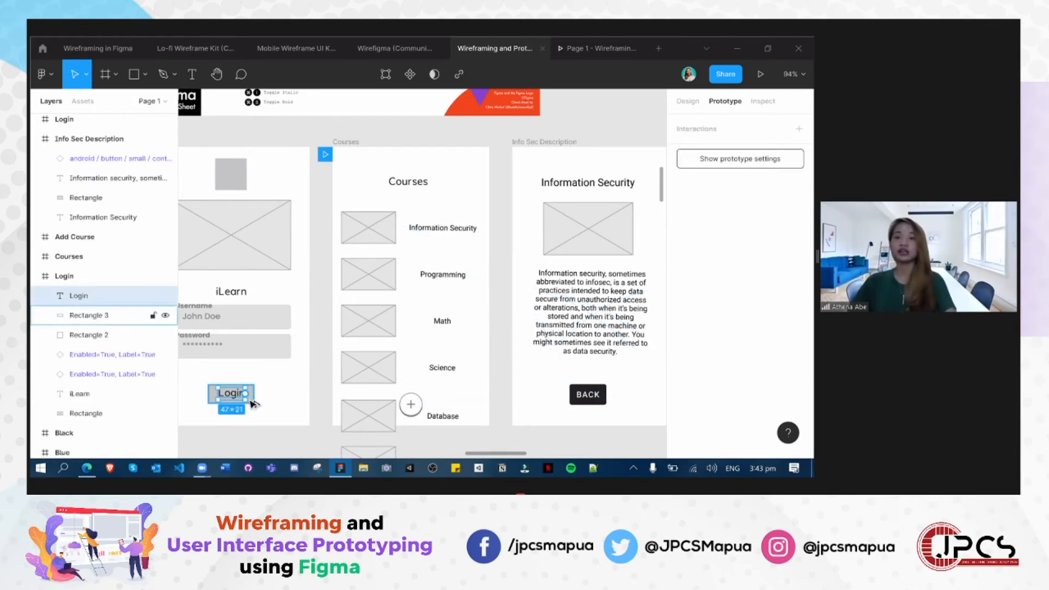
left_click_drag(245, 393, 289, 359)
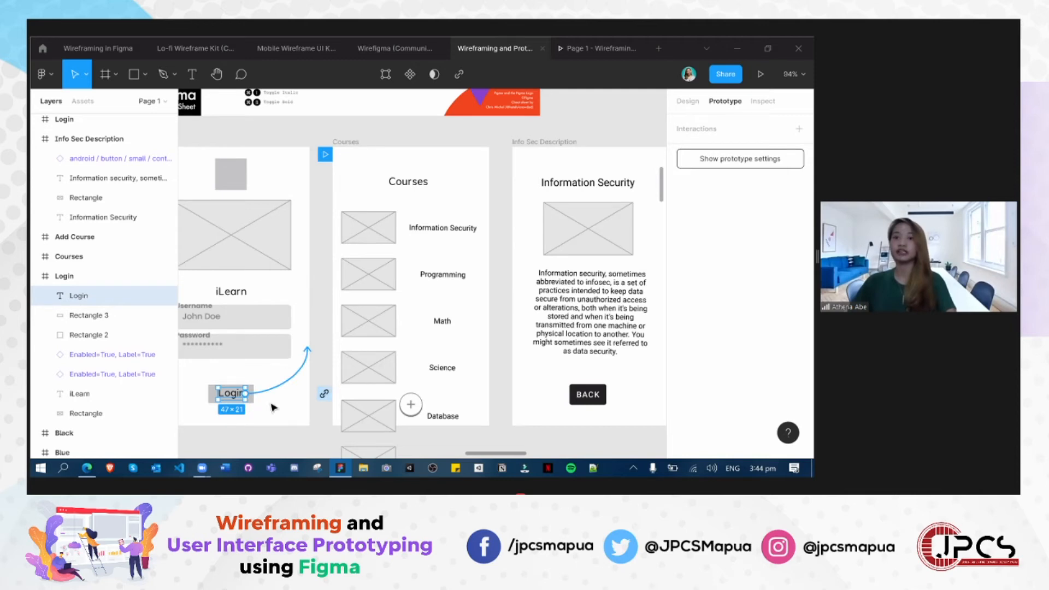
left_click(234, 397, "shift")
left_click(239, 406)
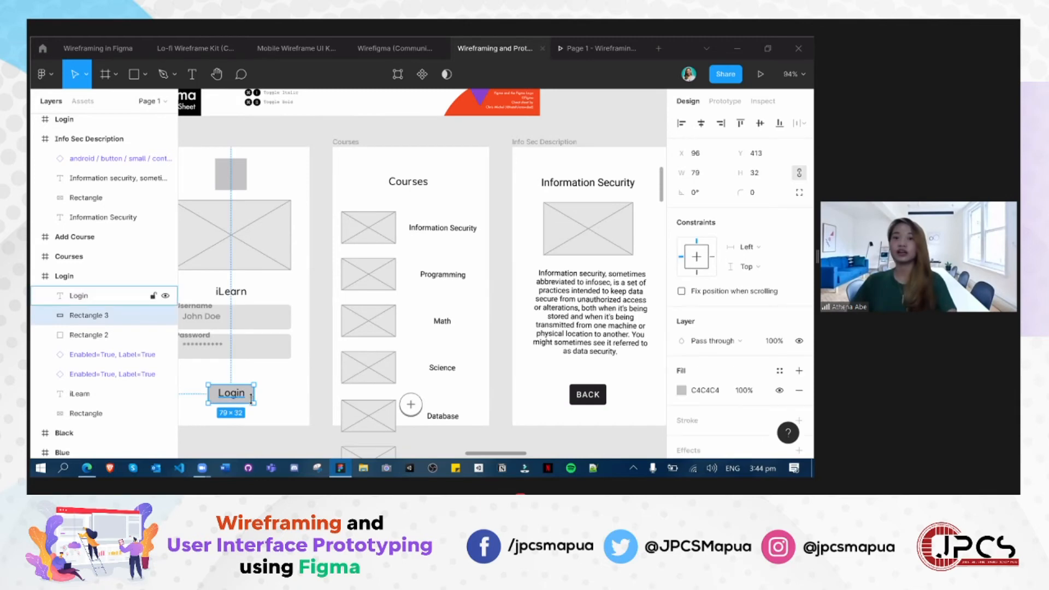
left_click_drag(474, 170, 478, 163)
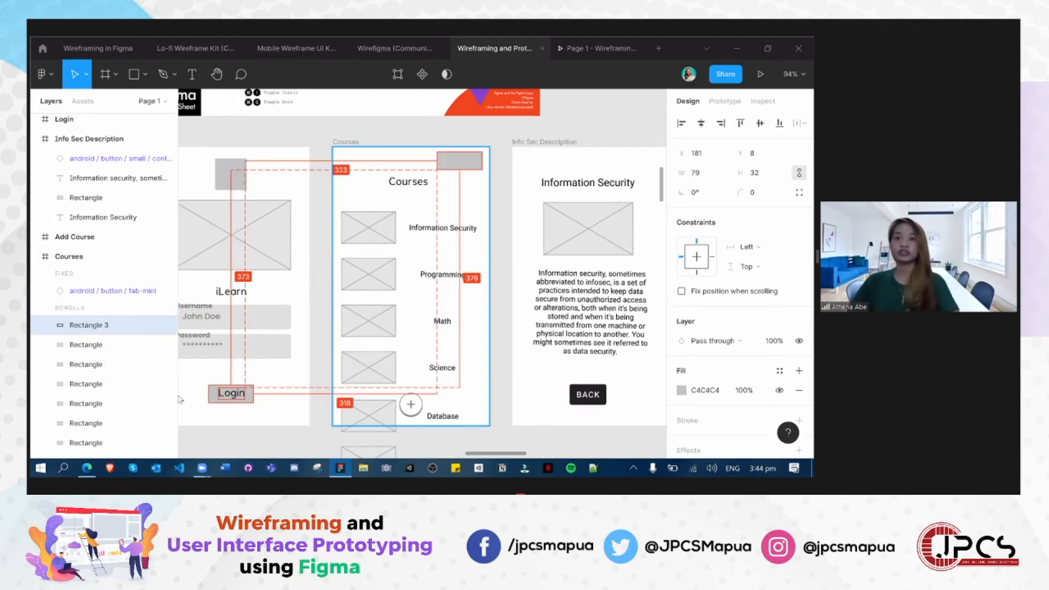
- Move the Login label onto the copied rectangle in the Courses wireframe and change its text to "Logout"
left_click(235, 394)
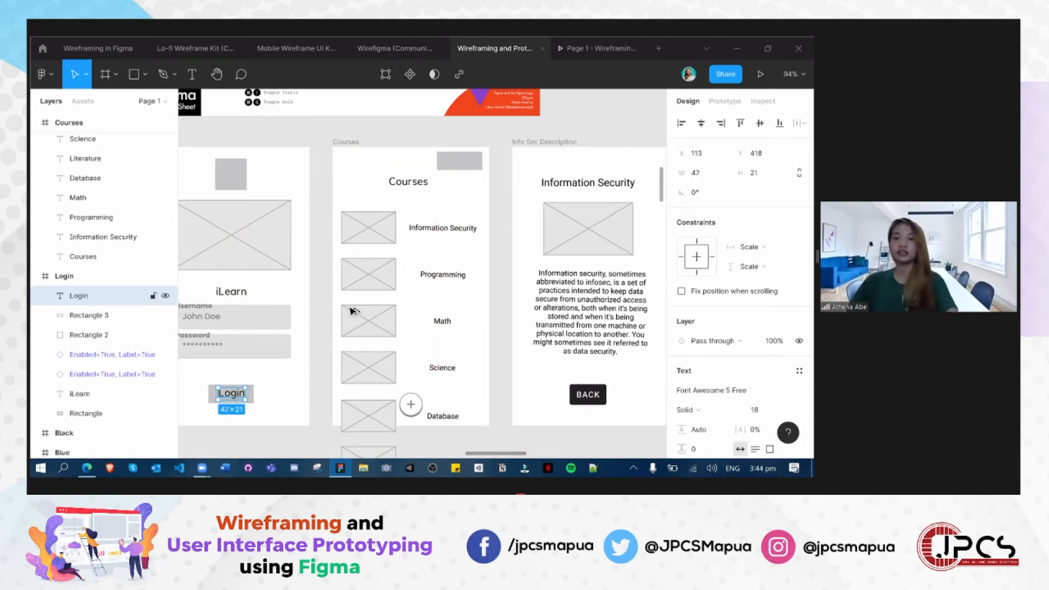
left_click_drag(462, 156, 463, 163)
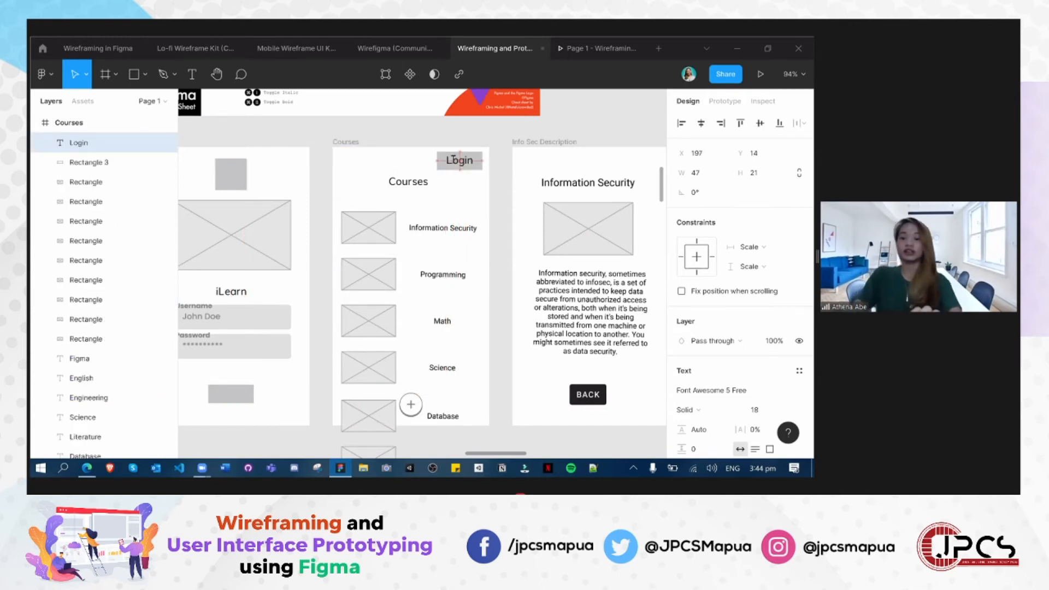
double_click(458, 163)
type("Logout")
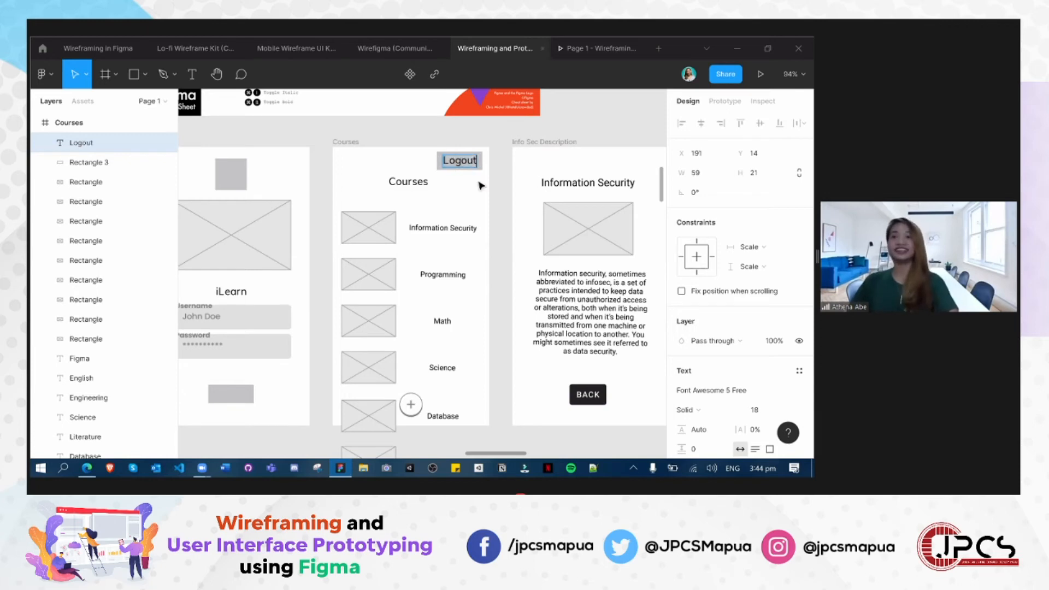
left_click(484, 433)
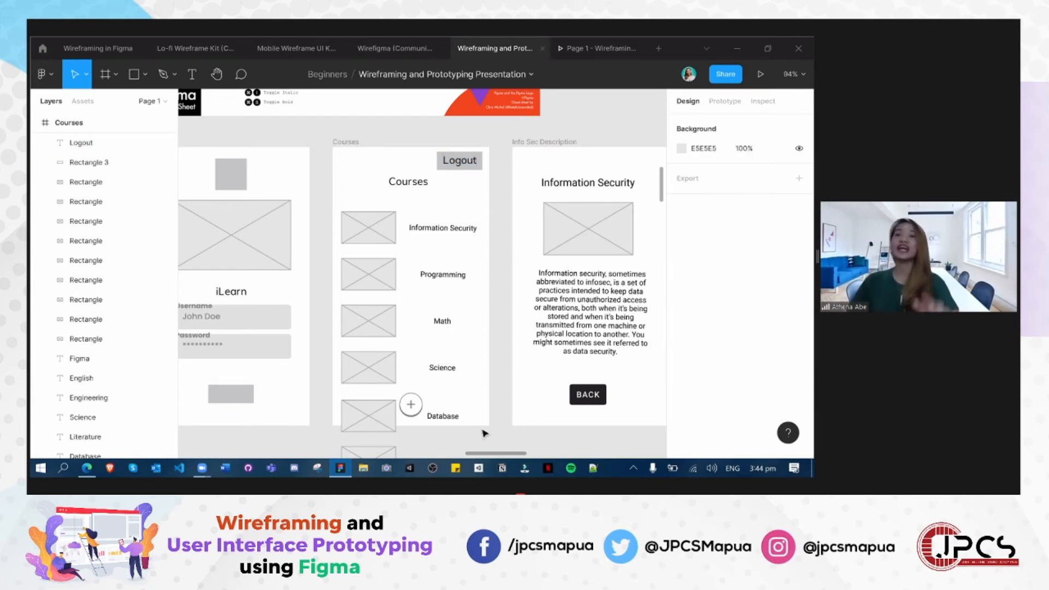
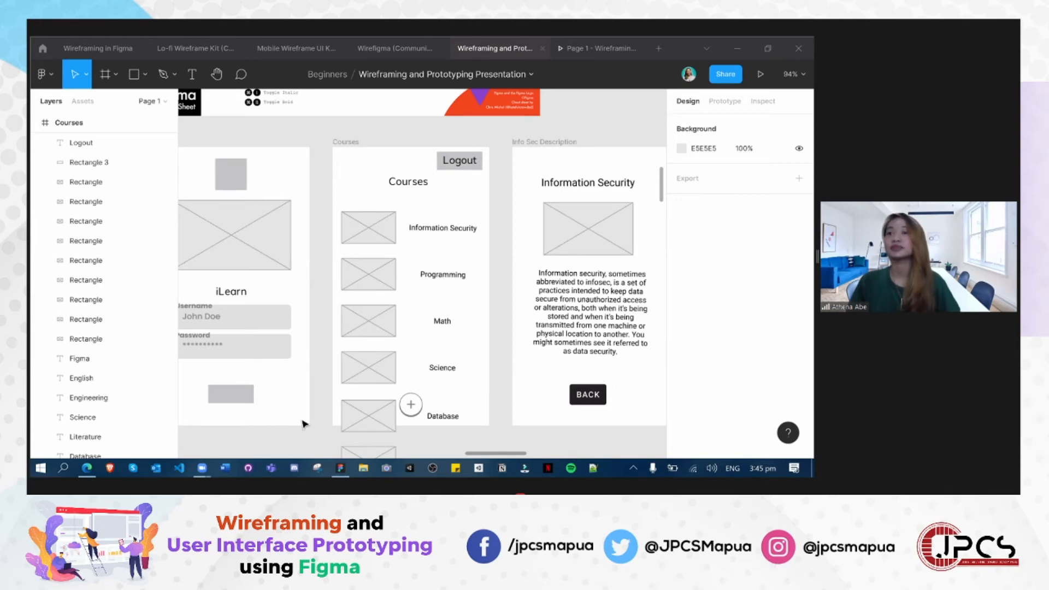
- Compare the Courses wireframe's full list, including the rows below the frame, with the Courses and New Course screens in the hand-drawn sketch
scroll(320, 421, "down", 3)
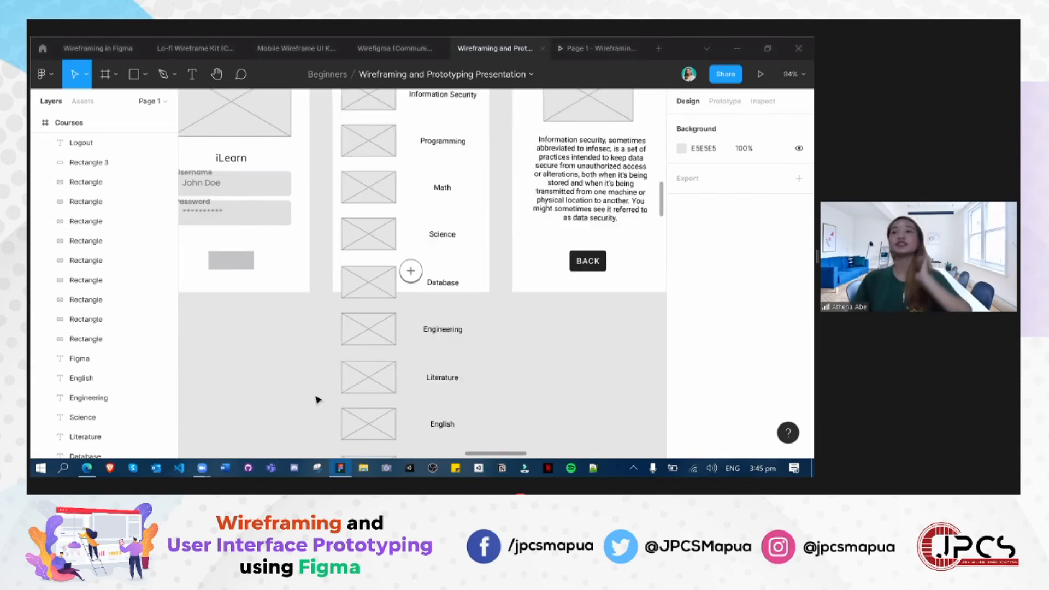
scroll(306, 367, "down", 3)
scroll(323, 353, "up", 4)
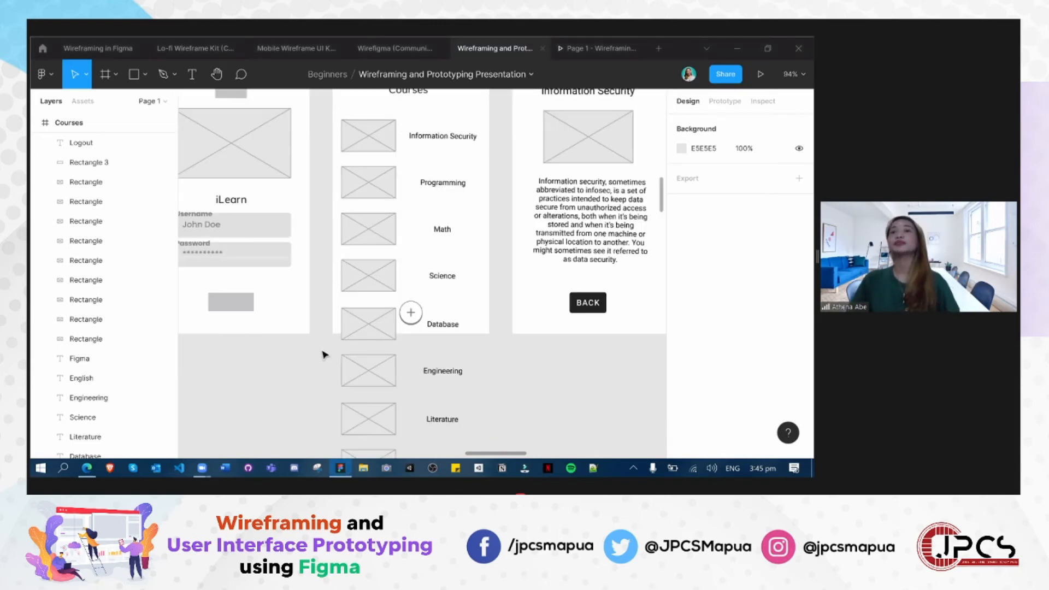
scroll(323, 360, "up", 2)
scroll(321, 358, "down", 6)
scroll(262, 360, "up", 1)
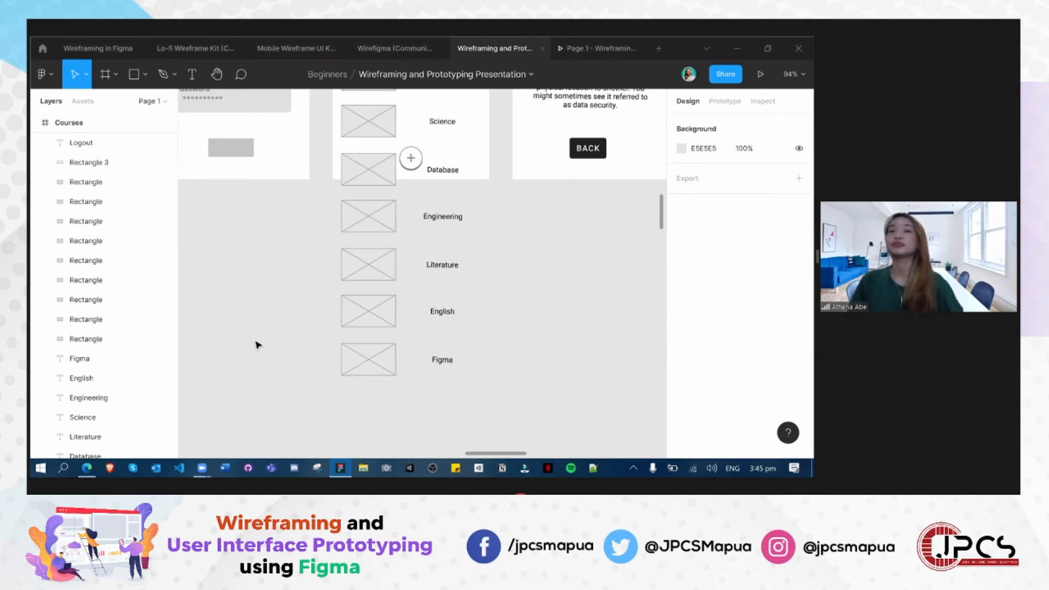
scroll(361, 253, "down", 10)
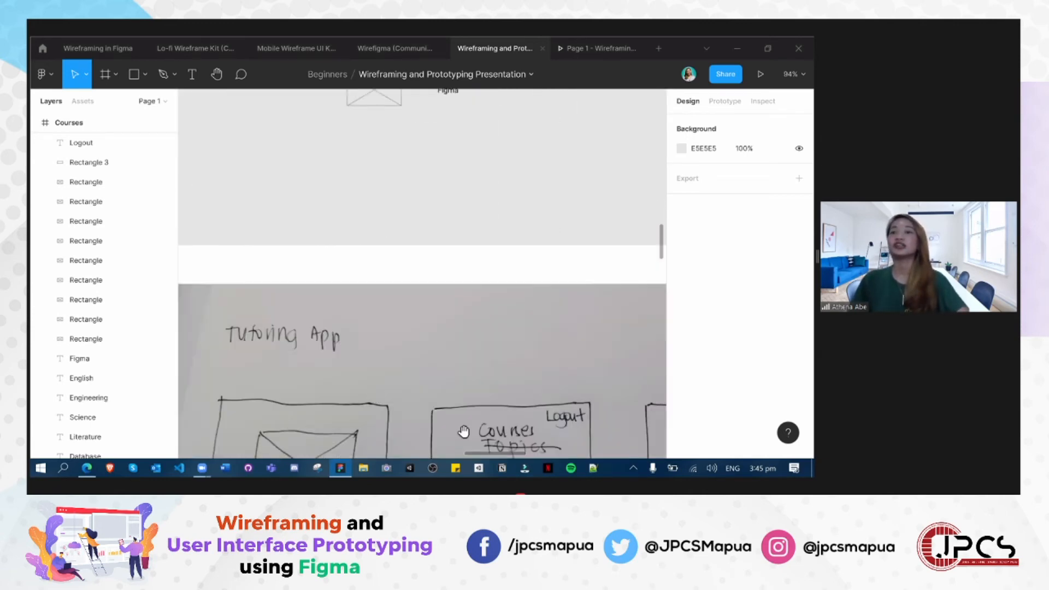
scroll(403, 314, "right", 2)
scroll(323, 222, "down", 3)
scroll(323, 222, "right", 3)
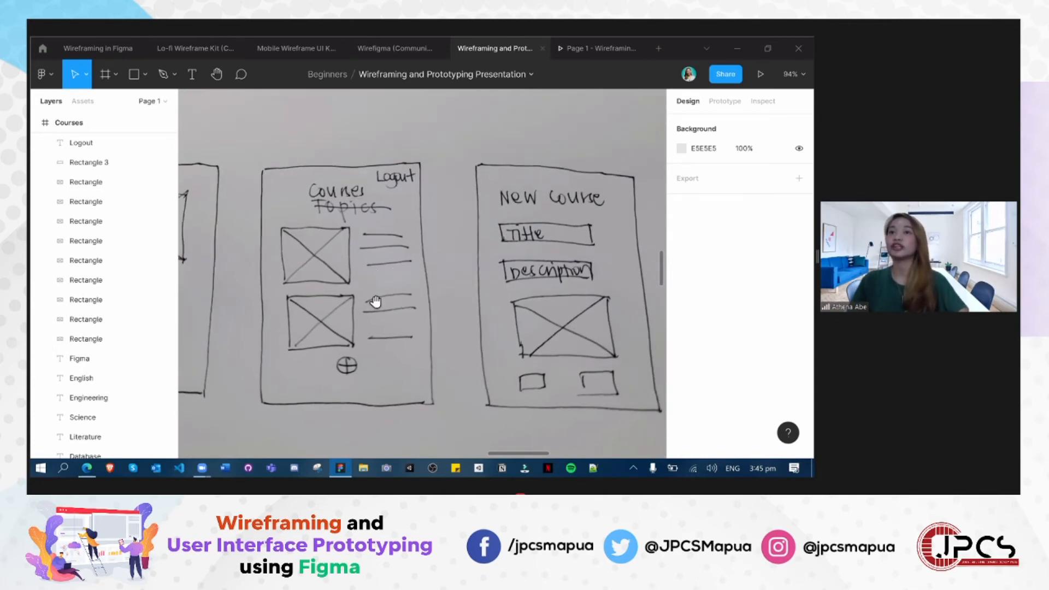
scroll(384, 232, "up", 5)
scroll(384, 231, "left", 1)
scroll(340, 368, "up", 5)
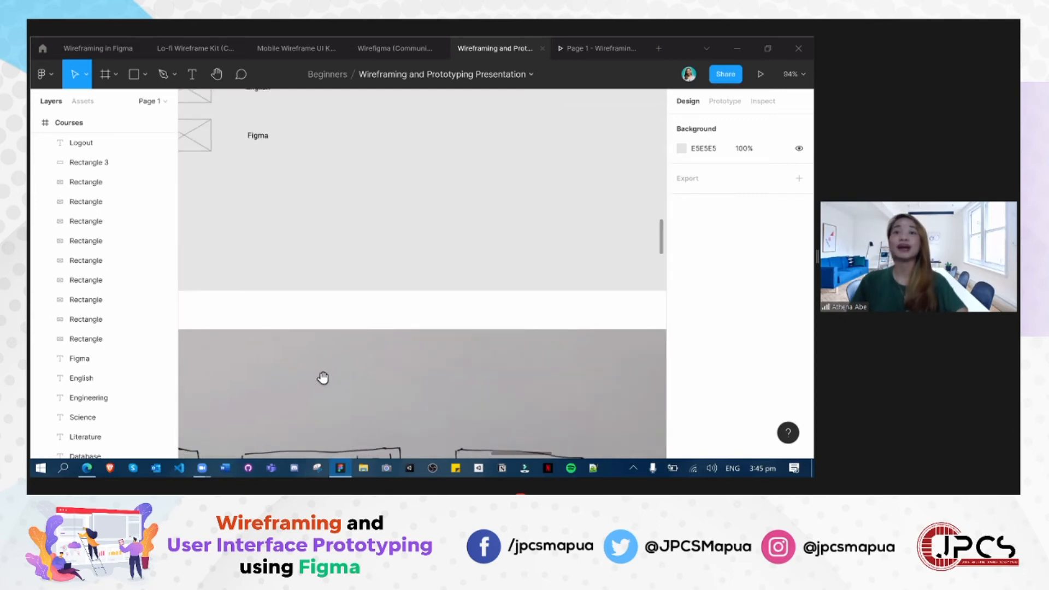
scroll(274, 328, "down", 2)
scroll(323, 158, "down", 10)
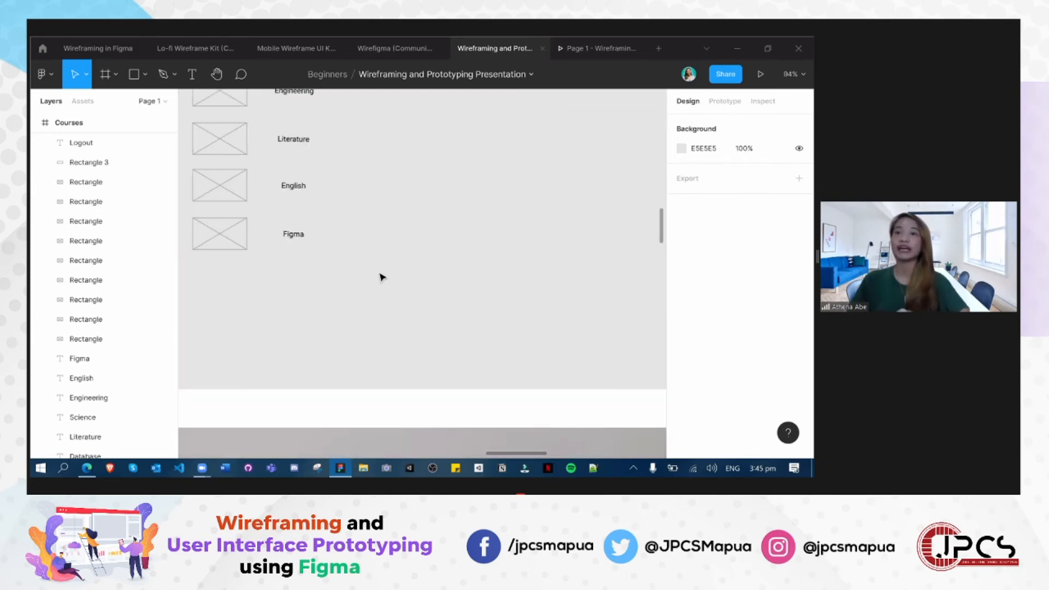
- Look over the Courses, Info Sec Description and Add Course wireframes side by side
scroll(387, 434, "up", 5)
scroll(386, 434, "up", 5)
scroll(386, 433, "left", 2)
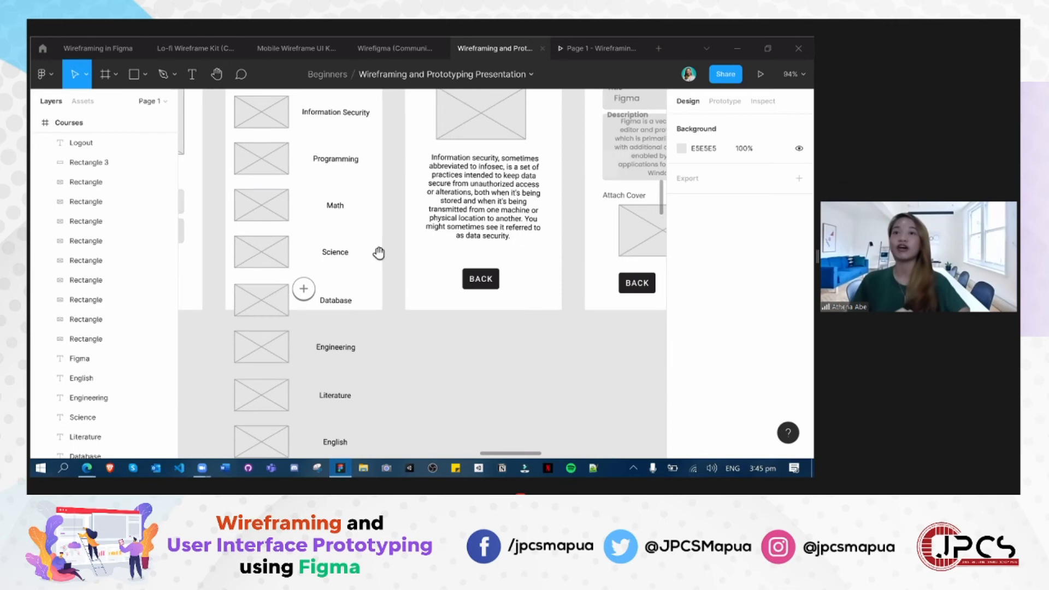
scroll(321, 387, "up", 8)
scroll(293, 368, "down", 5)
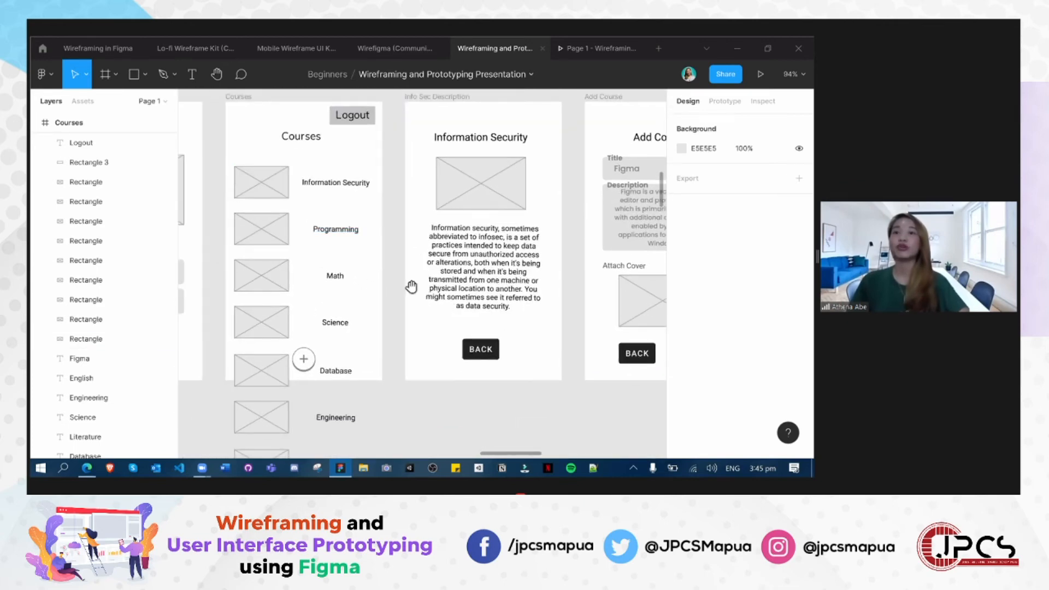
scroll(351, 355, "up", 2)
scroll(352, 356, "right", 2)
scroll(306, 346, "down", 1)
scroll(306, 345, "right", 2)
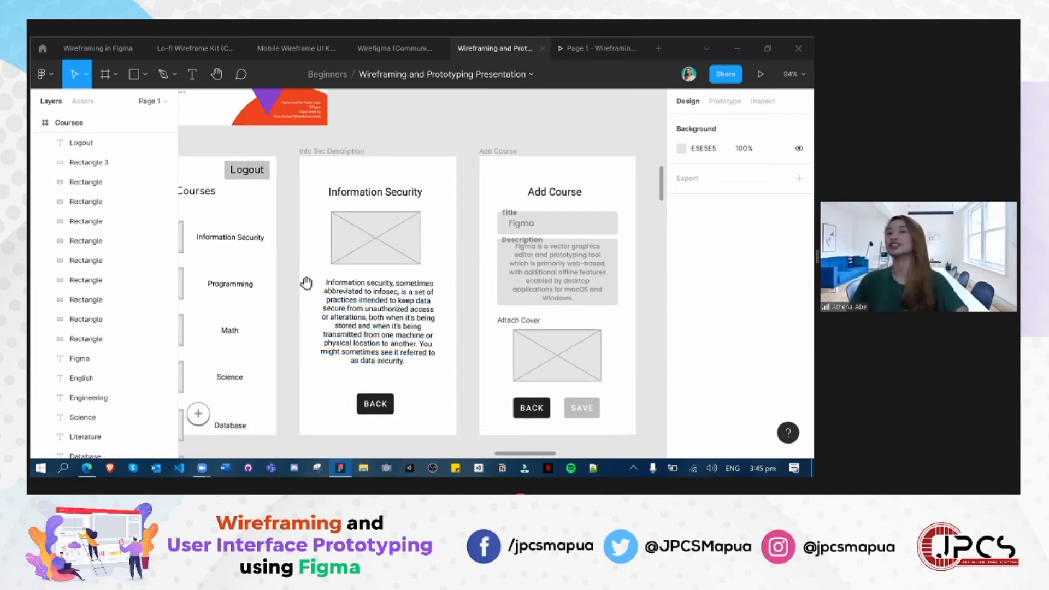
scroll(377, 265, "down", 1)
scroll(377, 265, "left", 2)
scroll(381, 265, "left", 1)
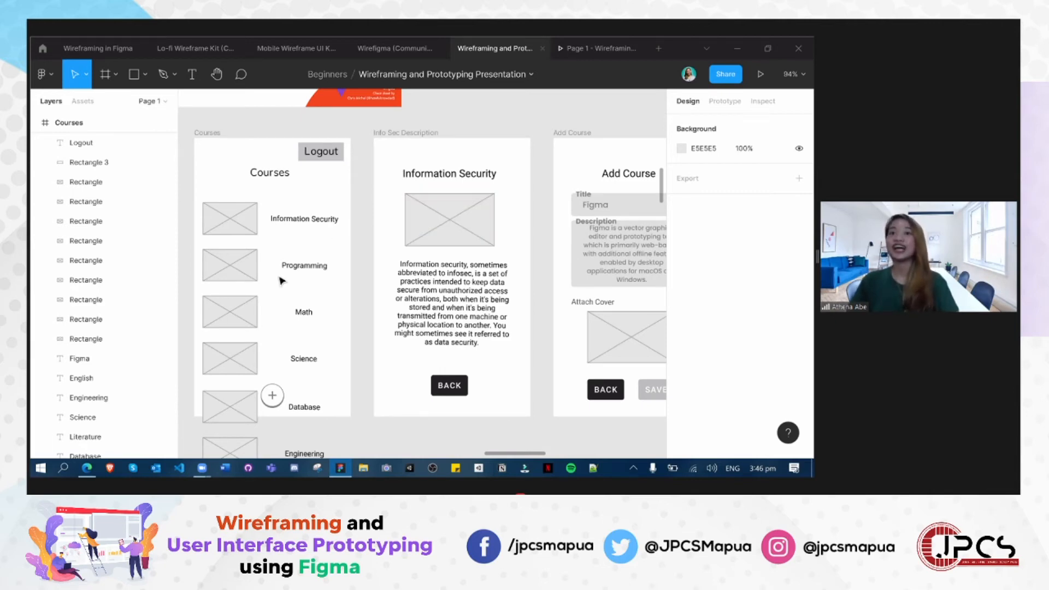
- Briefly select the image placeholders and course labels in the Courses wireframe's list, clearing the selection each time
left_click_drag(186, 188, 360, 427)
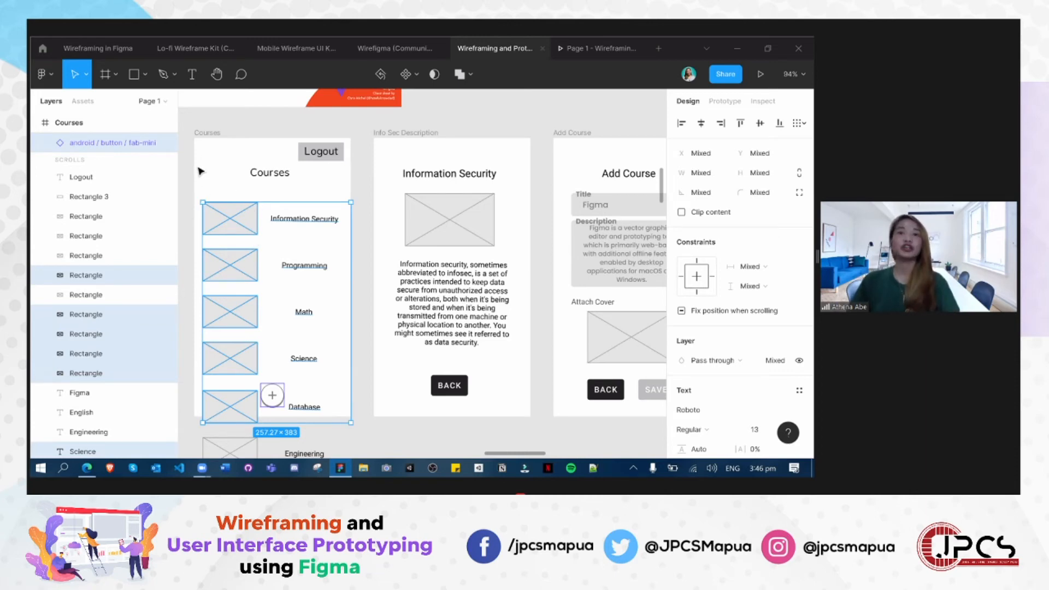
key("Escape")
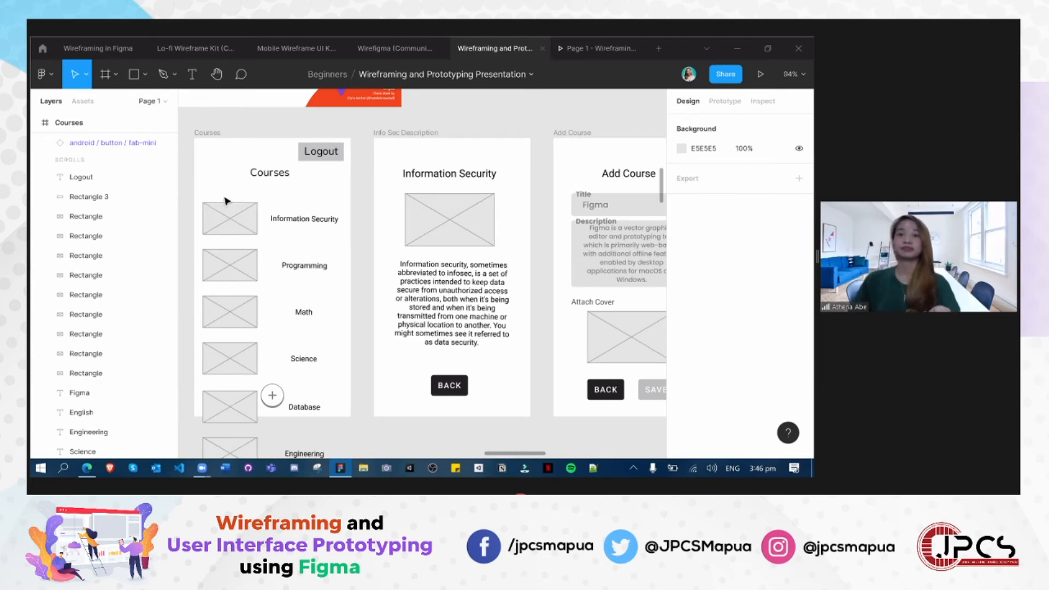
scroll(227, 200, "down", 2)
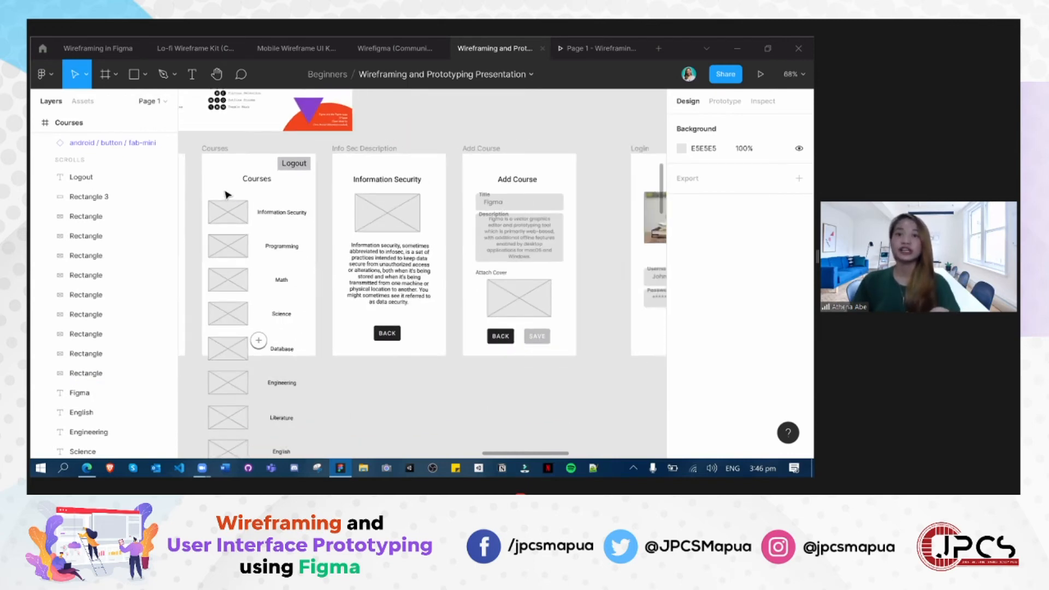
scroll(227, 193, "down", 2)
left_click_drag(224, 188, 239, 432)
left_click_drag(237, 288, 255, 313)
left_click(277, 216)
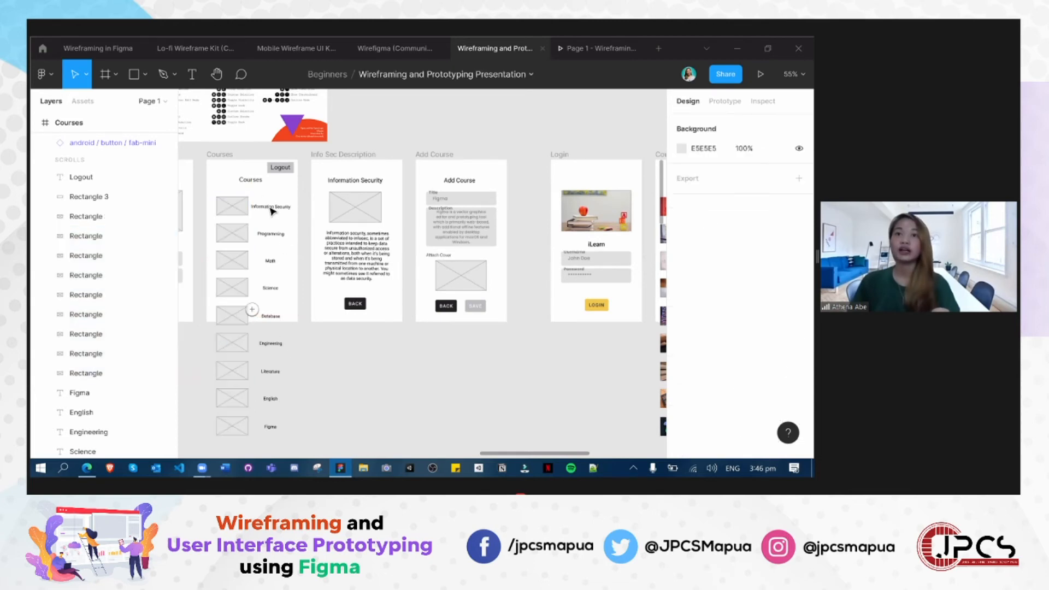
- Break the "Information Security" label in the Courses wireframe's list onto two lines
left_click(274, 205)
scroll(276, 202, "up", 5)
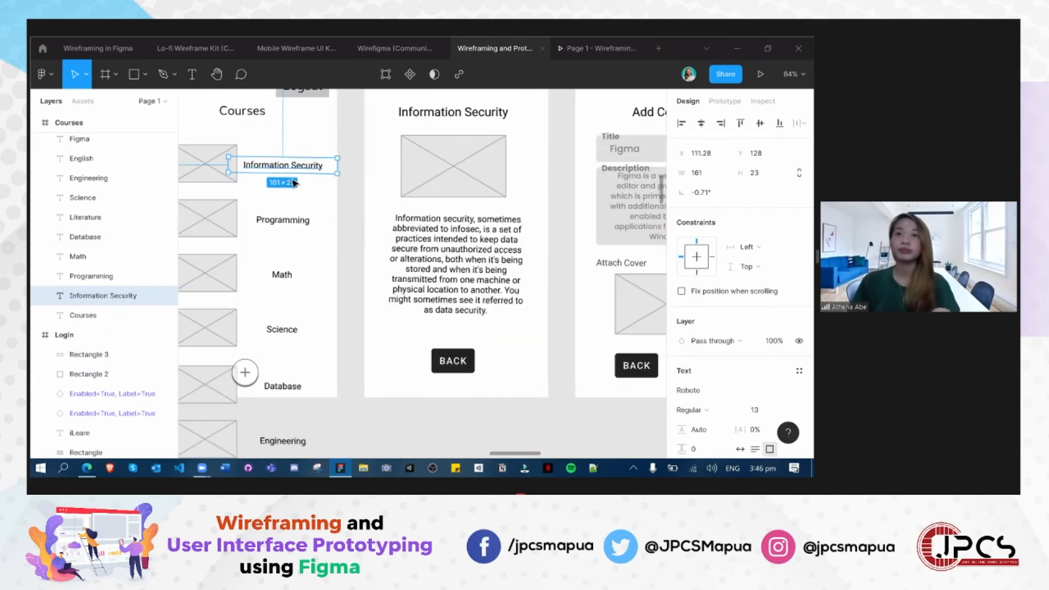
double_click(292, 170)
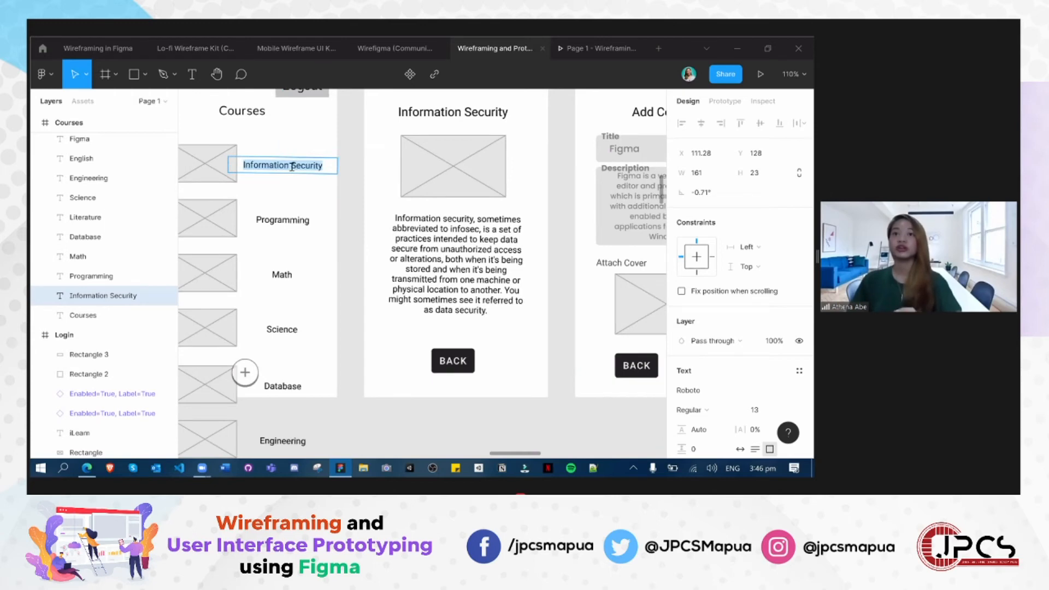
key("Escape")
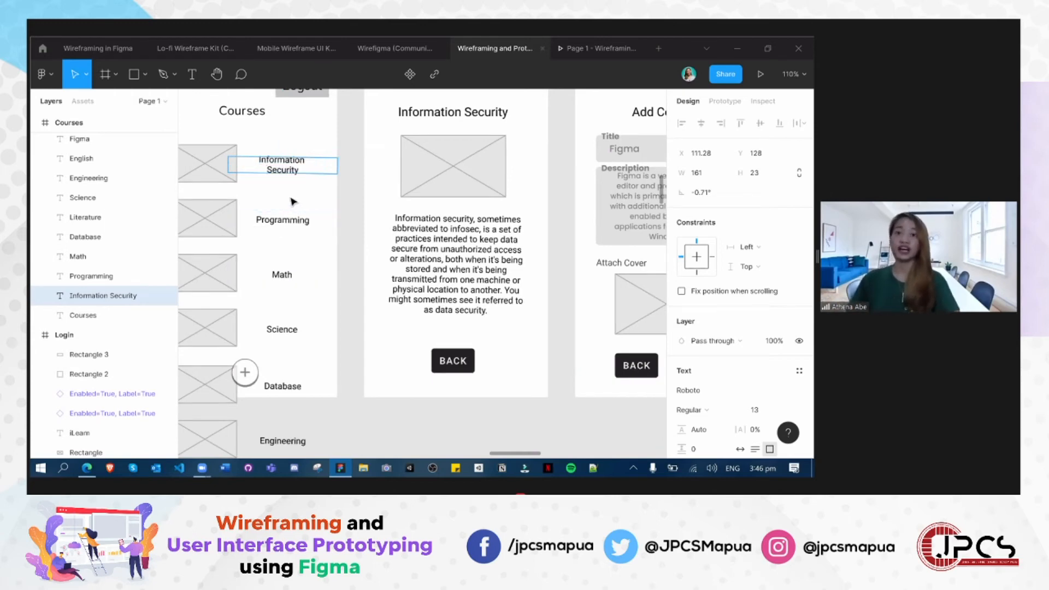
scroll(287, 199, "down", 5)
left_click(288, 158)
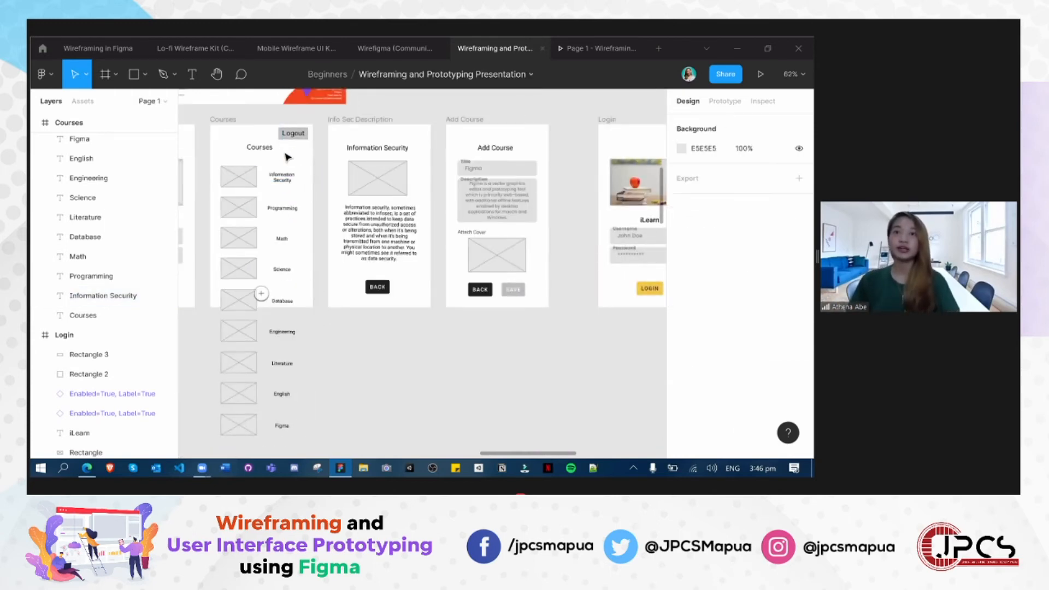
- Review the Courses wireframe's labels and sketch, and compare the grey wireframes with the coloured Login screen
left_click_drag(293, 328, 302, 431)
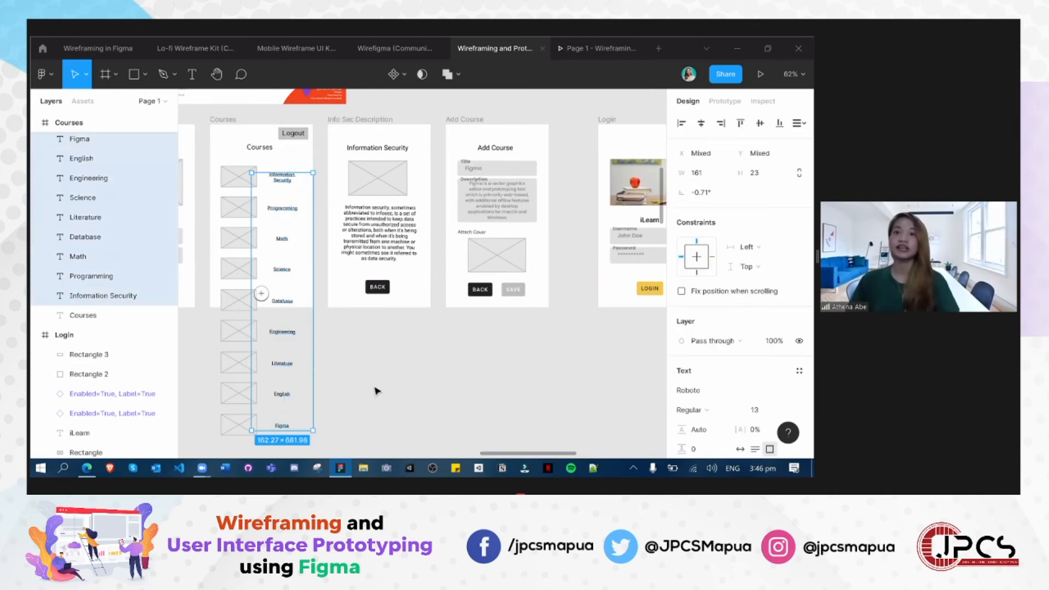
left_click(372, 388)
scroll(381, 382, "up", 3)
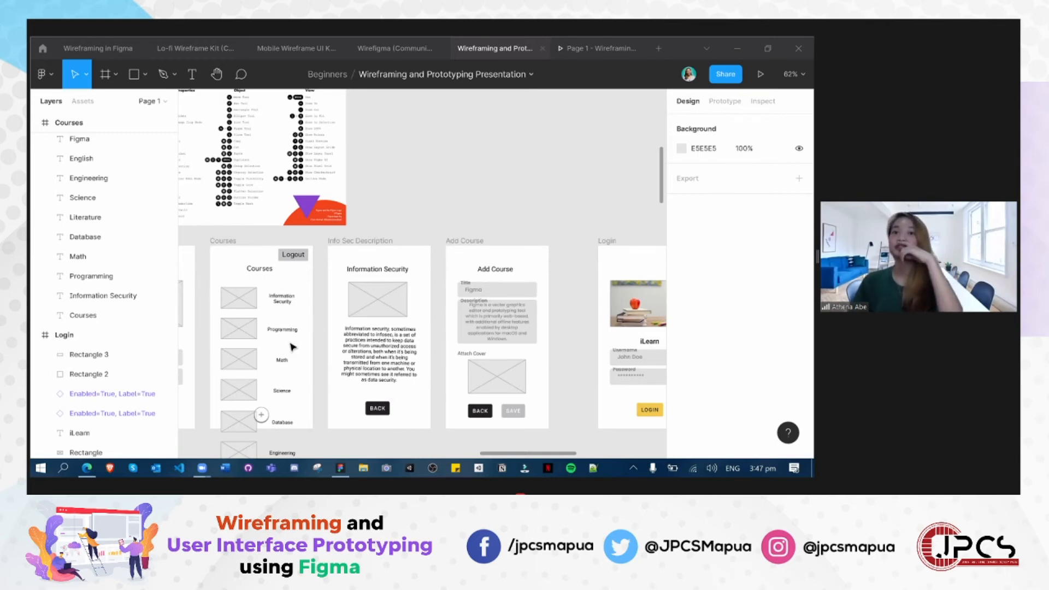
scroll(290, 349, "down", 10)
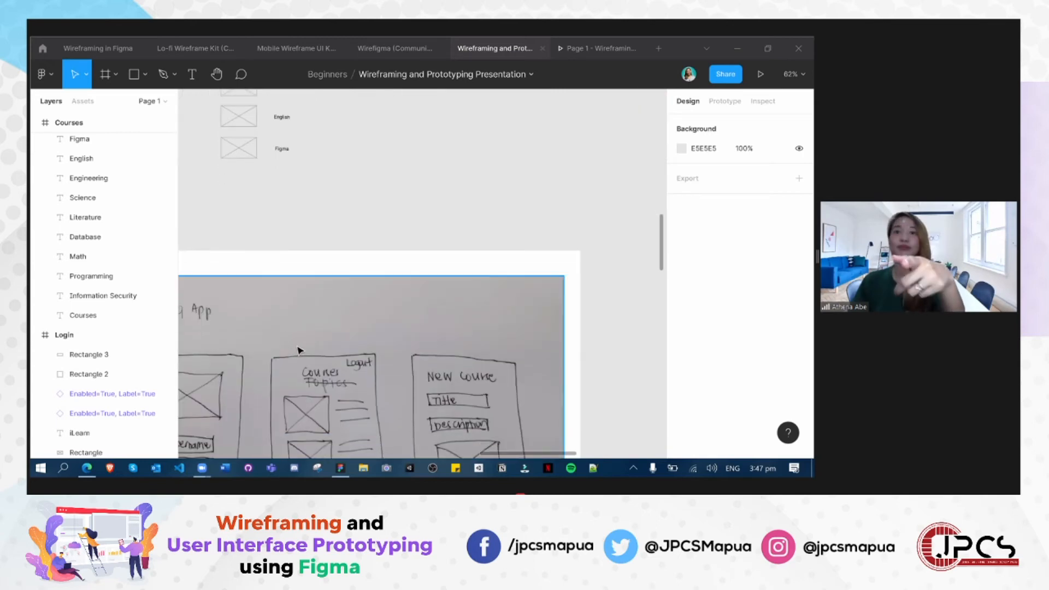
scroll(300, 346, "up", 8)
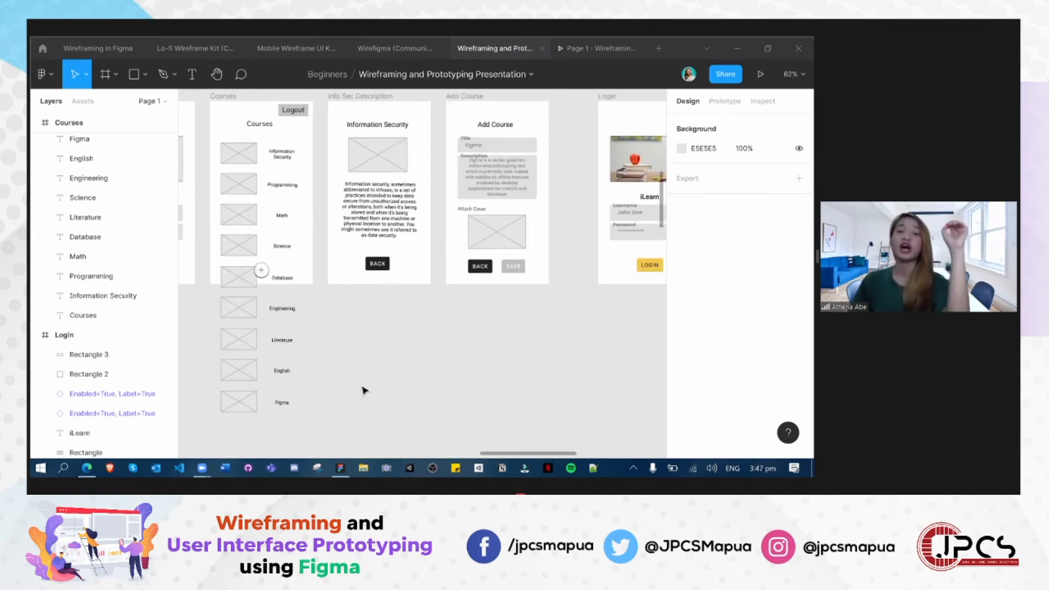
scroll(377, 369, "up", 2)
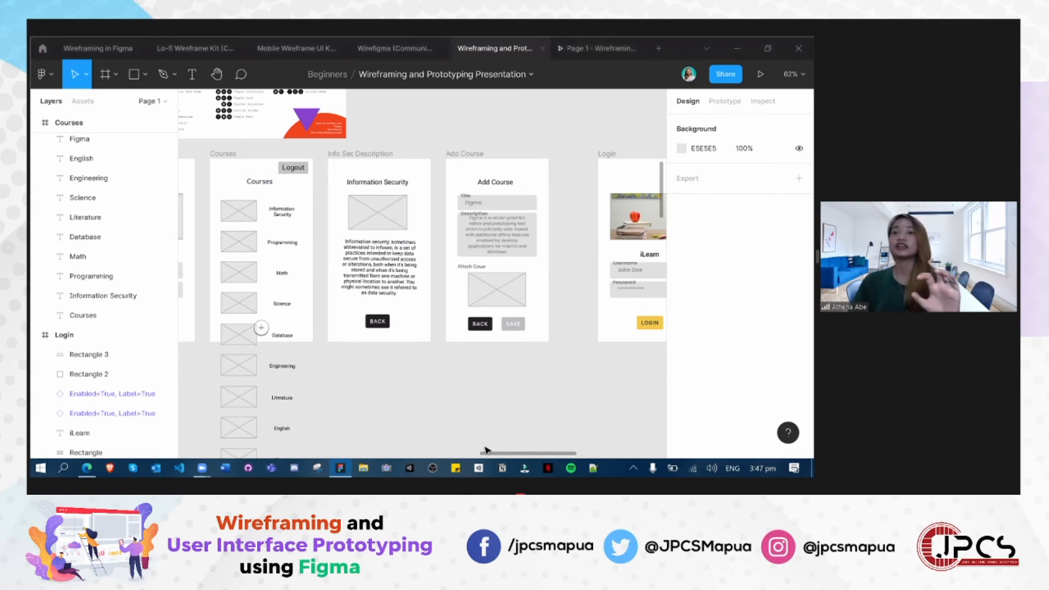
scroll(431, 452, "left", 4)
scroll(478, 449, "right", 10)
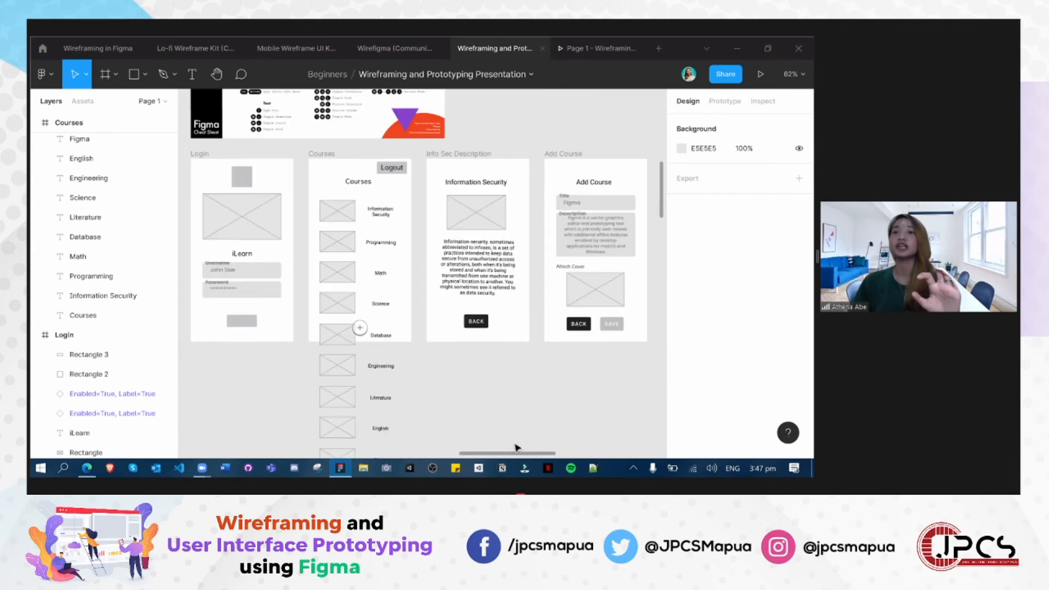
scroll(494, 449, "left", 10)
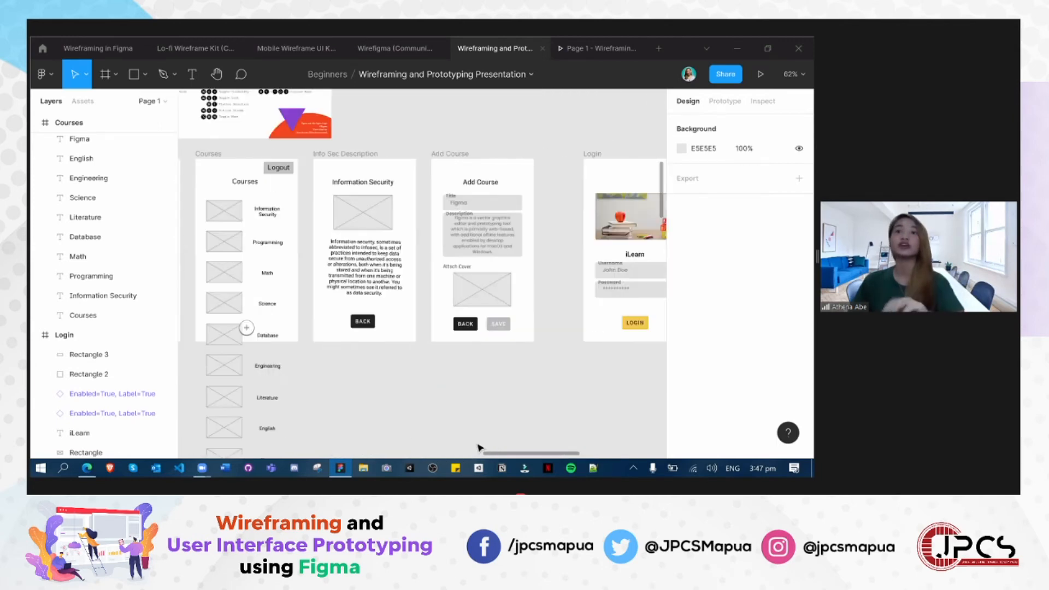
scroll(476, 444, "right", 3)
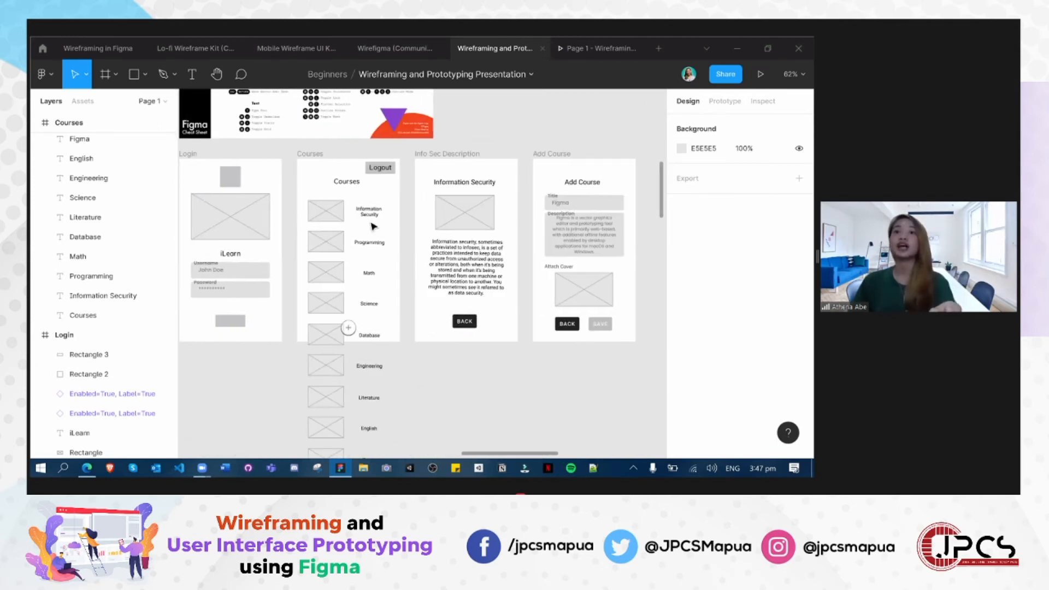
scroll(468, 426, "right", 4)
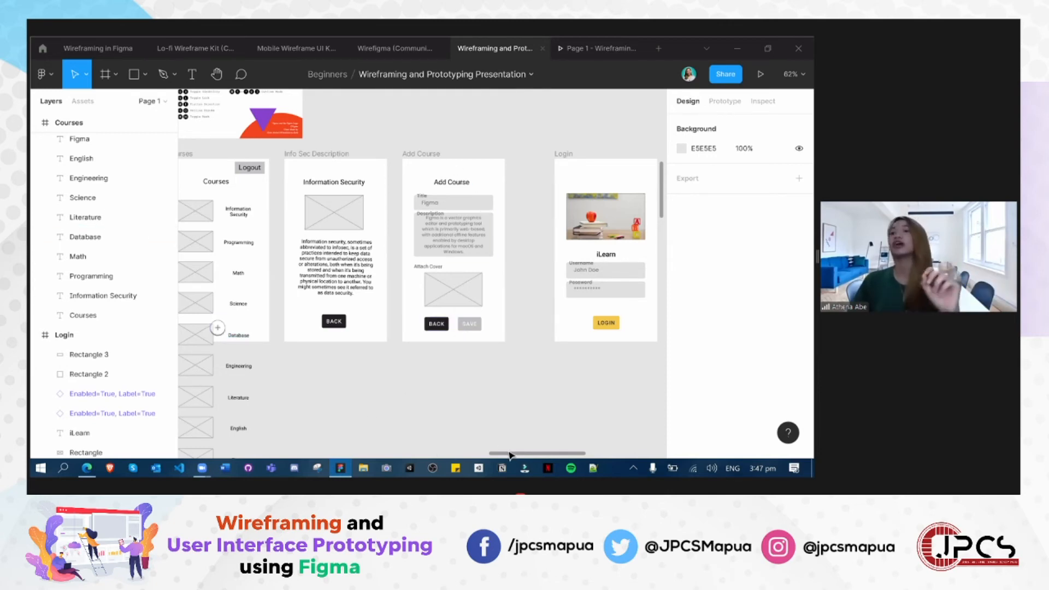
left_click_drag(480, 456, 513, 458)
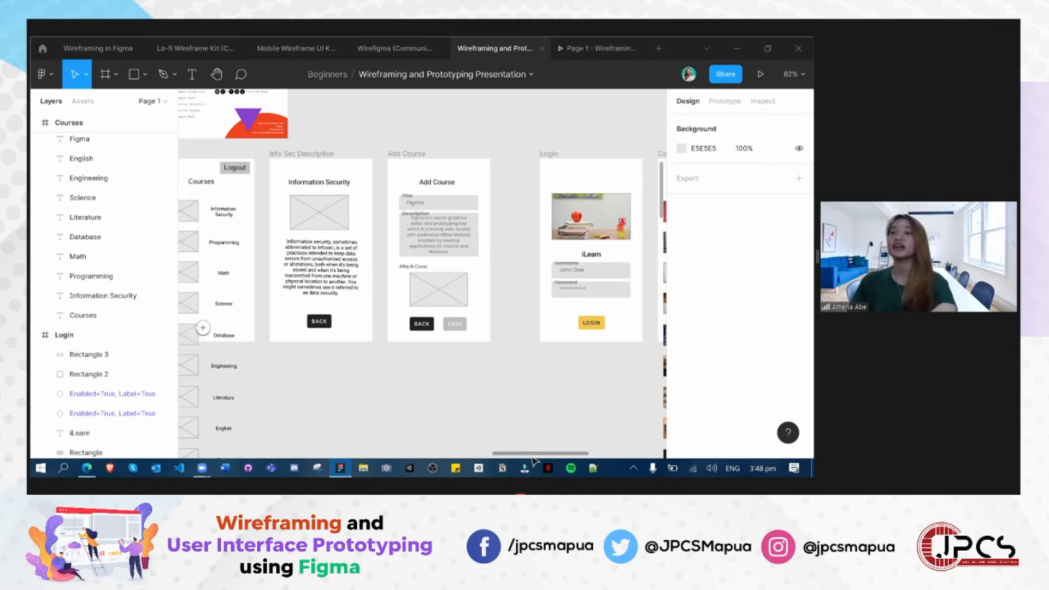
scroll(518, 456, "left", 3)
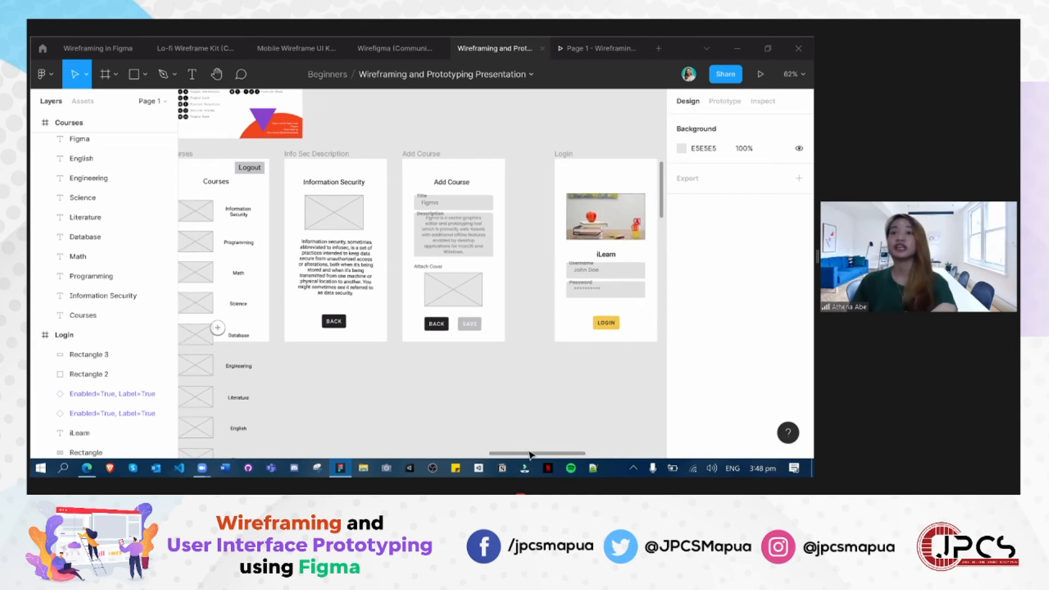
scroll(525, 454, "left", 2)
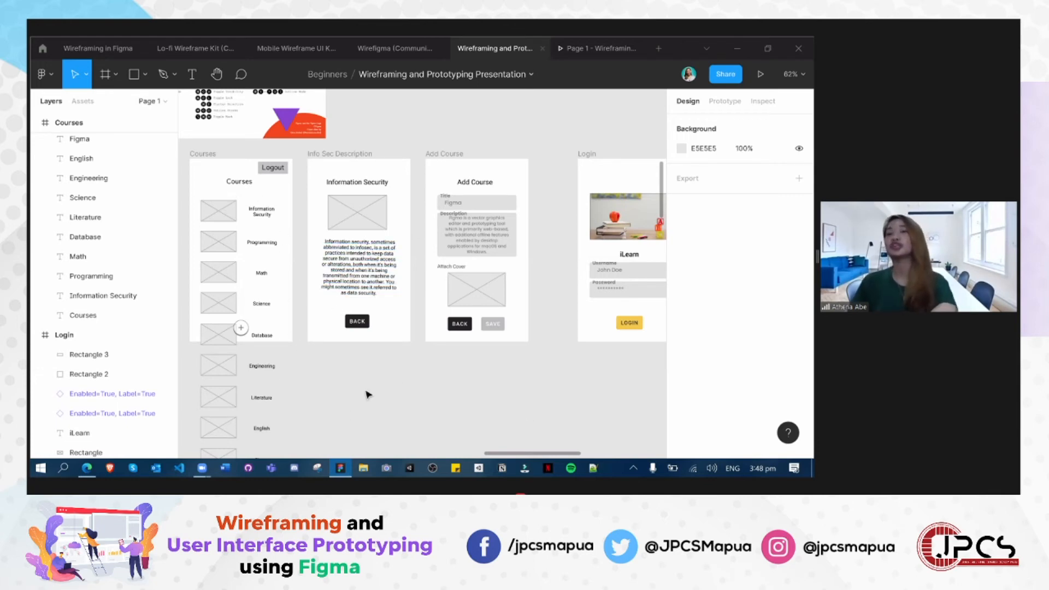
- Duplicate the Courses heading, place the copy above it beside Logout, and change its text to "Hi" followed by the user's name
left_click(241, 183)
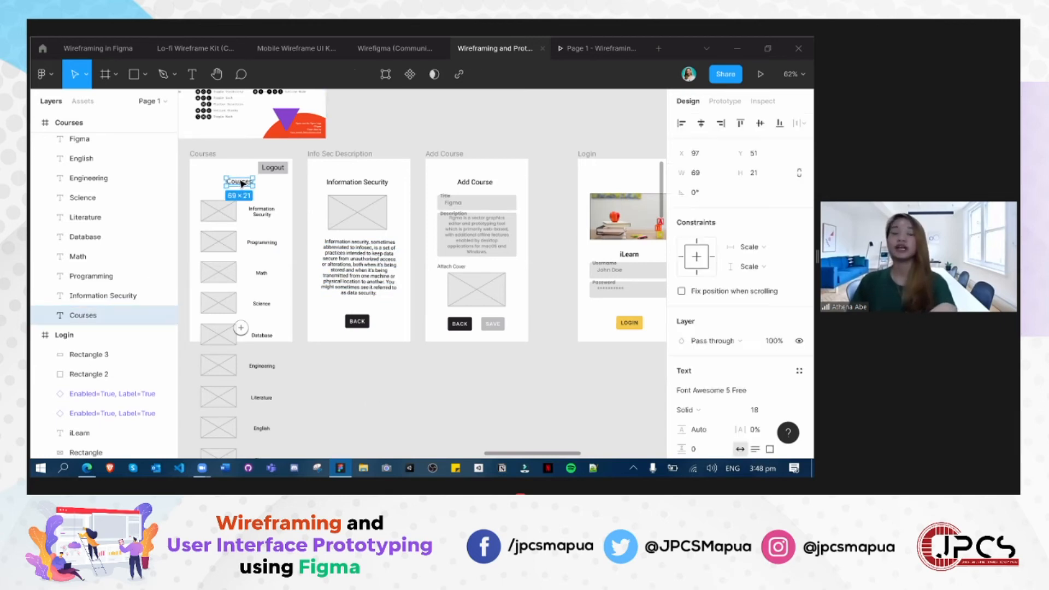
key("ctrl+v")
left_click_drag(245, 186, 247, 173)
double_click(245, 171)
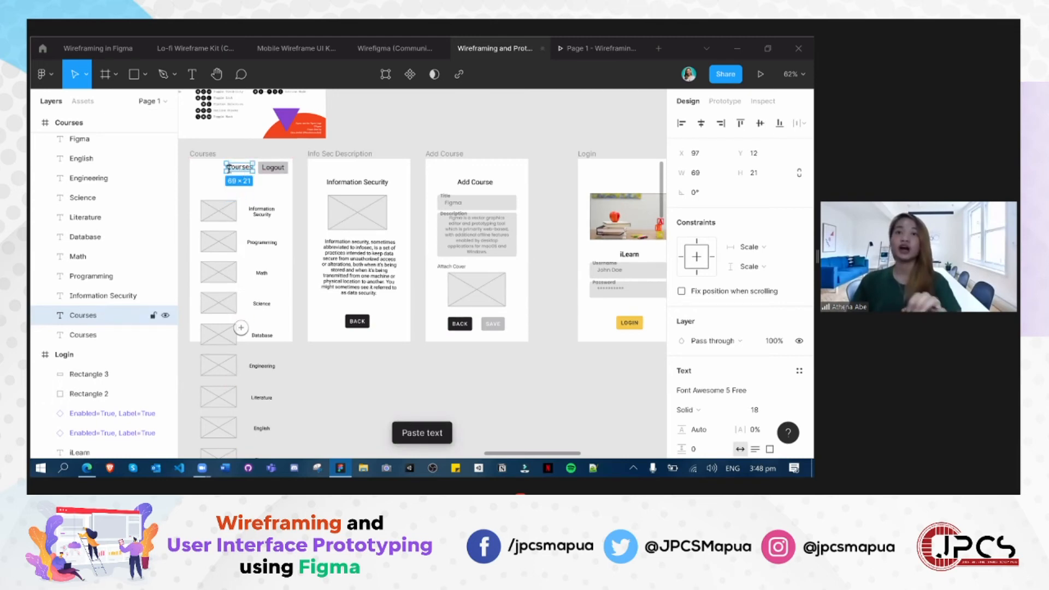
type("Hi Atcha")
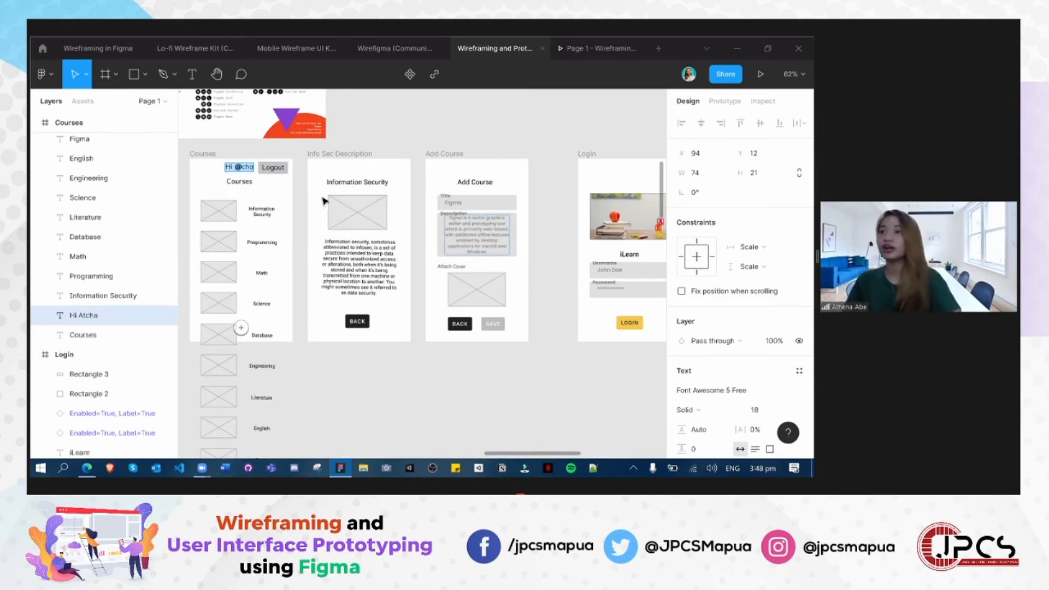
- Set the greeting text in the Courses wireframe to the Roboto font with Regular weight
scroll(701, 341, "down", 4)
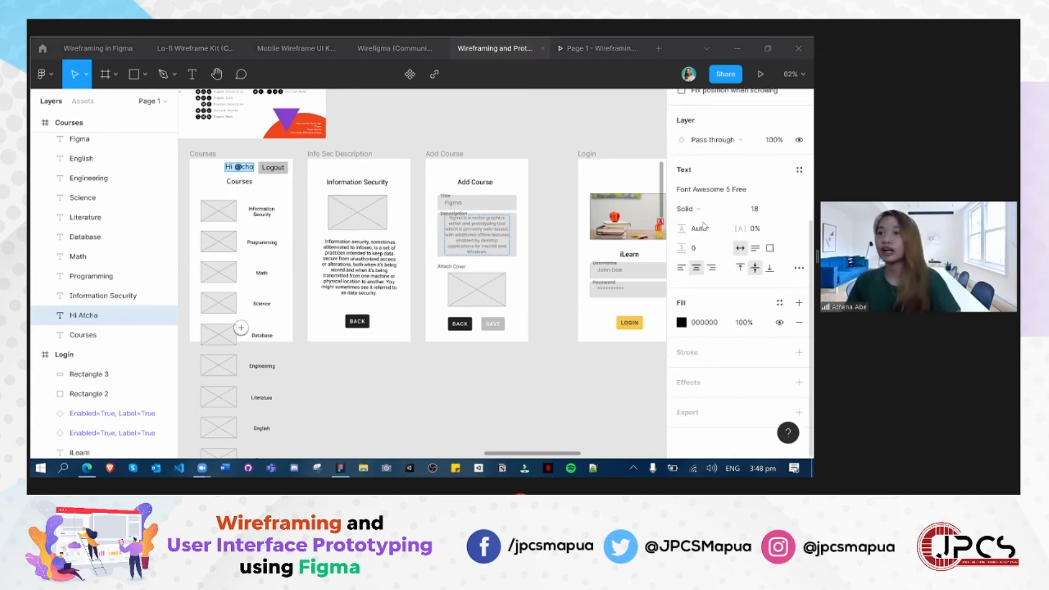
left_click(722, 187)
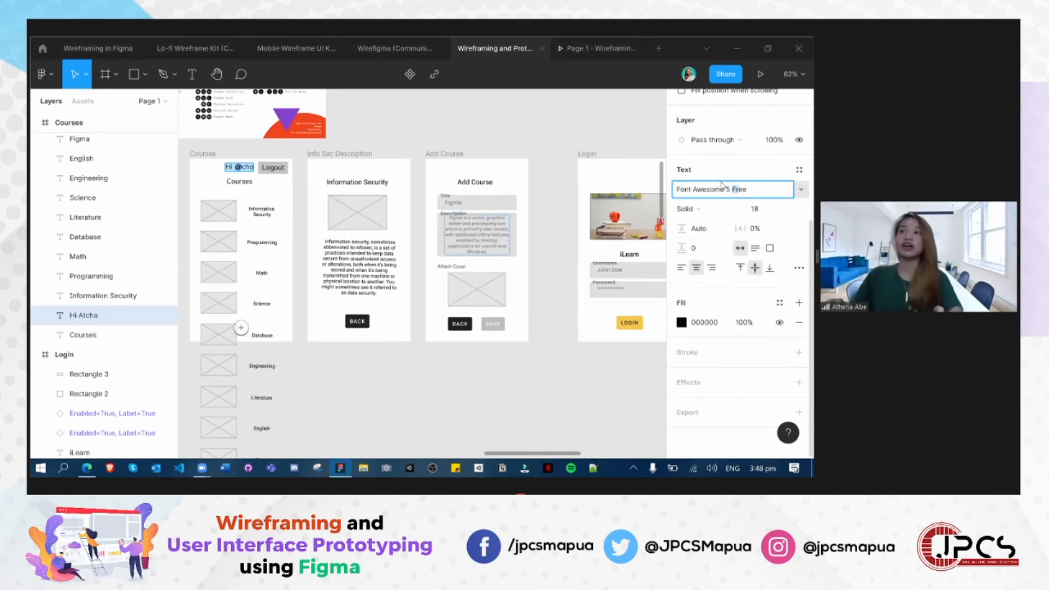
type("Ro")
key("Return")
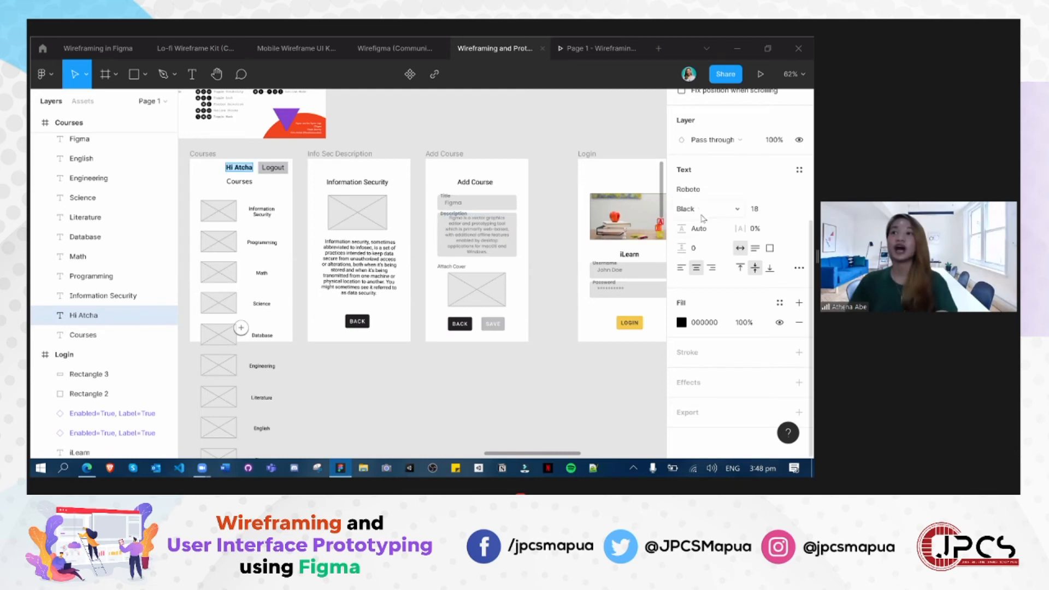
left_click(700, 210)
left_click(711, 166)
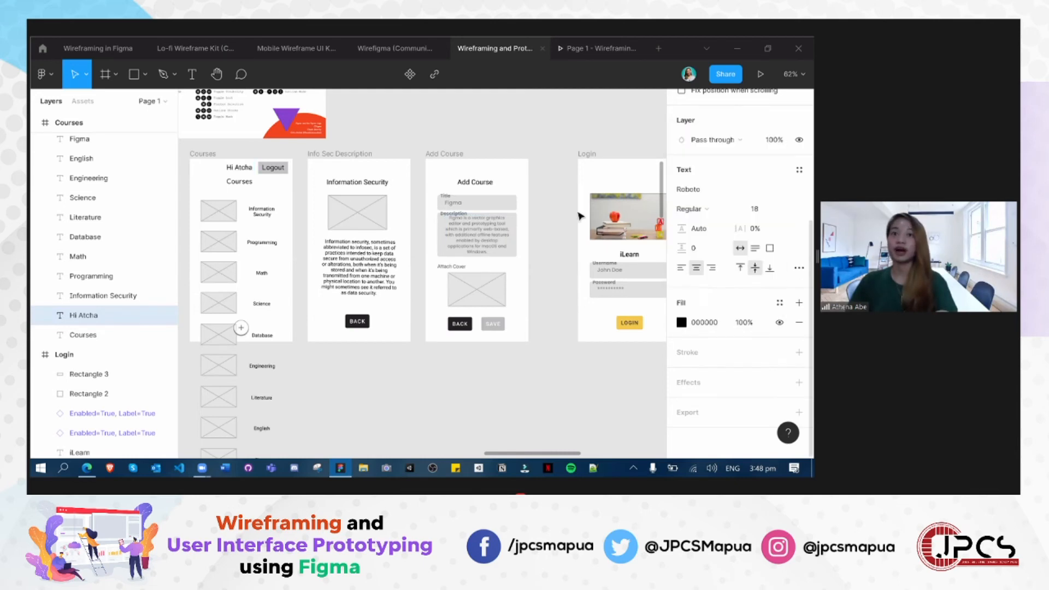
left_click(239, 167)
left_click(222, 179)
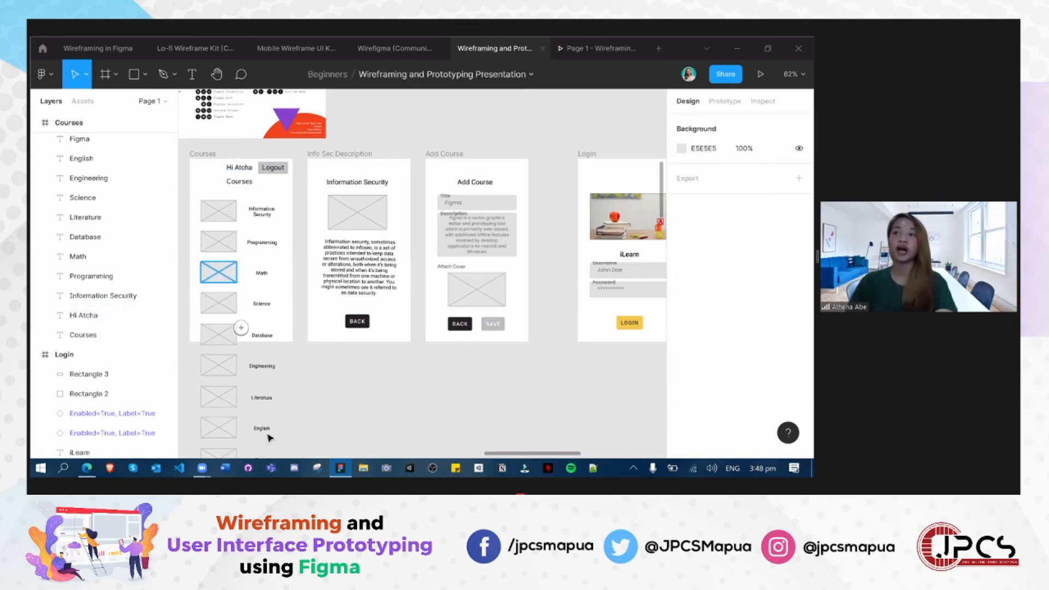
- Try to set the Courses heading's font size to 12
left_click(236, 186)
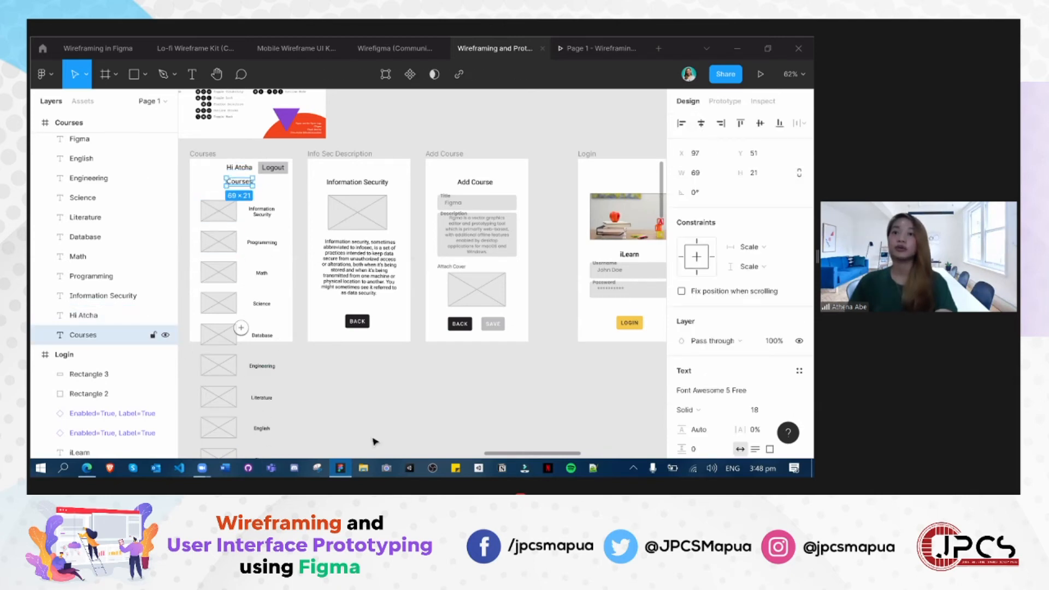
left_click(384, 436)
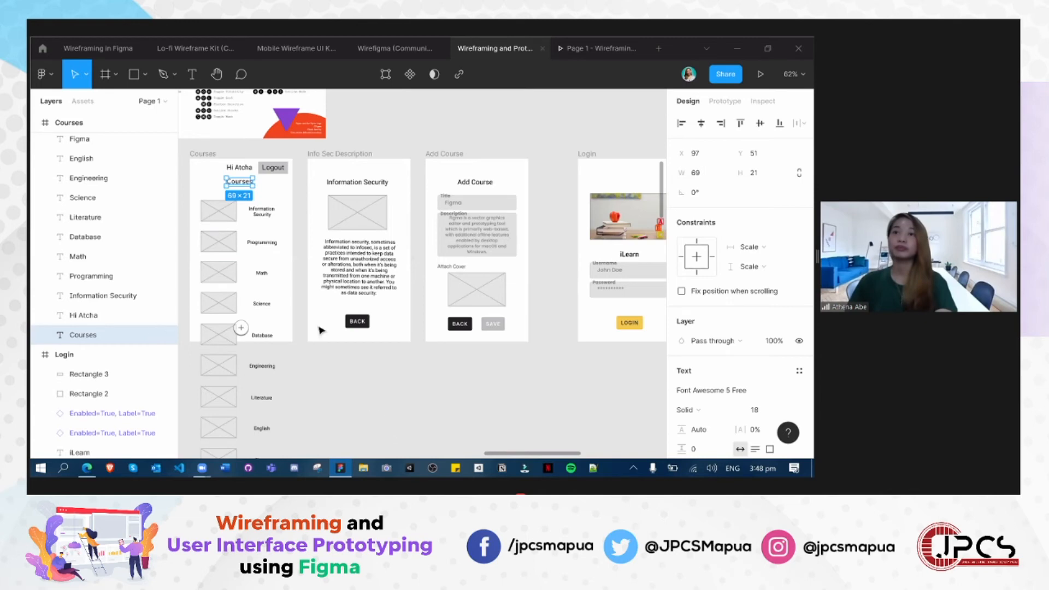
left_click(238, 174)
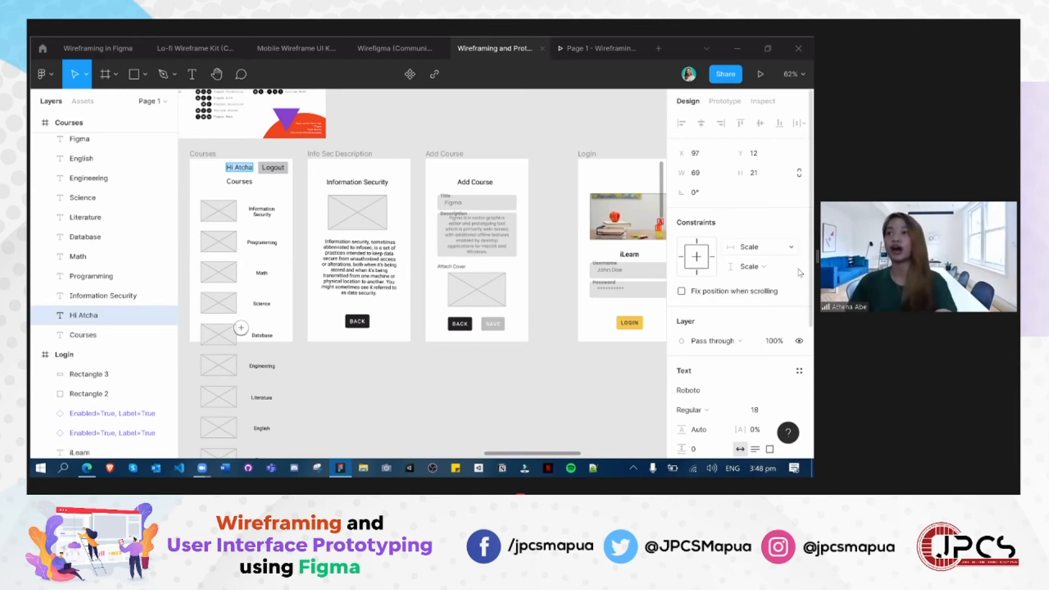
left_click(247, 185)
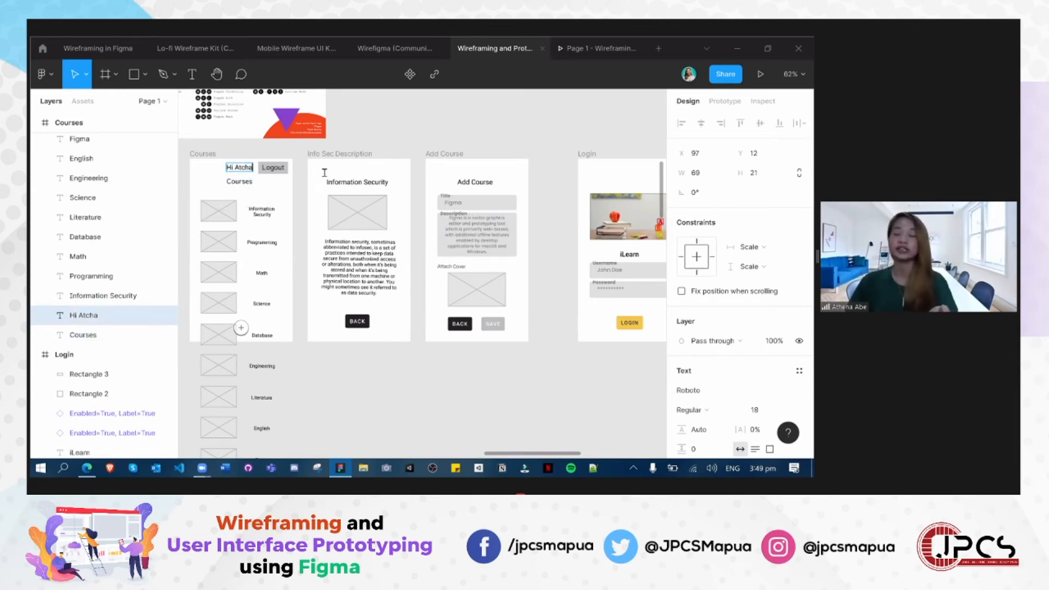
scroll(763, 315, "down", 3)
scroll(765, 311, "down", 1)
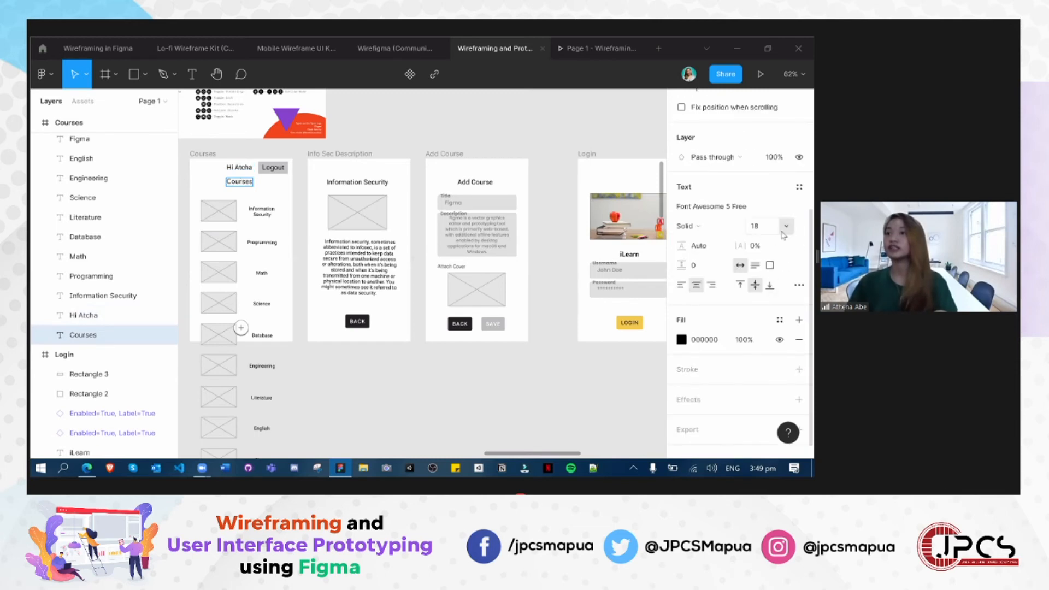
left_click(787, 227)
left_click(767, 184)
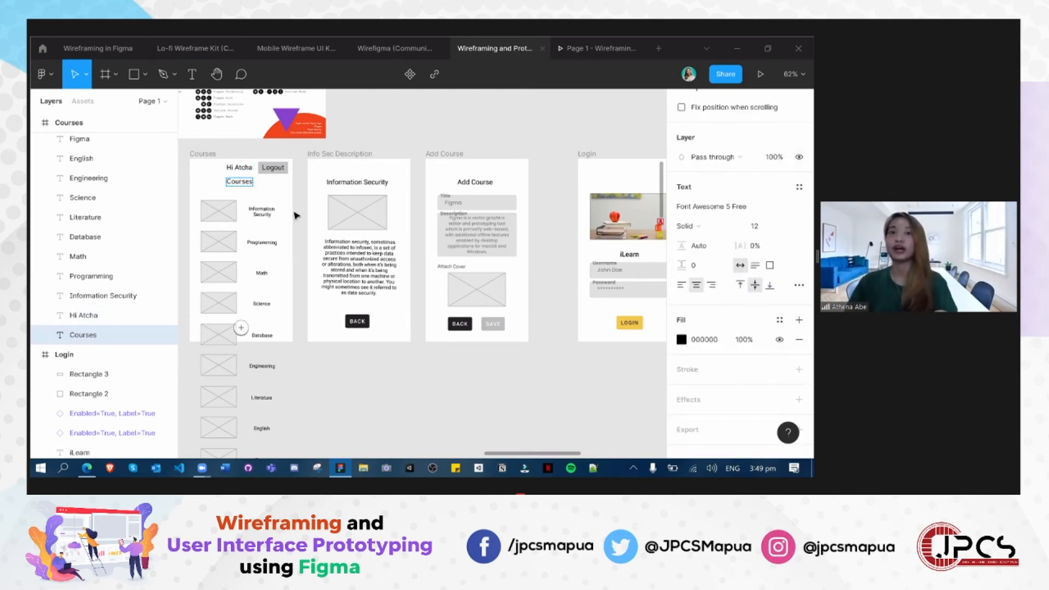
- Set the greeting's font size to 11 and move it closer to the Logout button
left_click(240, 167)
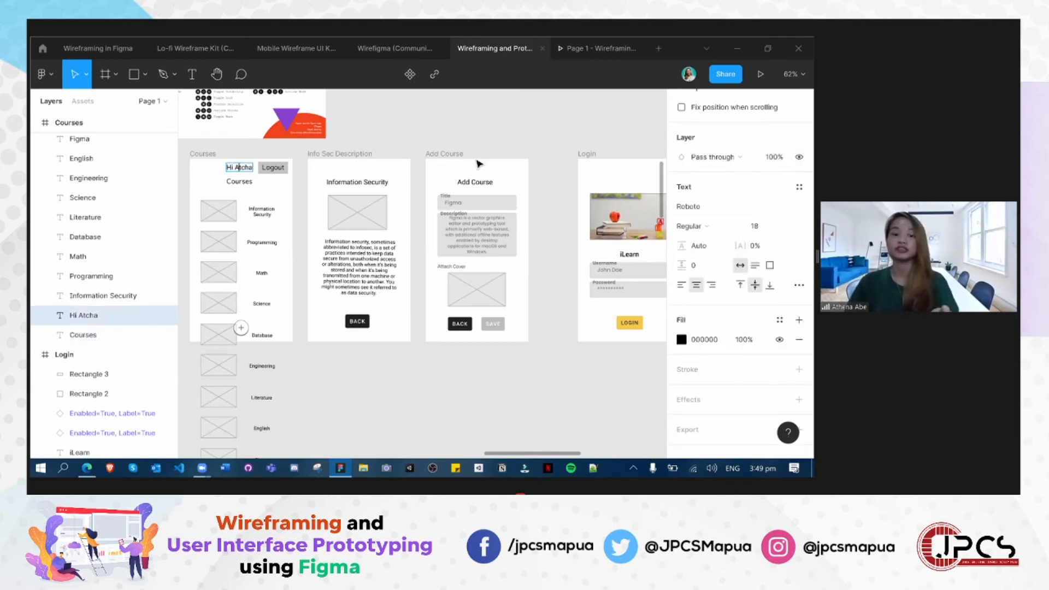
left_click(781, 226)
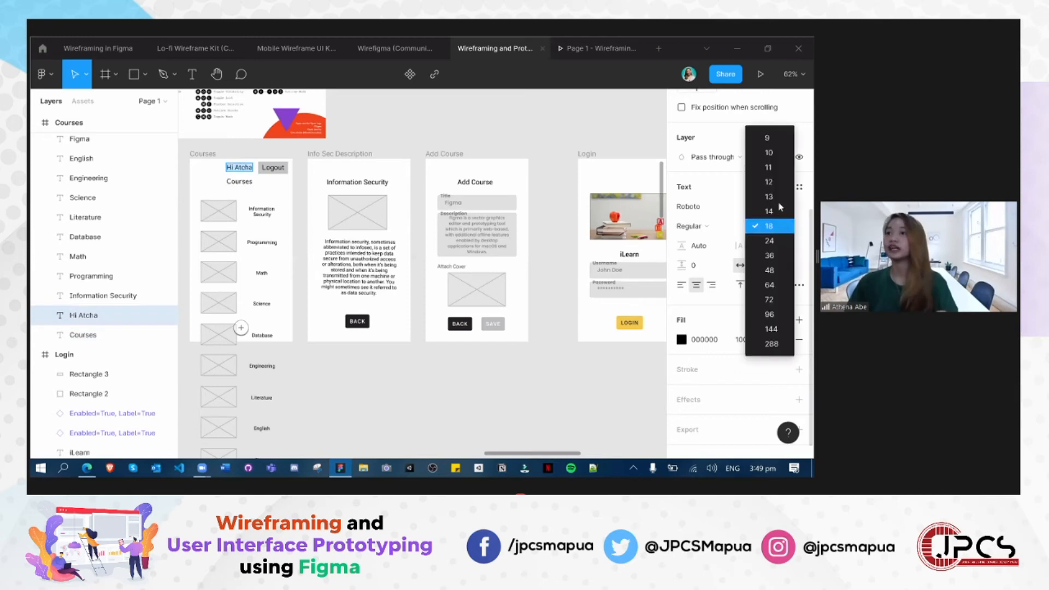
left_click(771, 168)
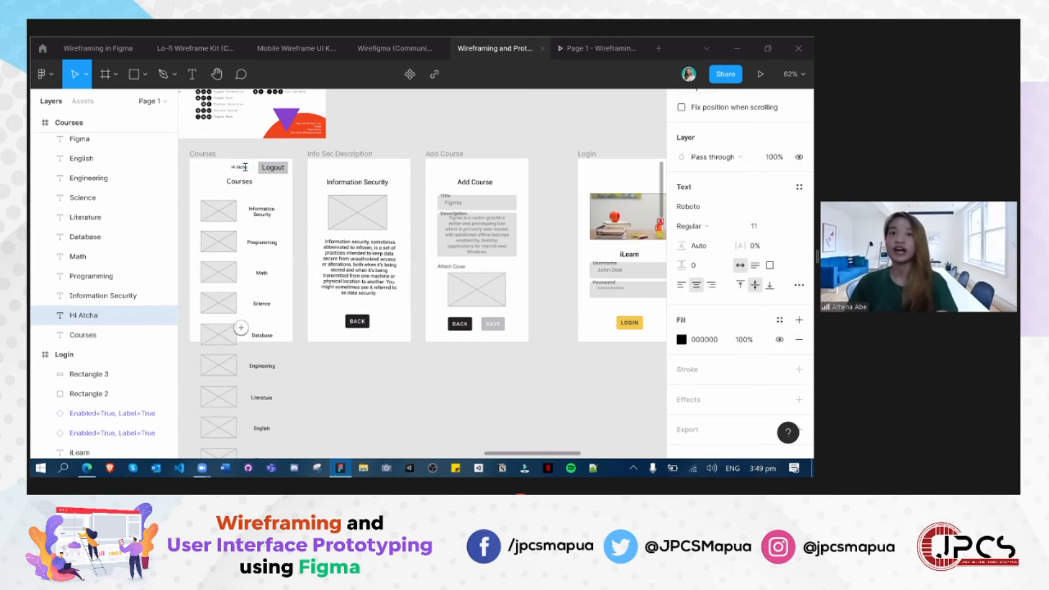
scroll(226, 254, "up", 3)
double_click(246, 144)
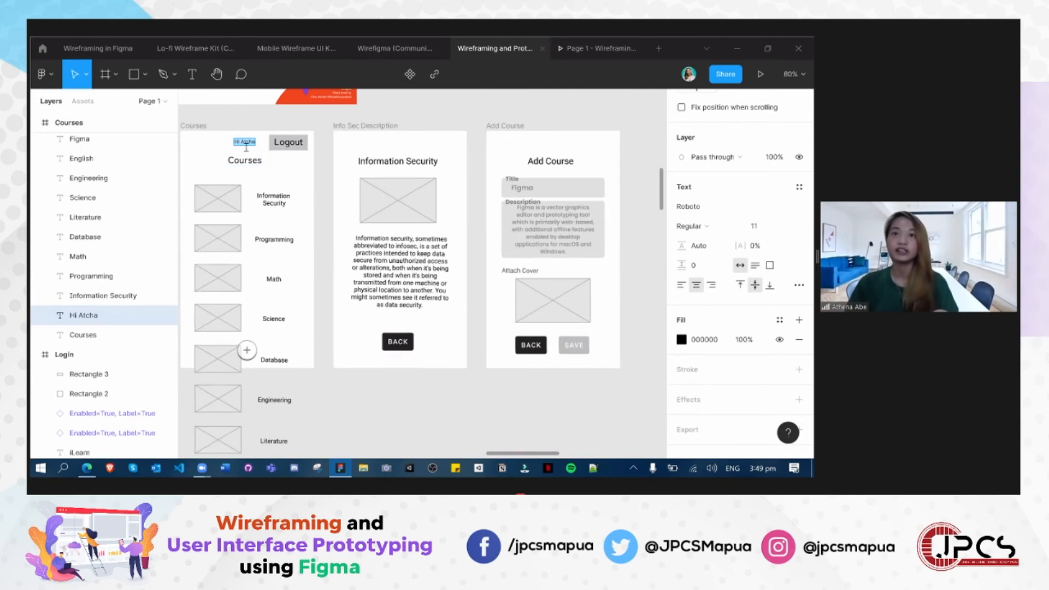
key("Escape")
left_click_drag(249, 143, 254, 145)
left_click(262, 128)
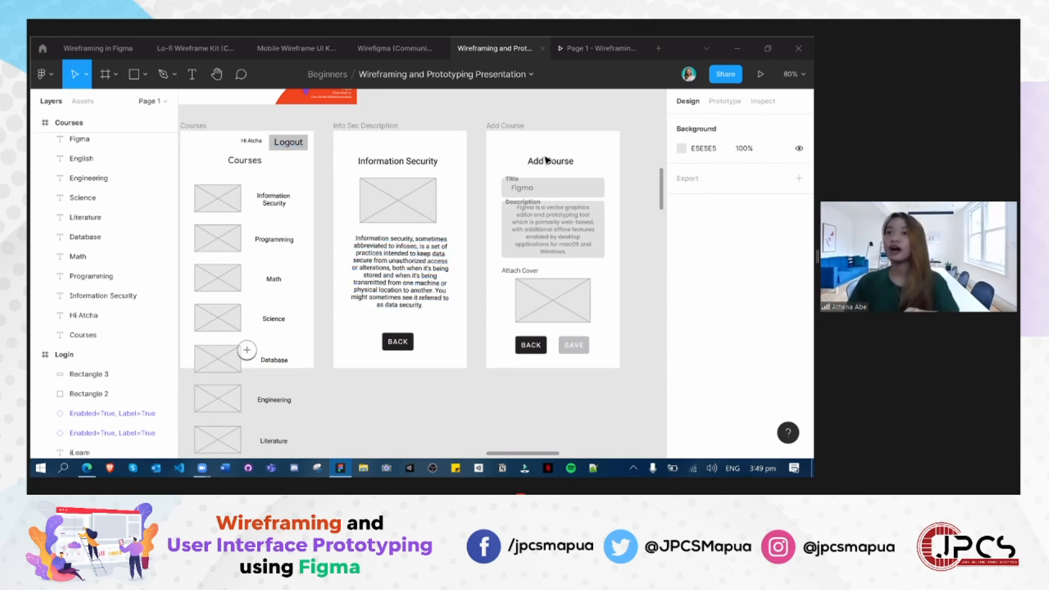
- Look over the component frames in the Lo-fi Wireframe Kit file
left_click(544, 155)
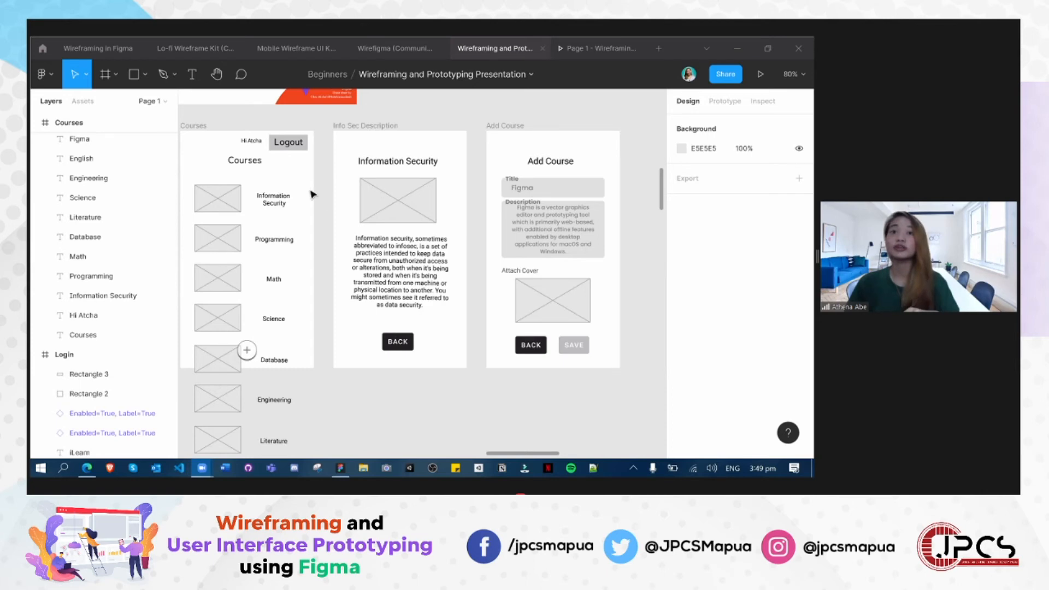
left_click(195, 48)
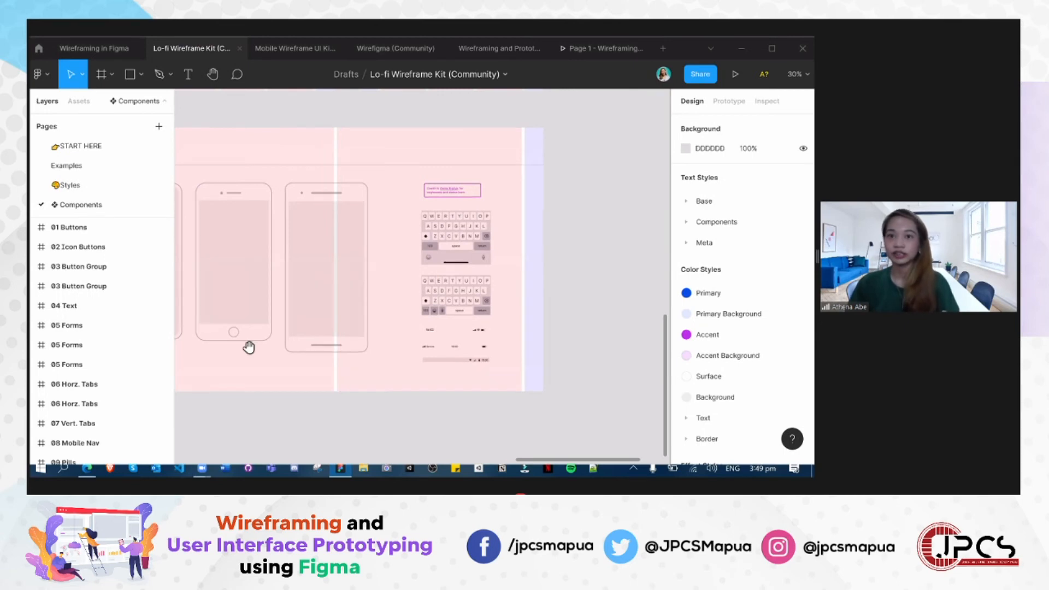
scroll(234, 328, "down", 6)
left_click_drag(247, 363, 473, 432)
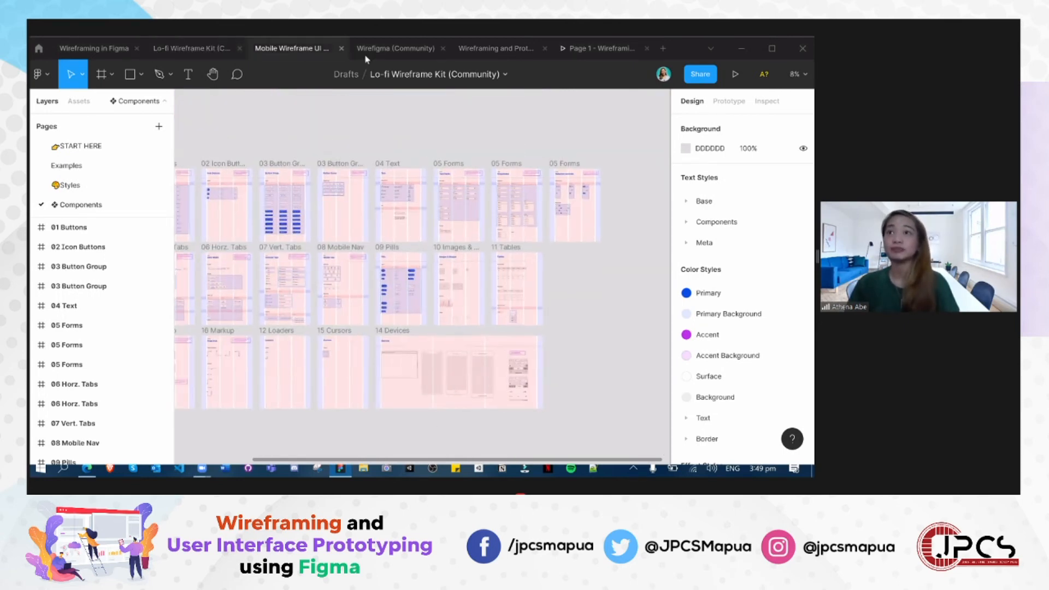
- Check the Courses screen in the prototype preview by going down its course list and back up
left_click(596, 48)
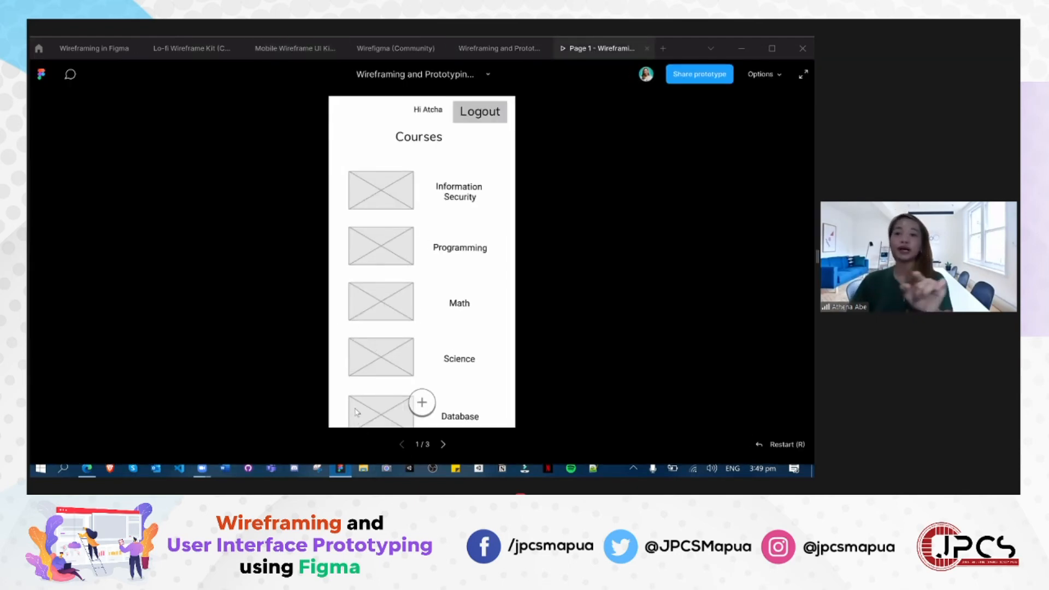
scroll(400, 292, "down", 4)
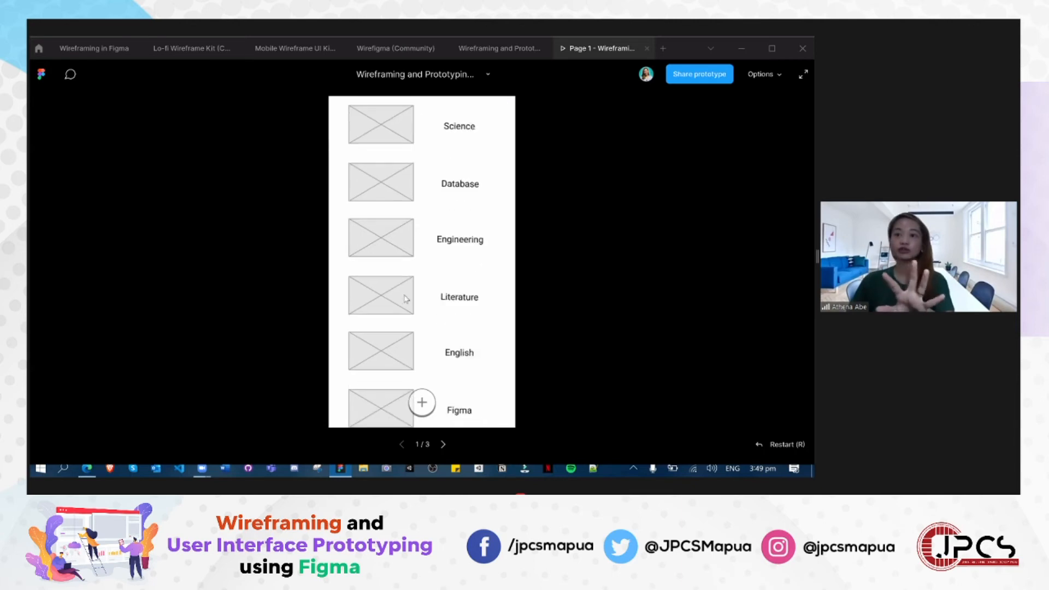
scroll(414, 353, "up", 4)
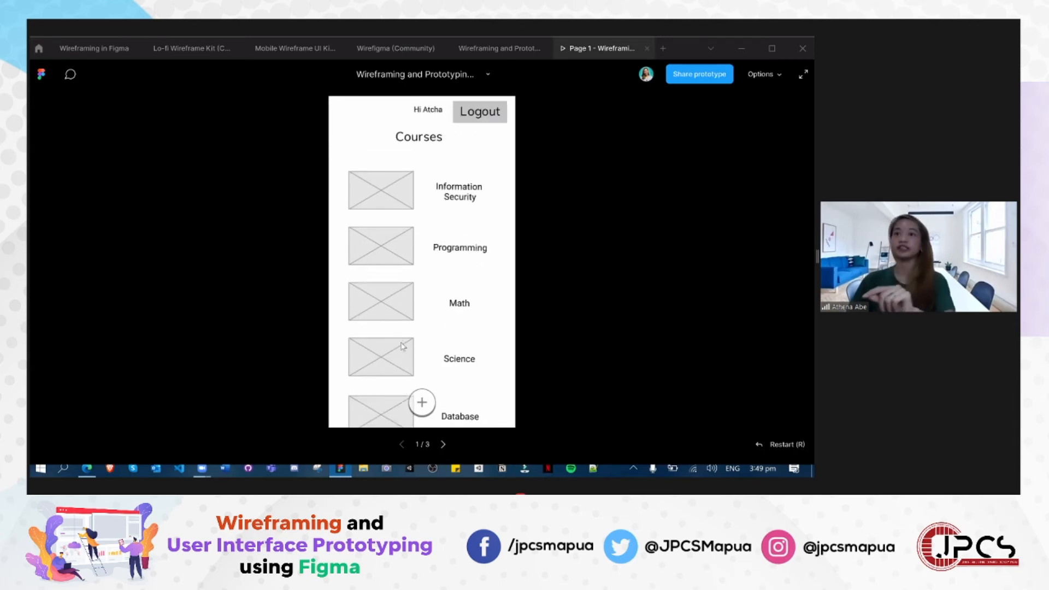
- Find the dark blue Scrollbar/Vertical component in the Wirefigma (Community) kit and copy it
left_click(182, 48)
left_click(282, 48)
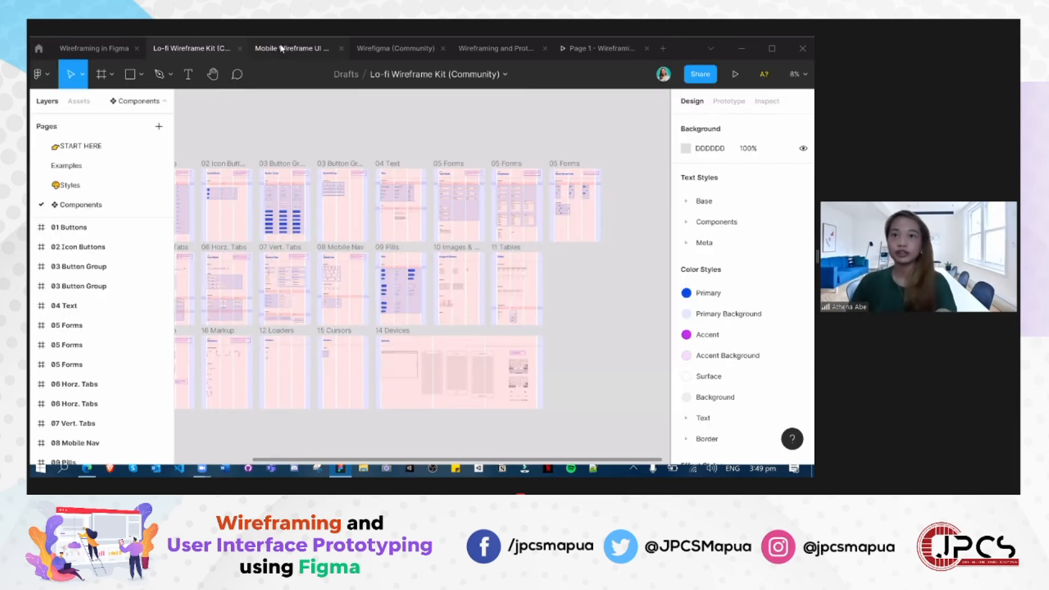
left_click(396, 49)
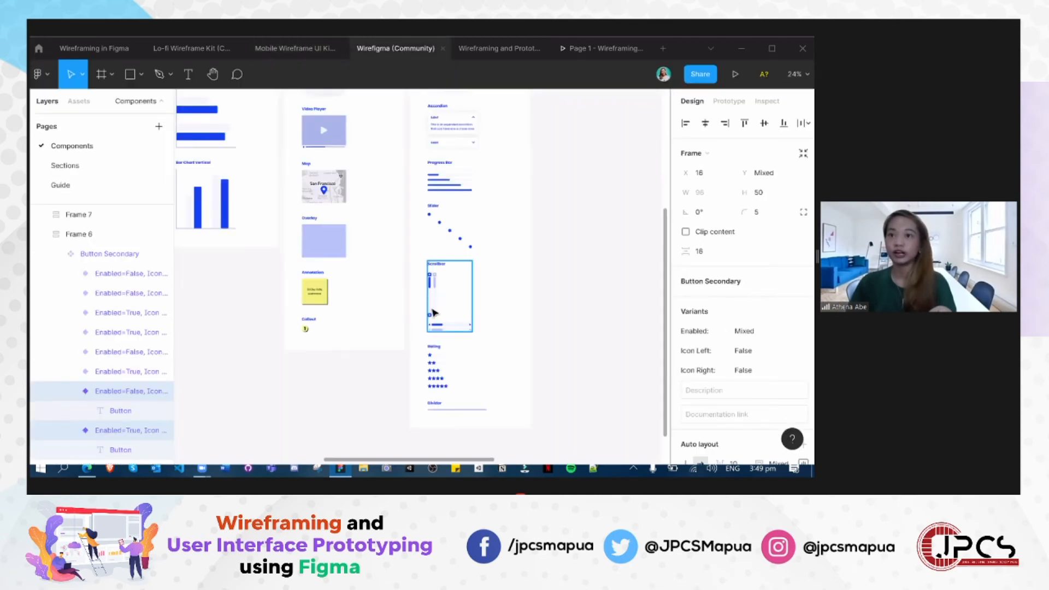
left_click(431, 312)
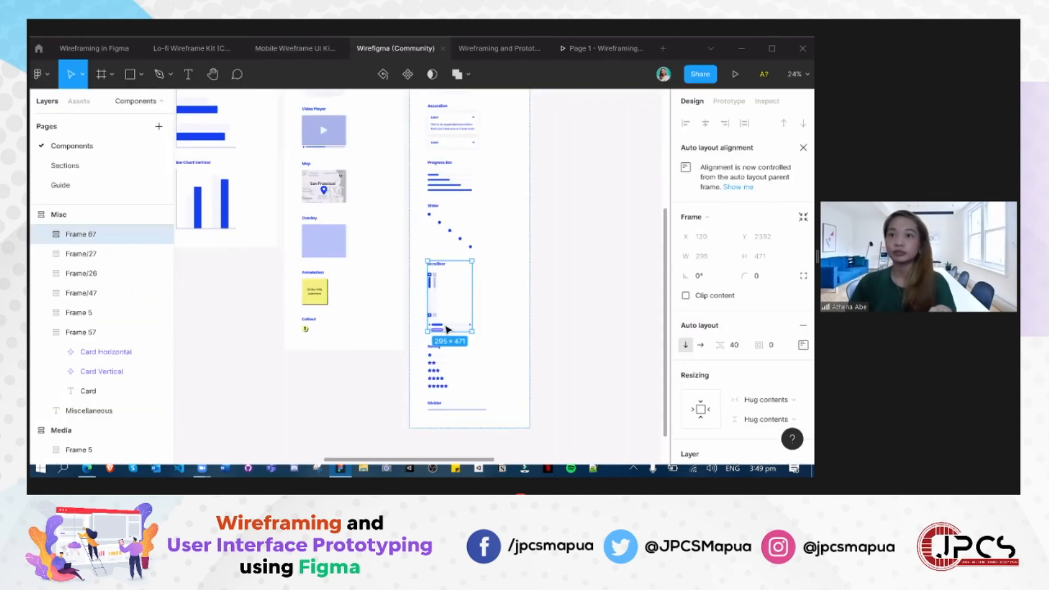
scroll(425, 313, "up", 5)
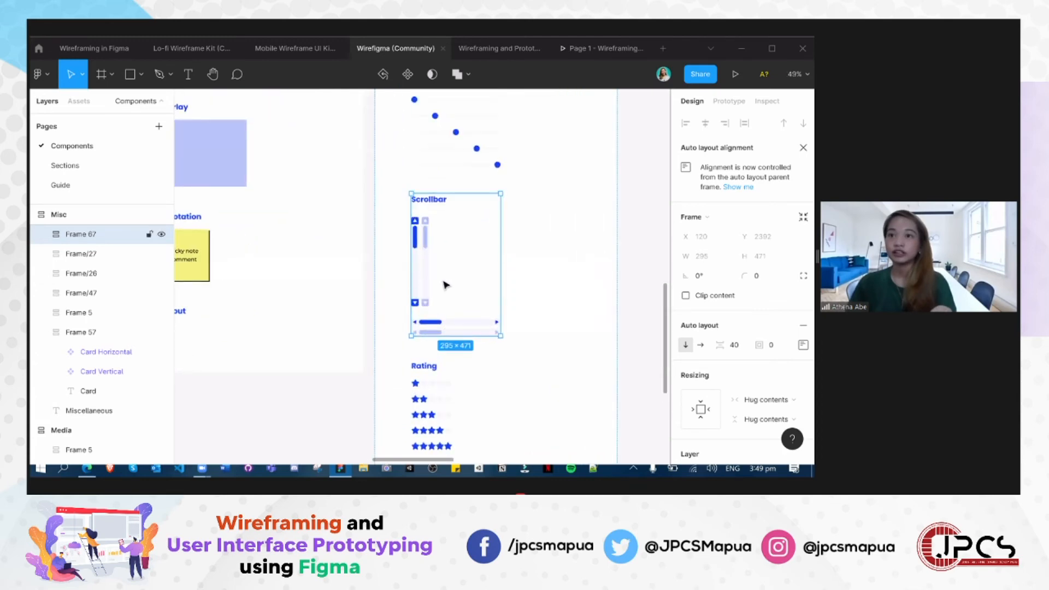
double_click(421, 295)
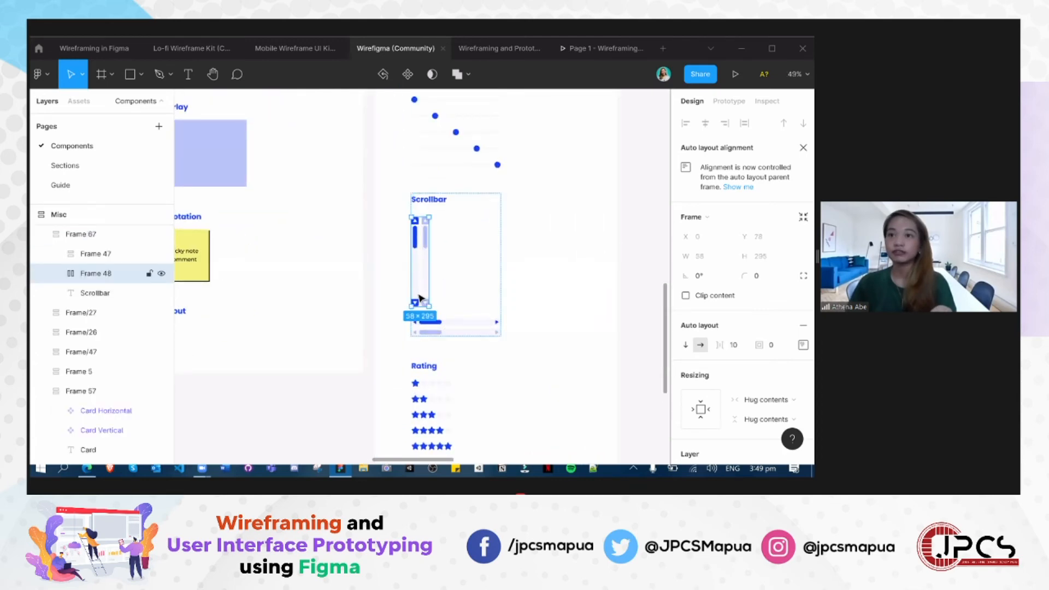
double_click(419, 297)
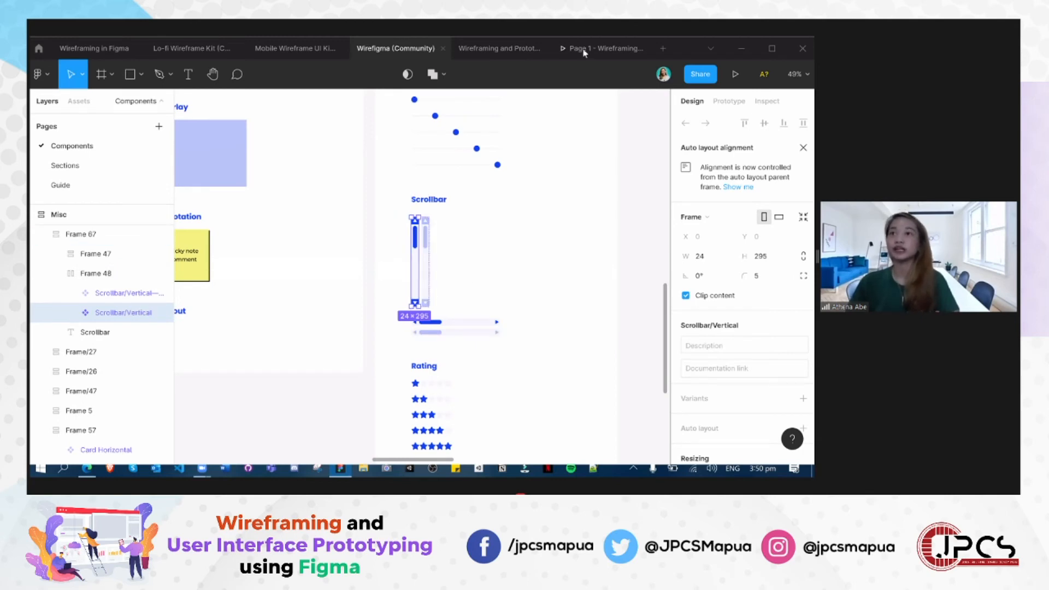
- Paste the vertical scrollbar into the Courses wireframe and place it beside the course labels at about X 236, Y 128
left_click(491, 48)
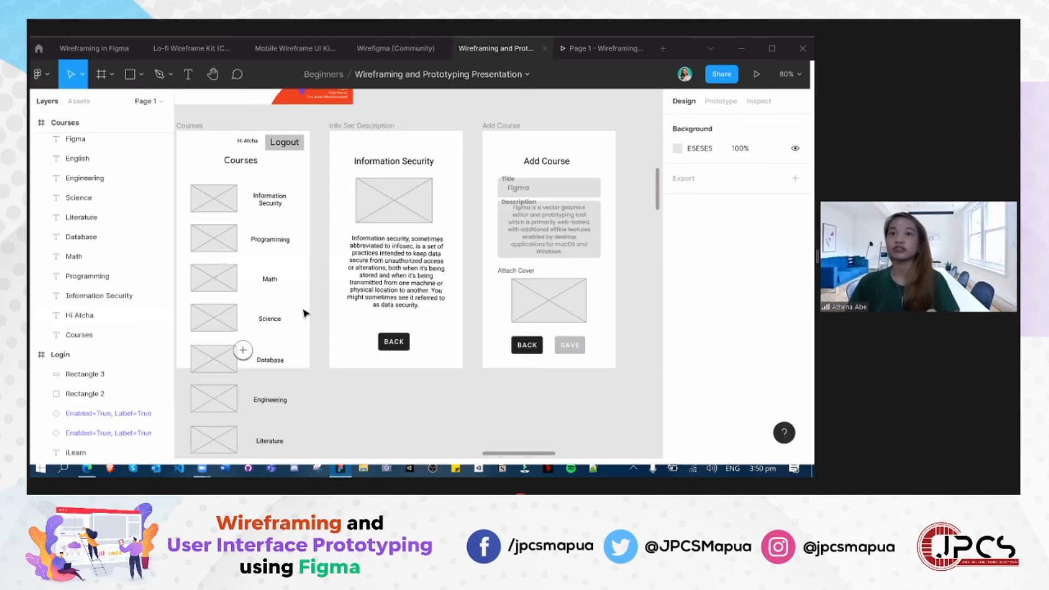
key("ctrl+v")
left_click_drag(422, 315, 302, 310)
left_click_drag(297, 221, 296, 221)
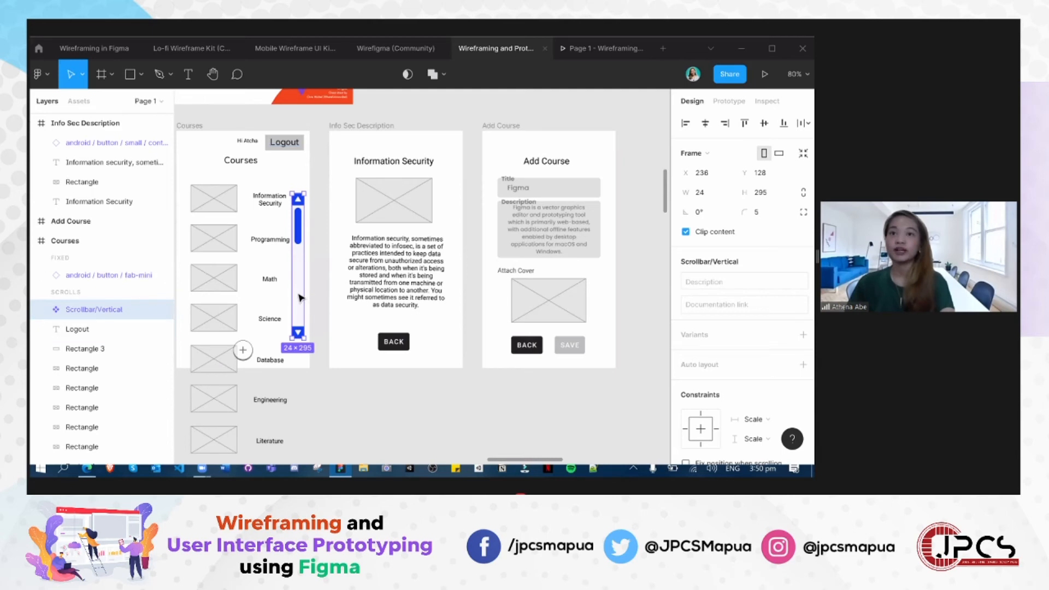
left_click(321, 217)
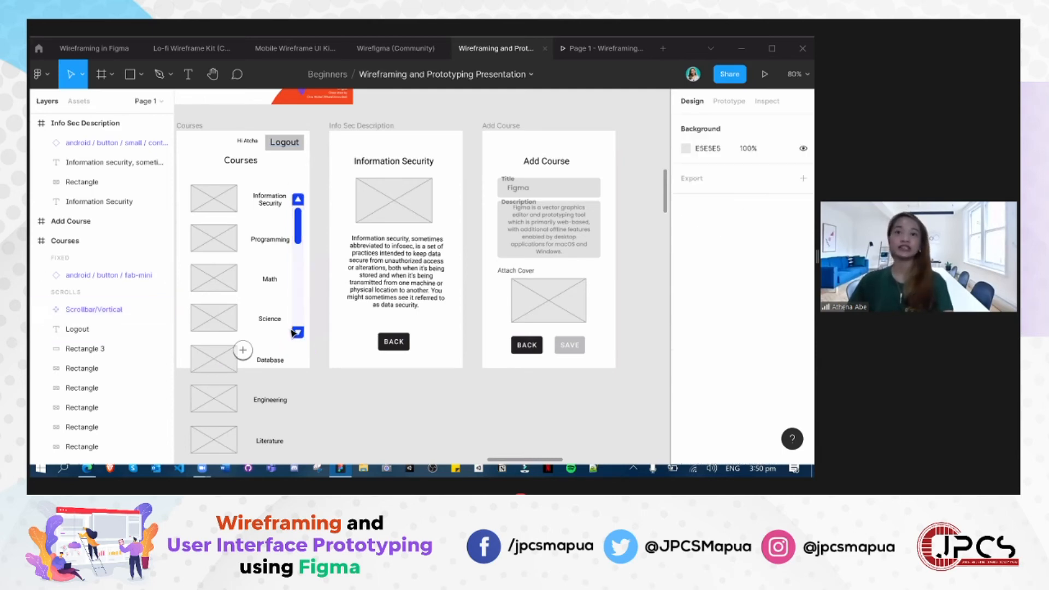
left_click(301, 314)
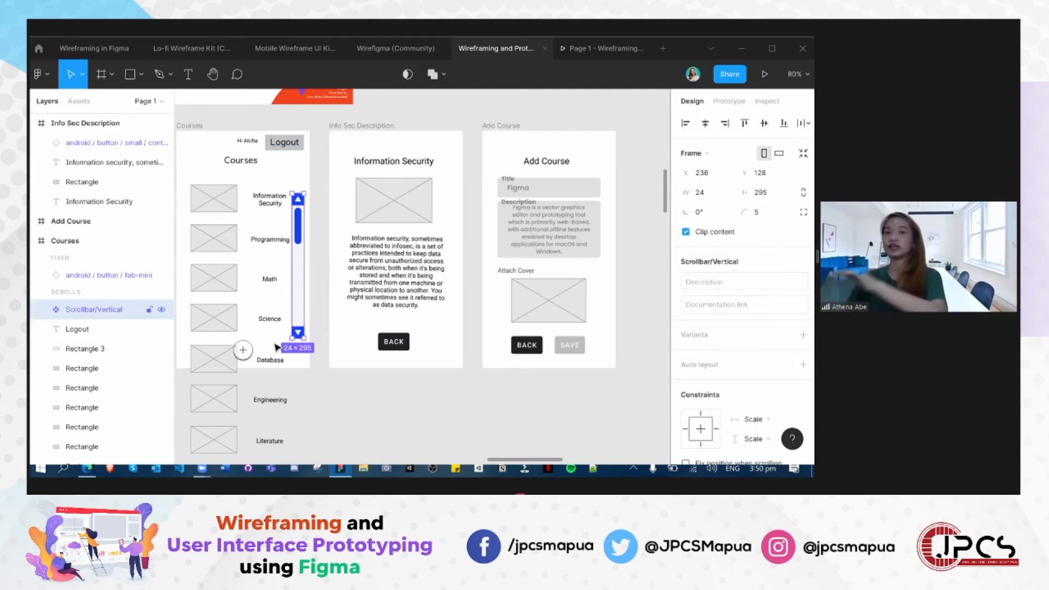
- Delete the vertical scrollbar component from the Courses wireframe
key("Delete")
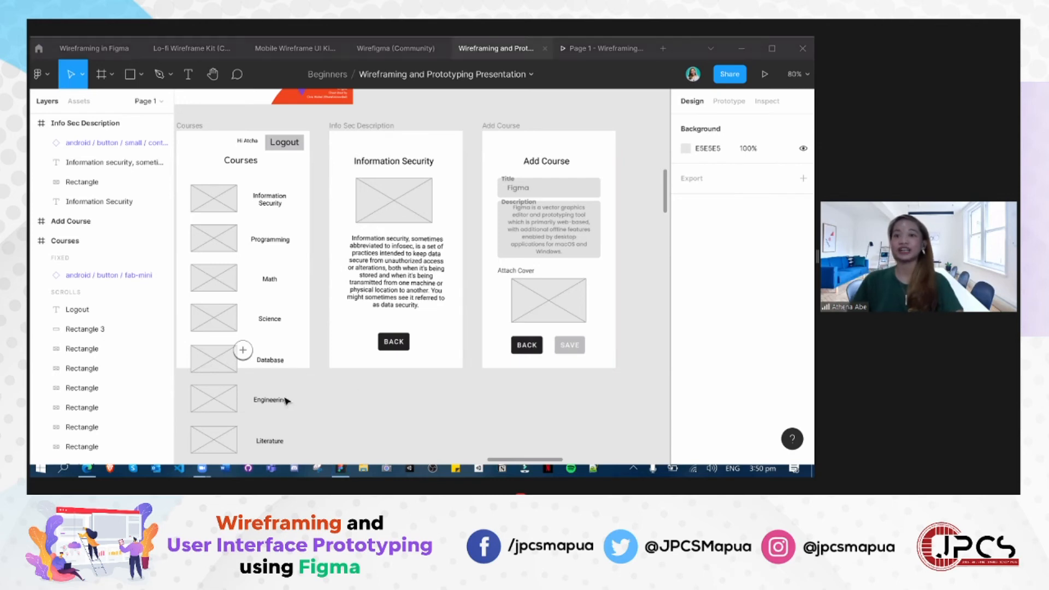
key("space")
left_click_drag(314, 346, 392, 386)
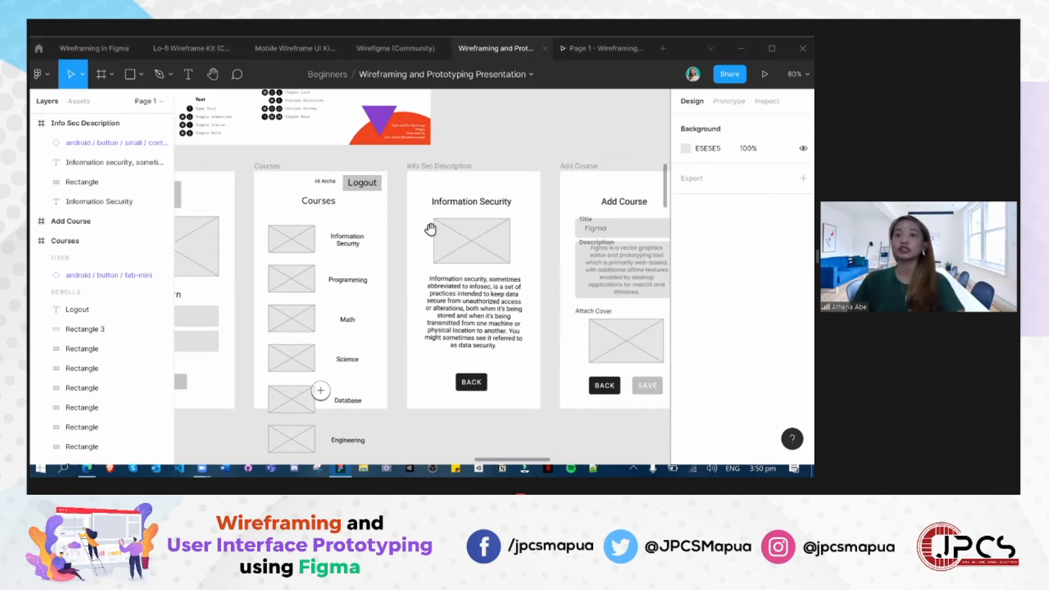
- Look over the full course list, the hand-drawn app sketch below it and the neighbouring iLearn wireframes
scroll(430, 229, "down", 10)
mouse_move(468, 358)
left_mouse_down()
mouse_move(404, 346)
mouse_move(436, 221)
mouse_move(390, 427)
left_mouse_up()
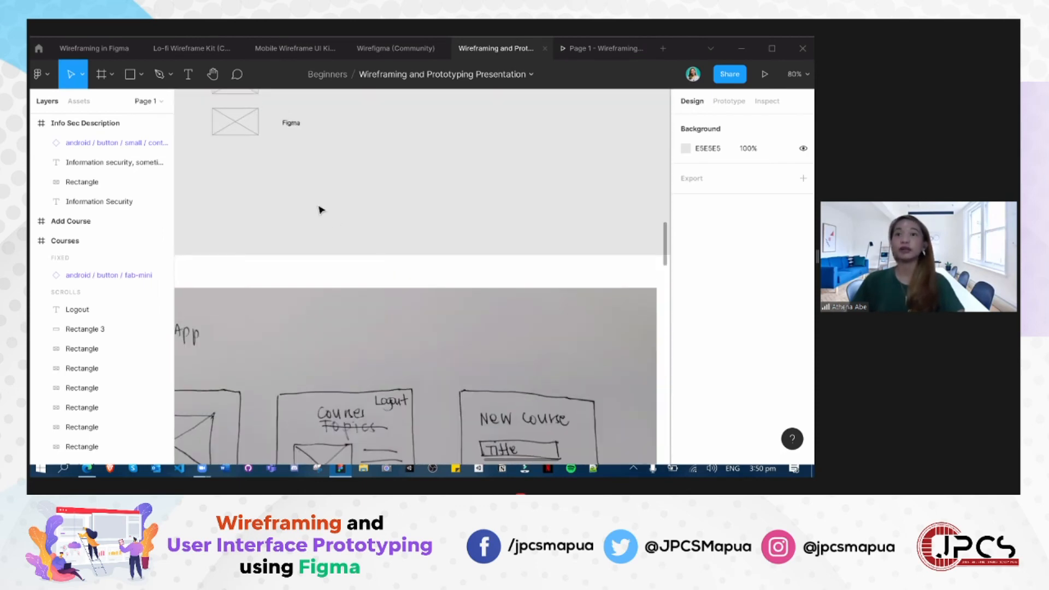
scroll(363, 332, "up", 10)
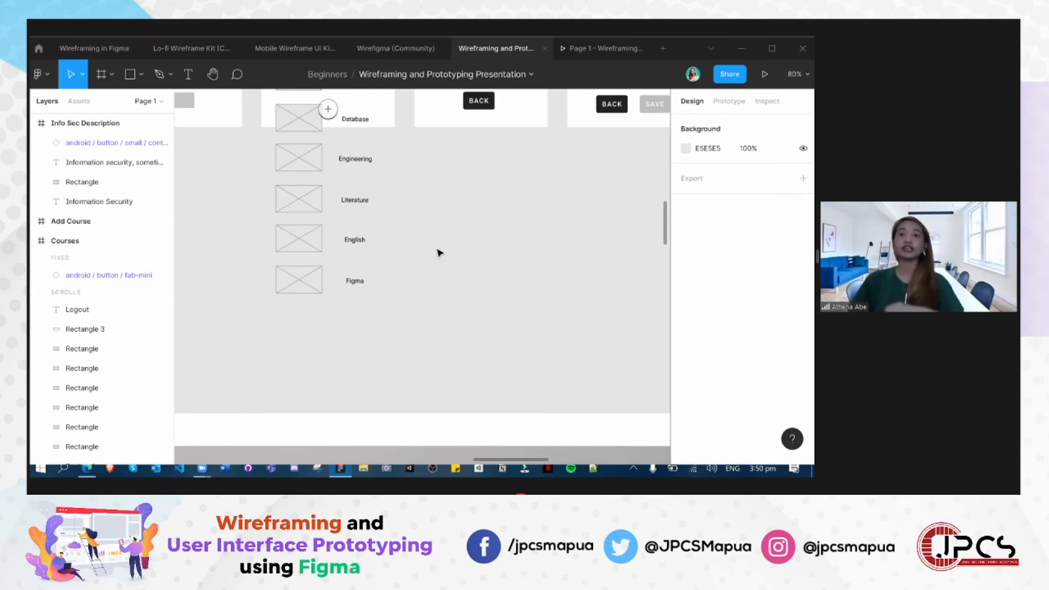
left_click_drag(454, 232, 442, 385)
left_click_drag(463, 448, 386, 450)
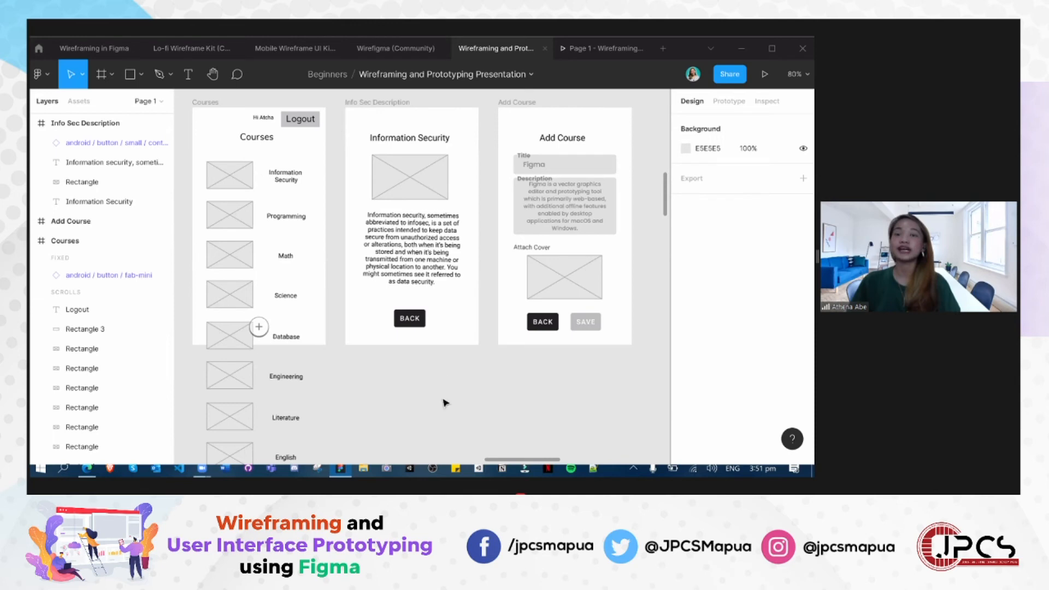
scroll(437, 432, "left", 5)
scroll(437, 432, "up", 3)
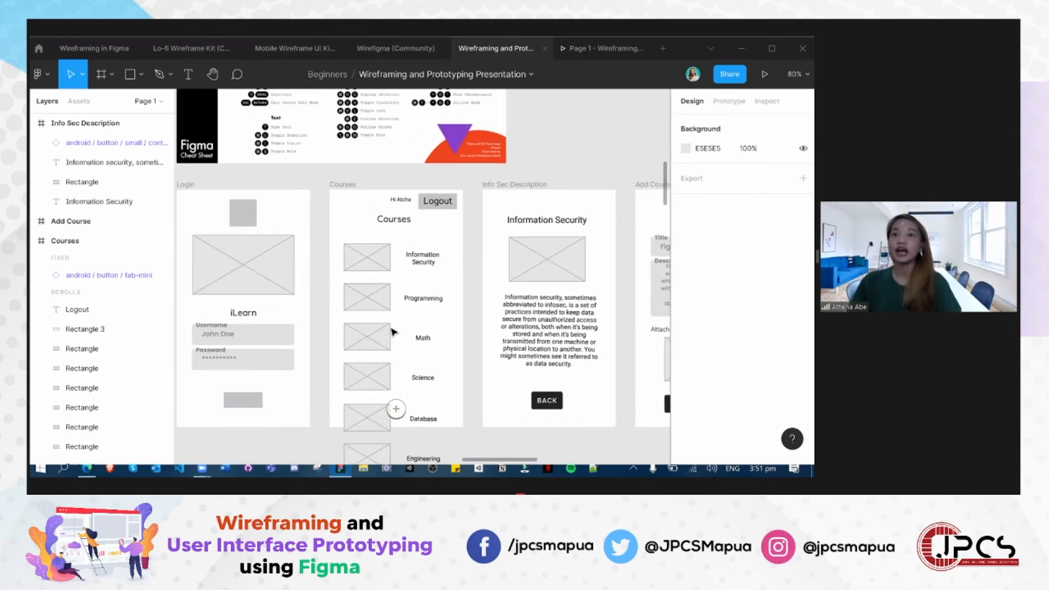
scroll(388, 326, "up", 3)
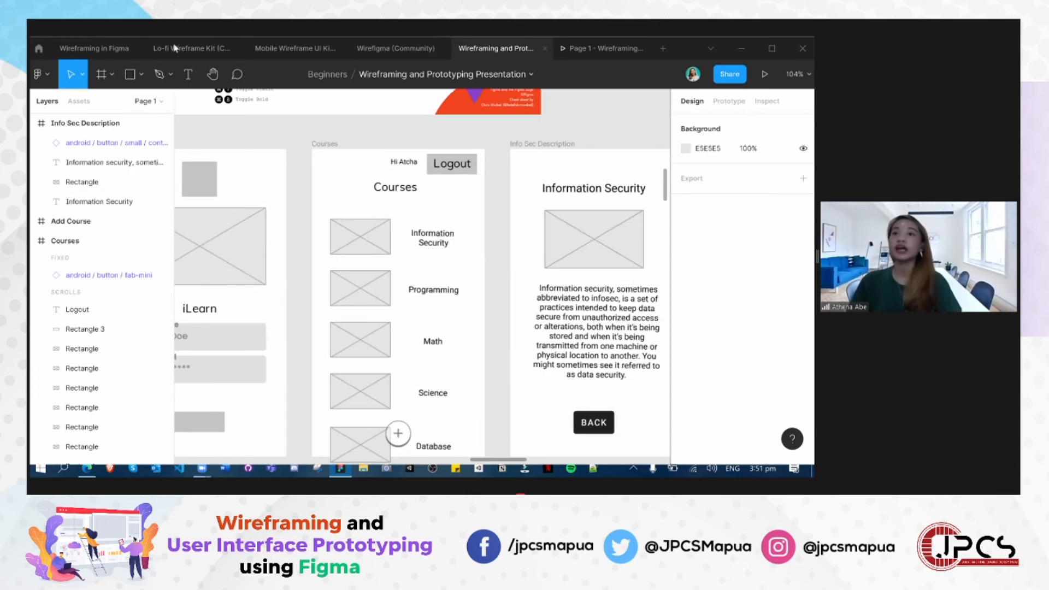
- Run the Iconify plugin with the Courses frame selected and shift its window clear of the canvas tools
right_click(448, 226)
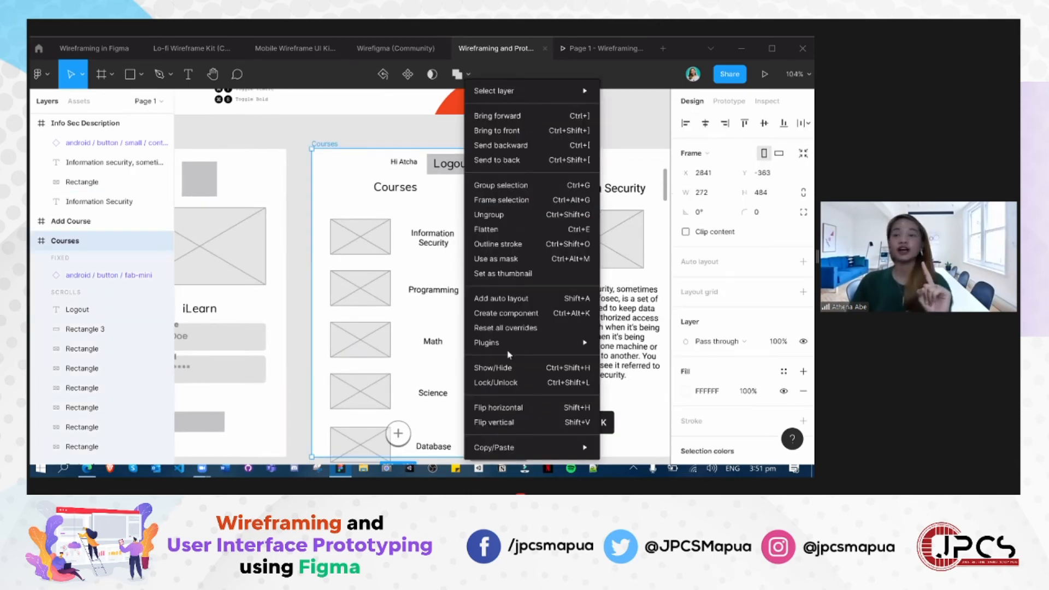
mouse_move(507, 350)
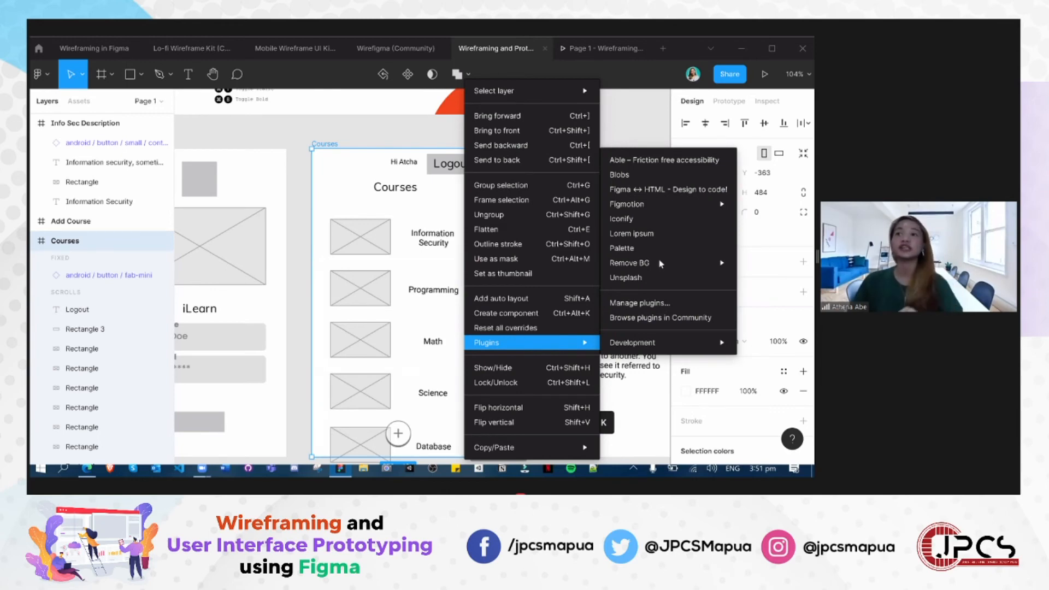
left_click(662, 226)
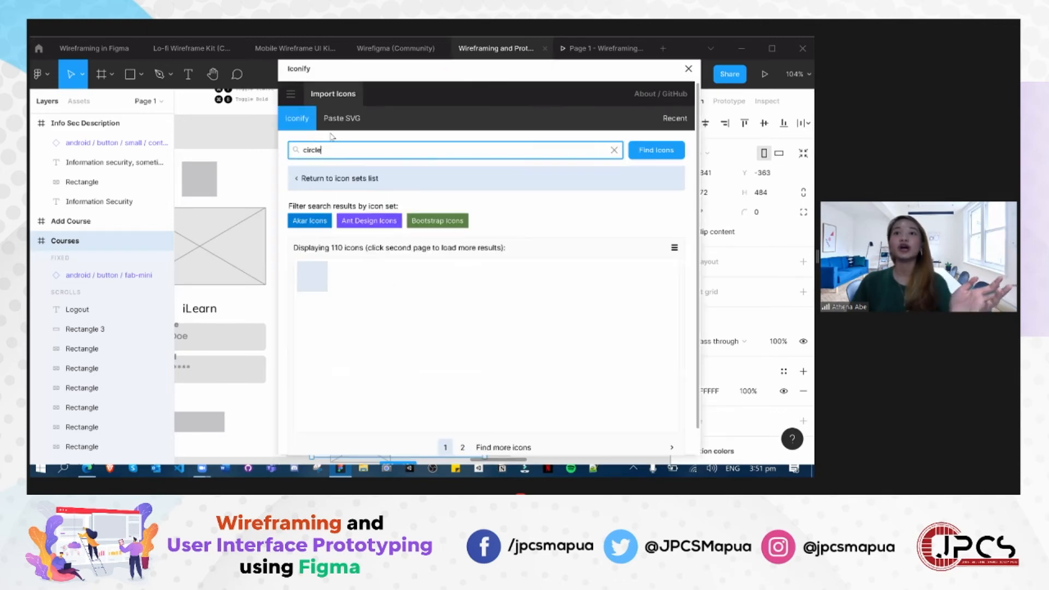
triple_click(668, 248)
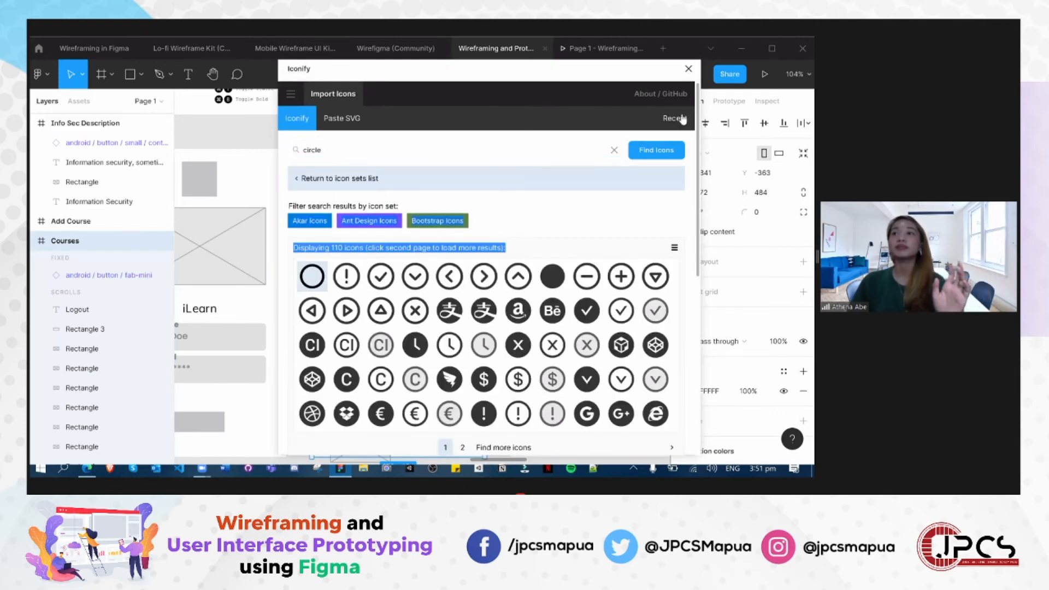
triple_click(668, 157)
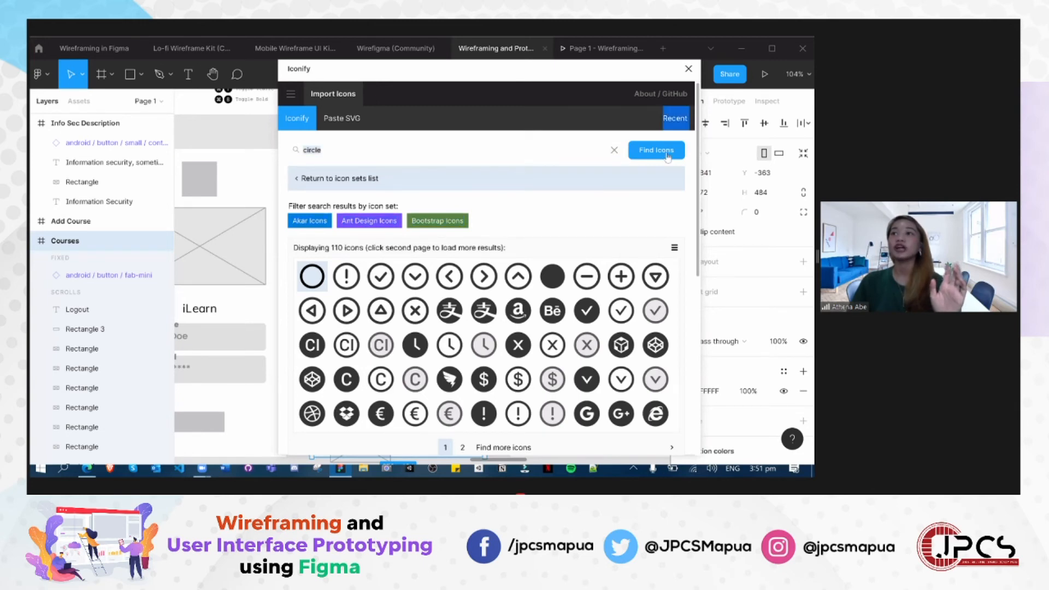
left_click(767, 60)
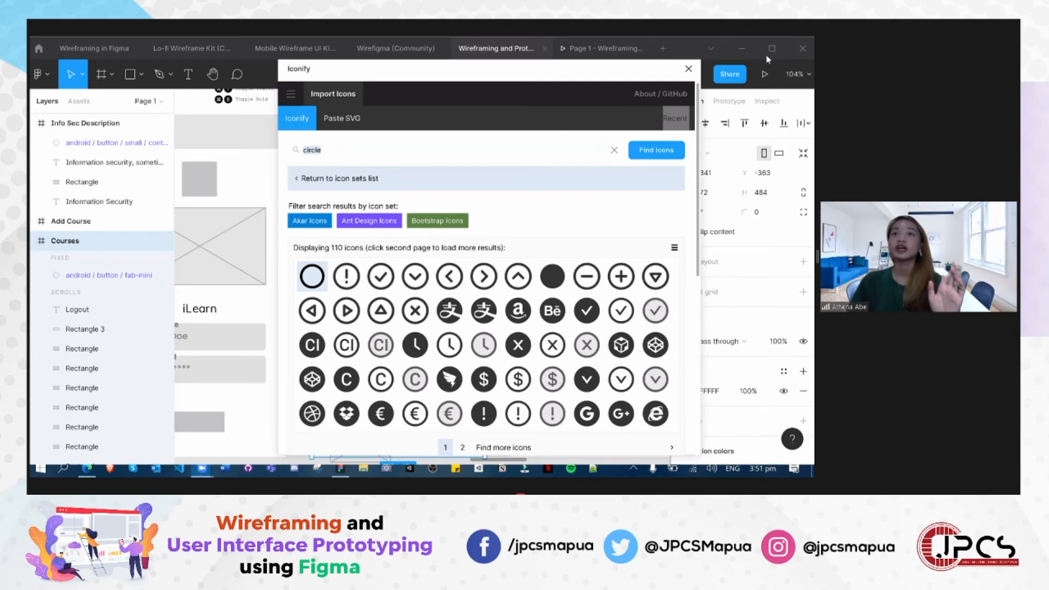
left_click(383, 92)
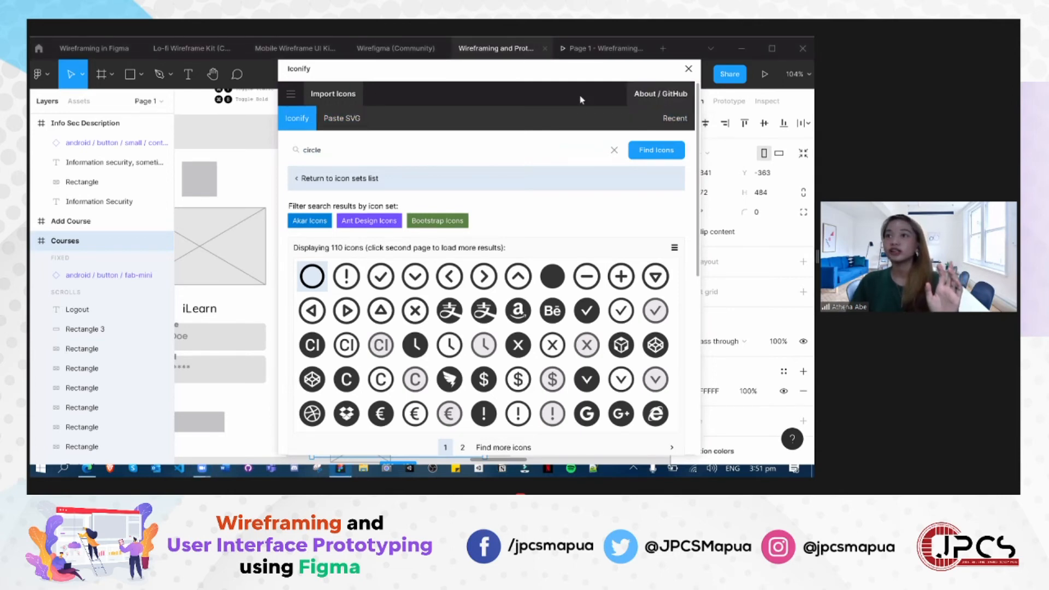
left_click_drag(581, 98, 515, 74)
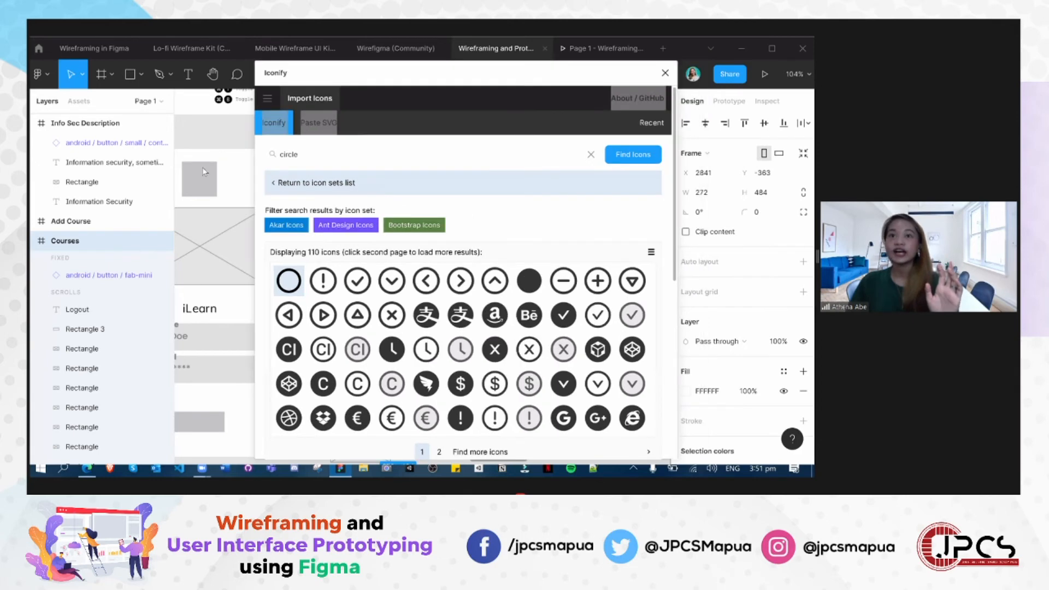
- Search Iconify for "search" icons and bring the results into view
left_click(281, 246)
key("ctrl+a")
type("search")
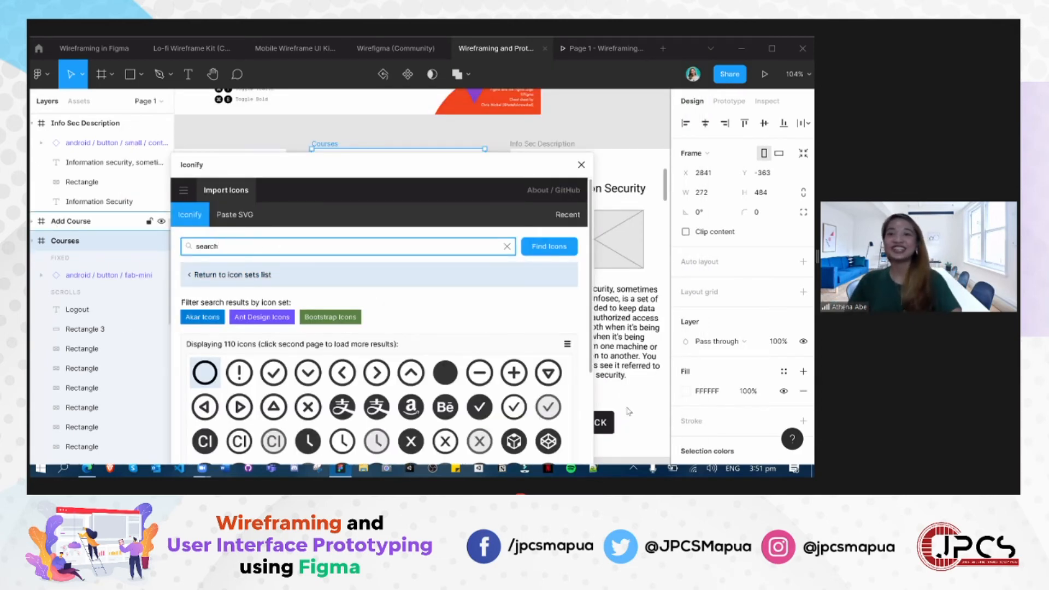
key("Return")
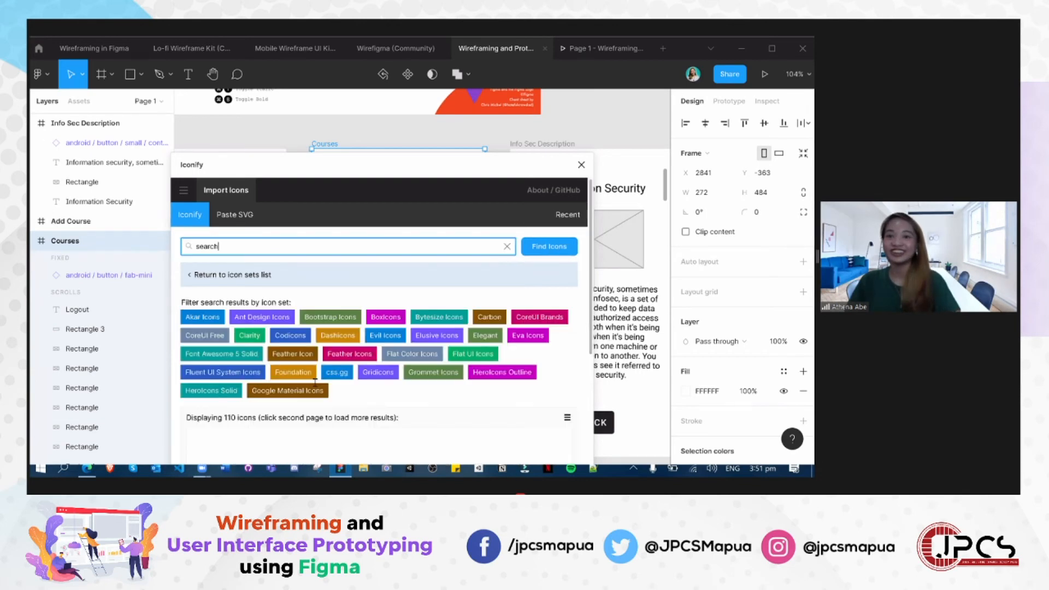
scroll(315, 382, "down", 5)
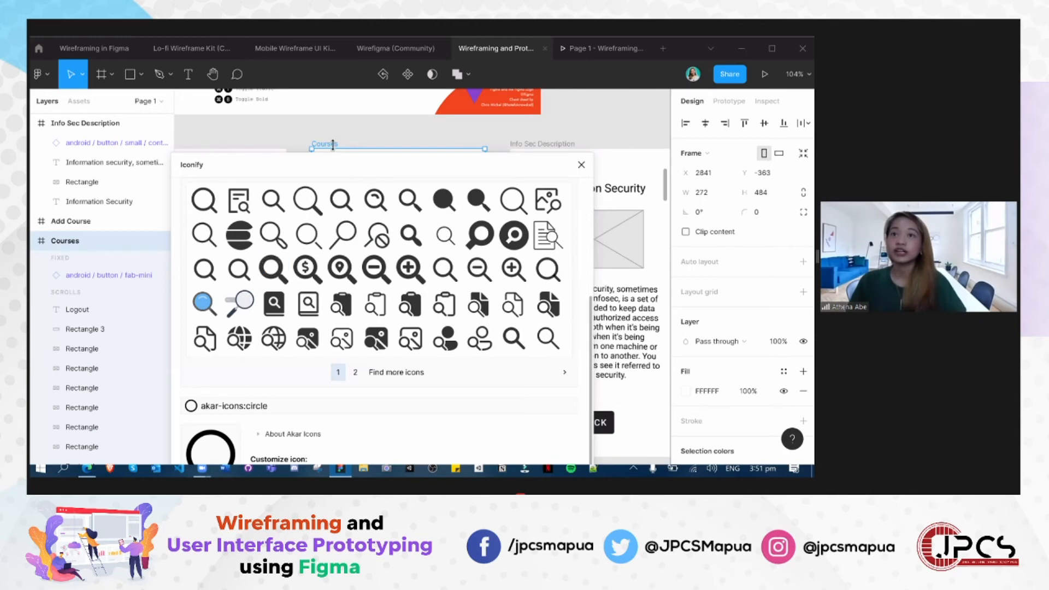
- Place the eva:search-fill icon in the Courses wireframe's upper left area at about X 46, Y 23, and close Iconify
left_click_drag(348, 173, 674, 215)
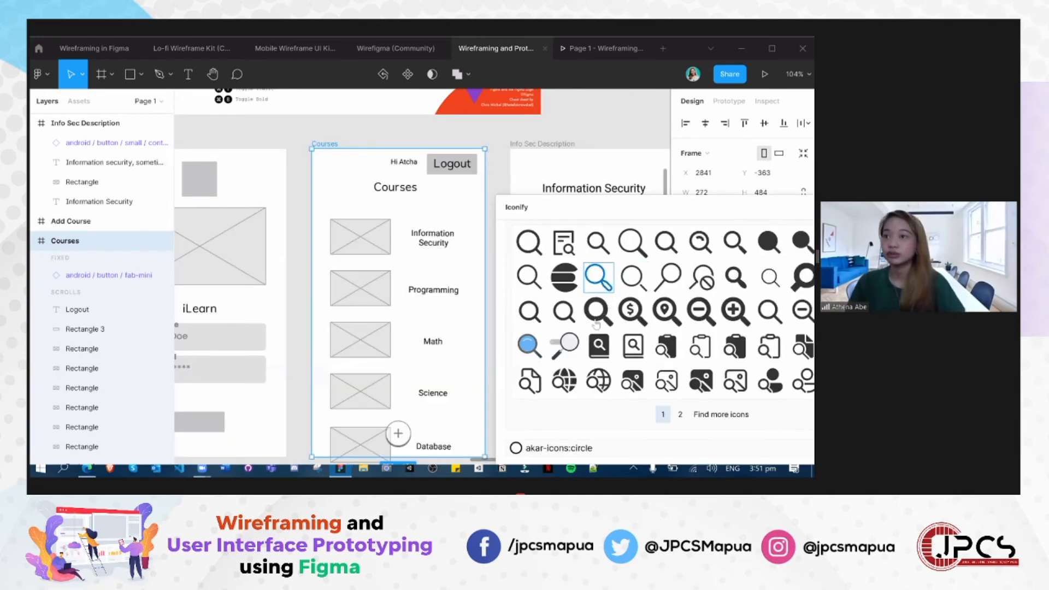
left_click_drag(529, 311, 343, 185)
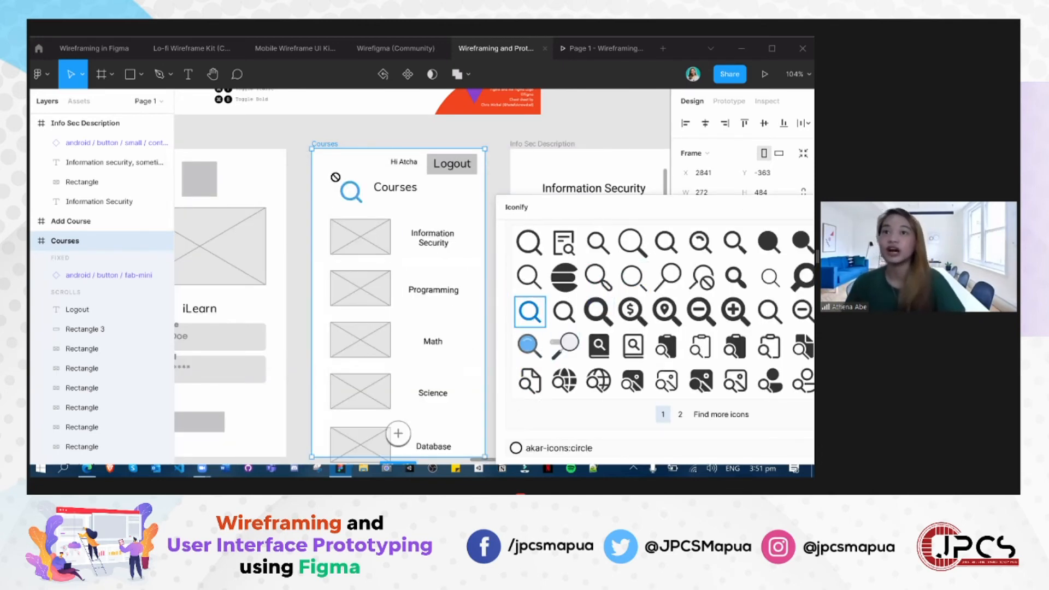
left_click_drag(764, 210, 332, 207)
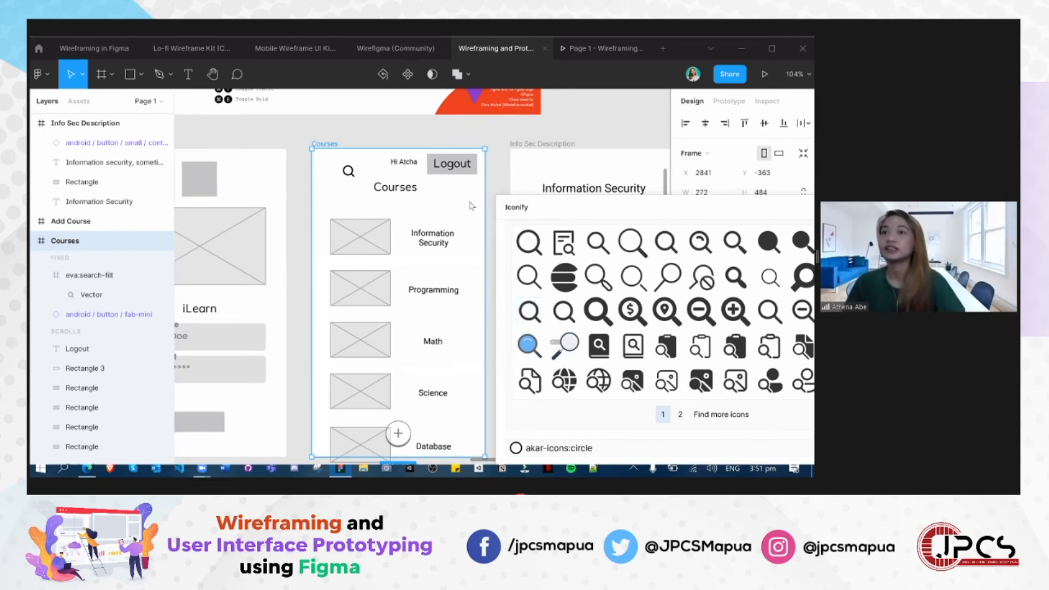
- Try flipping the search icon vertically and reverse the flip
left_click(350, 174)
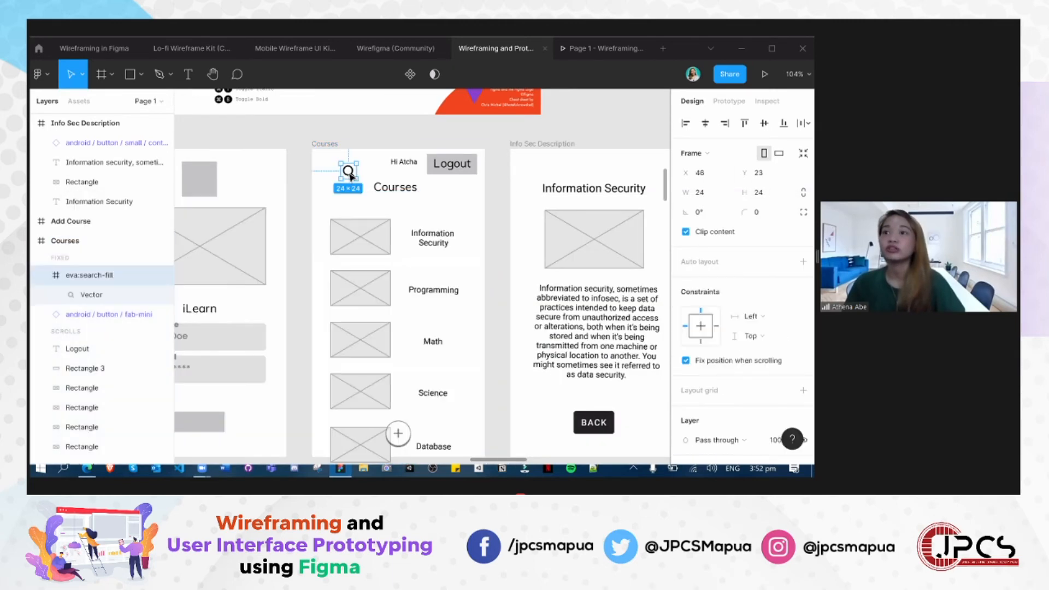
right_click(350, 172)
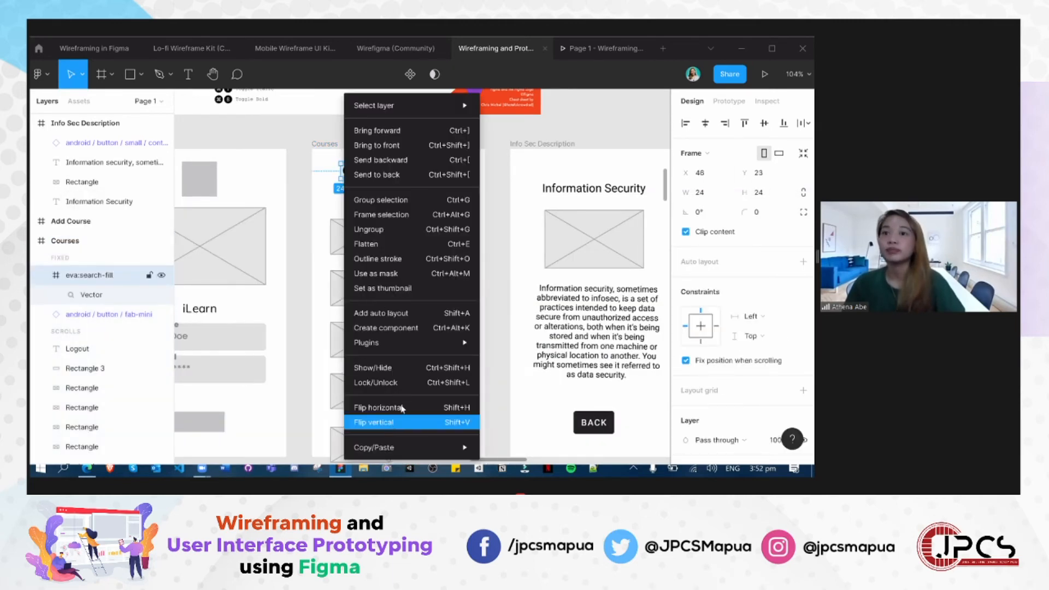
left_click(391, 422)
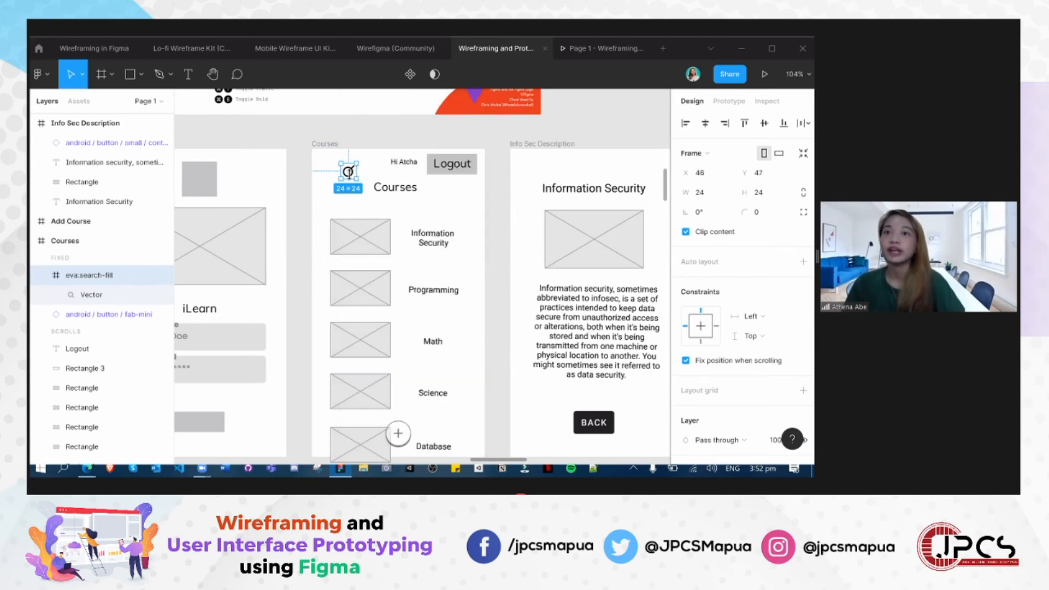
right_click(348, 172)
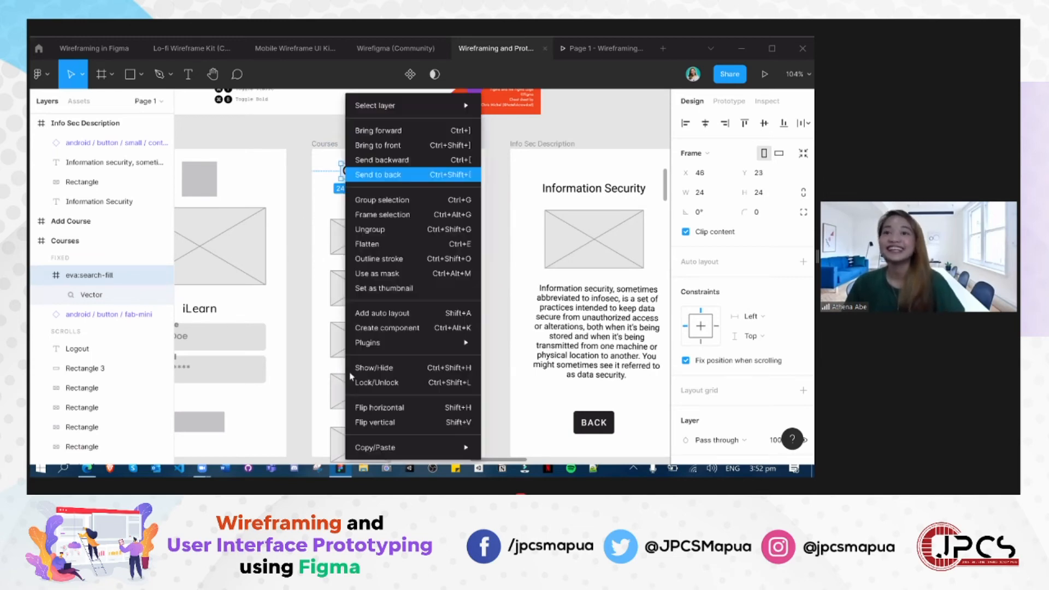
left_click(384, 421)
left_click(383, 418)
left_click(348, 171)
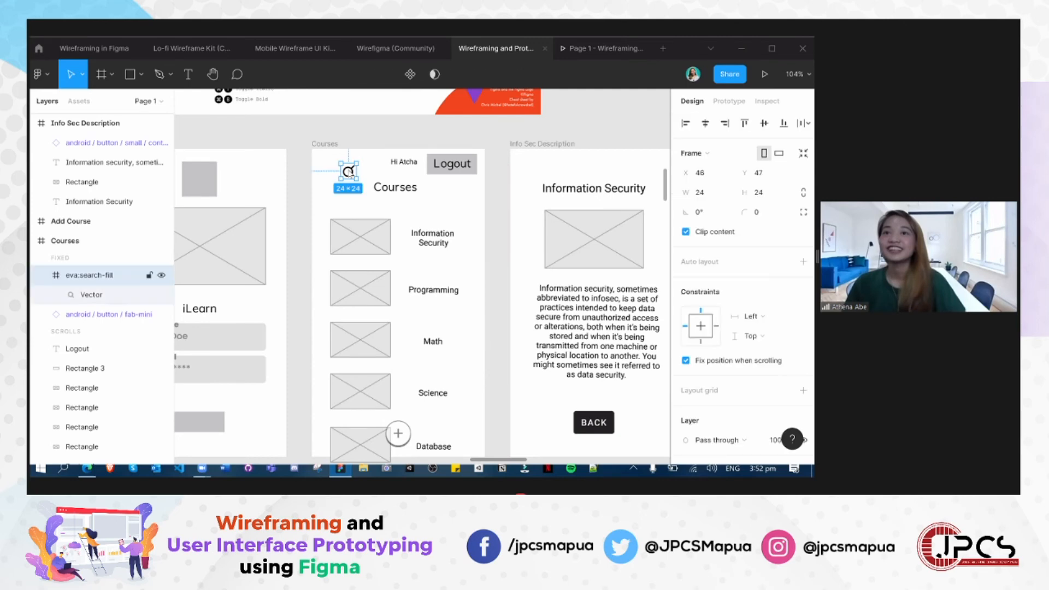
right_click(348, 172)
left_click(312, 207)
key("shift+v")
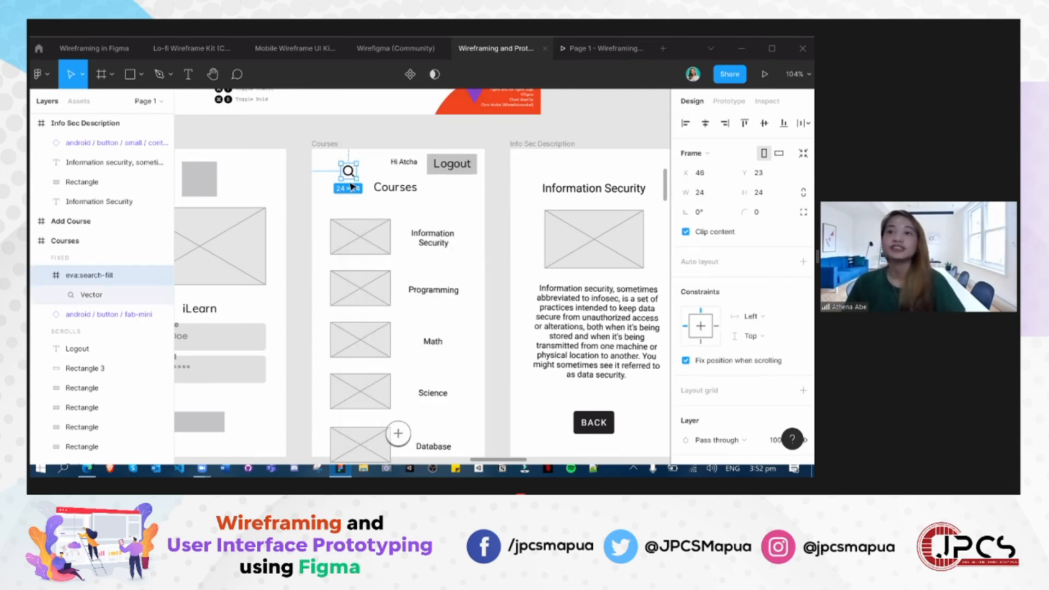
- Flip the search icon horizontally and move it just below and left of the Courses title, at about X 89, Y 68
right_click(351, 175)
left_click(387, 410)
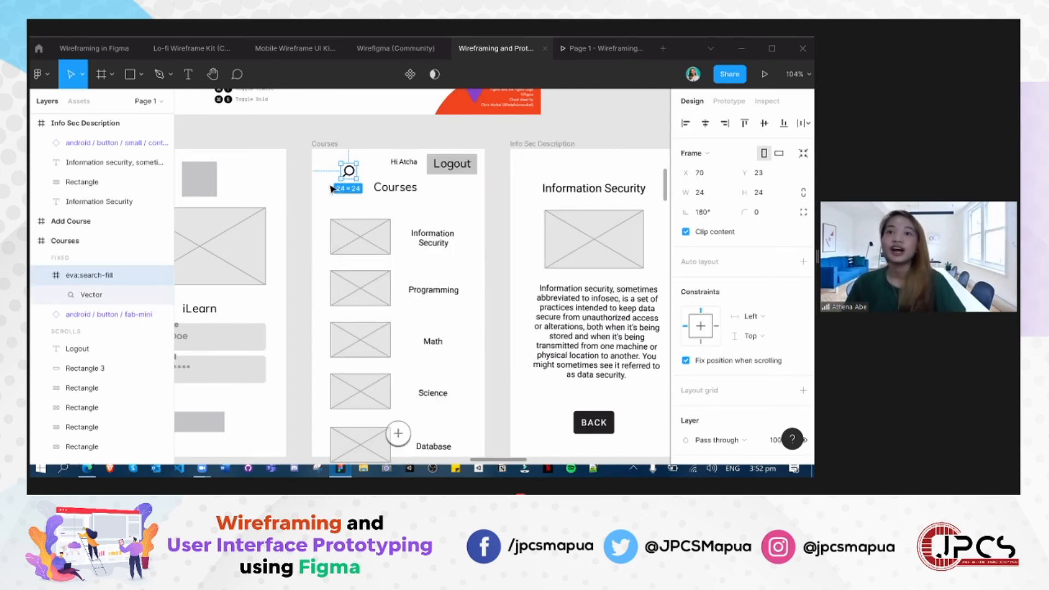
left_click_drag(350, 175, 360, 208)
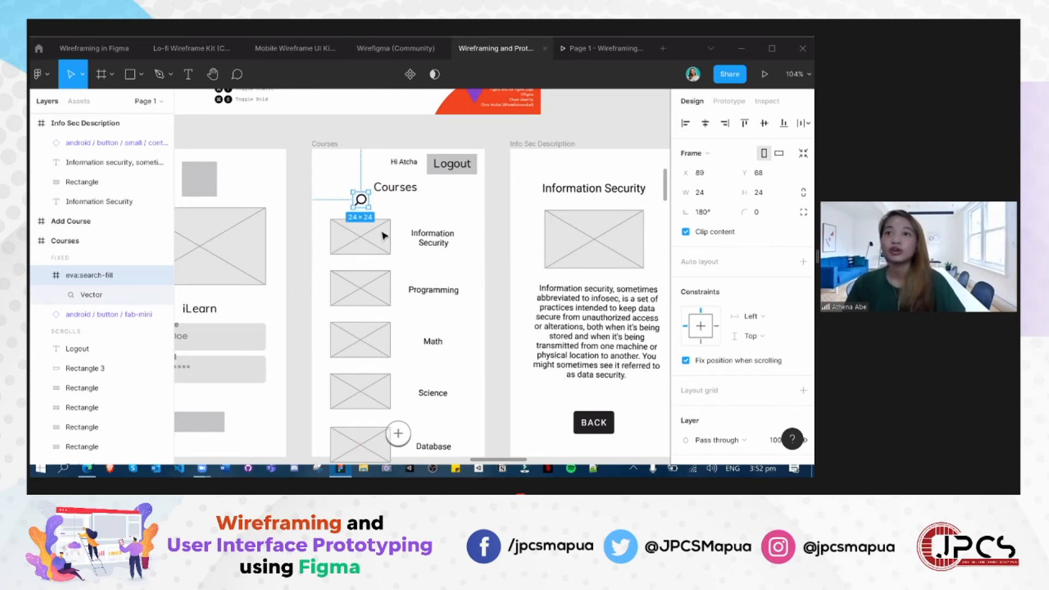
- Shrink the search icon to about 17 × 17
scroll(381, 236, "up", 1)
scroll(381, 236, "up", 5)
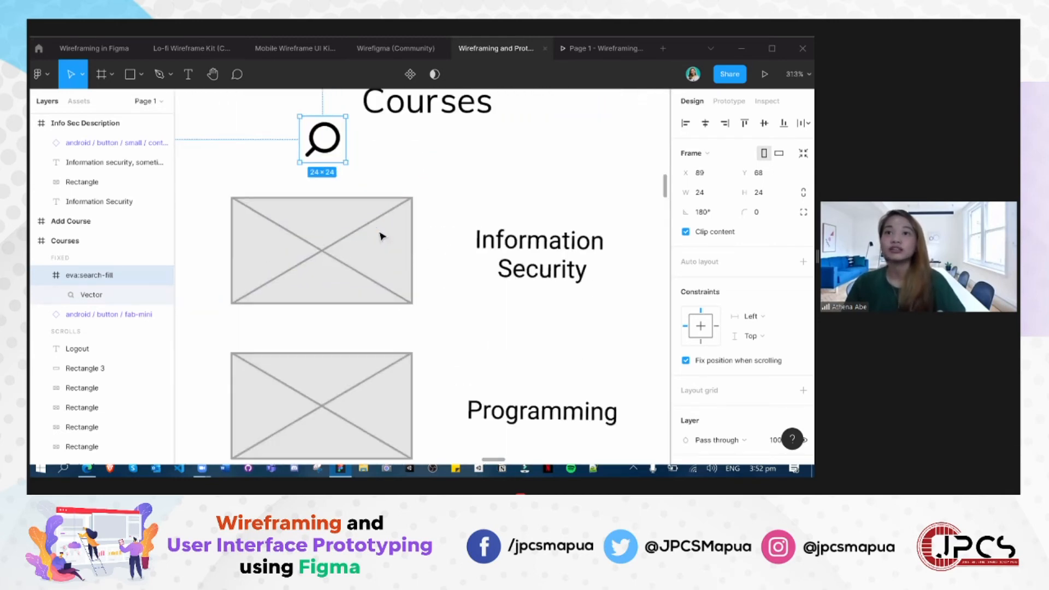
scroll(360, 344, "down", 2)
scroll(352, 363, "up", 2)
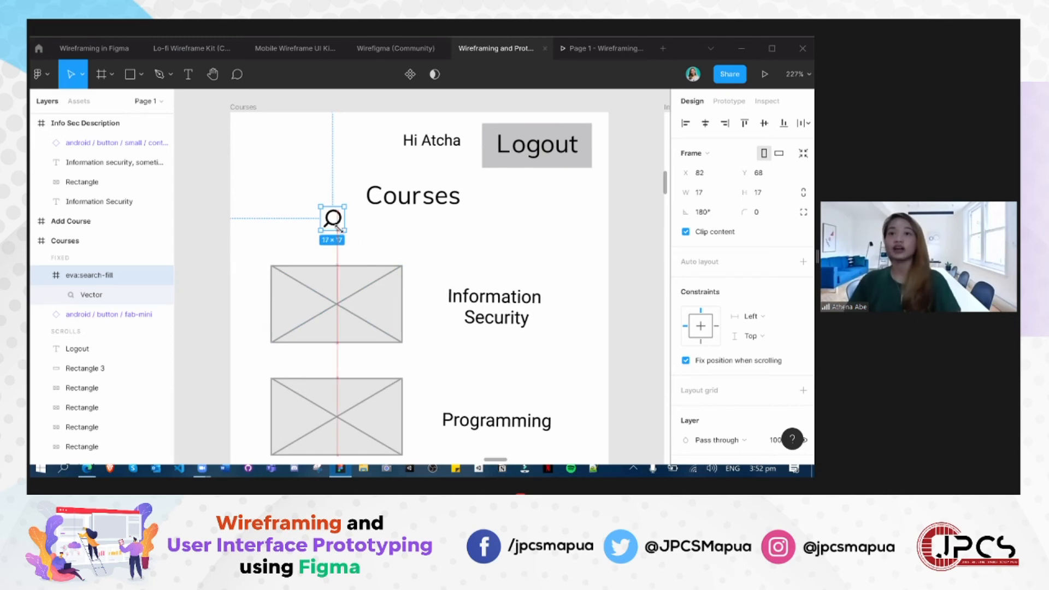
left_click(233, 226)
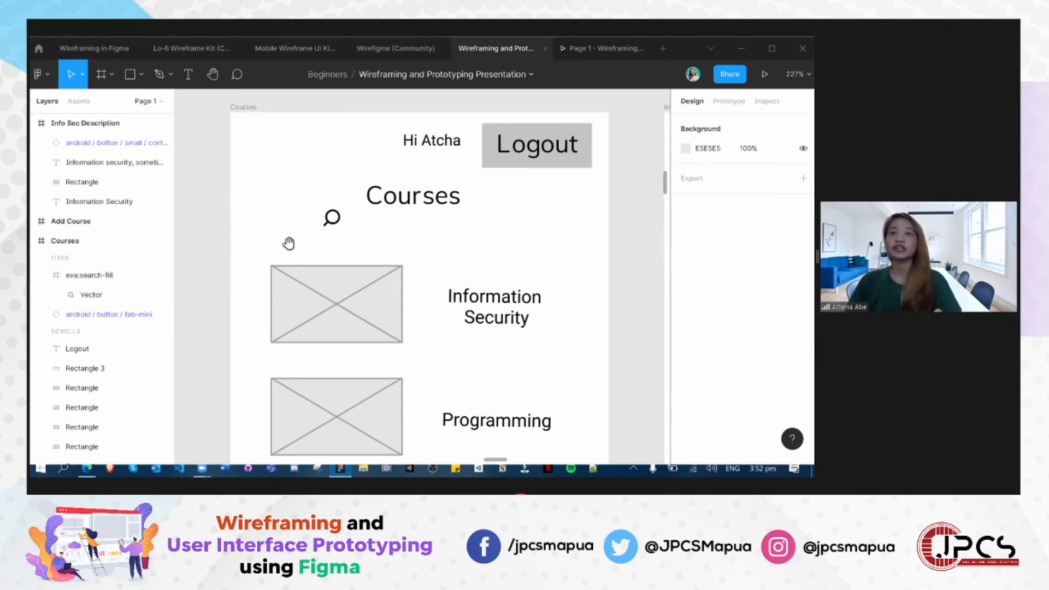
- Copy the Login wireframe's grey square into Courses as a thin search bar under the title, with the search icon about 16 × 16 beside it
scroll(288, 241, "left", 2)
scroll(288, 241, "up", 1)
scroll(334, 251, "left", 3)
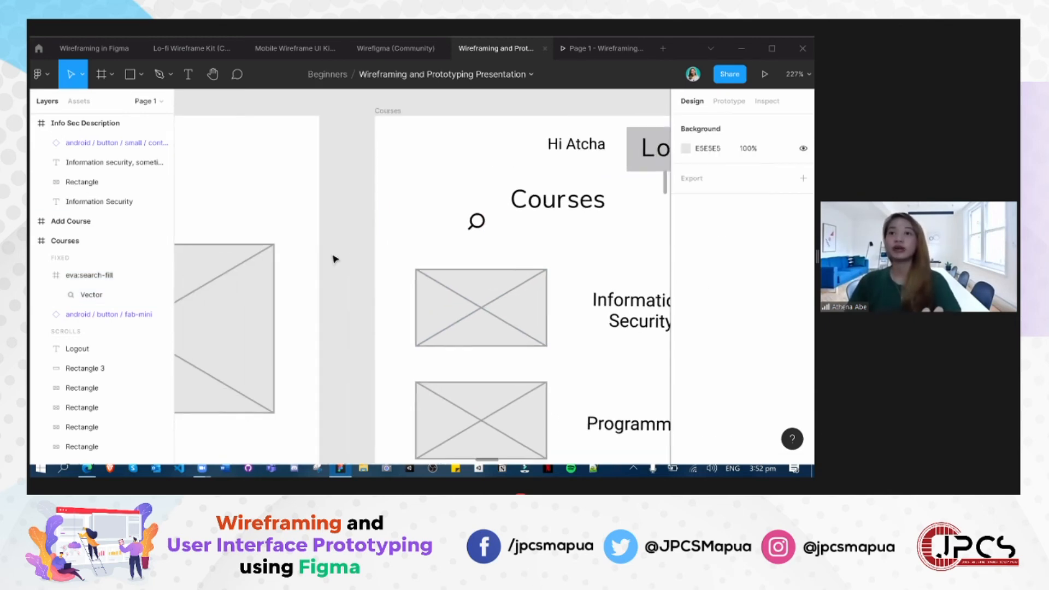
scroll(231, 232, "down", 4)
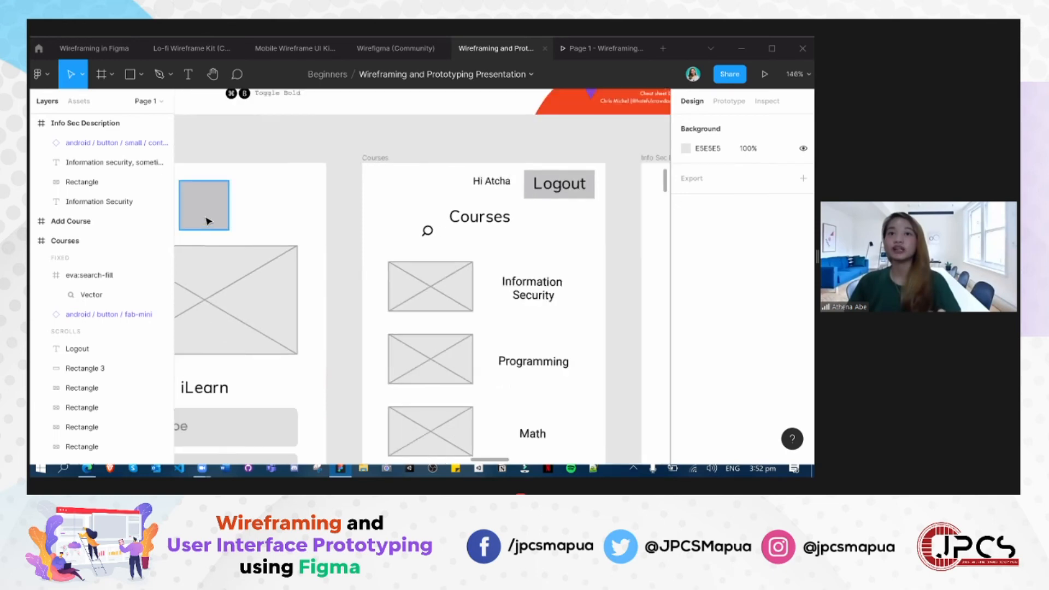
left_click(206, 222)
key("ctrl+c")
key("ctrl+v")
left_click_drag(230, 219, 538, 243)
left_click_drag(465, 235, 432, 239)
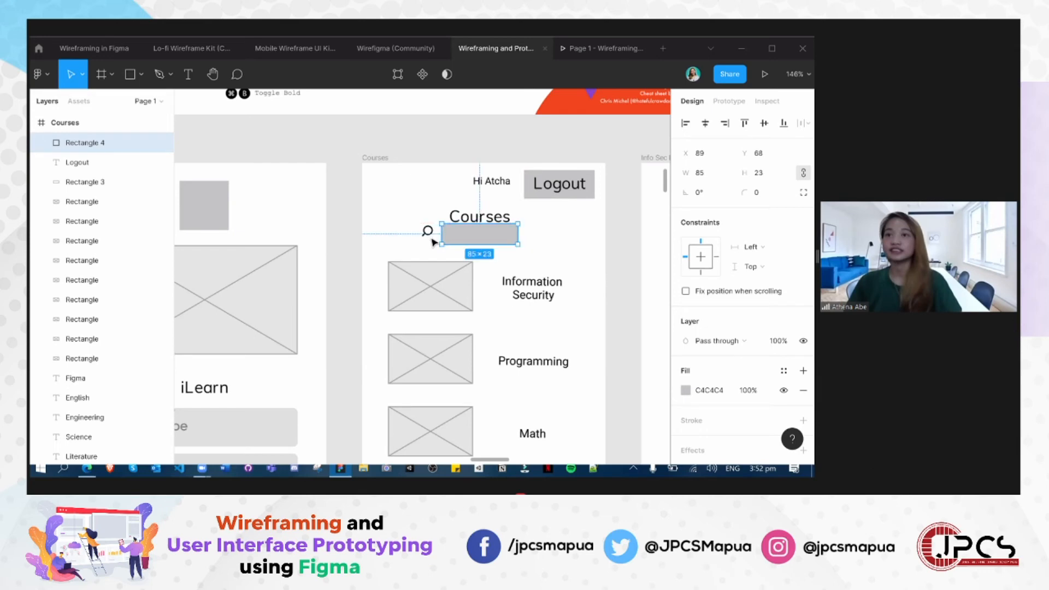
- Make the grey search bar under the Courses title slightly thinner, in line with the search icon beside it
left_click(471, 234)
left_click_drag(474, 235, 479, 233)
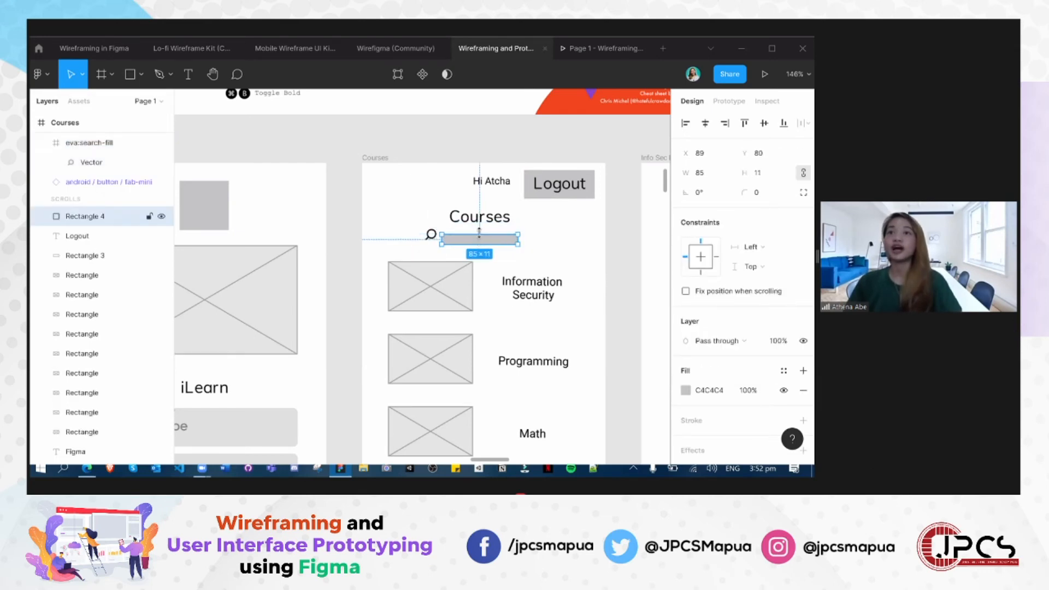
left_click(427, 240)
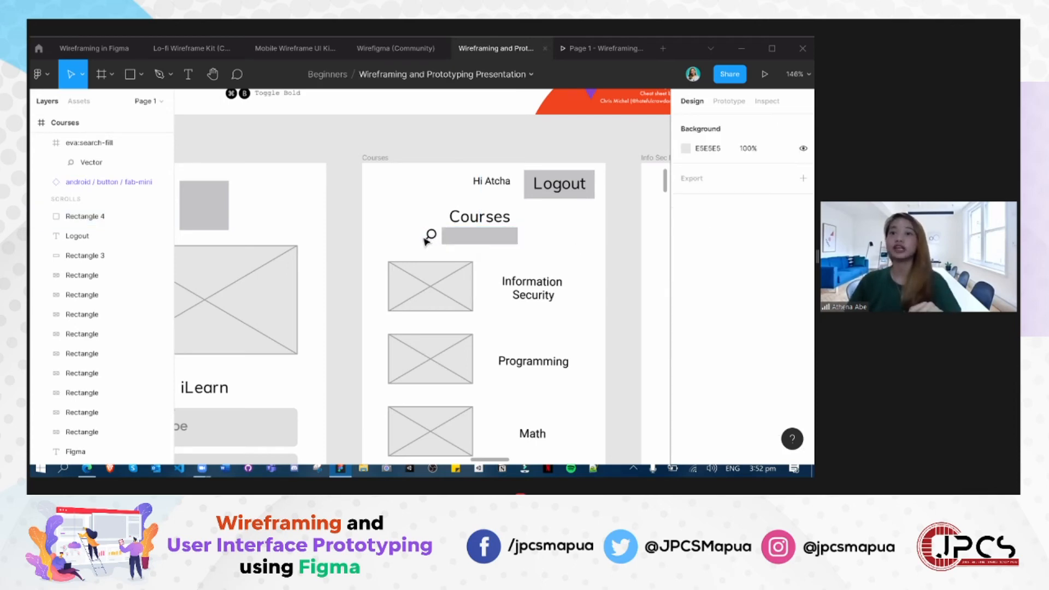
left_click(436, 238)
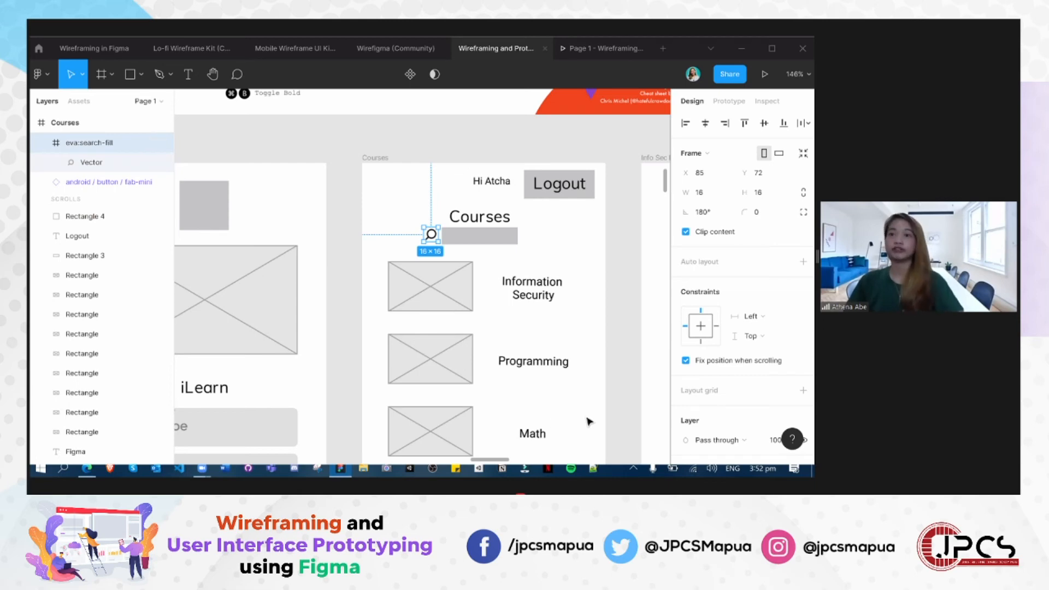
- Review the Login, Courses, Info Sec Description and Add Course wireframes, up close and side by side
scroll(569, 362, "down", 2)
left_click_drag(569, 361, 391, 224)
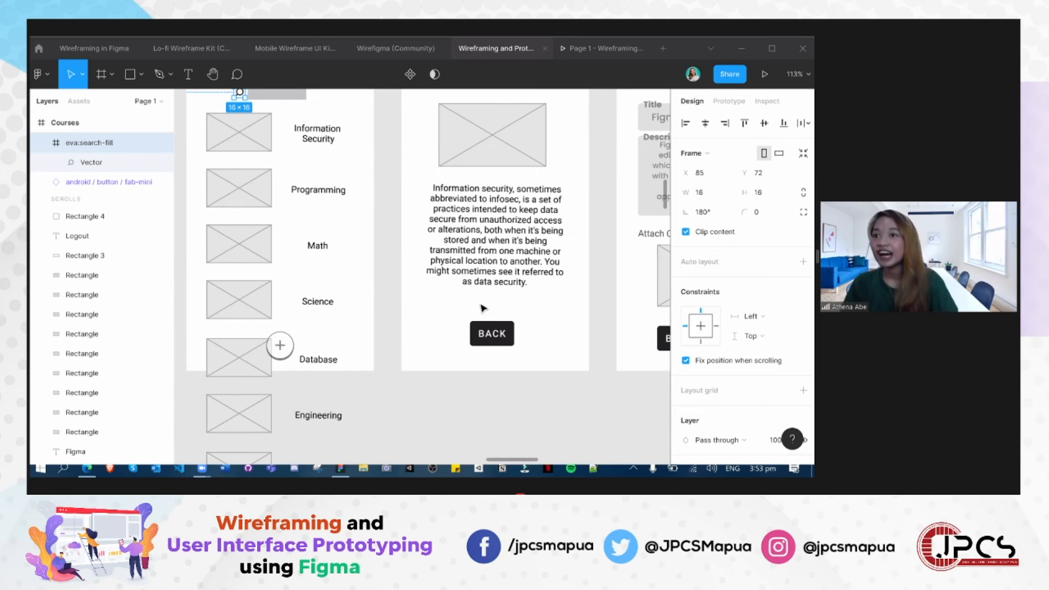
left_click(435, 388)
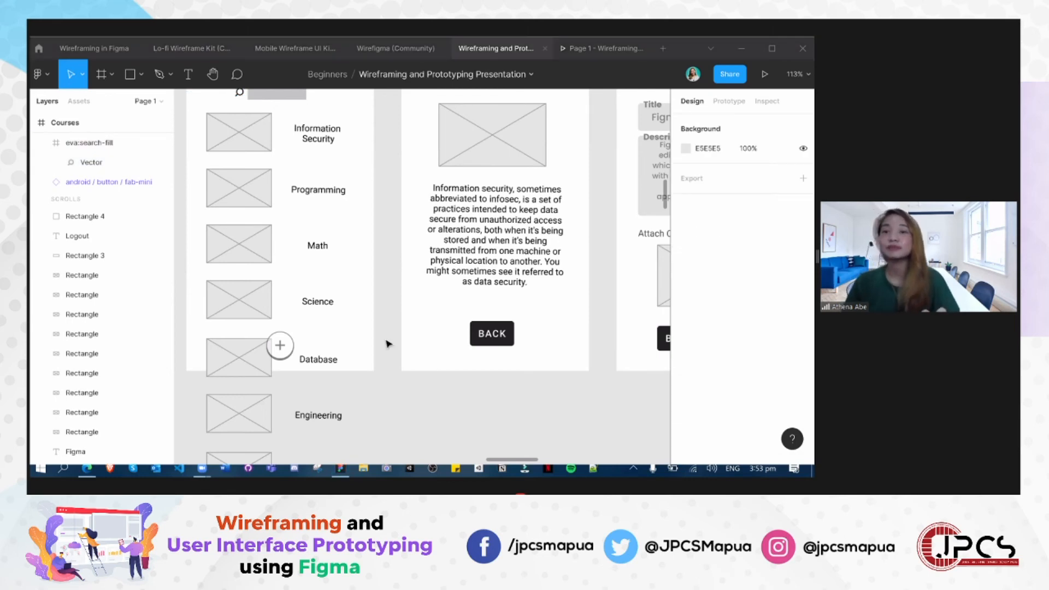
scroll(381, 354, "up", 5)
scroll(379, 354, "down", 3)
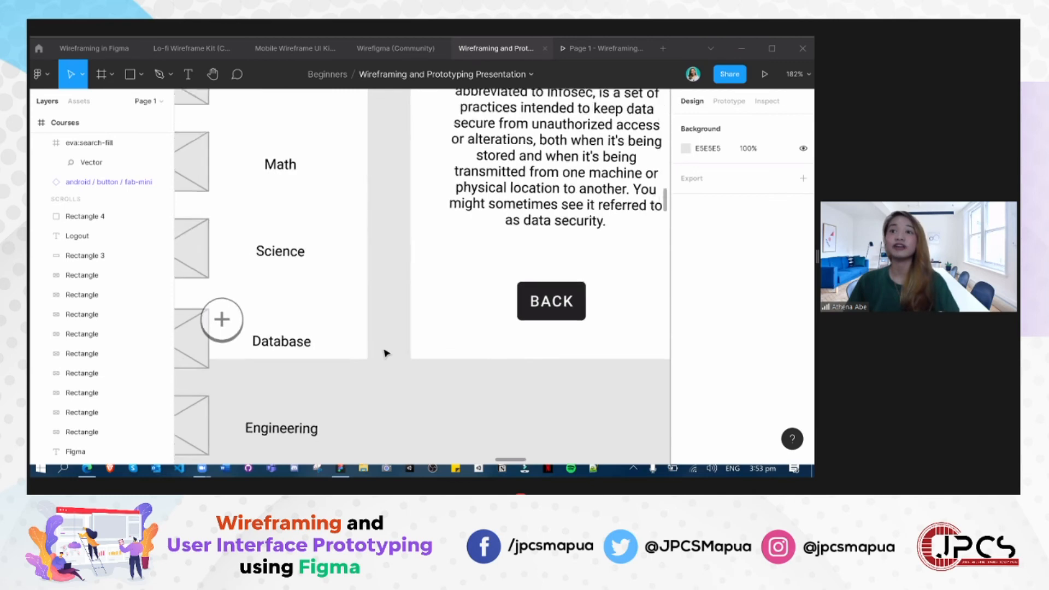
scroll(387, 356, "down", 3)
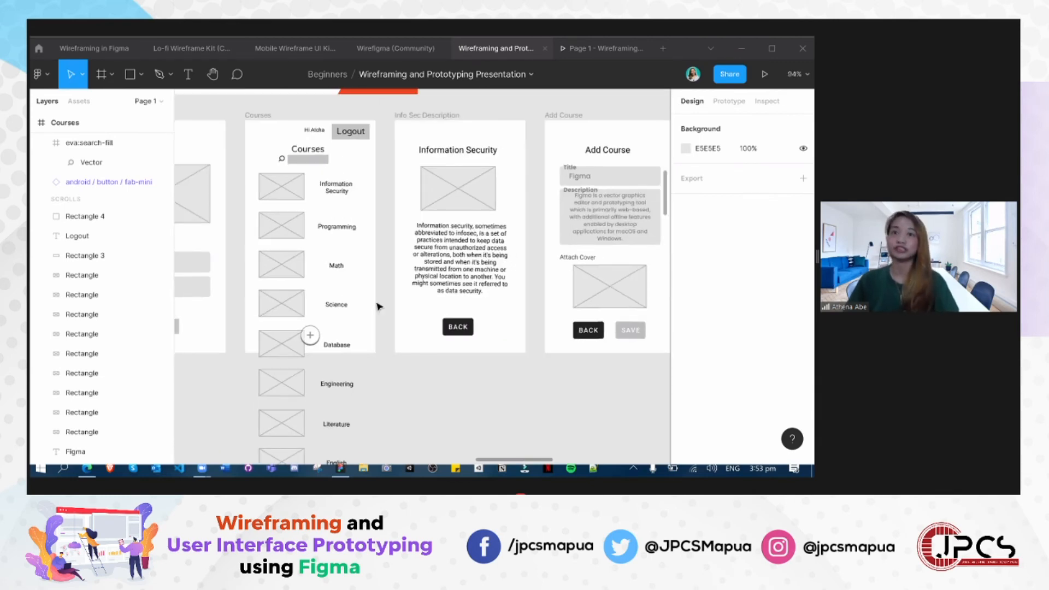
scroll(581, 429, "up", 1)
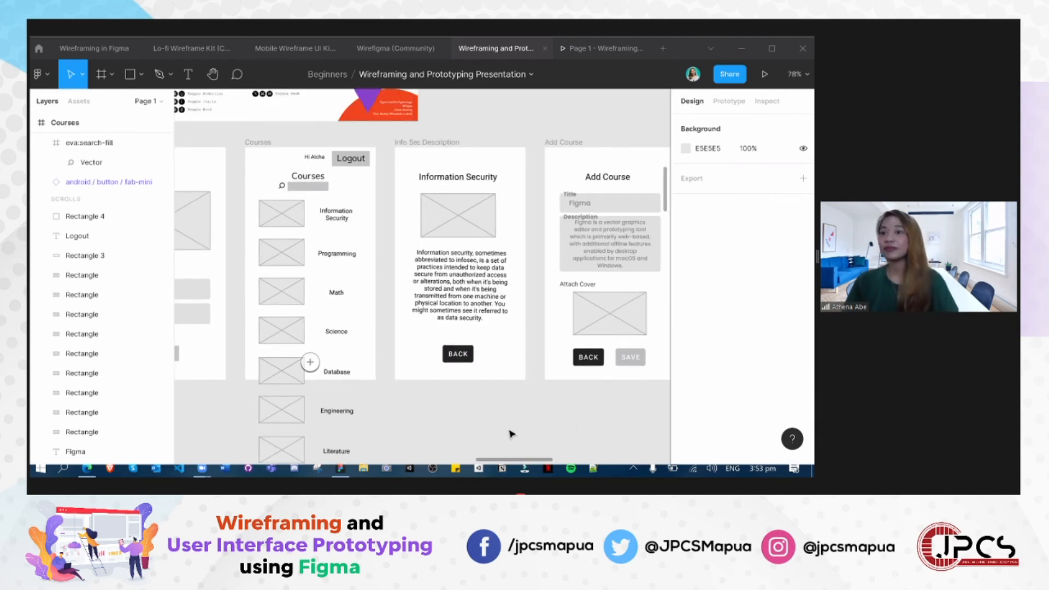
scroll(519, 153, "up", 3)
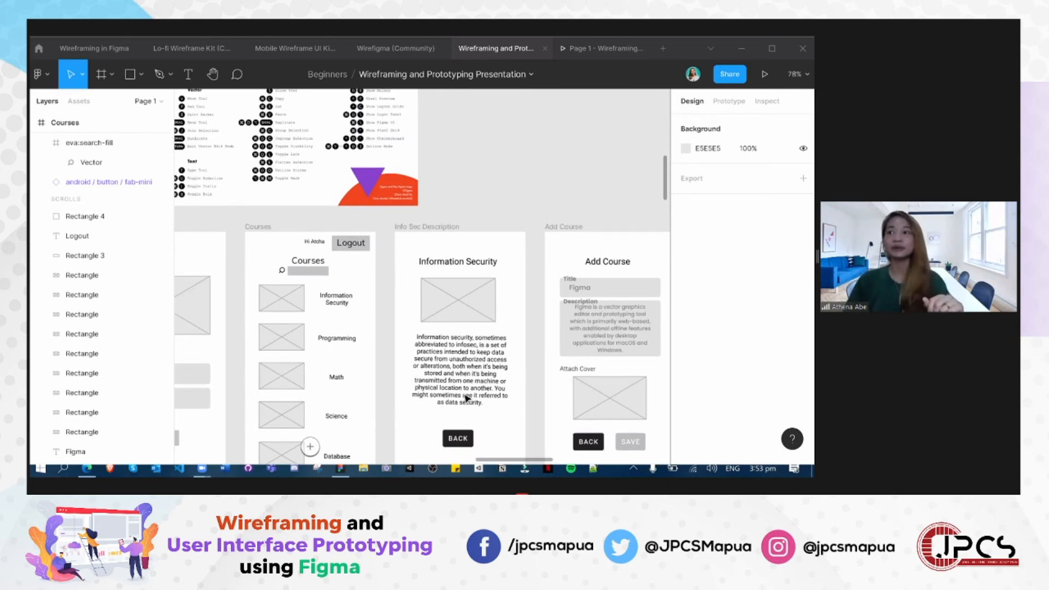
scroll(462, 377, "down", 3)
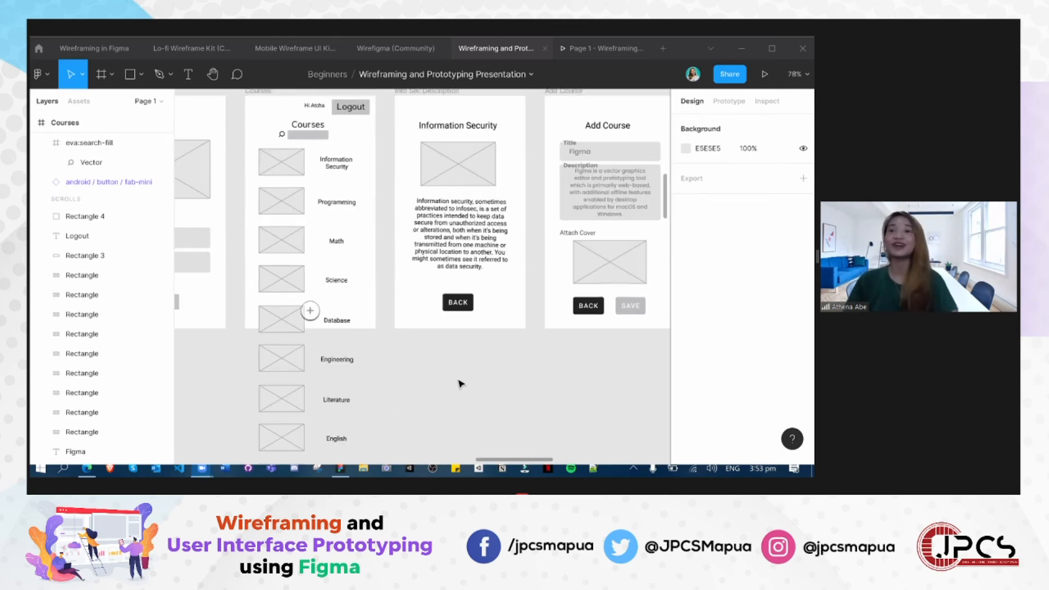
scroll(460, 384, "down", 1)
left_click(445, 279)
scroll(499, 164, "up", 3)
left_click(502, 163)
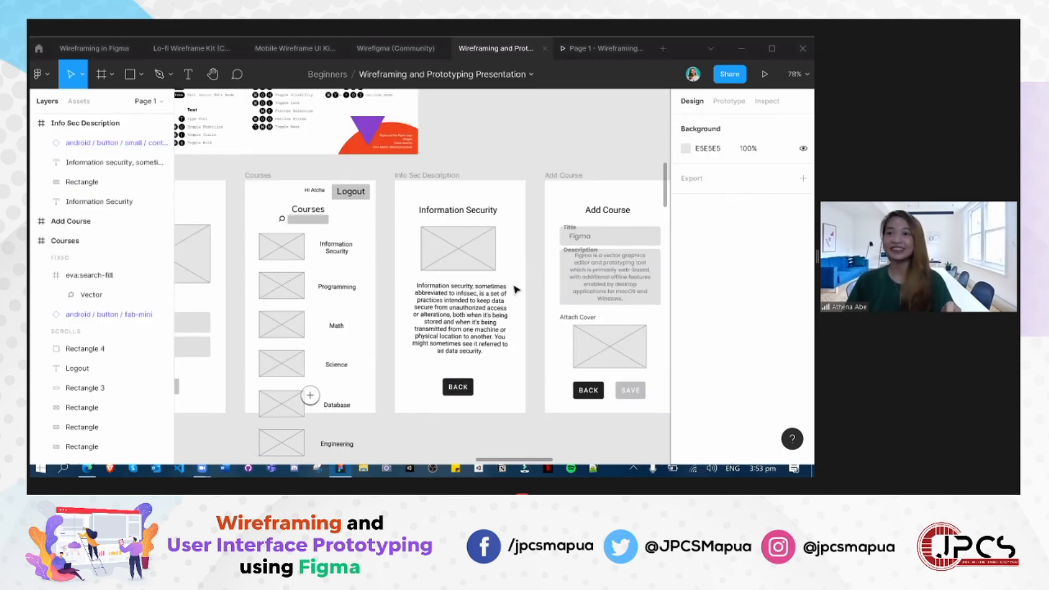
scroll(499, 390, "down", 5)
scroll(490, 398, "up", 2)
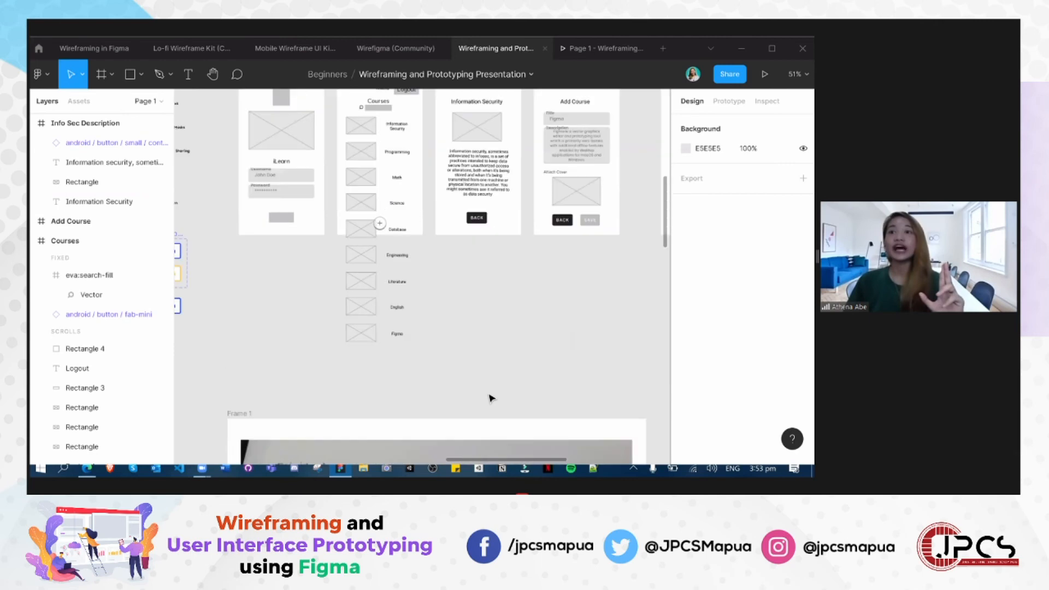
scroll(491, 399, "up", 1)
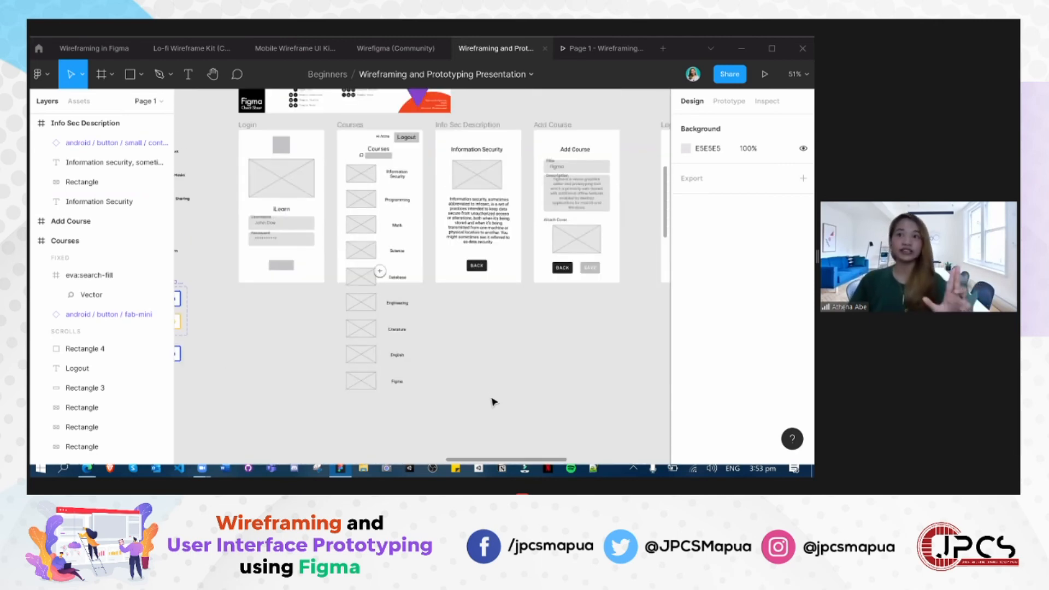
scroll(524, 402, "up", 1)
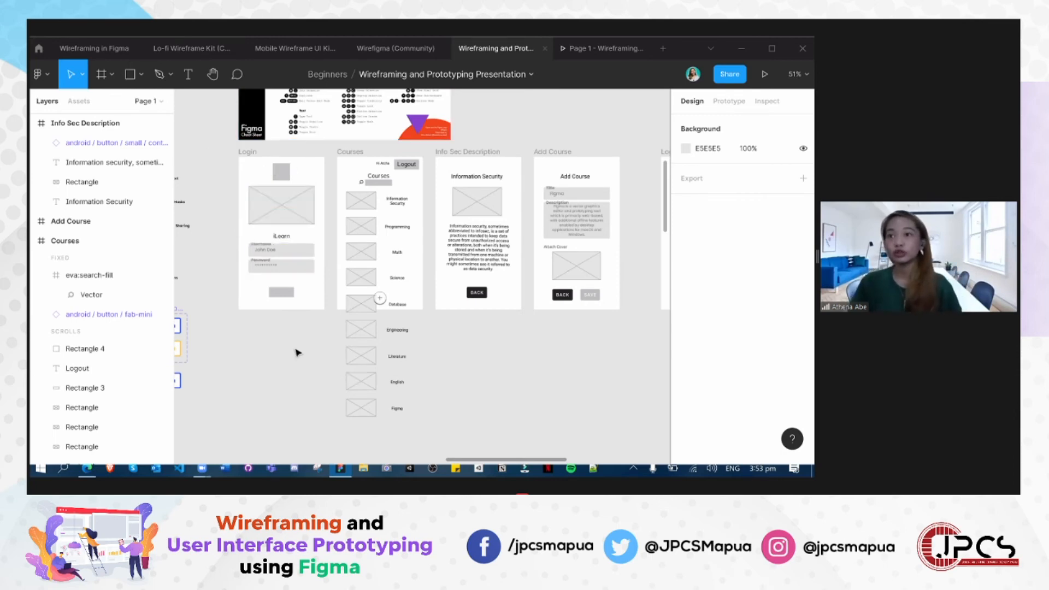
scroll(275, 287, "up", 1)
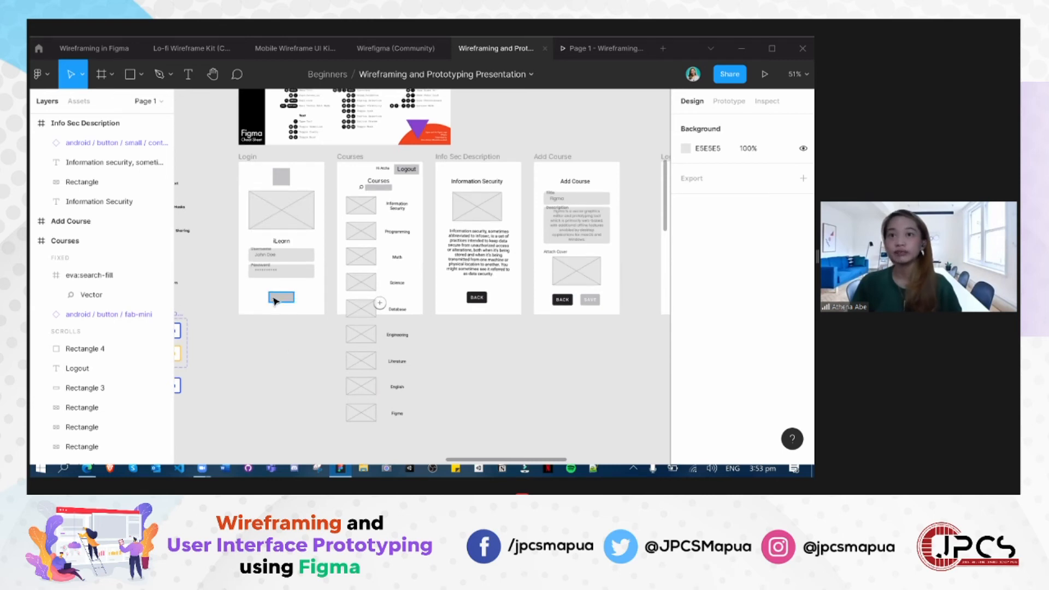